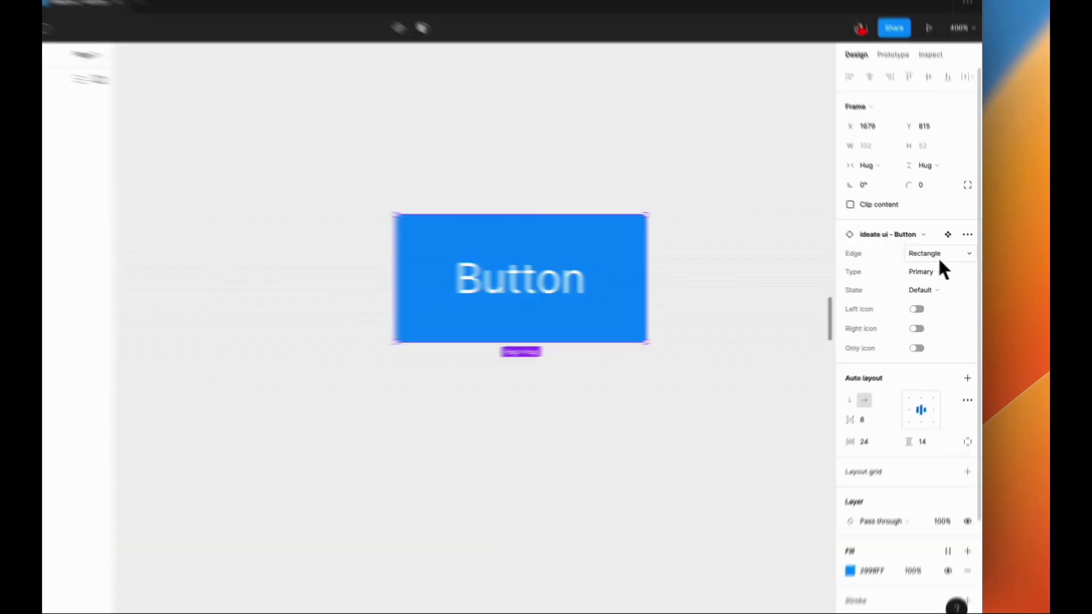
- Keep the button at Rectangle edge, Primary type and Default state
{"action": "left_click", "coordinate": [941, 263]}
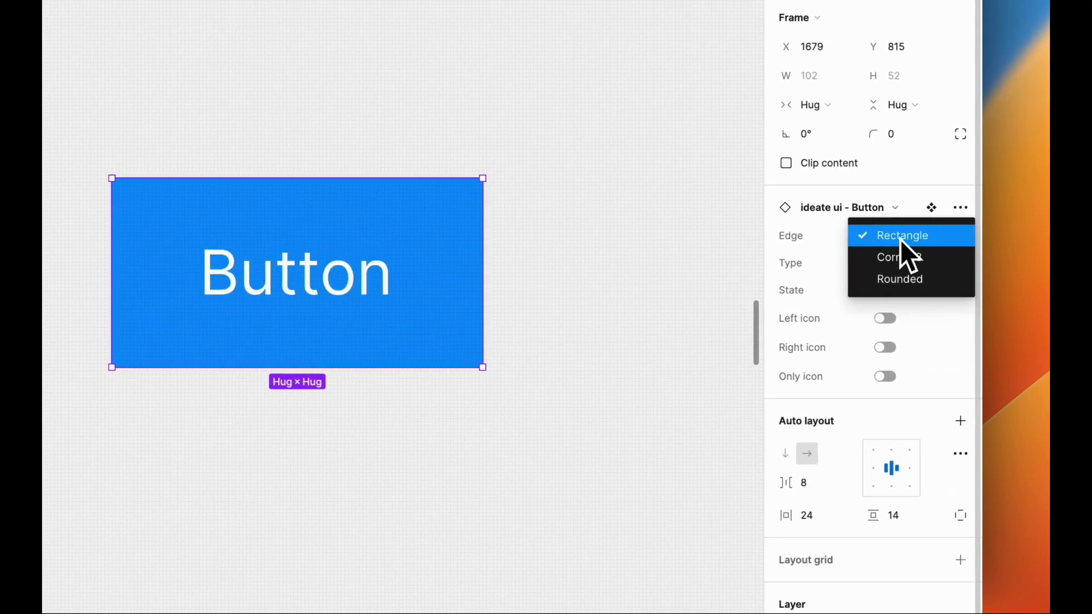
{"action": "left_click", "coordinate": [899, 237]}
{"action": "left_click", "coordinate": [897, 263]}
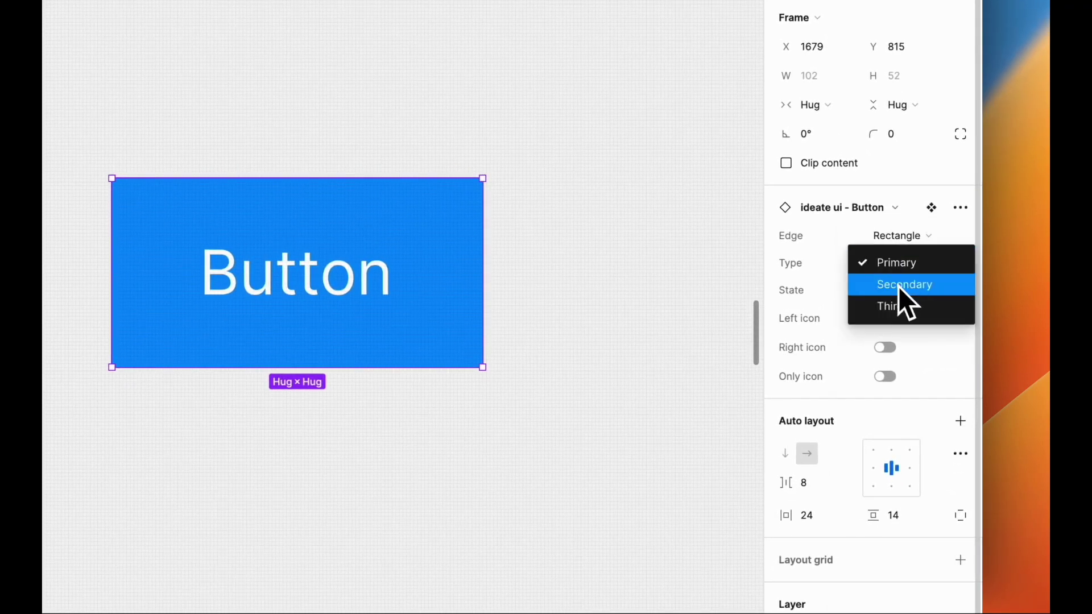
{"action": "left_click", "coordinate": [898, 271]}
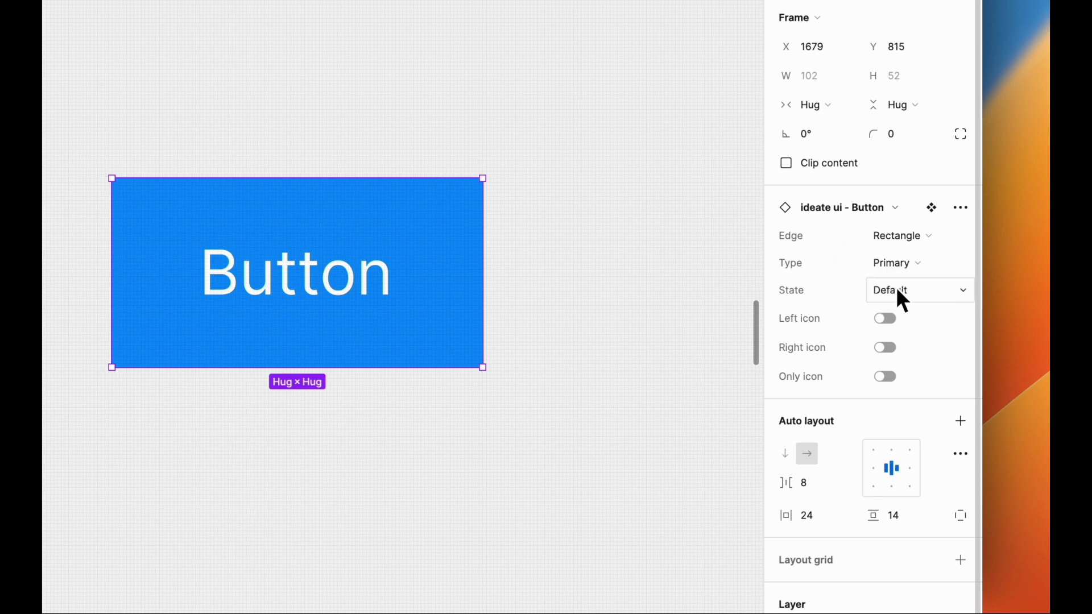
{"action": "left_click", "coordinate": [895, 288]}
{"action": "left_click", "coordinate": [897, 288]}
- Preview the left icon, right icon and icon-only options, turning each back off
{"action": "left_click", "coordinate": [889, 322]}
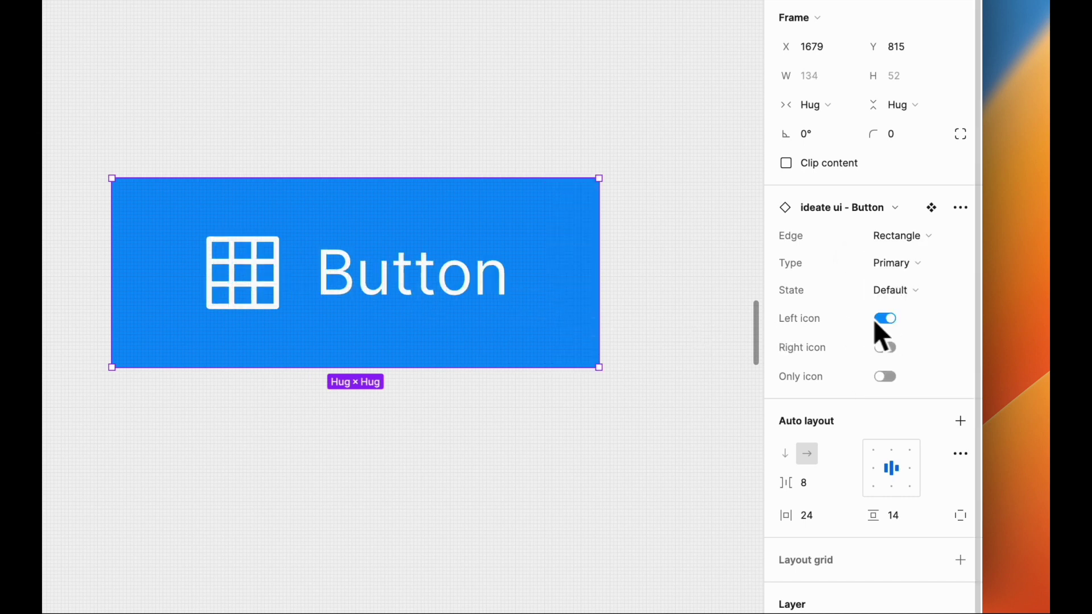
{"action": "left_click", "coordinate": [880, 321]}
{"action": "left_click", "coordinate": [888, 349]}
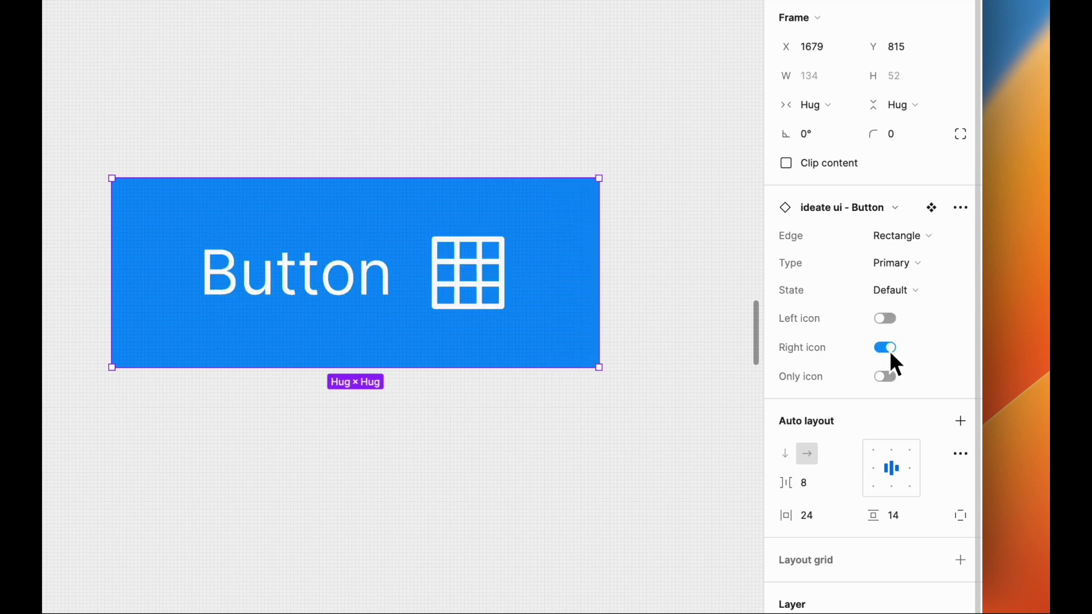
{"action": "left_click", "coordinate": [889, 350]}
{"action": "left_click", "coordinate": [888, 378]}
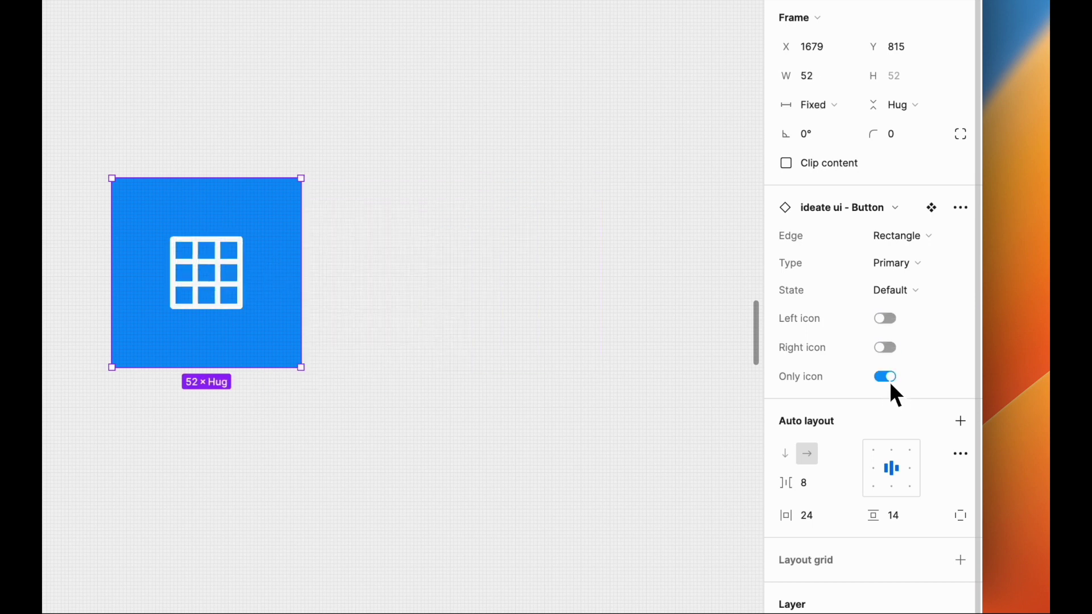
{"action": "left_click", "coordinate": [889, 380]}
- Switch the button to Hover state and briefly preview a left icon
{"action": "left_click", "coordinate": [902, 291]}
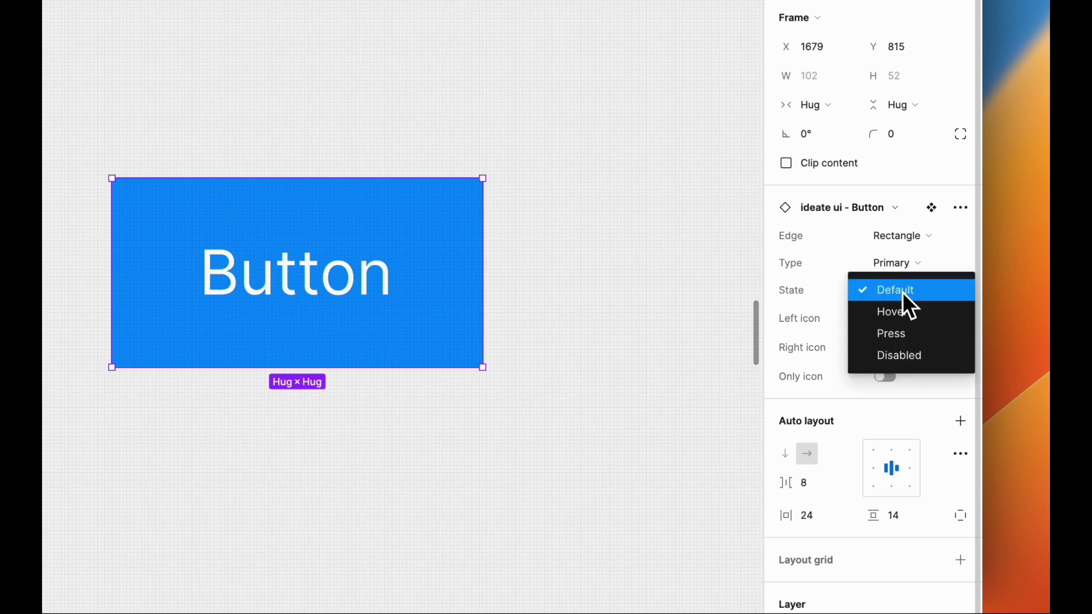
{"action": "left_click", "coordinate": [900, 312]}
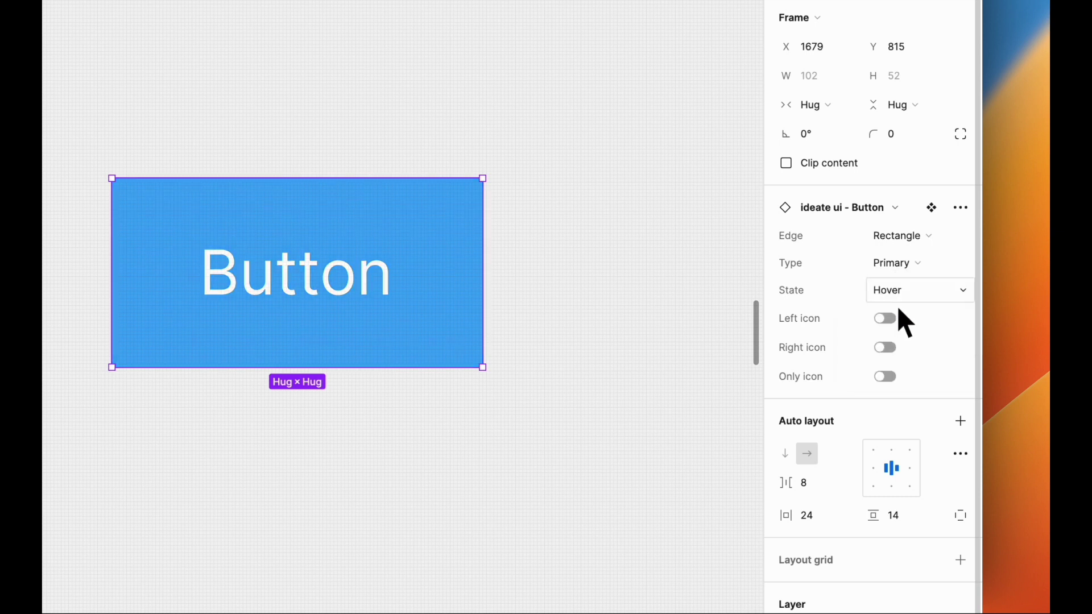
{"action": "left_click", "coordinate": [897, 302]}
{"action": "left_click", "coordinate": [898, 289]}
{"action": "left_click", "coordinate": [893, 317]}
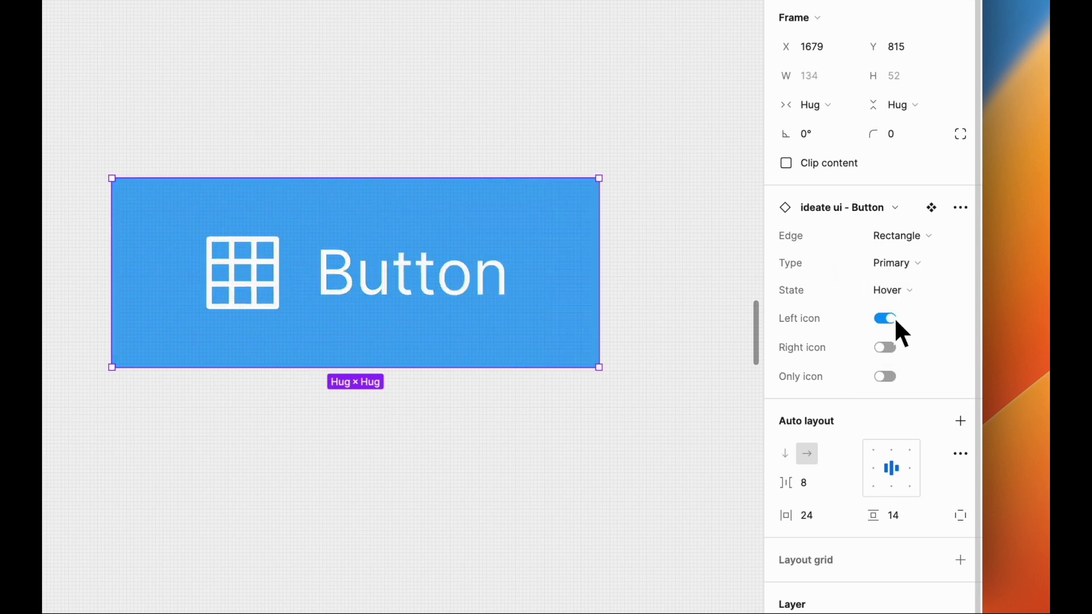
{"action": "left_click", "coordinate": [895, 291]}
- Preview the Press state with a right icon, then Disabled as icon-only
{"action": "left_click", "coordinate": [898, 311]}
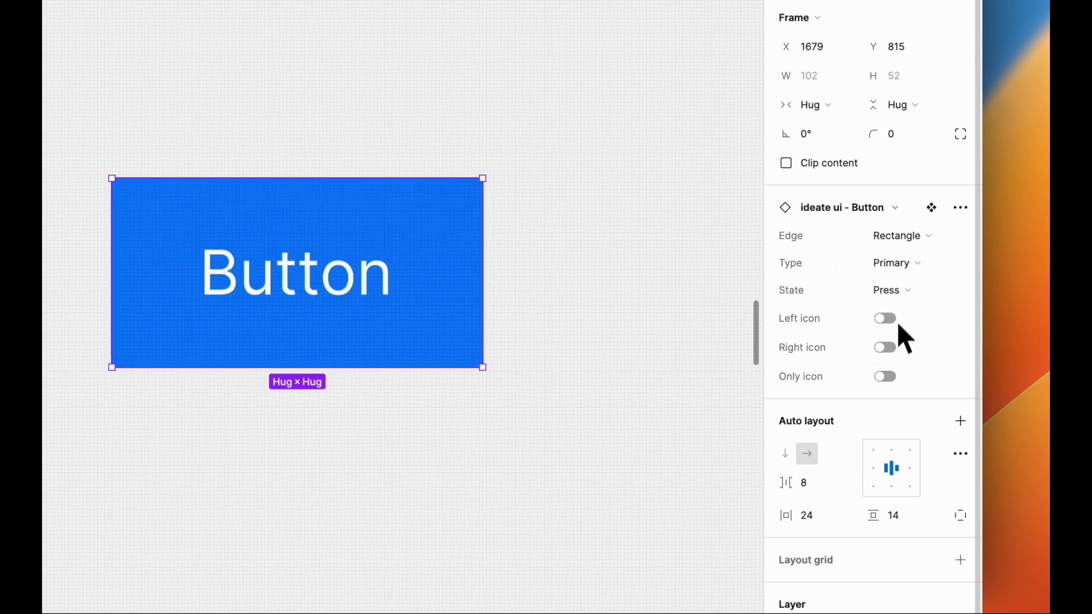
{"action": "left_click", "coordinate": [892, 349]}
{"action": "left_click", "coordinate": [897, 291]}
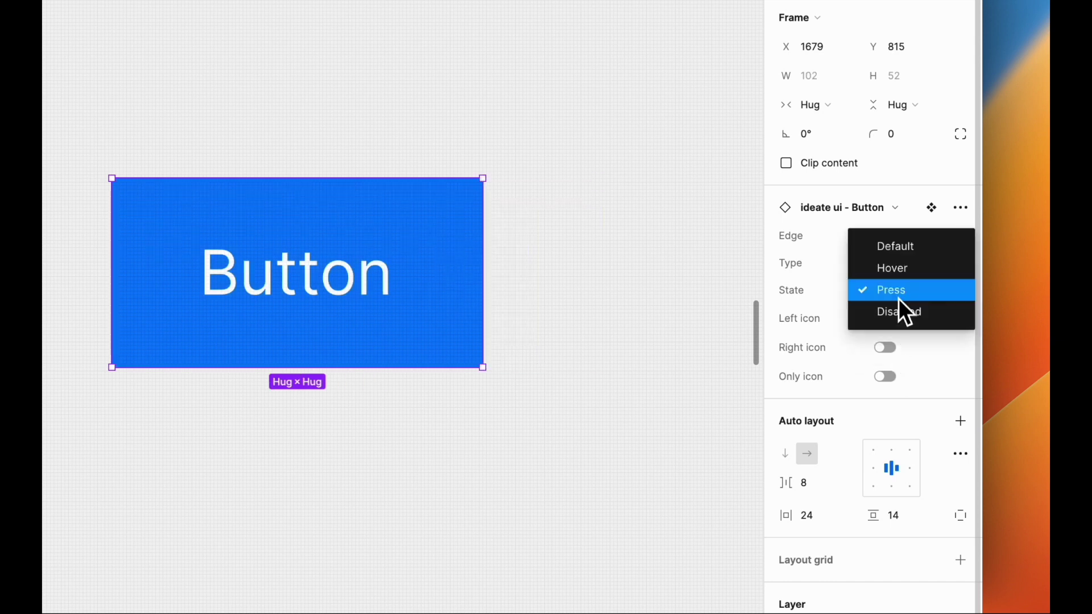
{"action": "left_click", "coordinate": [902, 313]}
{"action": "left_click", "coordinate": [885, 377]}
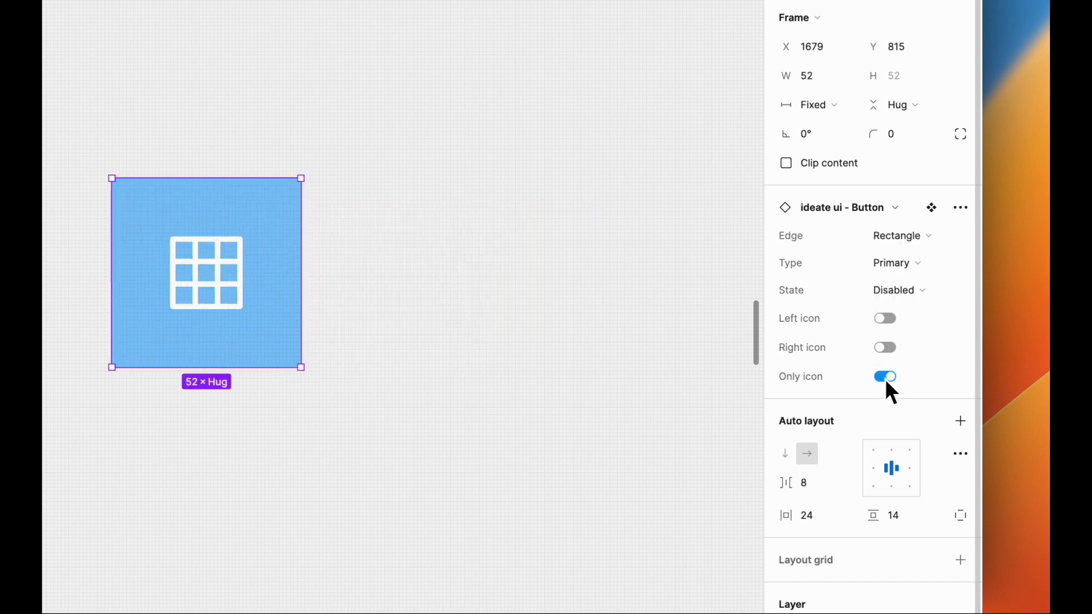
{"action": "left_click", "coordinate": [899, 266]}
- Switch to Secondary type in Default state and preview left, right and icon-only options
{"action": "left_click", "coordinate": [898, 286]}
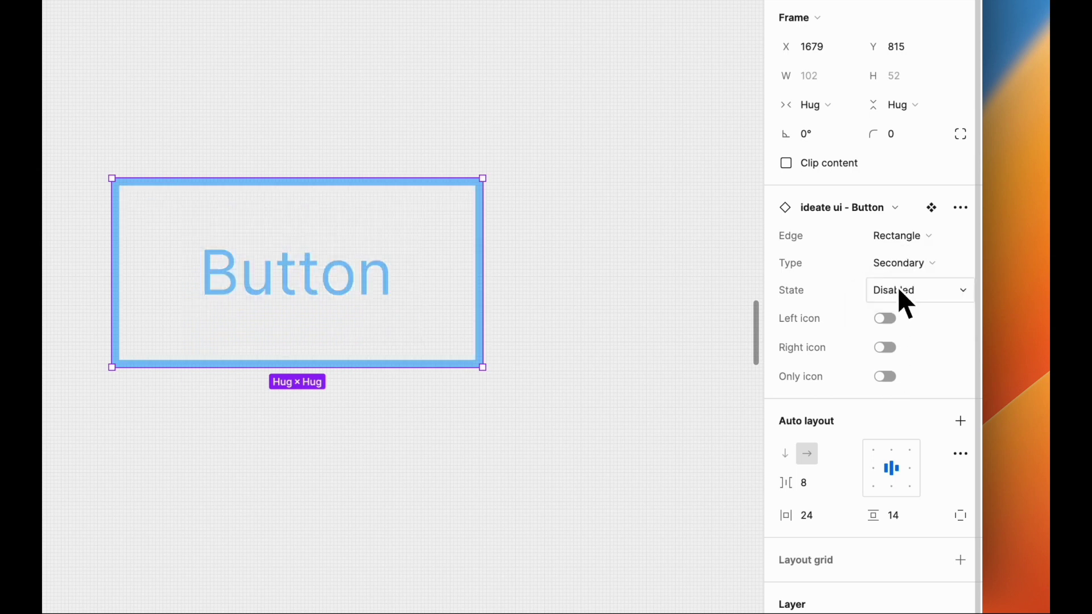
{"action": "left_click", "coordinate": [898, 285]}
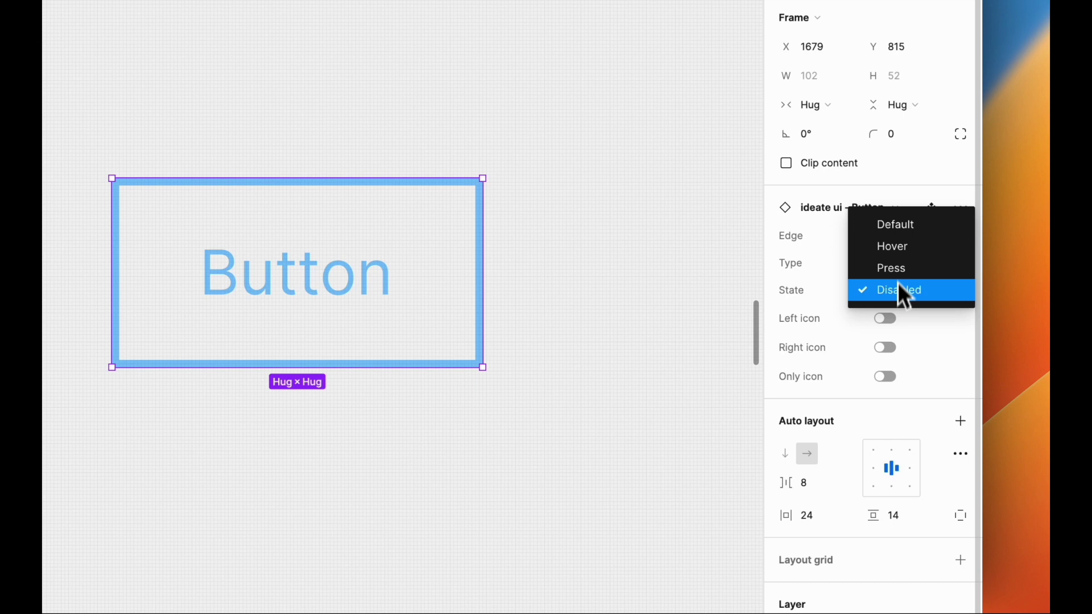
{"action": "left_click", "coordinate": [899, 228]}
{"action": "left_click", "coordinate": [893, 321]}
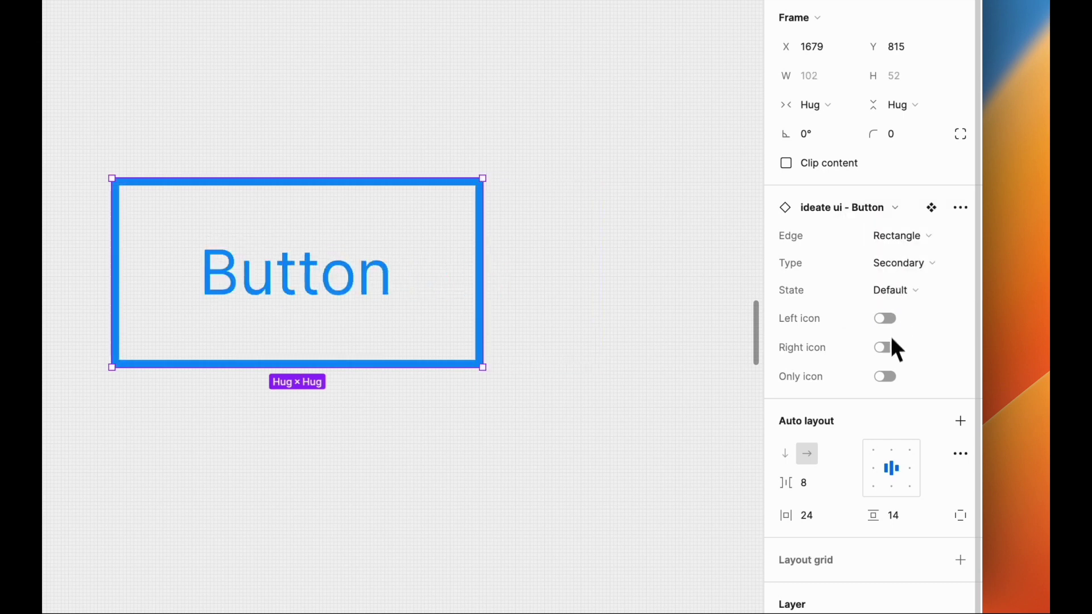
{"action": "left_click", "coordinate": [890, 352]}
{"action": "left_click", "coordinate": [889, 379]}
- Change the type to Third, preview Hover, then return to Default state
{"action": "left_click", "coordinate": [905, 263]}
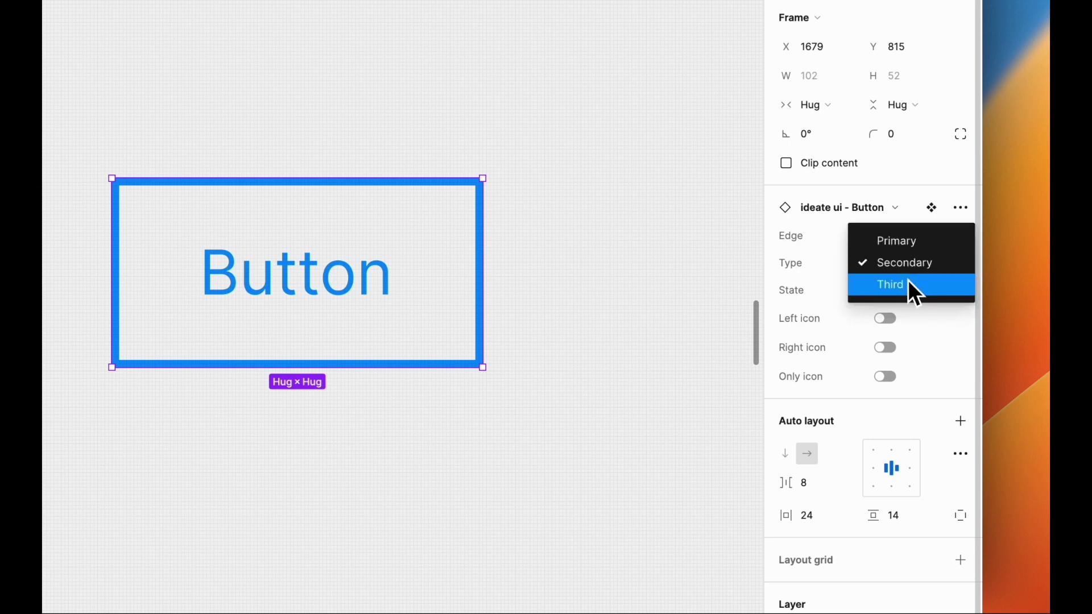
{"action": "left_click", "coordinate": [909, 284]}
{"action": "left_click", "coordinate": [905, 311]}
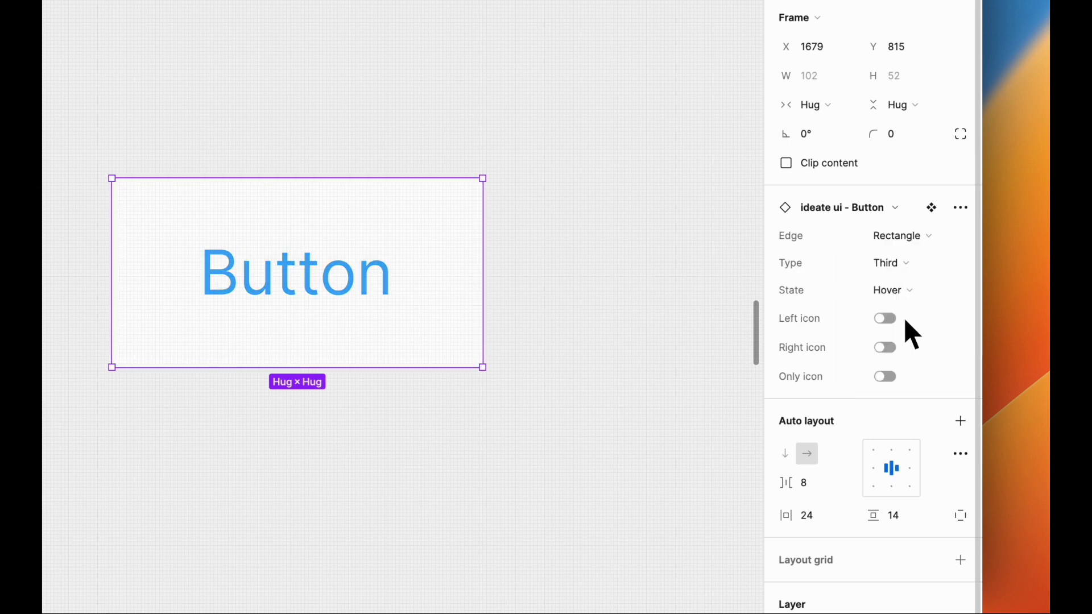
{"action": "left_click", "coordinate": [904, 290]}
{"action": "scroll", "coordinate": [904, 278], "scroll_direction": "down", "scroll_amount": 1}
{"action": "left_click", "coordinate": [897, 239]}
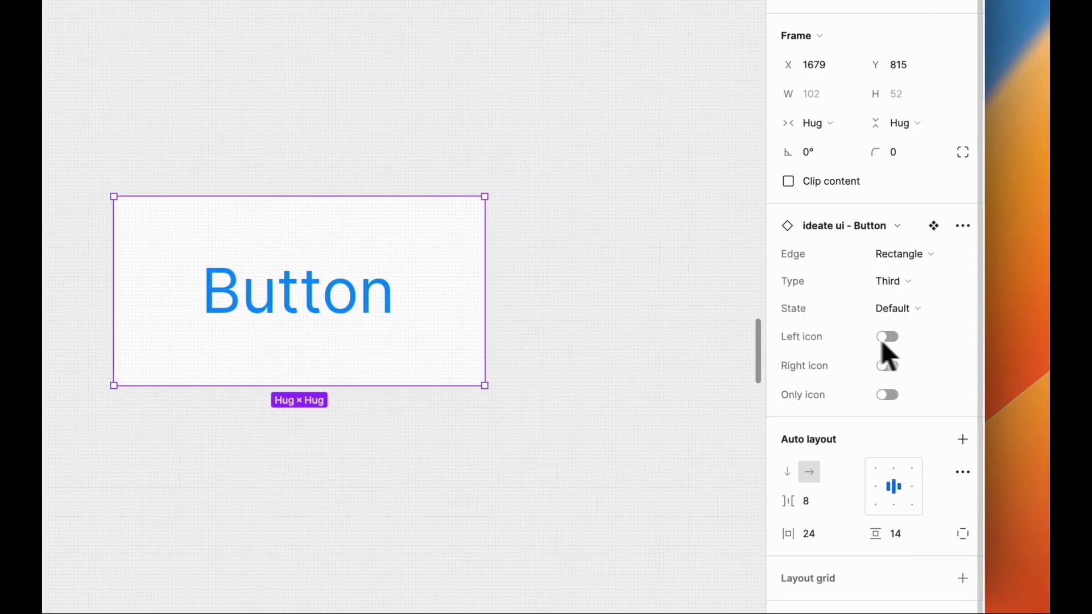
- Toggle the left and right icons on and off, leaving both off
{"action": "left_click", "coordinate": [884, 339]}
{"action": "left_click", "coordinate": [896, 340]}
{"action": "left_click", "coordinate": [891, 365]}
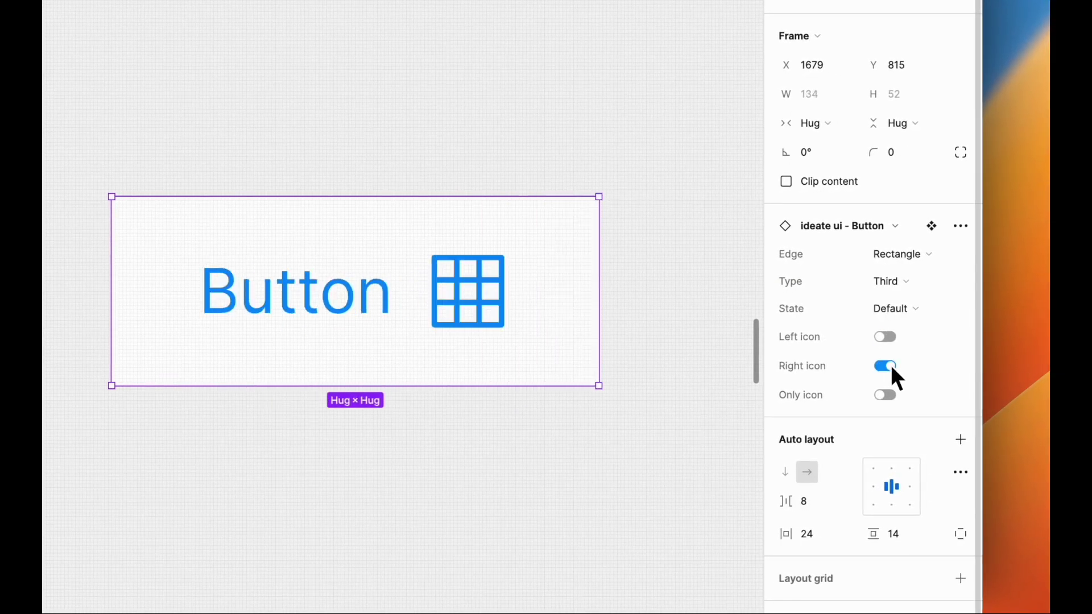
{"action": "left_click", "coordinate": [890, 365]}
{"action": "left_click", "coordinate": [895, 265]}
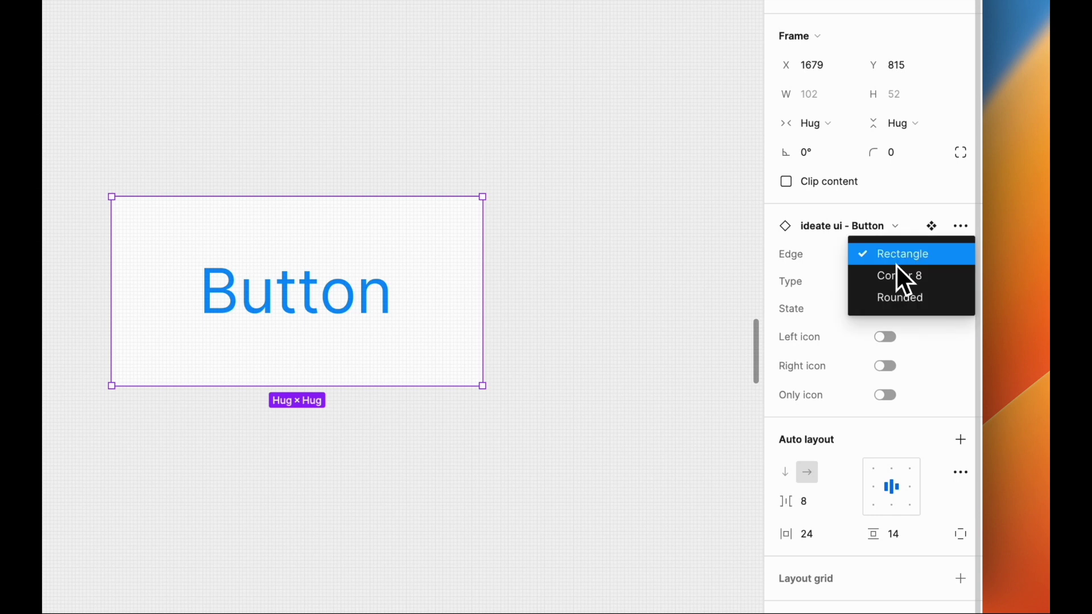
- Set Edge to Corner 8 and Type to Primary, then preview Hover, Press and Disabled
{"action": "left_click", "coordinate": [897, 275]}
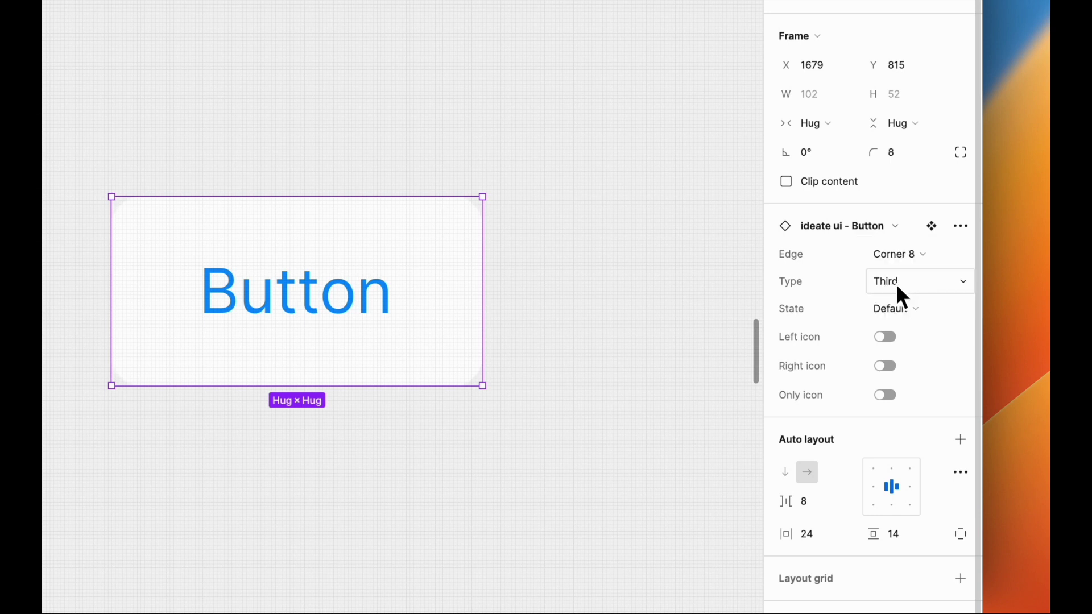
{"action": "left_click", "coordinate": [895, 282]}
{"action": "left_click", "coordinate": [896, 239]}
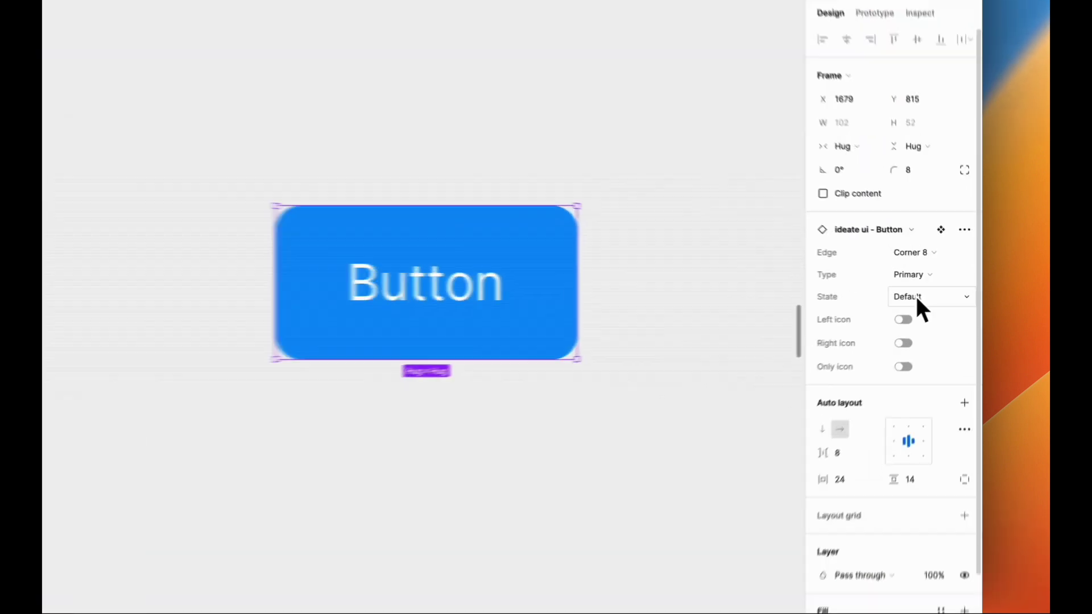
{"action": "left_click", "coordinate": [909, 297]}
{"action": "left_click", "coordinate": [901, 317]}
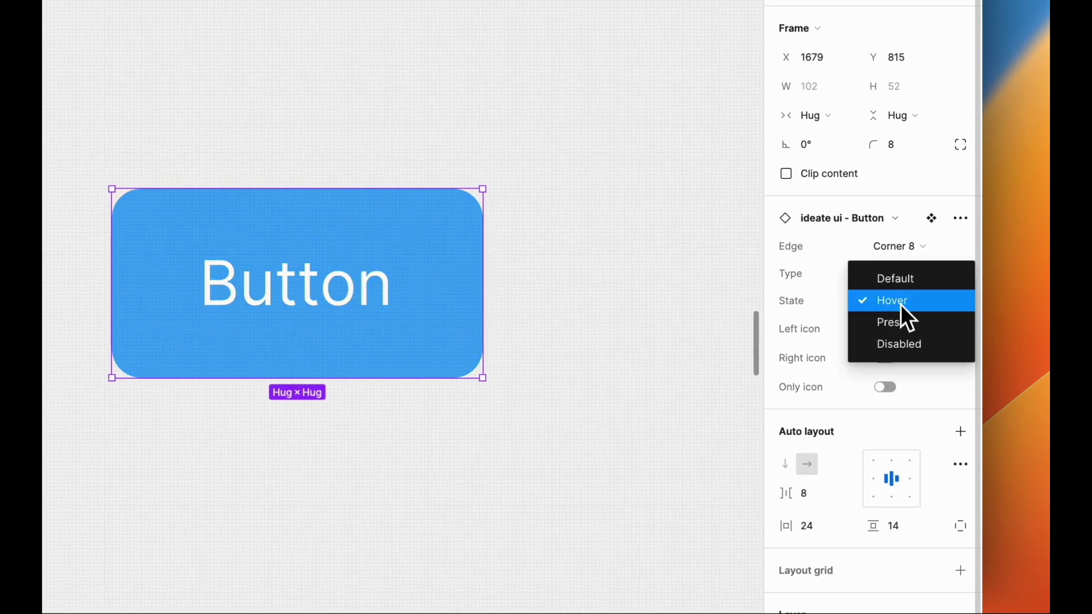
{"action": "left_click", "coordinate": [901, 323]}
{"action": "left_click", "coordinate": [902, 324]}
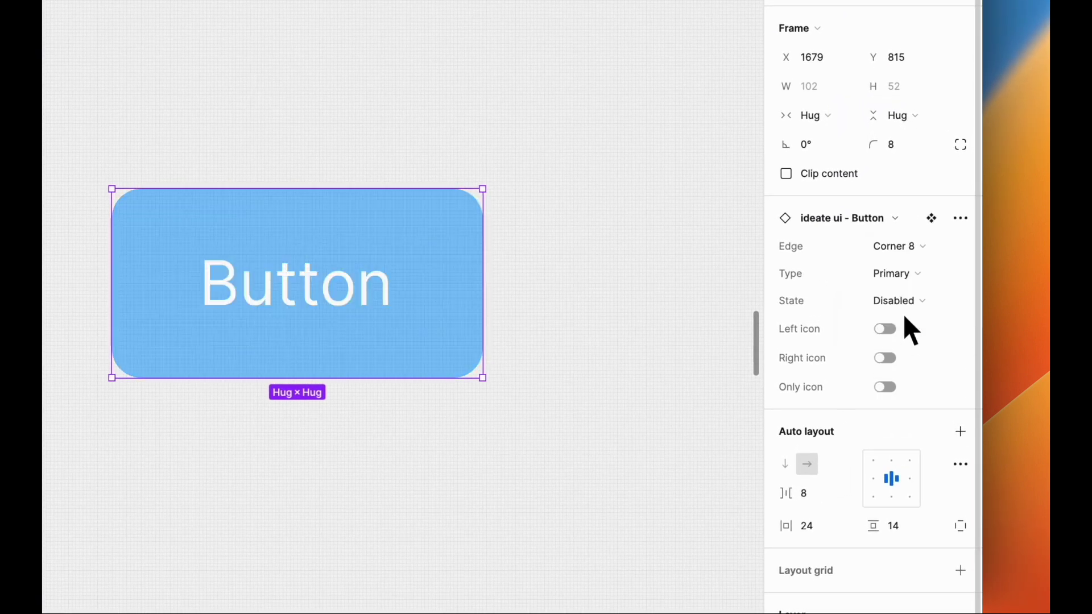
- Return to Default, turn on the left grid icon, and step through Hover and Press
{"action": "left_click", "coordinate": [899, 234]}
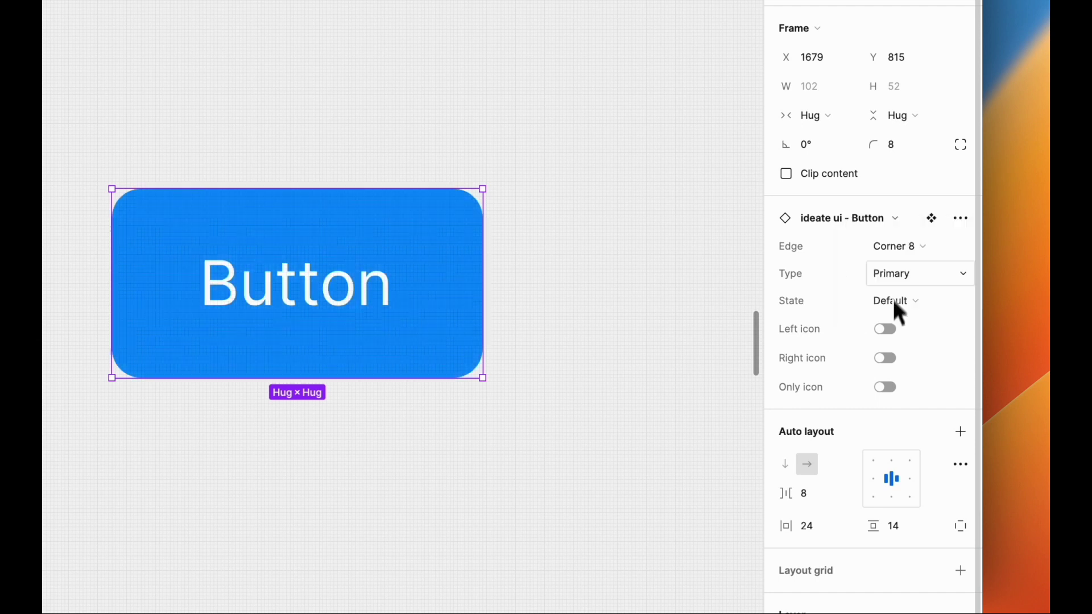
{"action": "left_click", "coordinate": [886, 330]}
{"action": "left_click", "coordinate": [901, 302]}
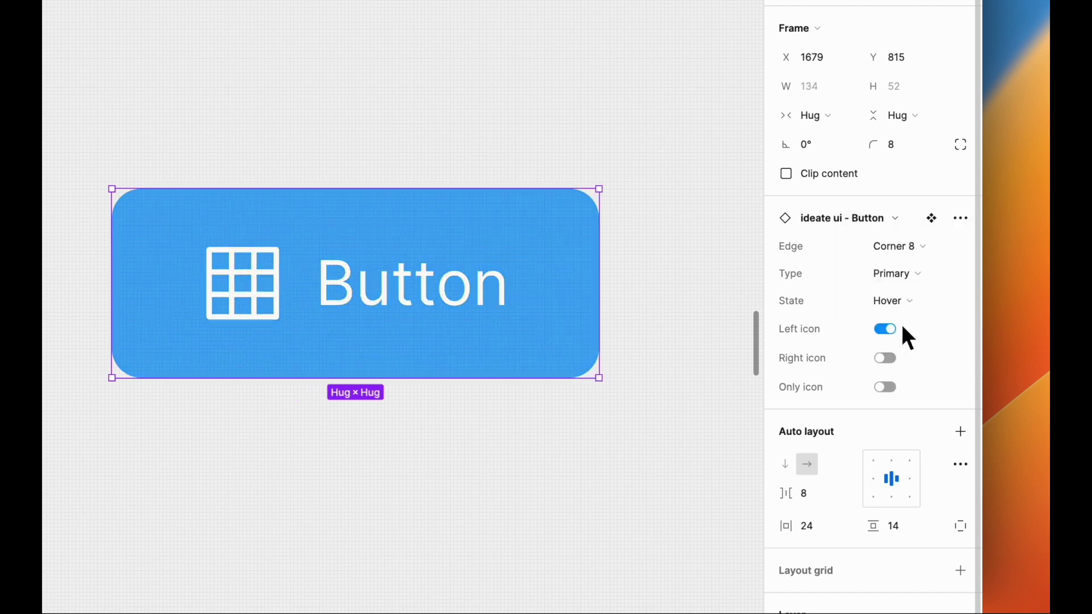
{"action": "left_click", "coordinate": [903, 309]}
{"action": "left_click", "coordinate": [902, 306]}
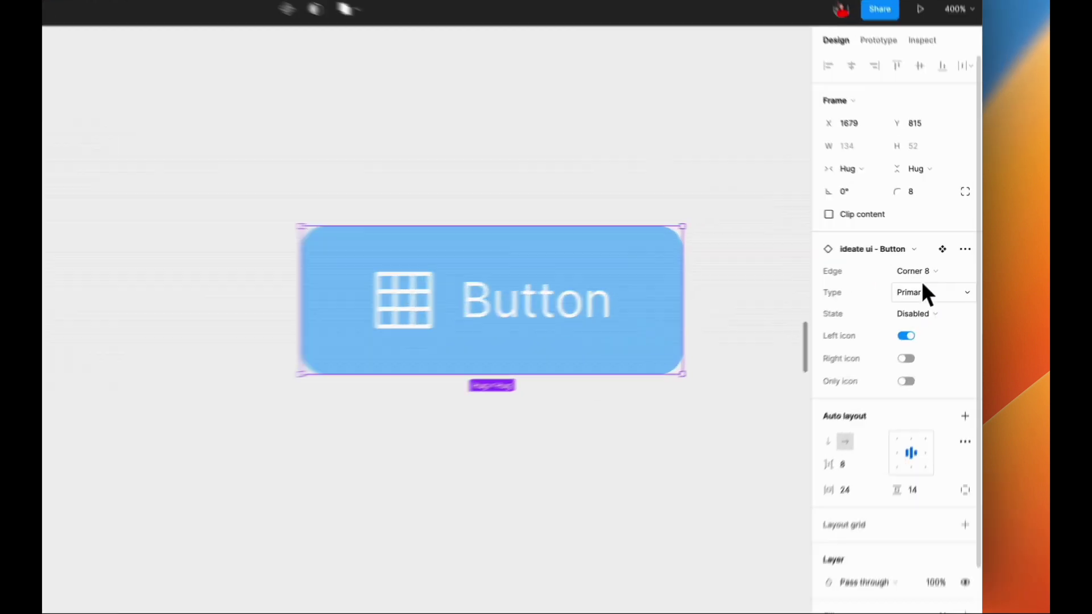
- Set Edge to Rounded and State to Default, swapping the left icon for a right icon
{"action": "left_click", "coordinate": [937, 262]}
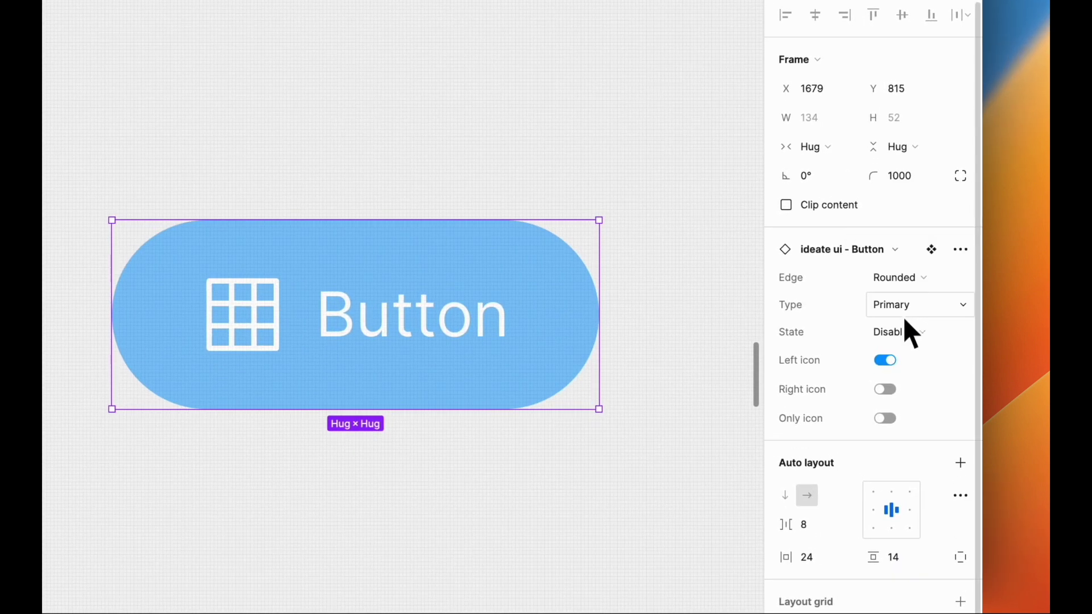
{"action": "left_click", "coordinate": [903, 318]}
{"action": "left_click", "coordinate": [896, 275]}
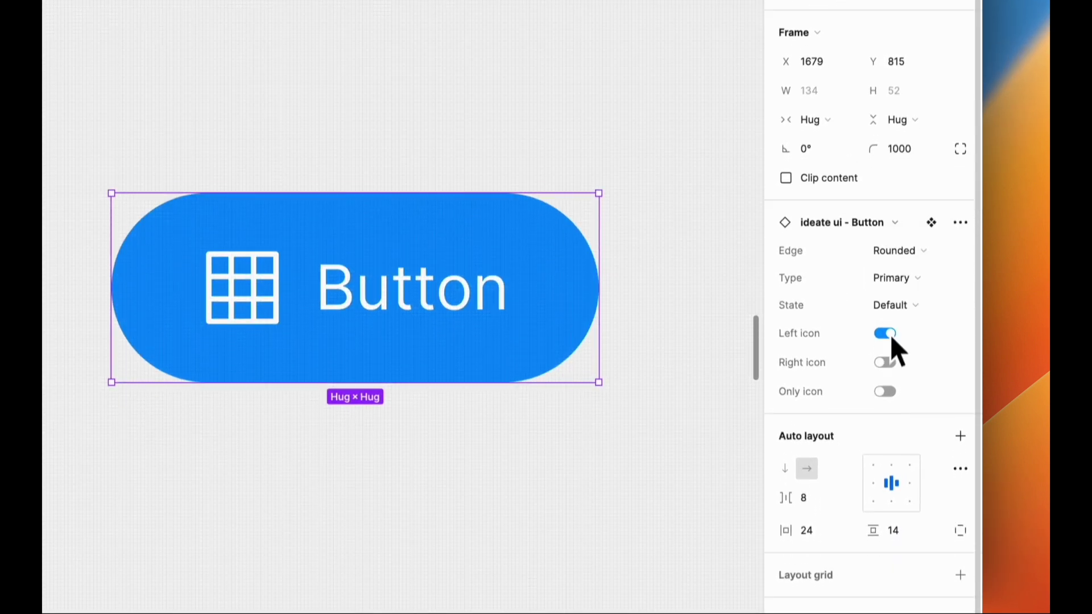
{"action": "left_click", "coordinate": [887, 319]}
{"action": "left_click", "coordinate": [888, 345]}
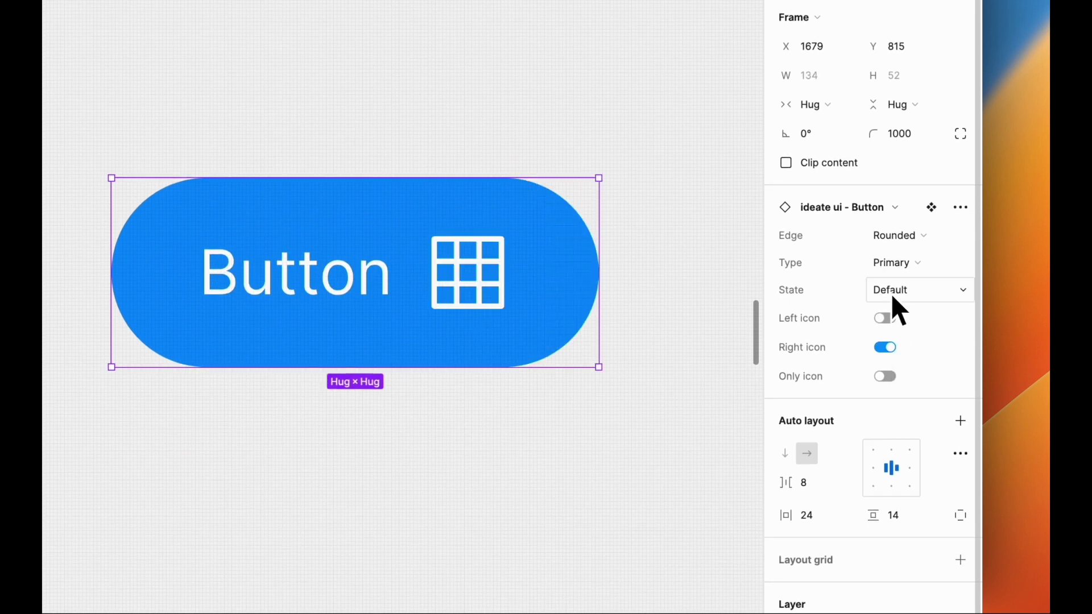
- Preview the button in Hover, Press and Disabled states
{"action": "left_click", "coordinate": [891, 292]}
{"action": "left_click", "coordinate": [886, 311]}
{"action": "left_click", "coordinate": [892, 288]}
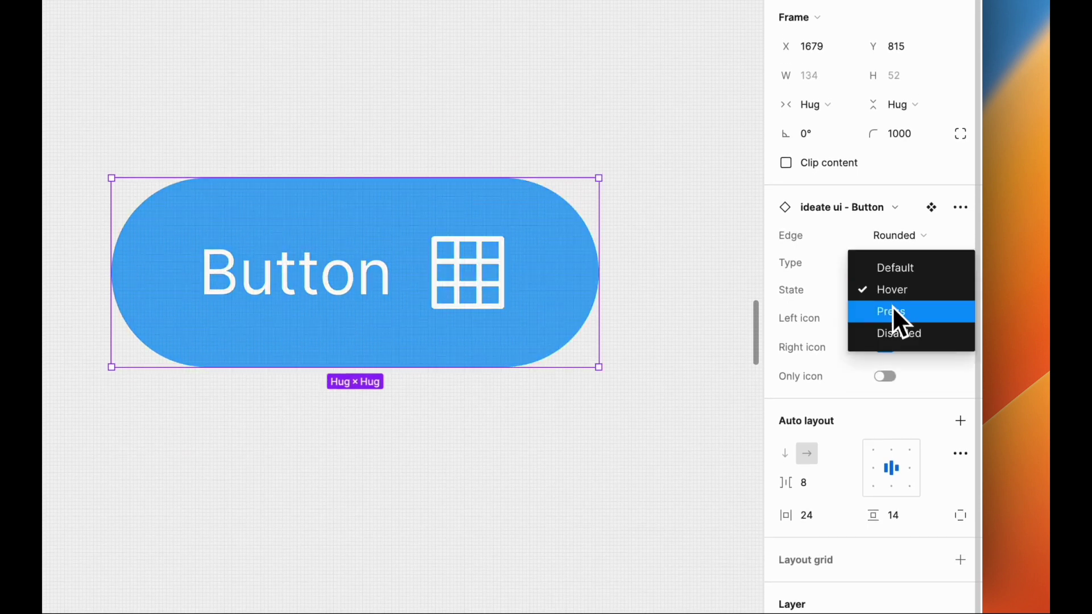
{"action": "left_click", "coordinate": [892, 307]}
{"action": "left_click", "coordinate": [889, 292]}
{"action": "left_click", "coordinate": [890, 312]}
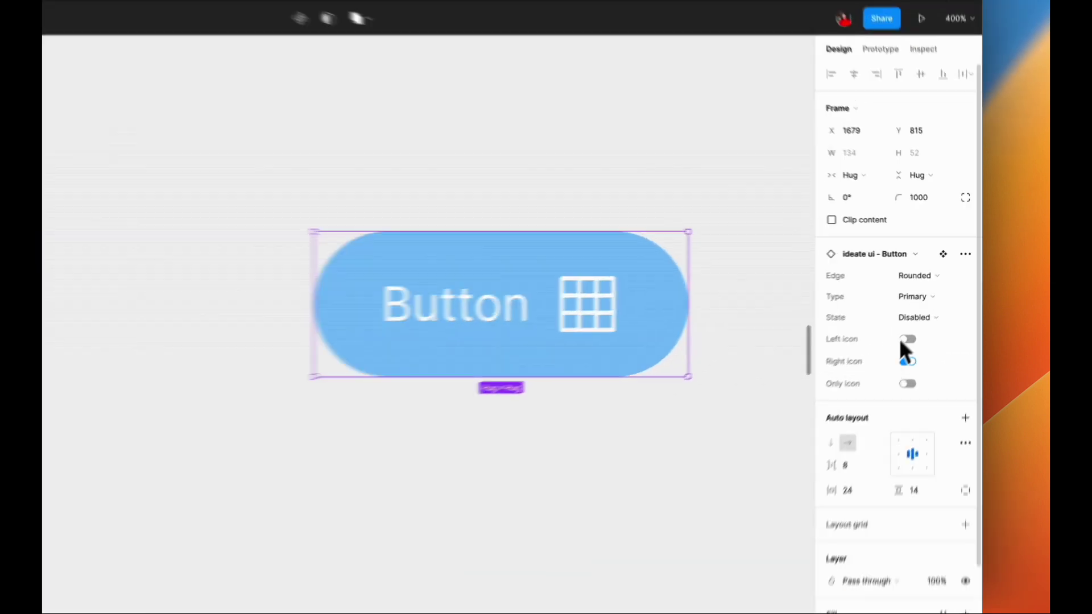
- Return to Default state, turn off the right icon, and set Edge to Rectangle
{"action": "left_click", "coordinate": [898, 339]}
{"action": "left_click", "coordinate": [885, 284]}
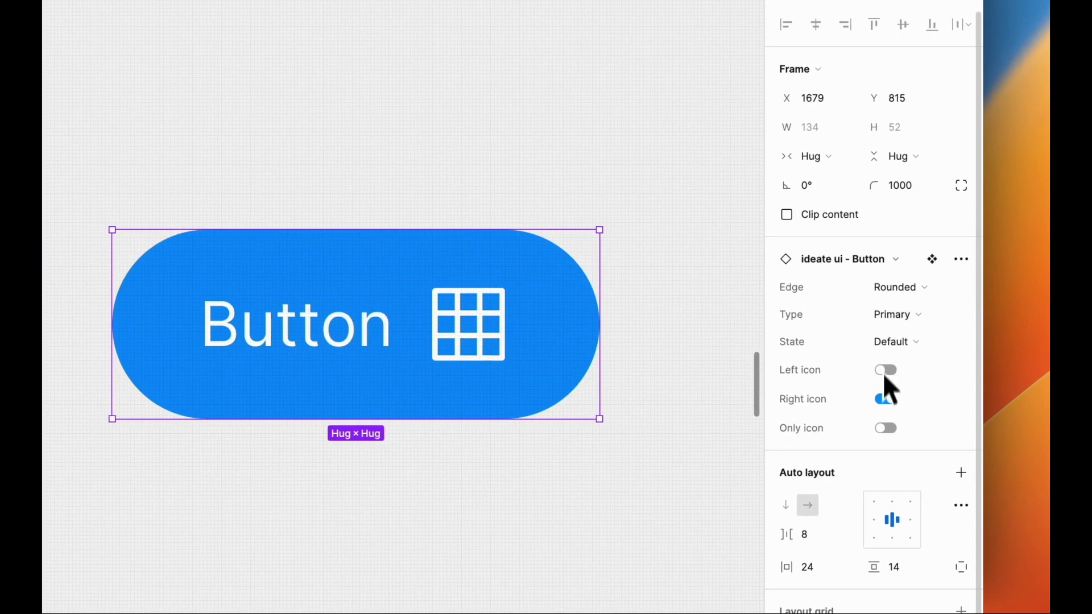
{"action": "left_click", "coordinate": [884, 400]}
{"action": "left_click", "coordinate": [888, 291]}
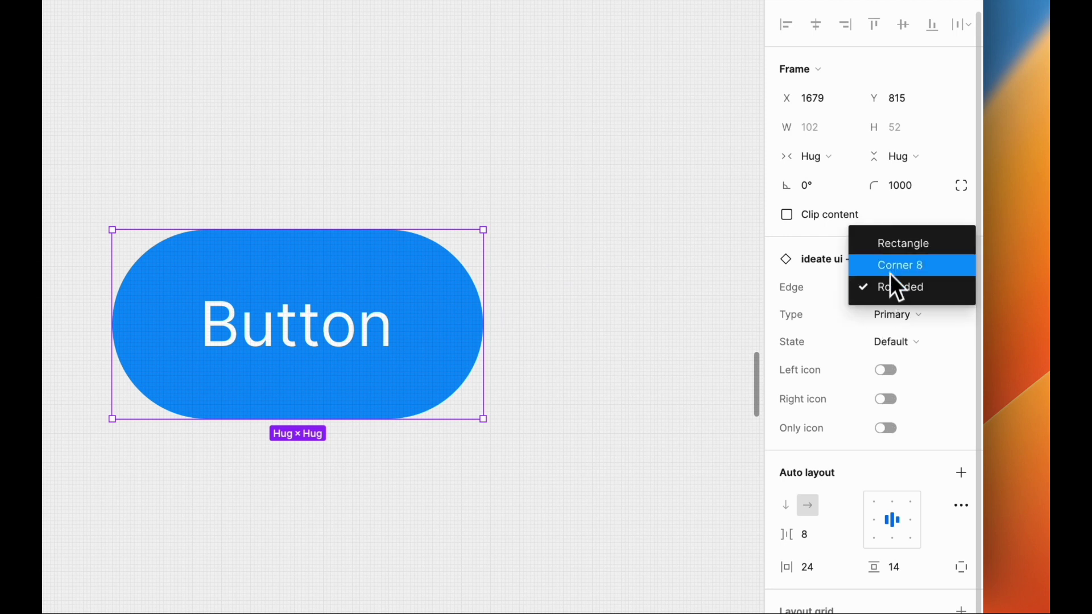
{"action": "left_click", "coordinate": [892, 250]}
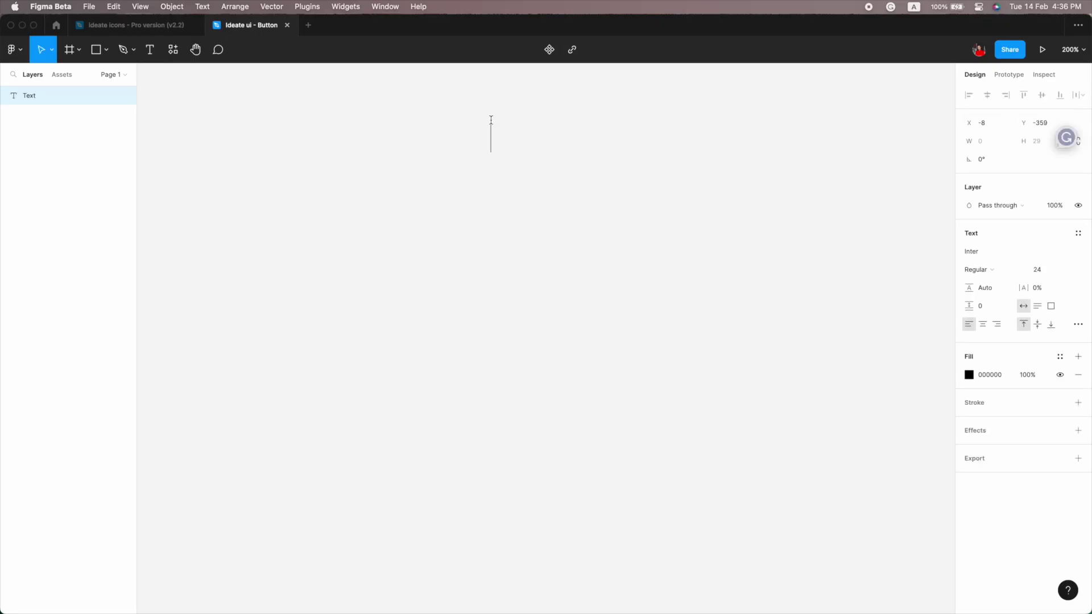
- Write 'Welcome to ideate design' and an Alt-dragged copy reading 'Lets create button for design system'
{"action": "type", "text": "Welcome to i"}
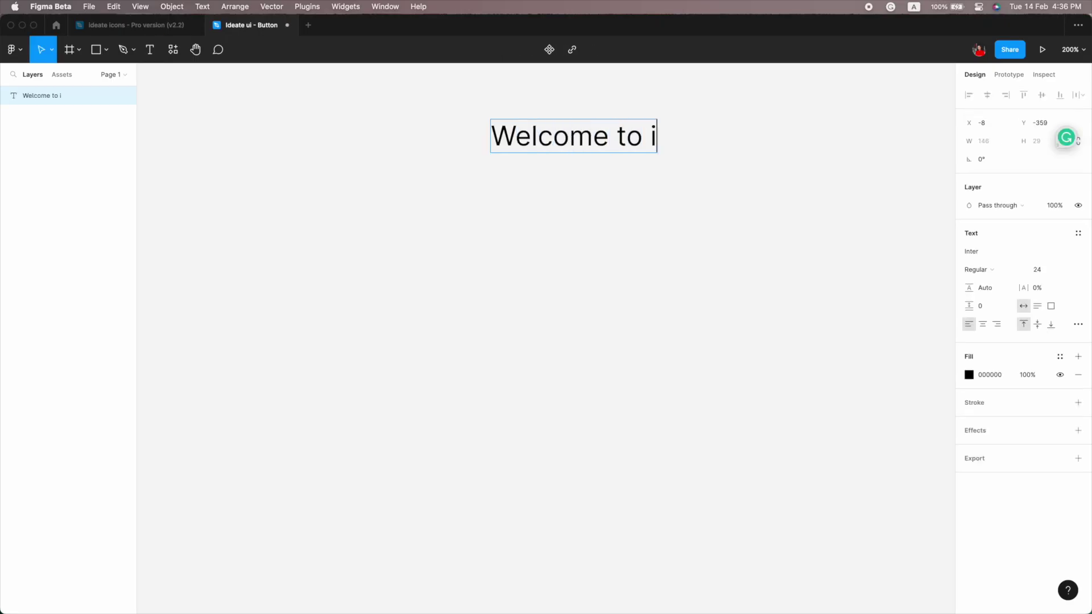
{"action": "type", "text": "deate design"}
{"action": "key", "text": "Escape"}
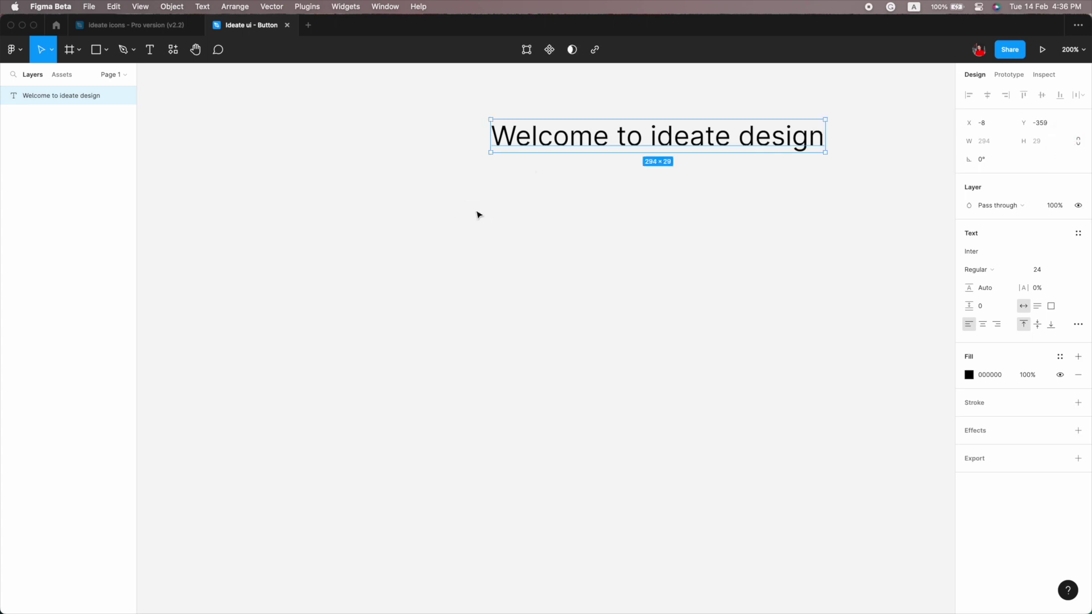
{"action": "mouse_move", "coordinate": [635, 139]}
{"action": "left_mouse_down"}
{"action": "mouse_move", "coordinate": [539, 127]}
{"action": "mouse_move", "coordinate": [523, 179]}
{"action": "left_mouse_up"}
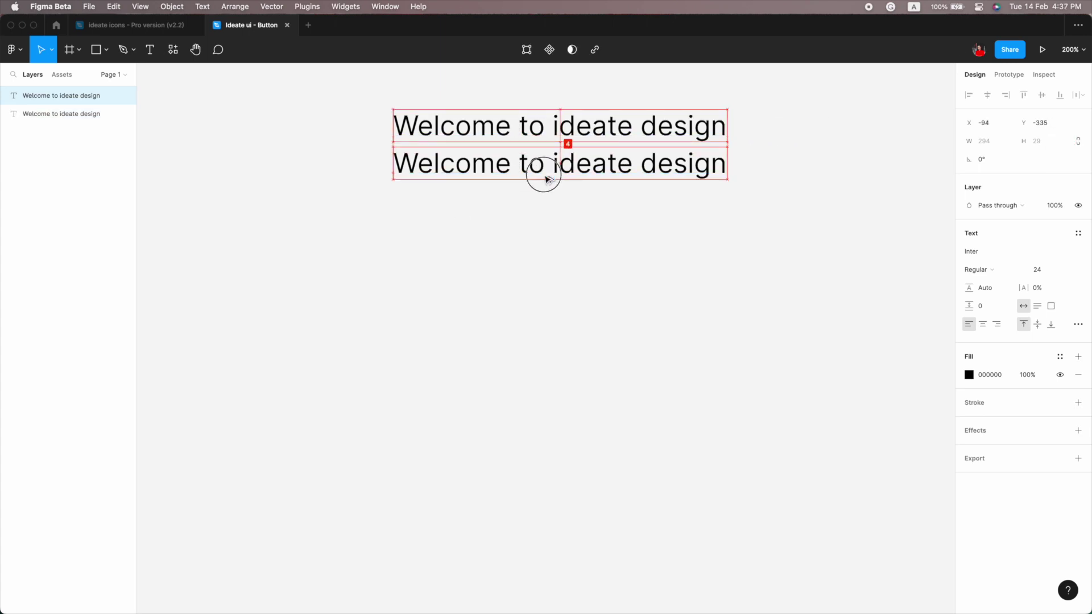
{"action": "double_click", "coordinate": [524, 179]}
{"action": "type", "text": "Let"}
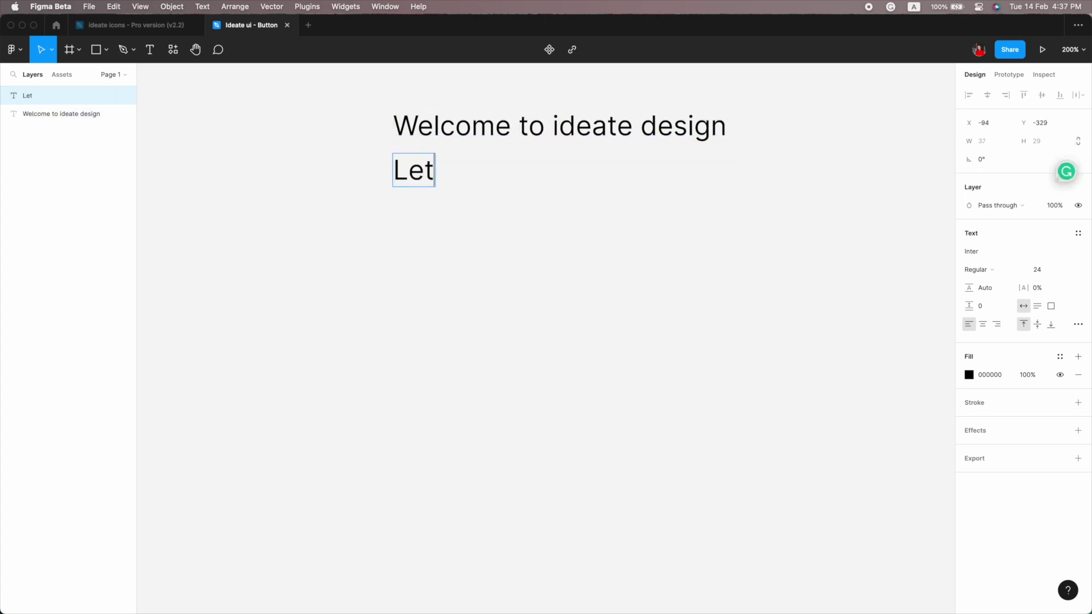
{"action": "type", "text": "s create butt"}
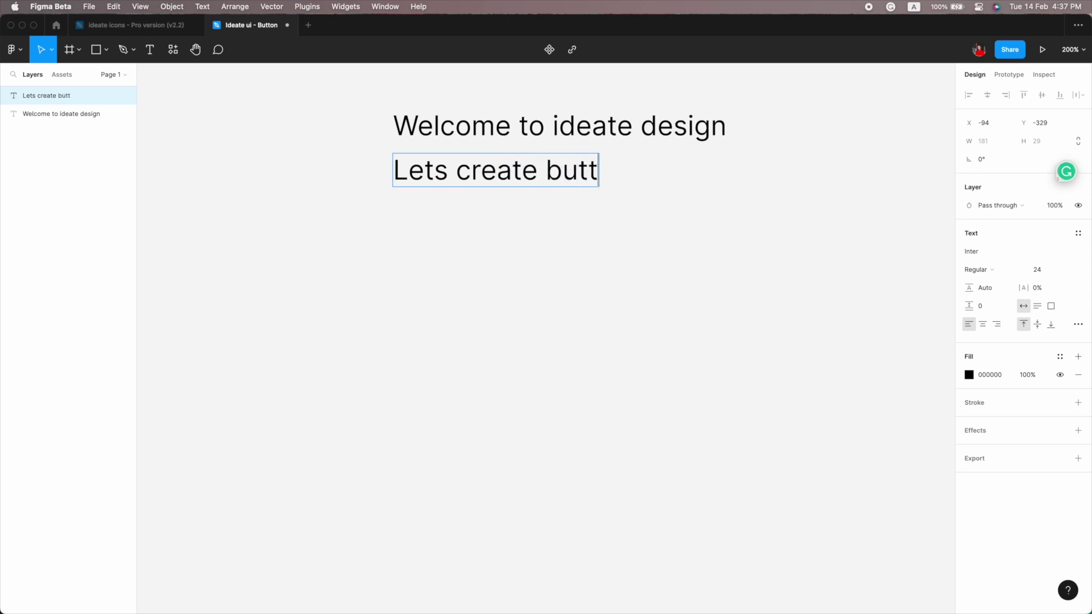
{"action": "type", "text": "on for dai"}
{"action": "key", "text": "BackSpace"}
{"action": "key", "text": "BackSpace"}
{"action": "type", "text": "e"}
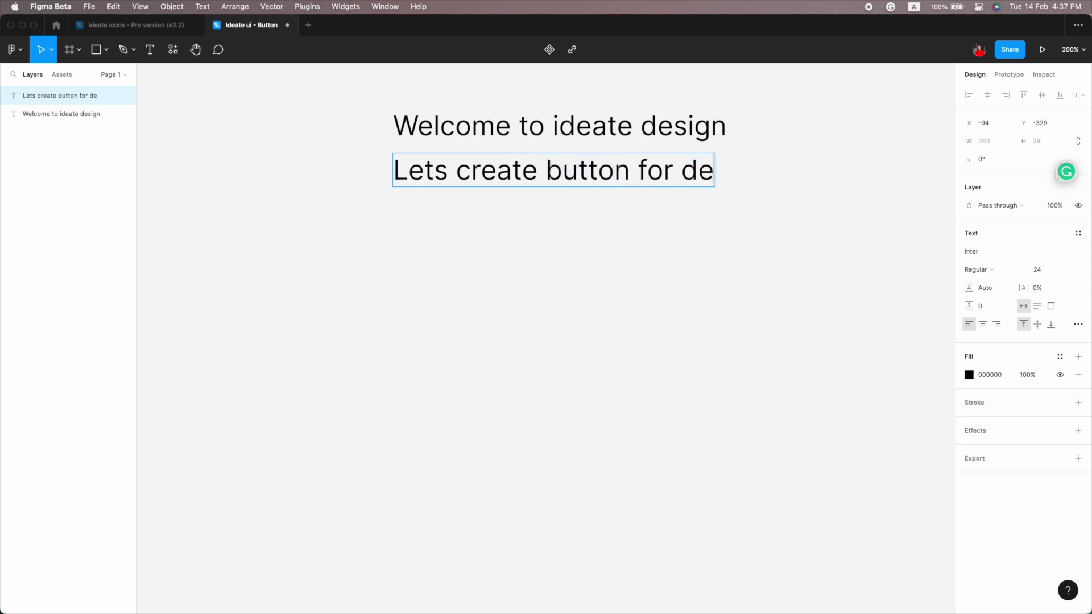
{"action": "type", "text": "sign system"}
{"action": "key", "text": "Escape"}
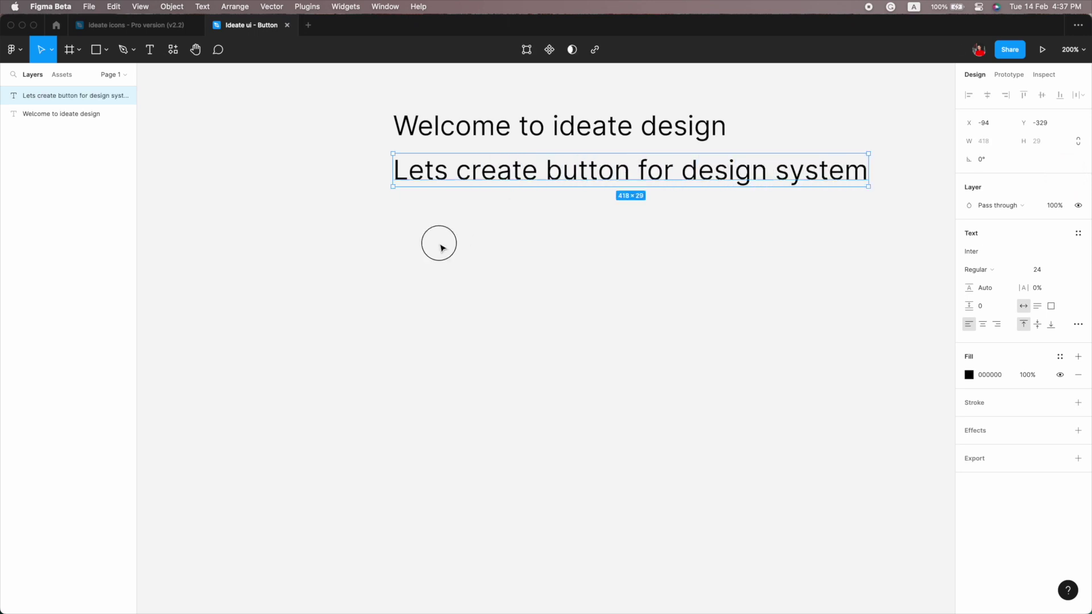
- Select both text lines and align their horizontal centres
{"action": "left_click_drag", "start_coordinate": [439, 245], "coordinate": [545, 124]}
{"action": "key", "text": "alt+h"}
{"action": "scroll", "coordinate": [689, 227], "scroll_direction": "down", "scroll_amount": 5}
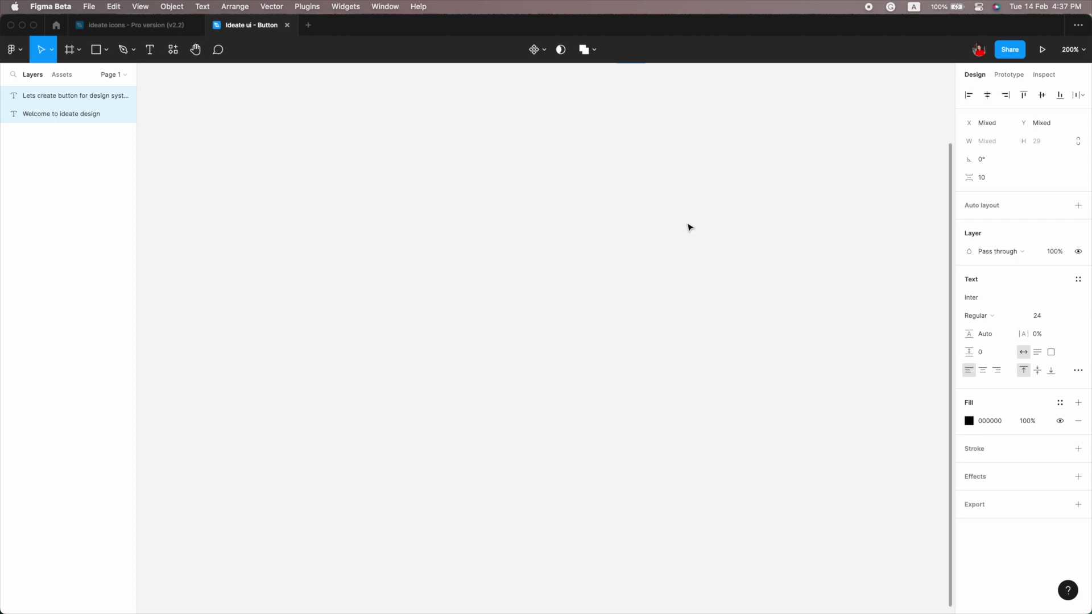
{"action": "key", "text": "Escape"}
- Create a 'Button' text layer on the canvas
{"action": "key", "text": "t"}
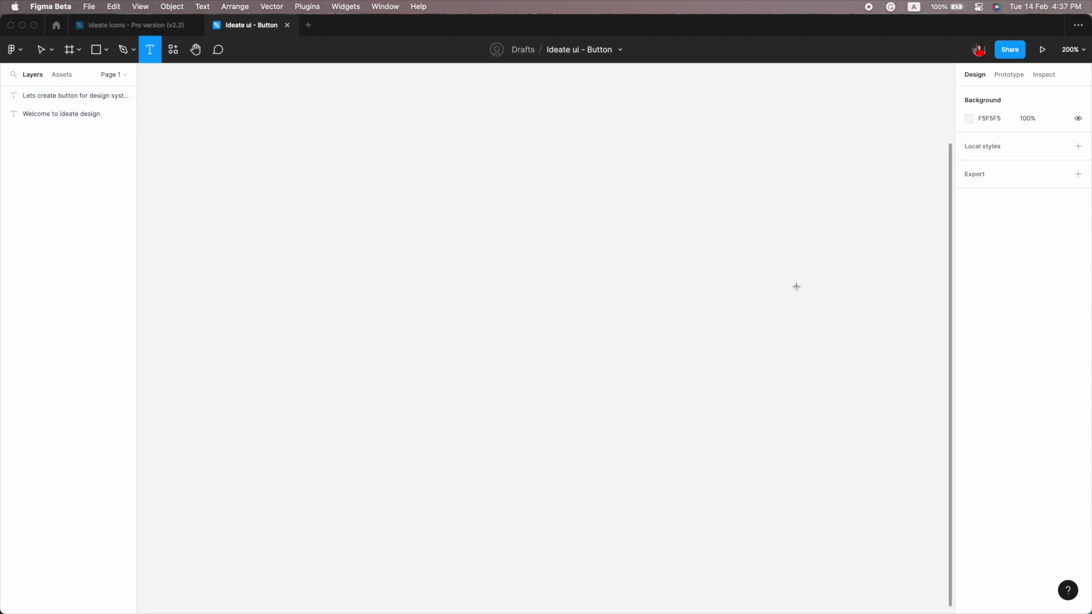
{"action": "left_click", "coordinate": [795, 286]}
{"action": "type", "text": "Button"}
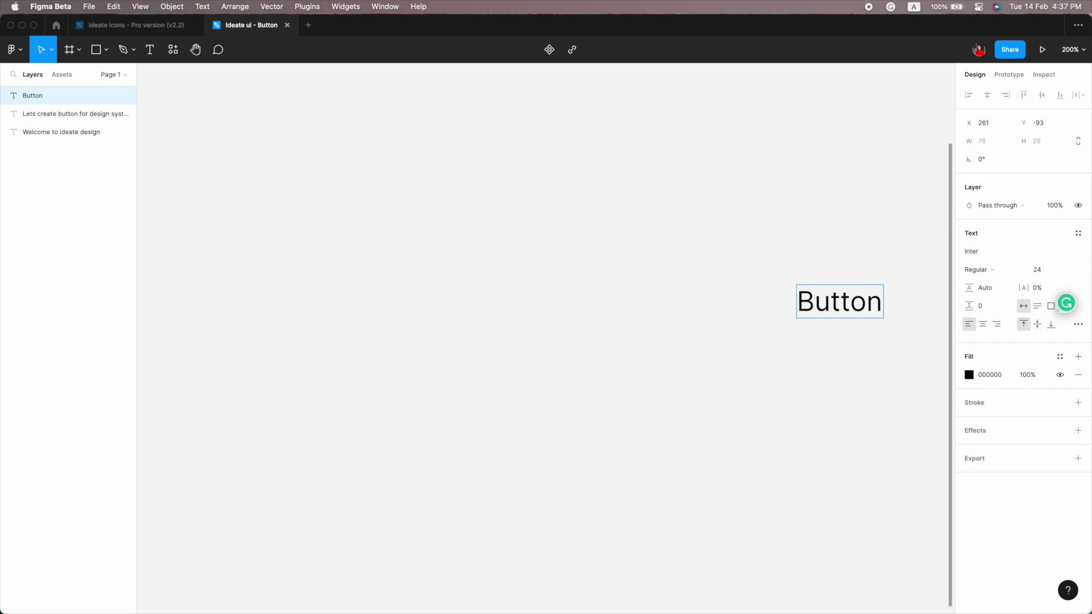
{"action": "key", "text": "Escape"}
{"action": "left_click_drag", "start_coordinate": [851, 316], "coordinate": [825, 323]}
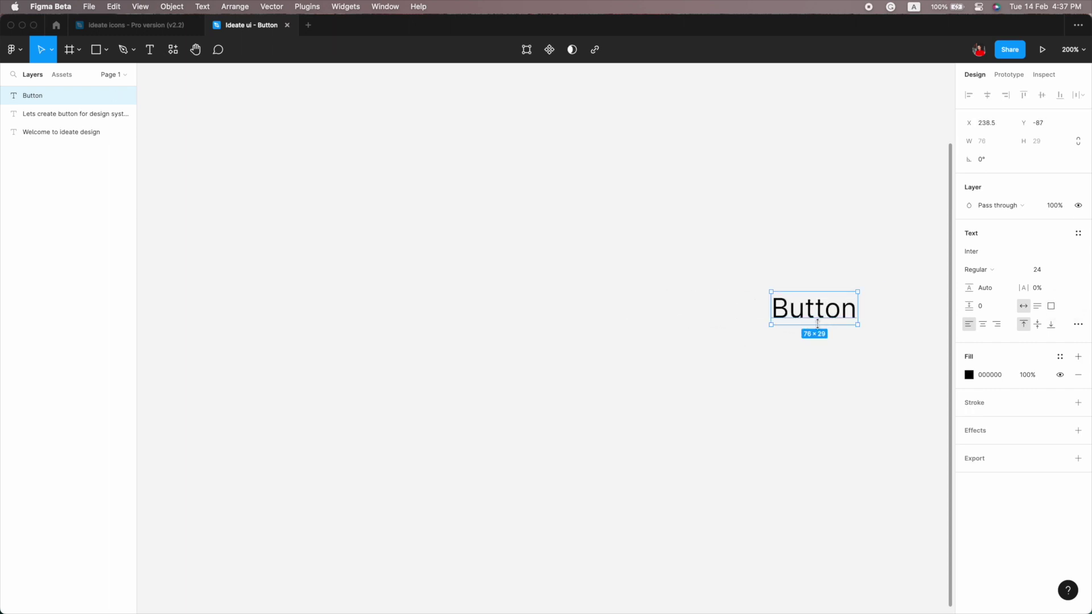
- Give the Button text font size 17 and 140% line height
{"action": "left_click", "coordinate": [1046, 275]}
{"action": "type", "text": "17"}
{"action": "key", "text": "Return"}
{"action": "left_click", "coordinate": [983, 288]}
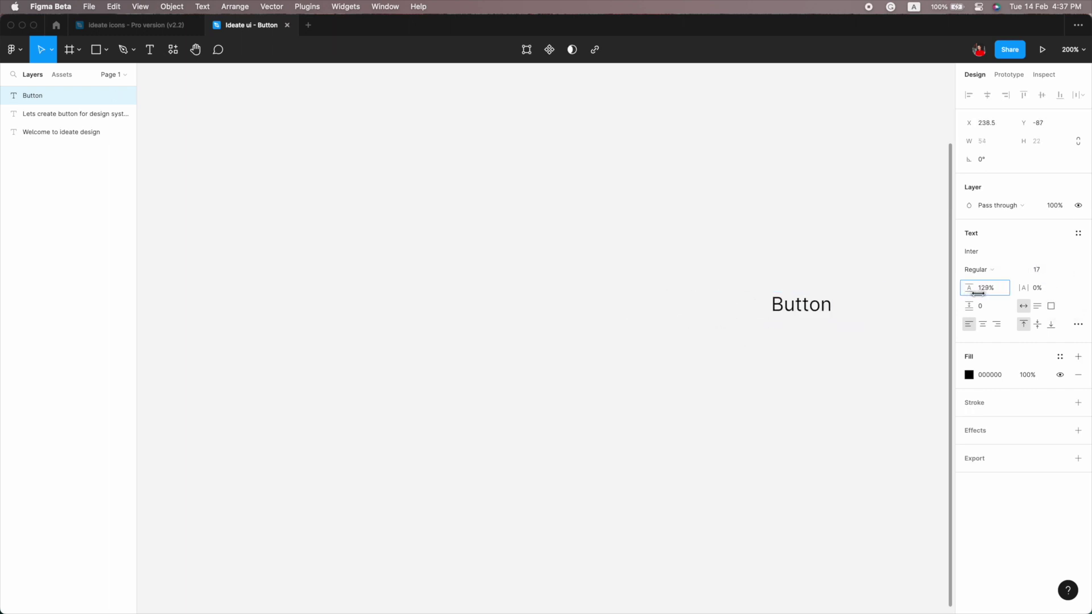
{"action": "type", "text": "140"}
{"action": "key", "text": "Return"}
- Wrap the text in an auto-layout frame, centred, with 24 horizontal and 14 vertical padding
{"action": "right_click", "coordinate": [819, 315]}
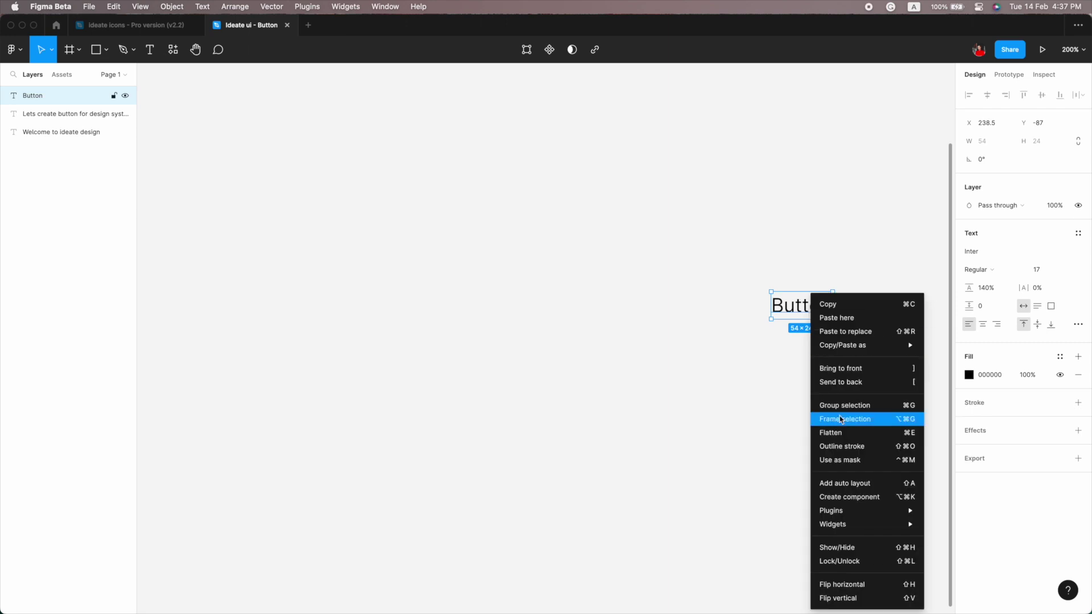
{"action": "left_click", "coordinate": [865, 482]}
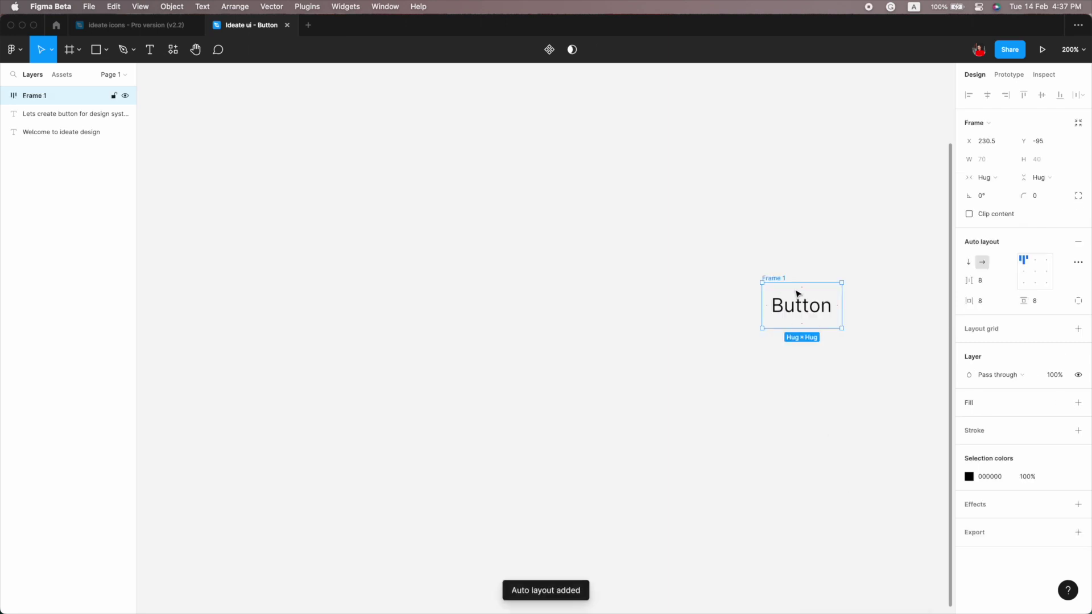
{"action": "left_click", "coordinate": [1034, 270]}
{"action": "left_click", "coordinate": [1036, 301]}
{"action": "left_click", "coordinate": [985, 304]}
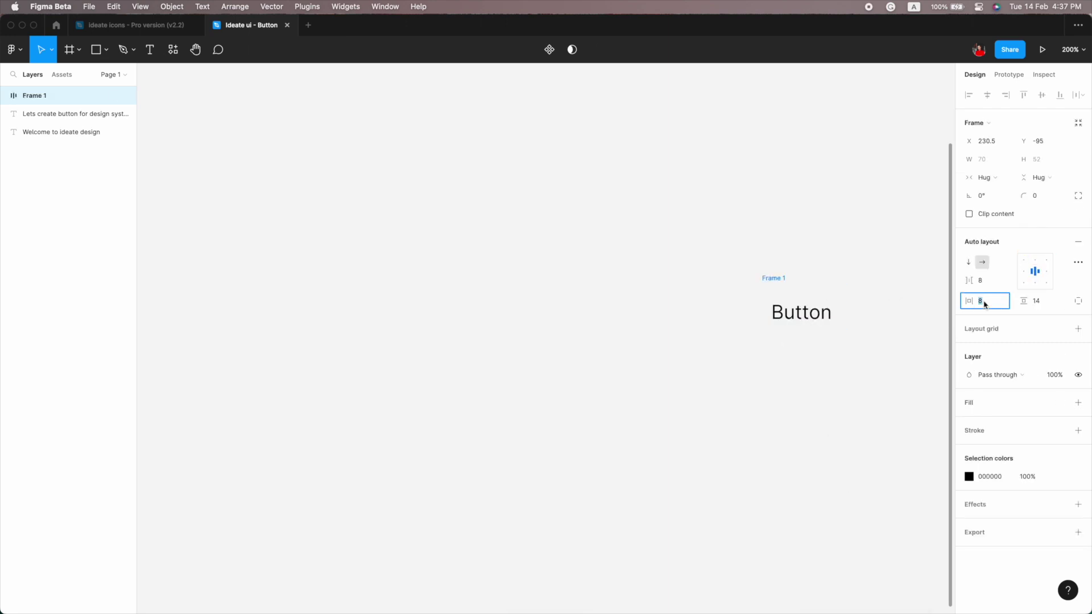
{"action": "type", "text": "2"}
{"action": "key", "text": "Escape"}
{"action": "left_click", "coordinate": [775, 281]}
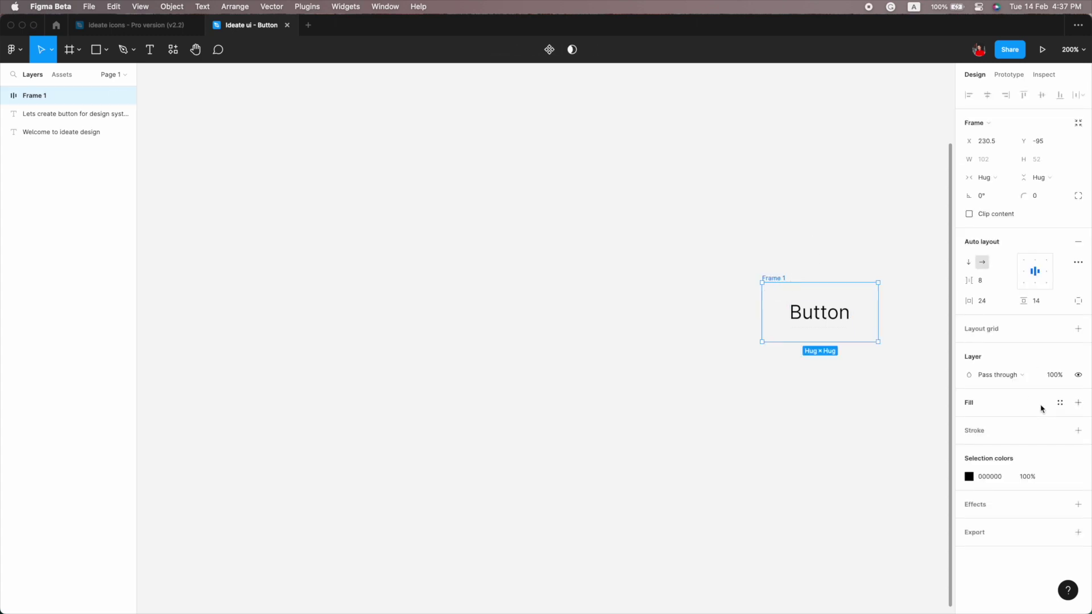
- Fill the frame blue 2998FF and make the Button text white
{"action": "left_click", "coordinate": [1078, 402]}
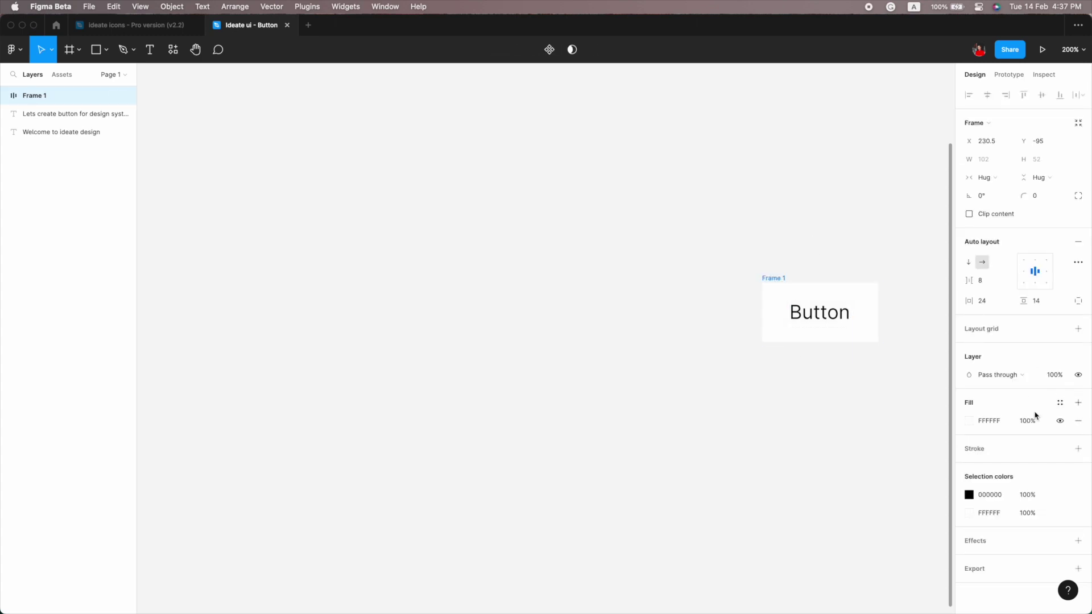
{"action": "left_click", "coordinate": [968, 420]}
{"action": "left_click_drag", "start_coordinate": [856, 479], "coordinate": [905, 480]}
{"action": "left_click", "coordinate": [954, 395]}
{"action": "left_click", "coordinate": [955, 389]}
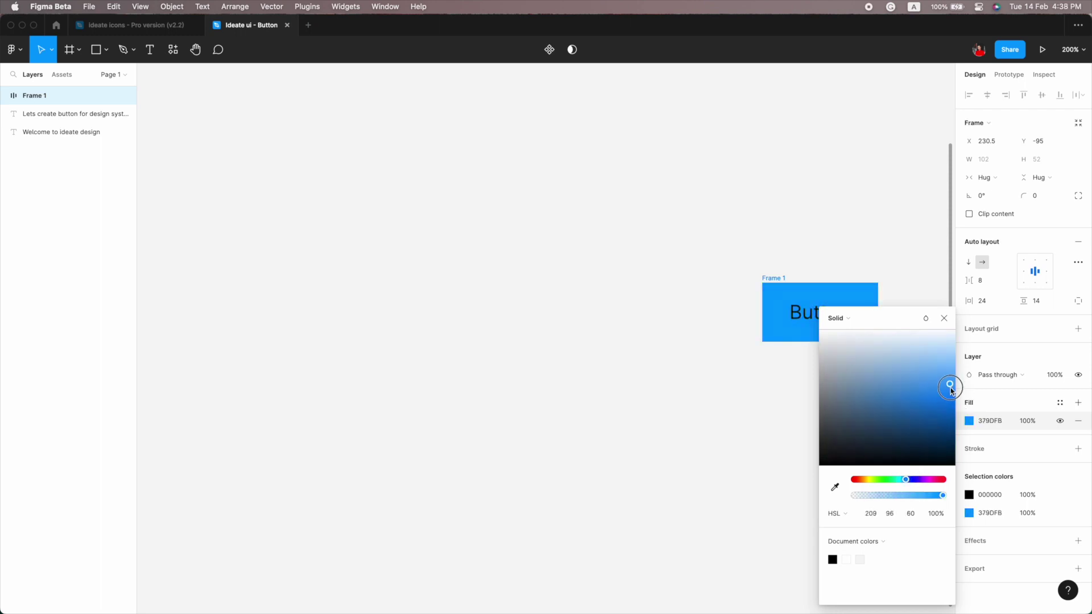
{"action": "left_click", "coordinate": [969, 495]}
{"action": "left_click", "coordinate": [824, 335]}
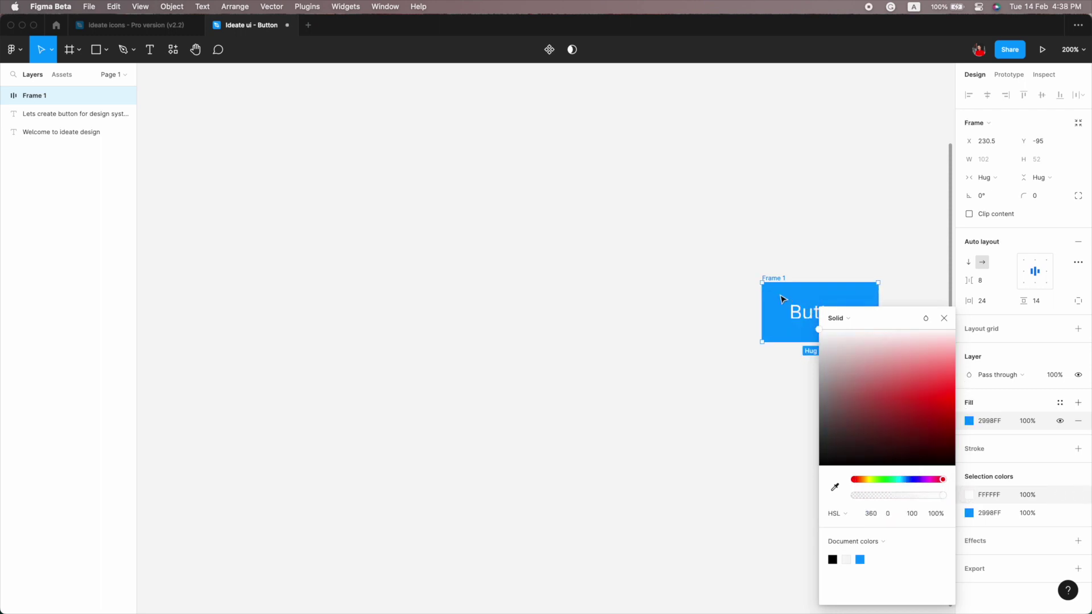
{"action": "left_click", "coordinate": [718, 271]}
- Select and deselect Frame 1 to check the finished button
{"action": "left_click", "coordinate": [778, 279]}
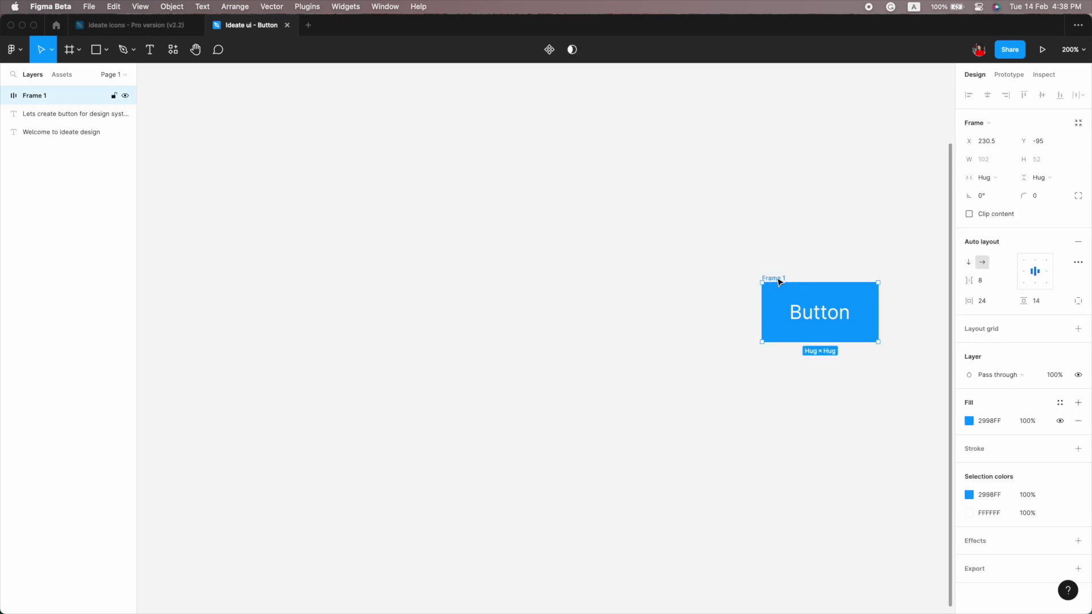
{"action": "left_click", "coordinate": [710, 285]}
{"action": "left_click", "coordinate": [771, 279]}
{"action": "left_click", "coordinate": [739, 276]}
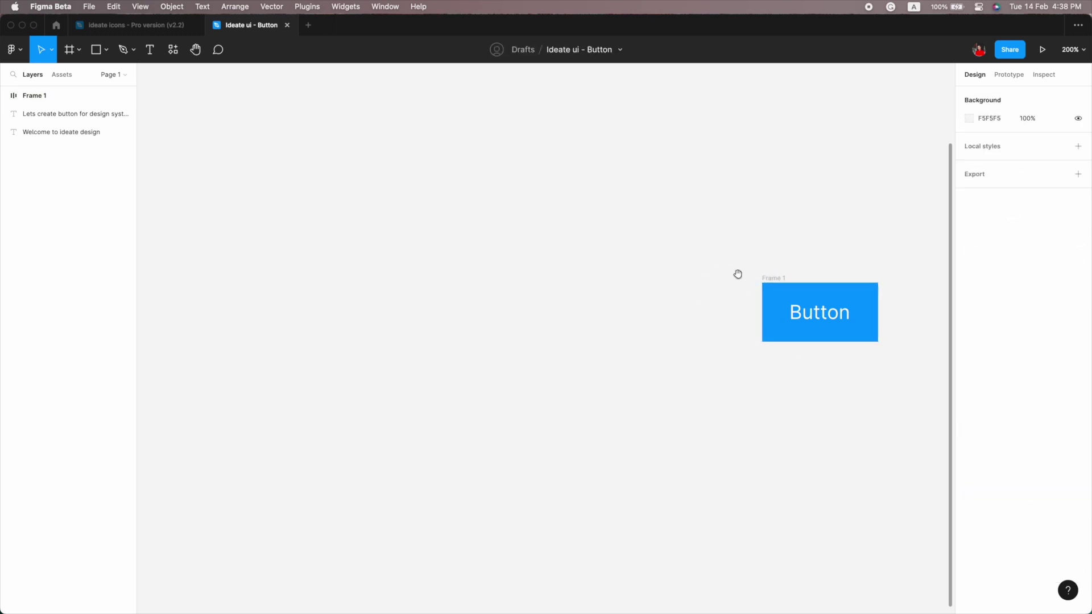
- Duplicate the button below and paste the grid add icon from the ideate icons file beside it
{"action": "left_click_drag", "start_coordinate": [771, 279], "coordinate": [775, 355]}
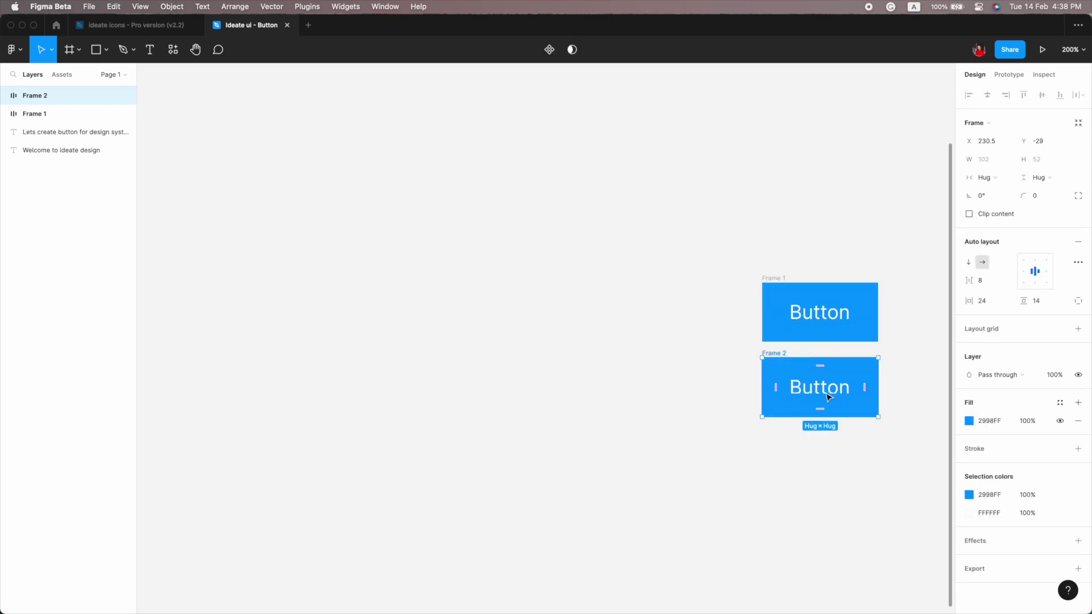
{"action": "key", "text": "ctrl+Tab"}
{"action": "scroll", "coordinate": [397, 428], "scroll_direction": "up", "scroll_amount": 10}
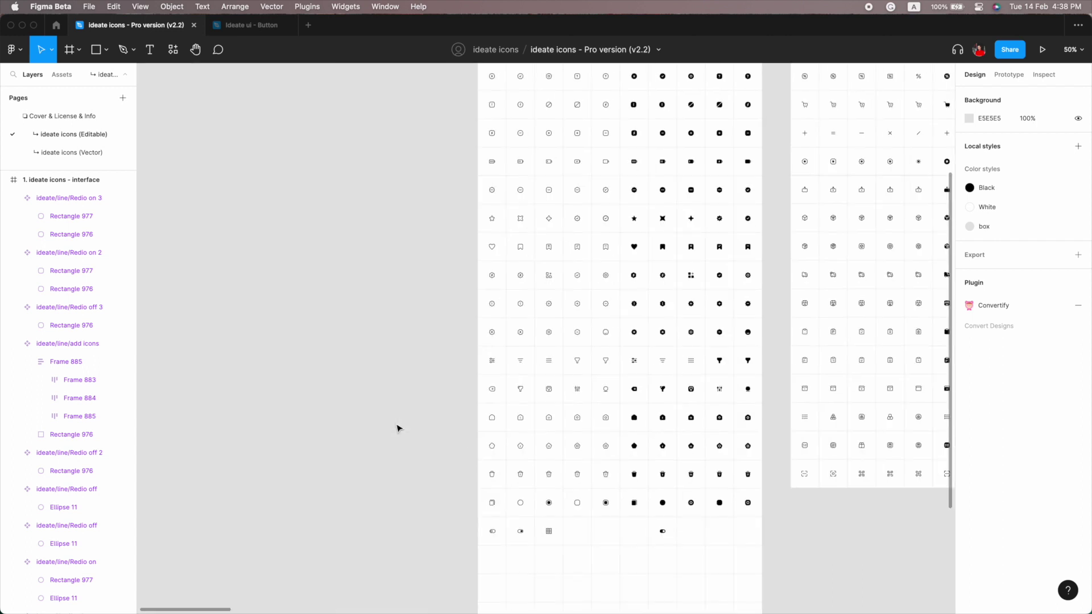
{"action": "left_click", "coordinate": [556, 371]}
{"action": "key", "text": "ctrl+Tab"}
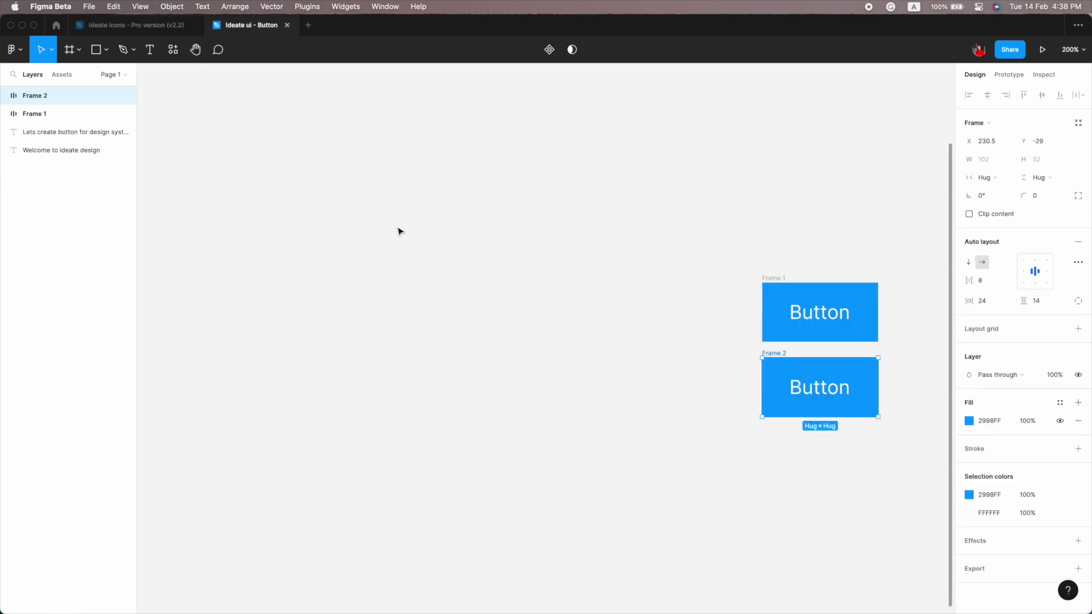
{"action": "left_click", "coordinate": [604, 395]}
{"action": "key", "text": "ctrl+v"}
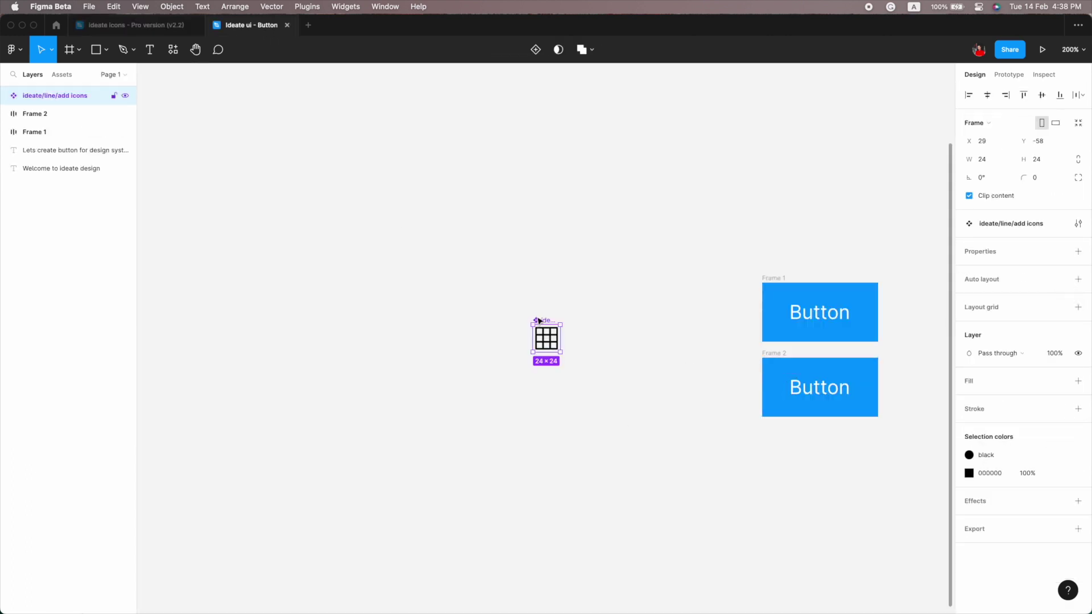
{"action": "mouse_move", "coordinate": [546, 336]}
{"action": "left_mouse_down"}
{"action": "mouse_move", "coordinate": [851, 378]}
{"action": "mouse_move", "coordinate": [756, 370]}
{"action": "left_mouse_up"}
- Add the icon to Frame 2's auto layout with Shift+A and colour the grid icon white
{"action": "left_click", "coordinate": [40, 113], "text": "shift"}
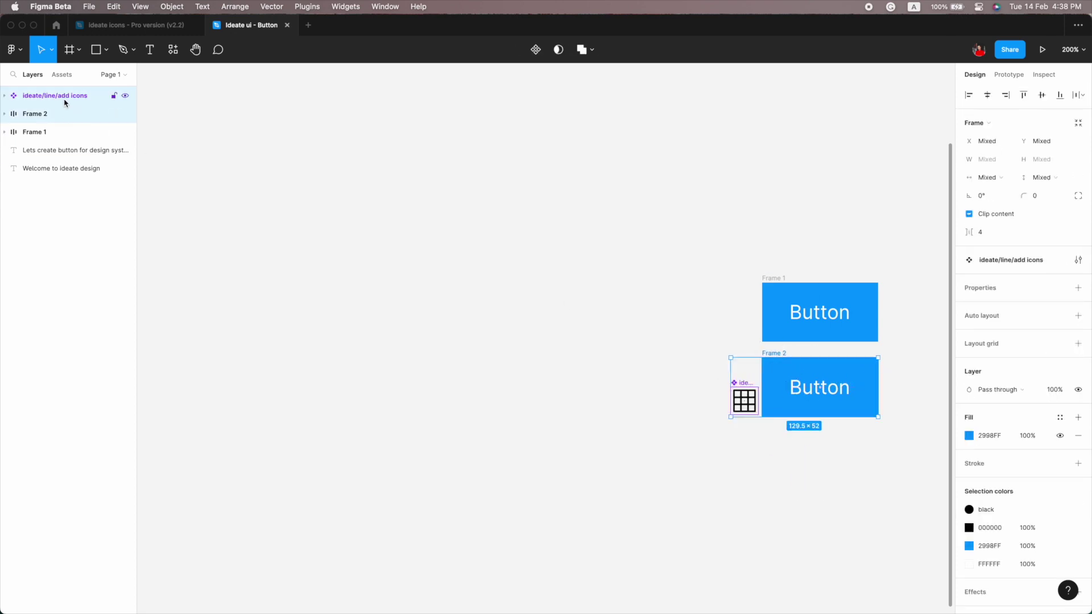
{"action": "key", "text": "shift+a"}
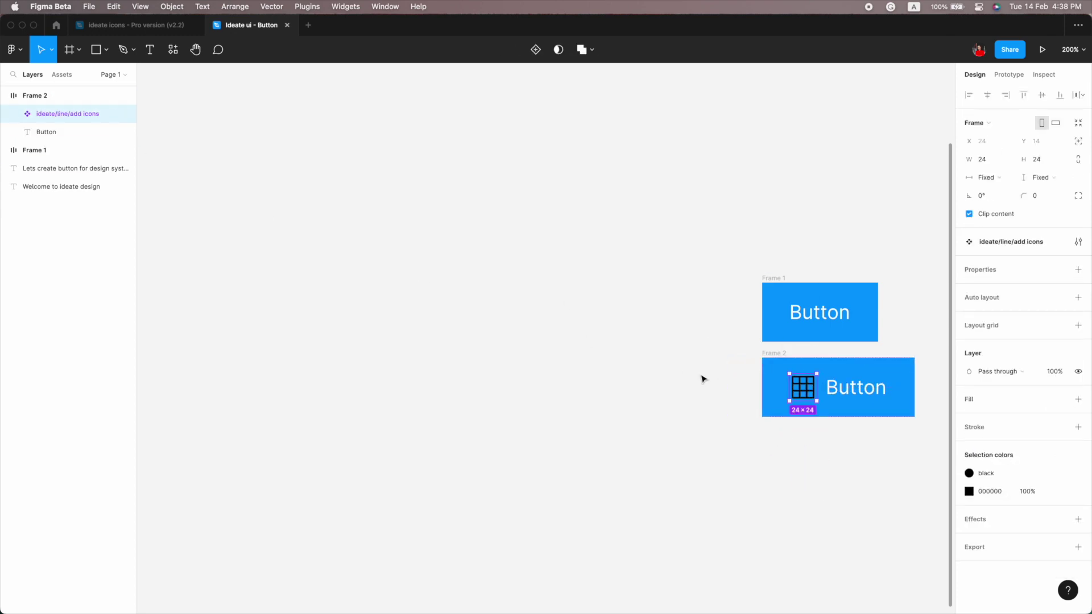
{"action": "scroll", "coordinate": [553, 348], "scroll_direction": "right", "scroll_amount": 5}
{"action": "left_click_drag", "start_coordinate": [553, 347], "coordinate": [623, 315]}
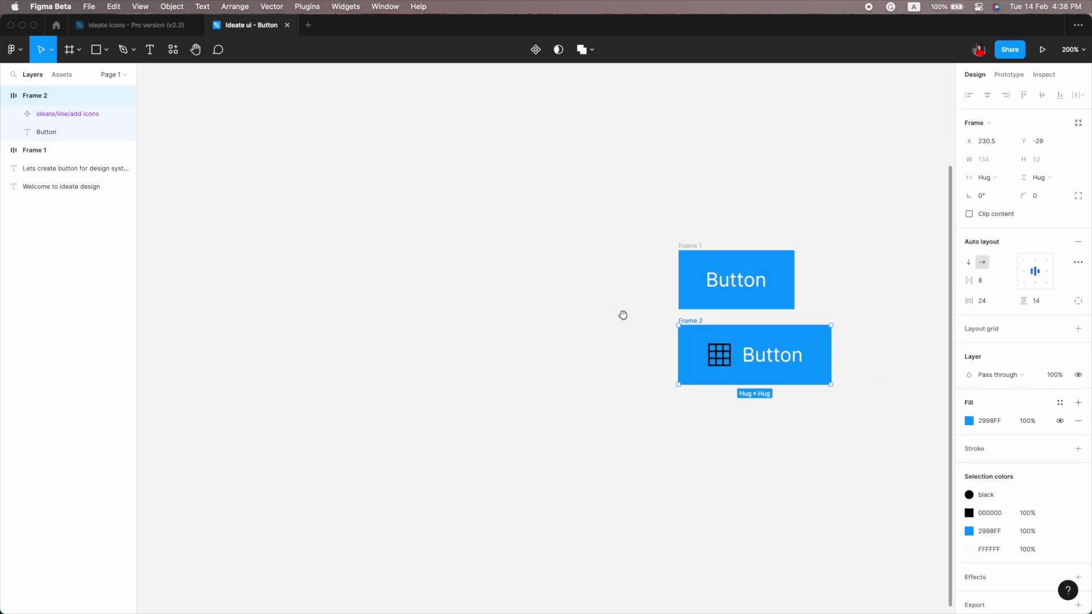
{"action": "left_click", "coordinate": [724, 360]}
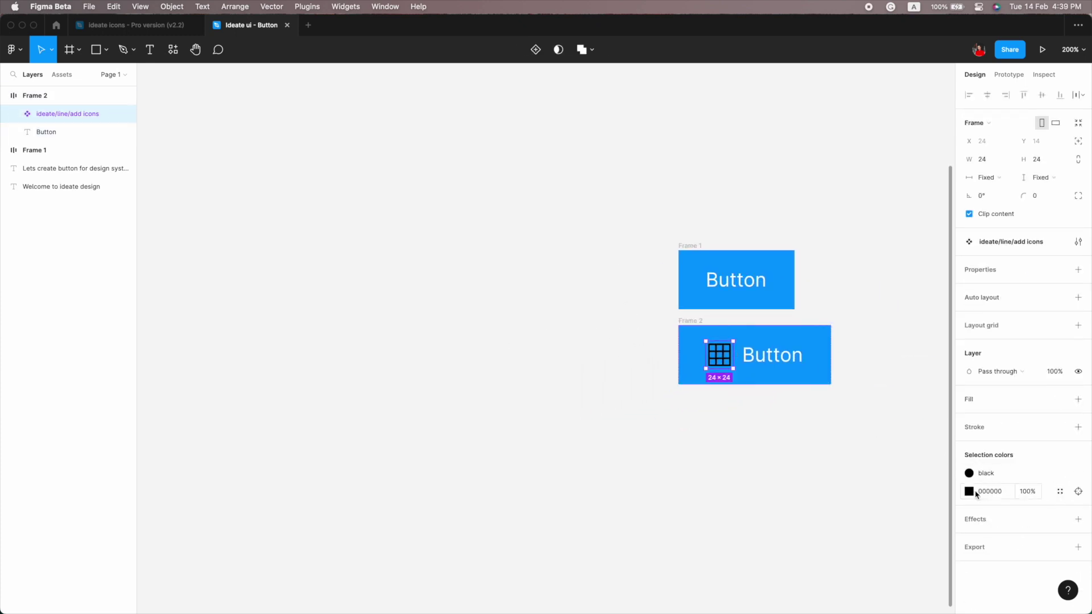
{"action": "left_click", "coordinate": [969, 491]}
{"action": "left_click", "coordinate": [812, 333]}
{"action": "left_click", "coordinate": [706, 422]}
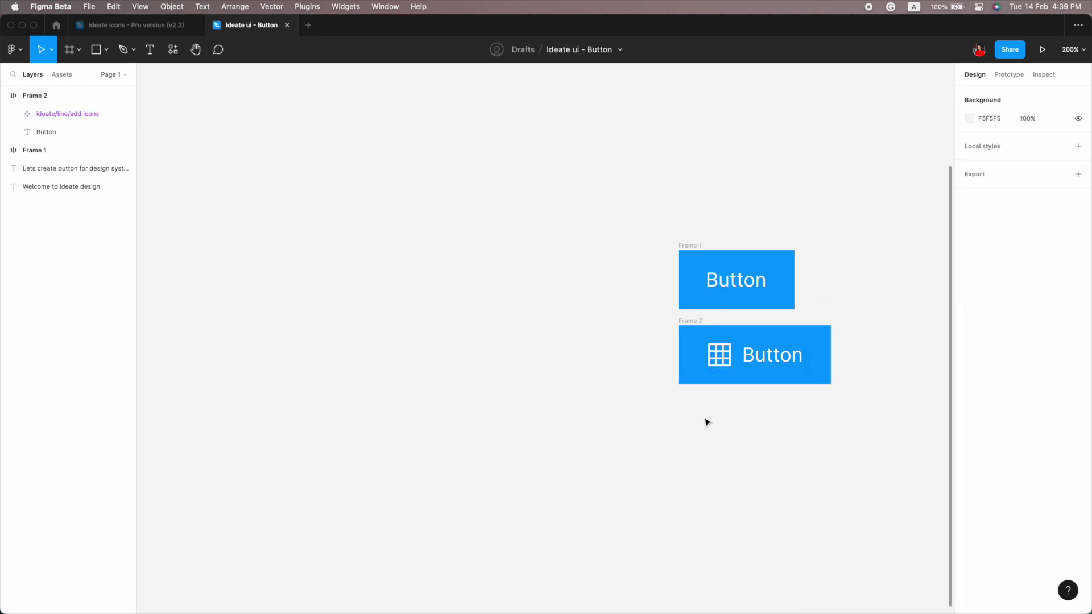
- Duplicate the Left Icon button twice, moving the icon right of the label in the first copy
{"action": "left_click_drag", "start_coordinate": [688, 320], "coordinate": [688, 395]}
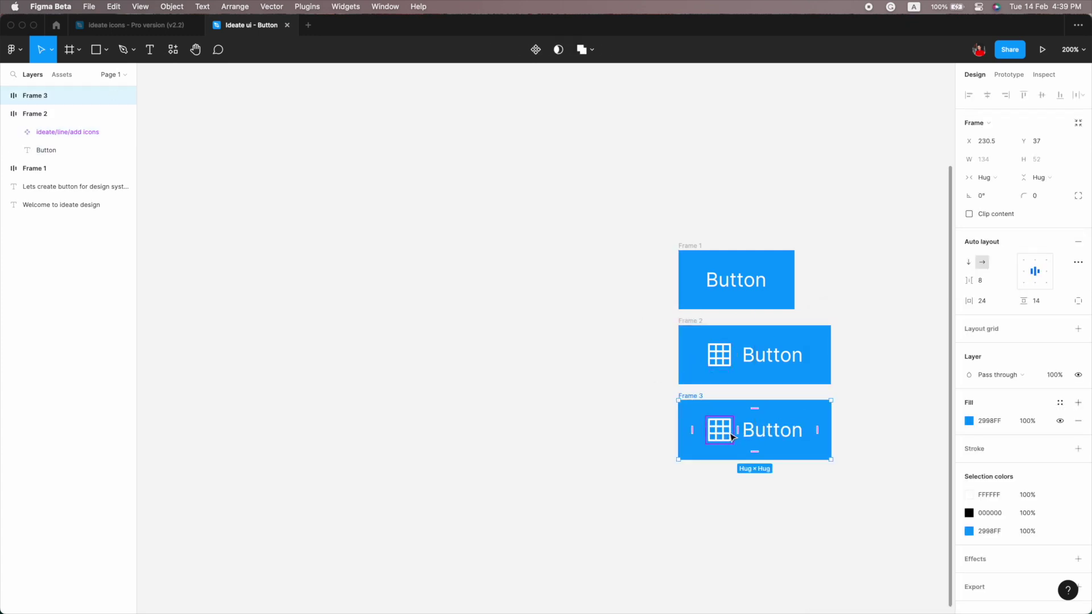
{"action": "left_click_drag", "start_coordinate": [731, 437], "coordinate": [807, 432]}
{"action": "left_click", "coordinate": [647, 422]}
{"action": "left_click_drag", "start_coordinate": [694, 401], "coordinate": [689, 470]}
- Make the last copy icon-only by deleting its label and fixing its width at 52
{"action": "double_click", "coordinate": [739, 500]}
{"action": "key", "text": "Delete"}
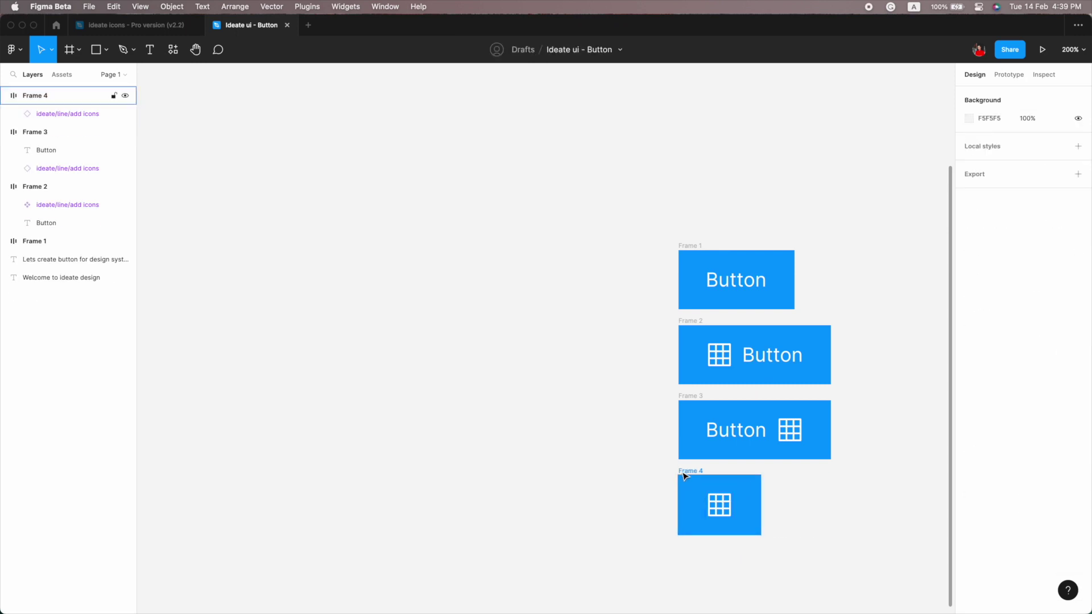
{"action": "left_click", "coordinate": [685, 476]}
{"action": "left_click", "coordinate": [996, 181]}
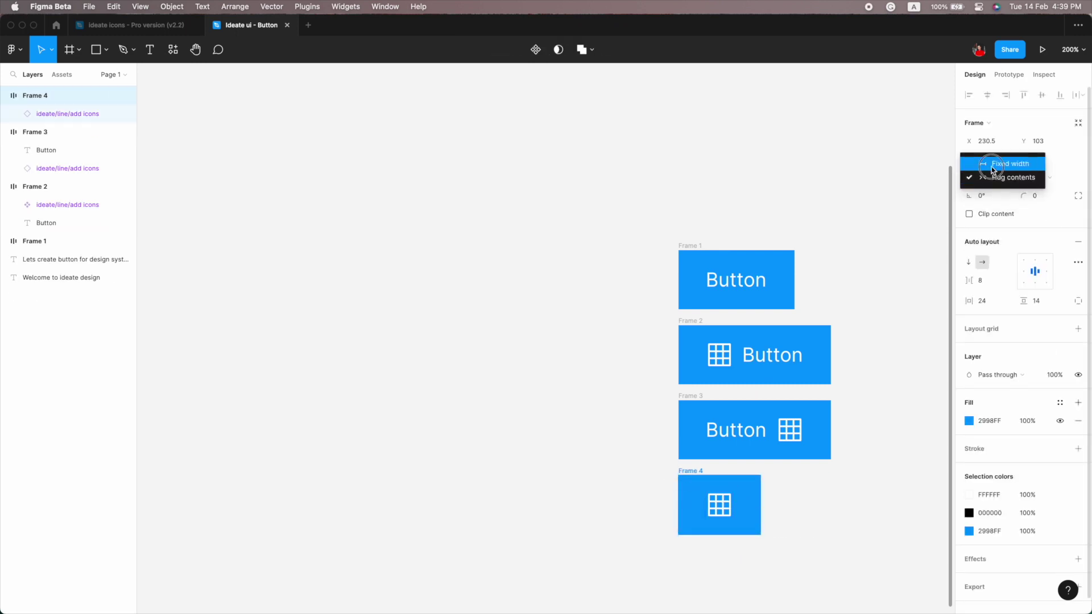
{"action": "type", "text": "52"}
{"action": "key", "text": "Return"}
{"action": "left_click", "coordinate": [615, 248]}
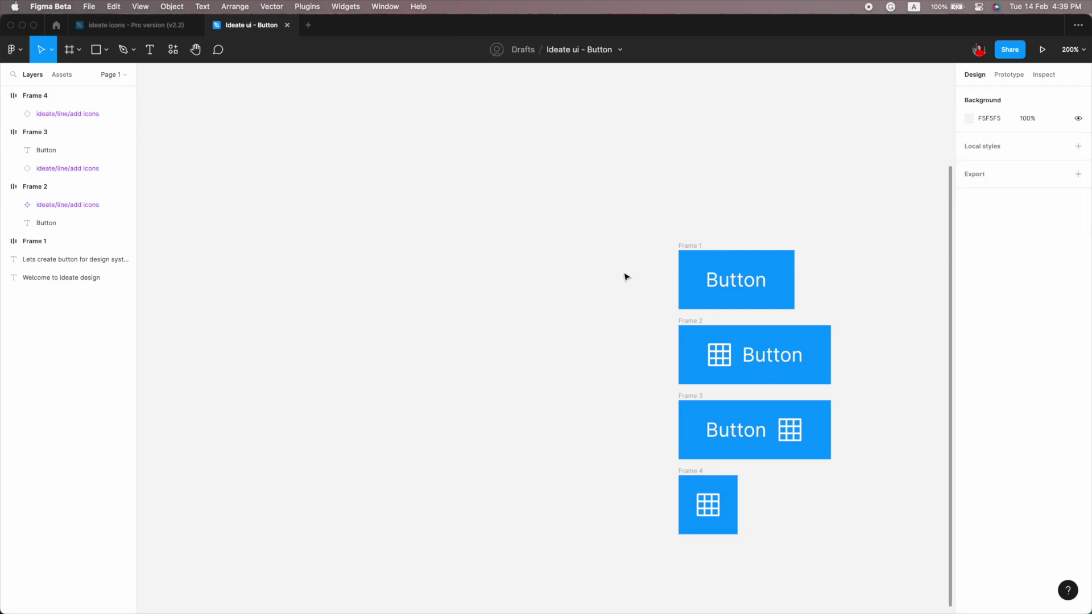
- Rename the four frames Default, Left Icon, Right icon and Only icon
{"action": "left_click", "coordinate": [681, 243]}
{"action": "type", "text": "Default"}
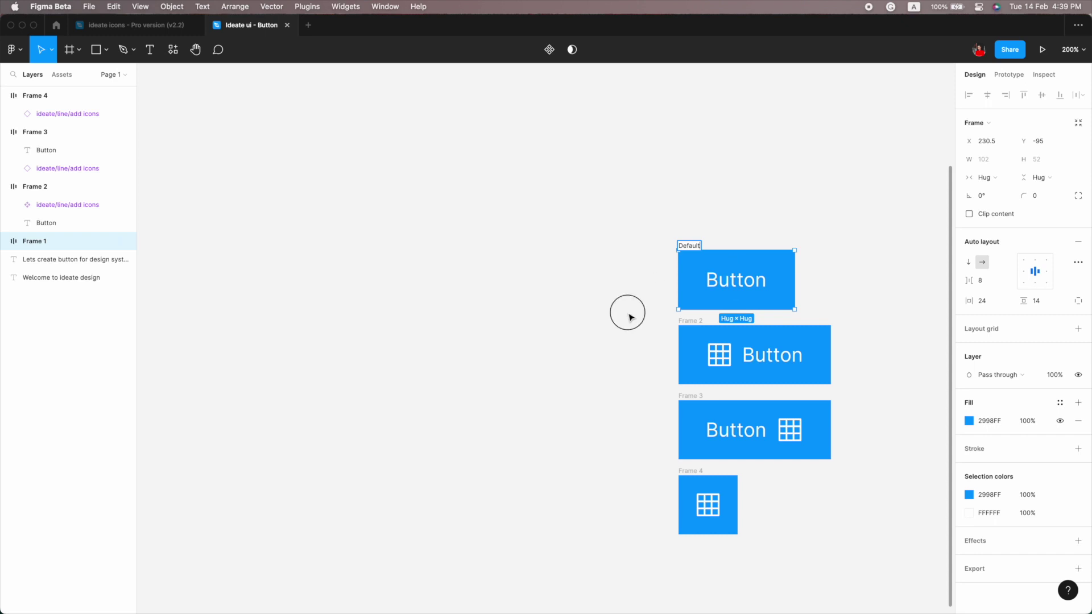
{"action": "double_click", "coordinate": [691, 321]}
{"action": "type", "text": "Left icon"}
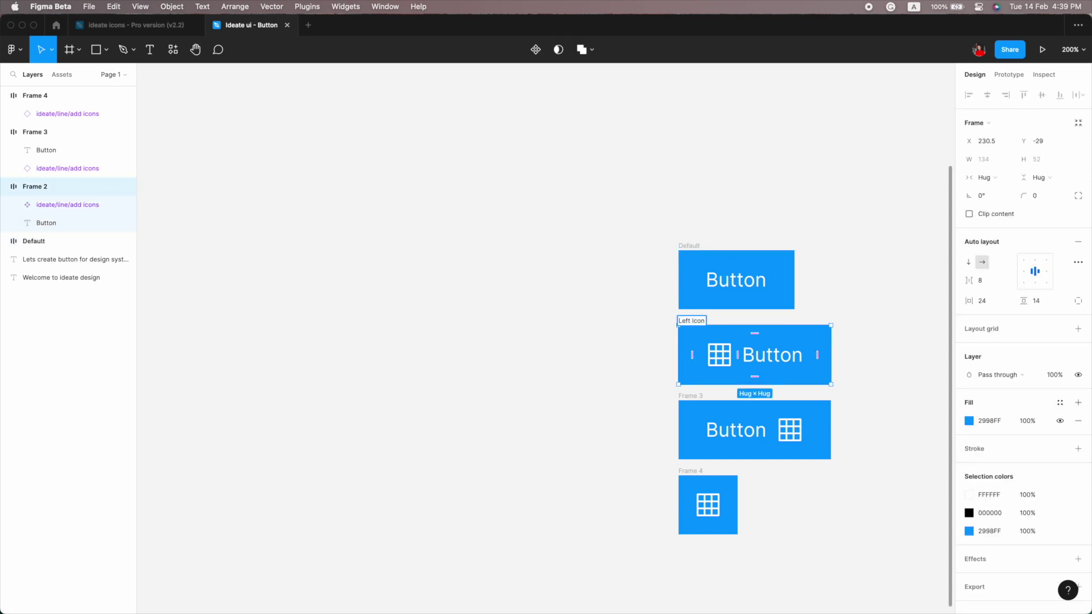
{"action": "double_click", "coordinate": [688, 396]}
{"action": "type", "text": "Right icon"}
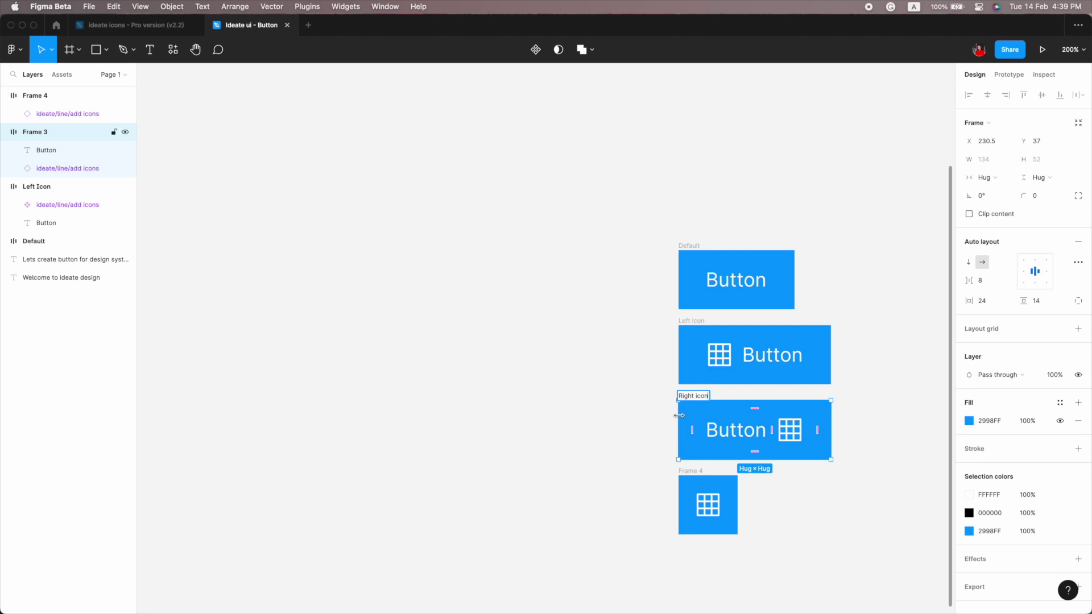
{"action": "left_click", "coordinate": [695, 473]}
{"action": "type", "text": "Only icon"}
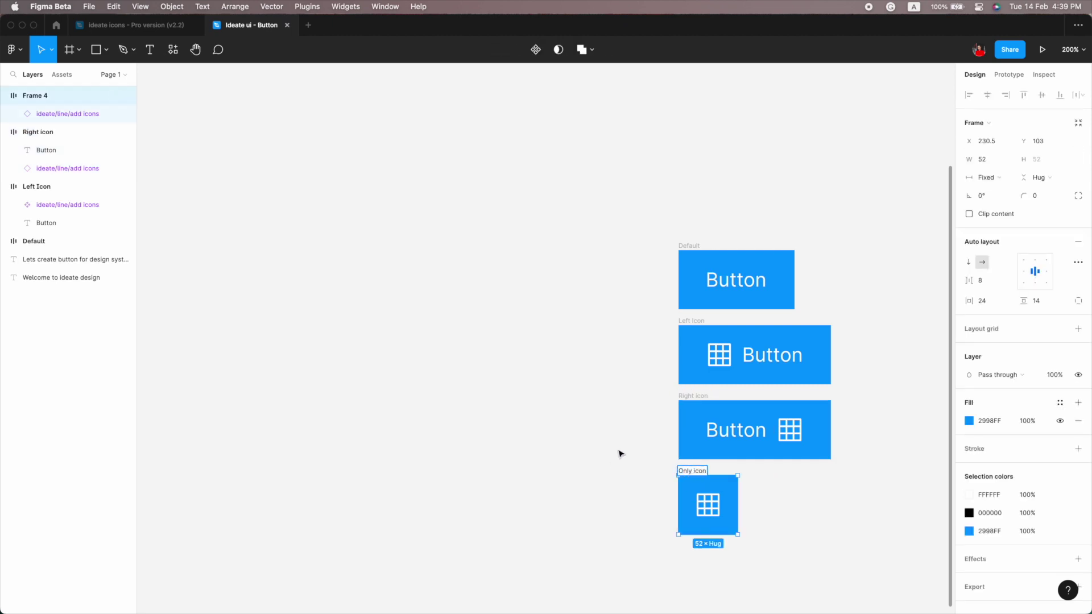
{"action": "left_click", "coordinate": [619, 453]}
{"action": "mouse_move", "coordinate": [627, 420]}
{"action": "left_mouse_down"}
{"action": "mouse_move", "coordinate": [461, 352]}
{"action": "mouse_move", "coordinate": [419, 347]}
{"action": "left_mouse_up"}
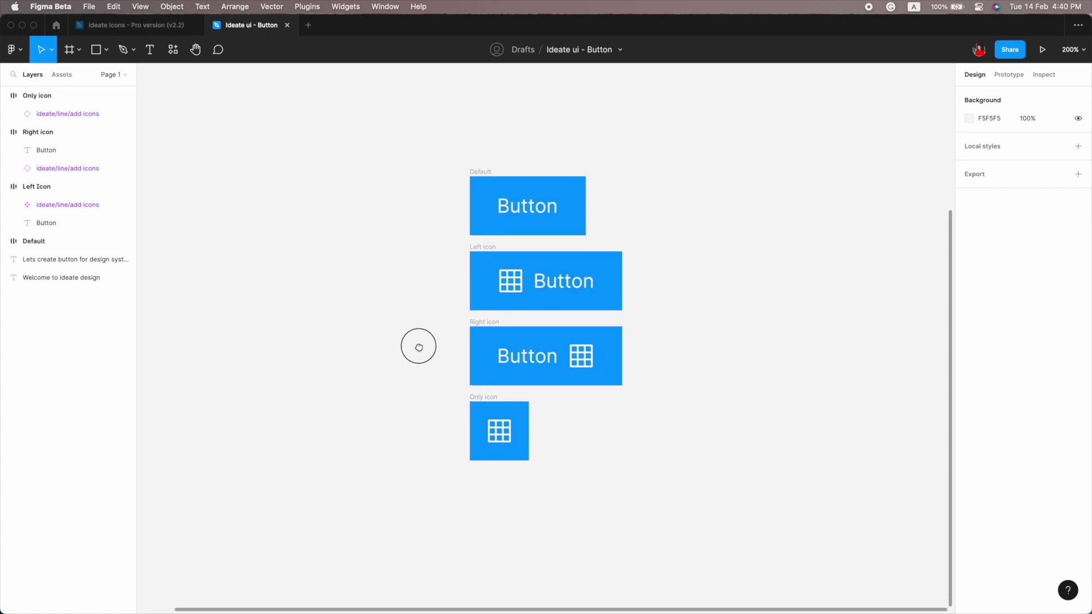
- Duplicate the four buttons into a second column to the right and select the copies
{"action": "left_click_drag", "start_coordinate": [431, 167], "coordinate": [646, 468]}
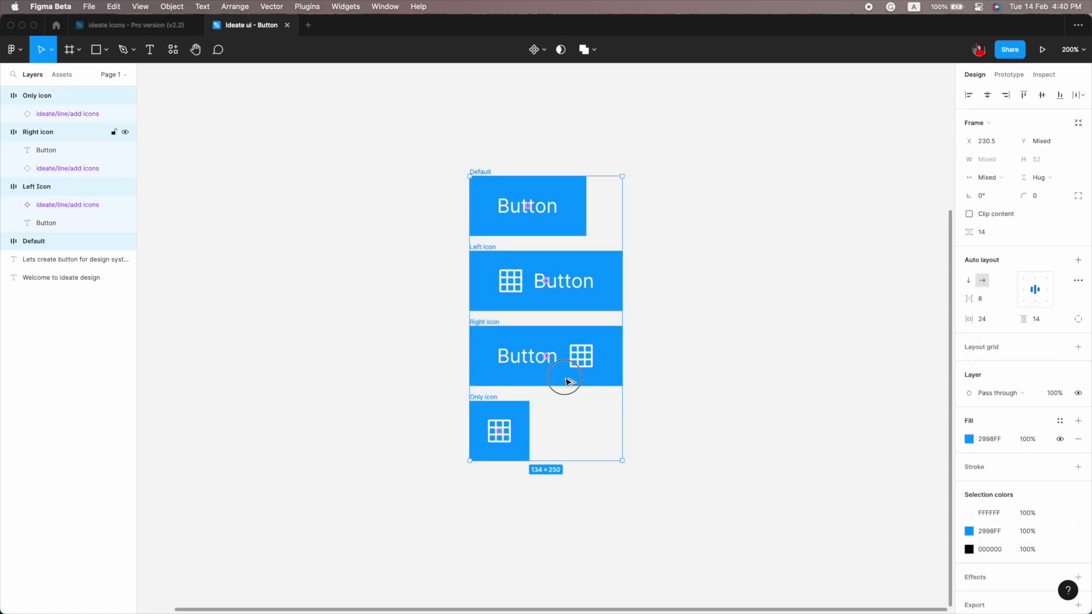
{"action": "left_click_drag", "start_coordinate": [563, 383], "coordinate": [734, 382]}
{"action": "left_click", "coordinate": [696, 206]}
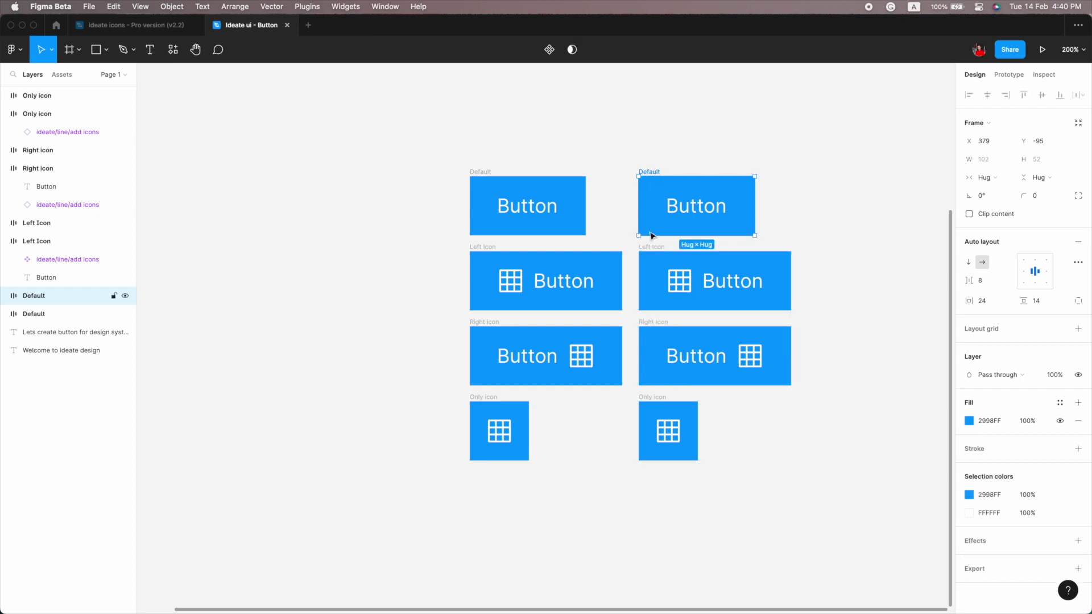
{"action": "left_click", "coordinate": [715, 281], "text": "shift"}
{"action": "left_click", "coordinate": [715, 356], "text": "shift"}
{"action": "left_click", "coordinate": [651, 398], "text": "shift"}
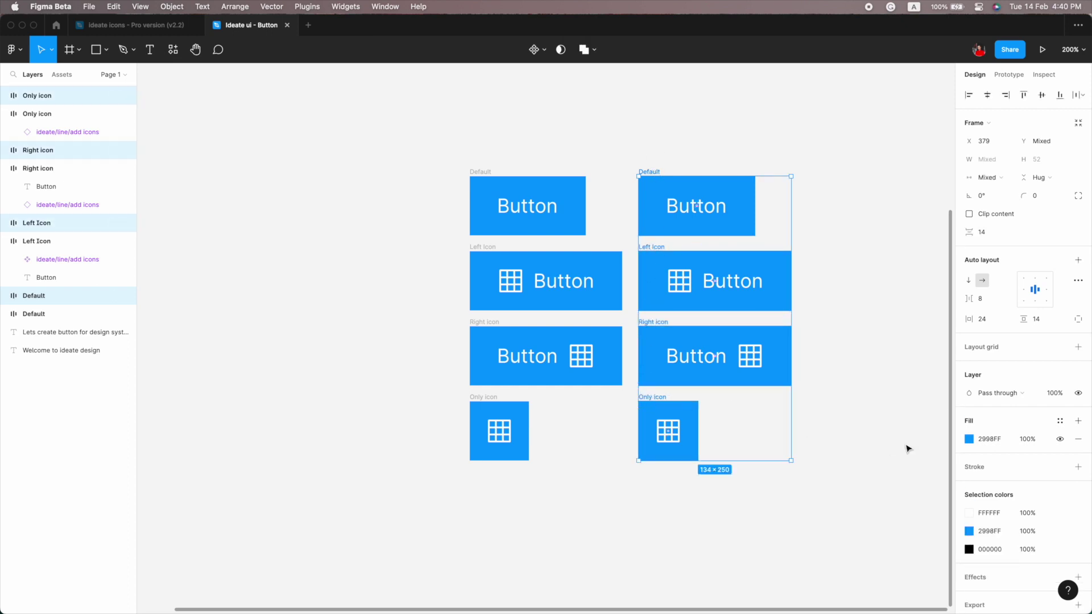
- Change the copied column's fill to the lighter blue 65B0F6
{"action": "left_click", "coordinate": [969, 439]}
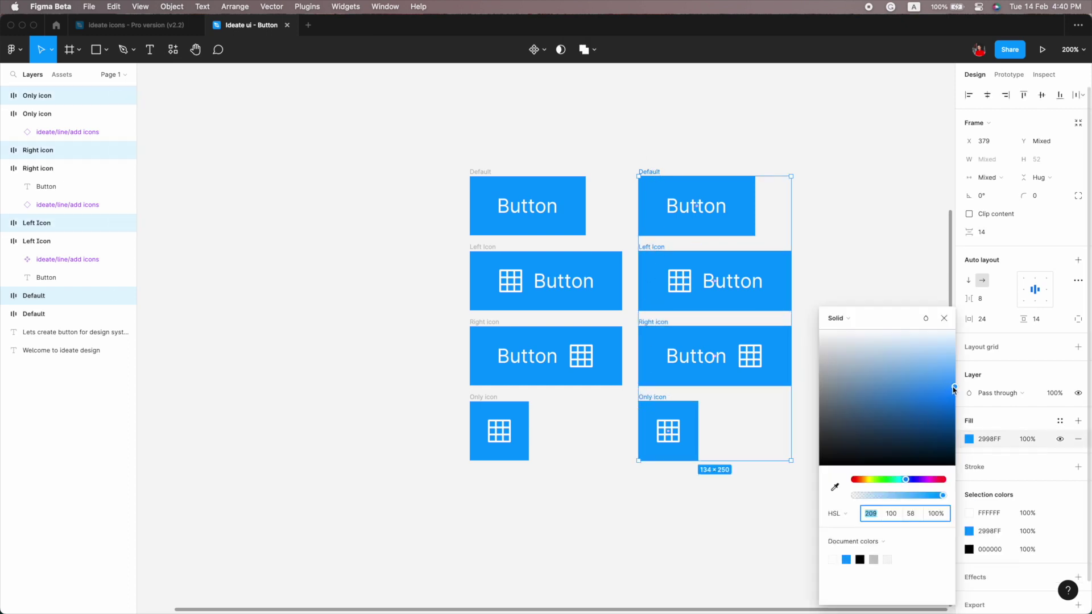
{"action": "left_click_drag", "start_coordinate": [953, 388], "coordinate": [941, 378]}
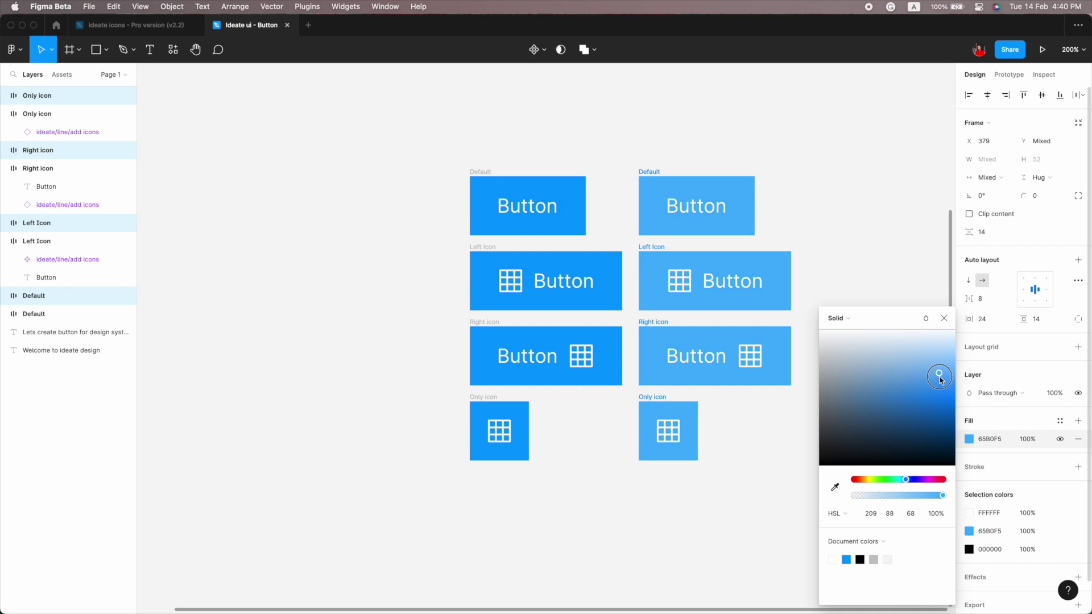
{"action": "left_click", "coordinate": [852, 253]}
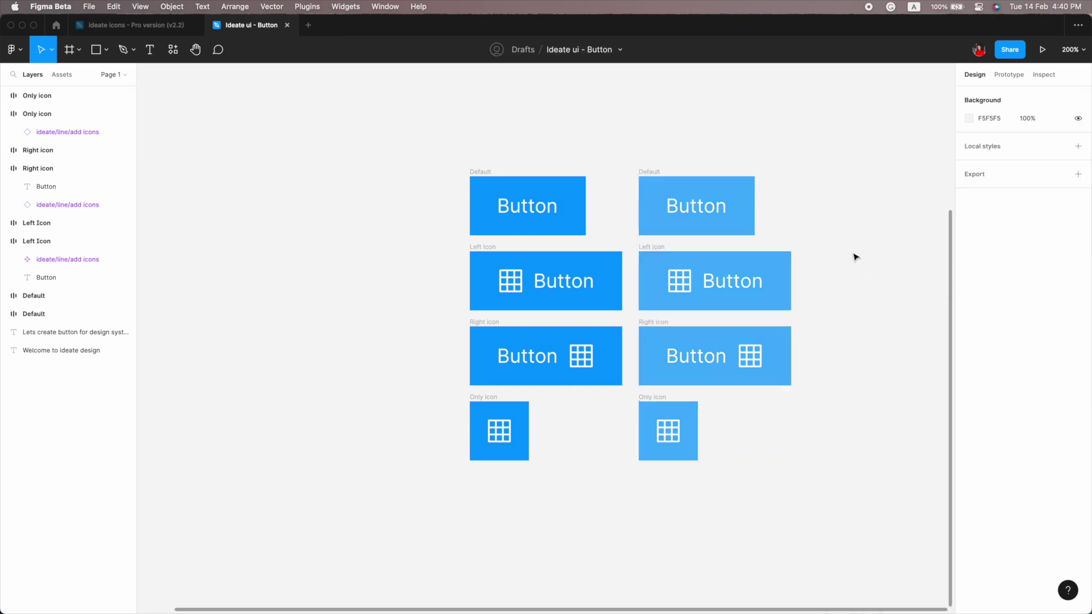
{"action": "scroll", "coordinate": [792, 278], "scroll_direction": "right", "scroll_amount": 3}
- Add a black 'Default' heading above the first column from a copied button label
{"action": "left_click", "coordinate": [435, 203]}
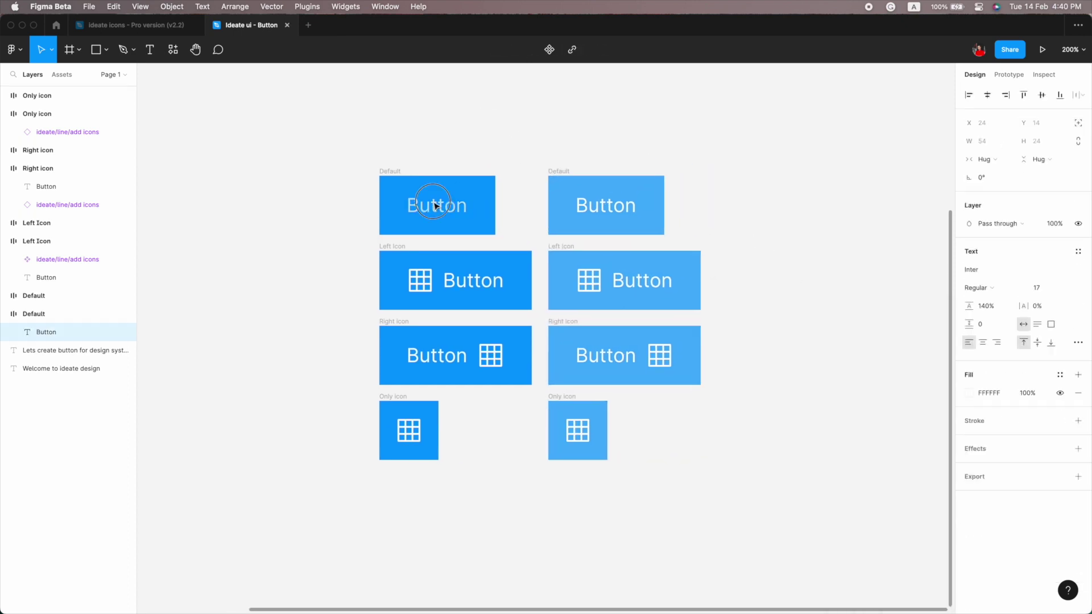
{"action": "left_click_drag", "start_coordinate": [437, 205], "coordinate": [441, 131]}
{"action": "left_click", "coordinate": [964, 375]}
{"action": "left_click_drag", "start_coordinate": [887, 398], "coordinate": [779, 480]}
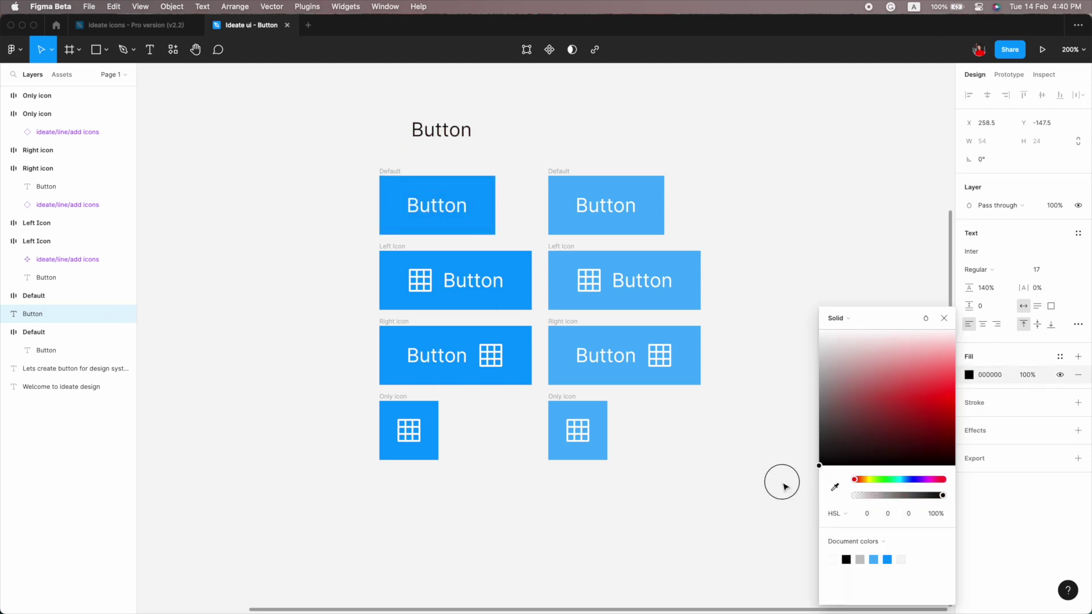
{"action": "double_click", "coordinate": [436, 135]}
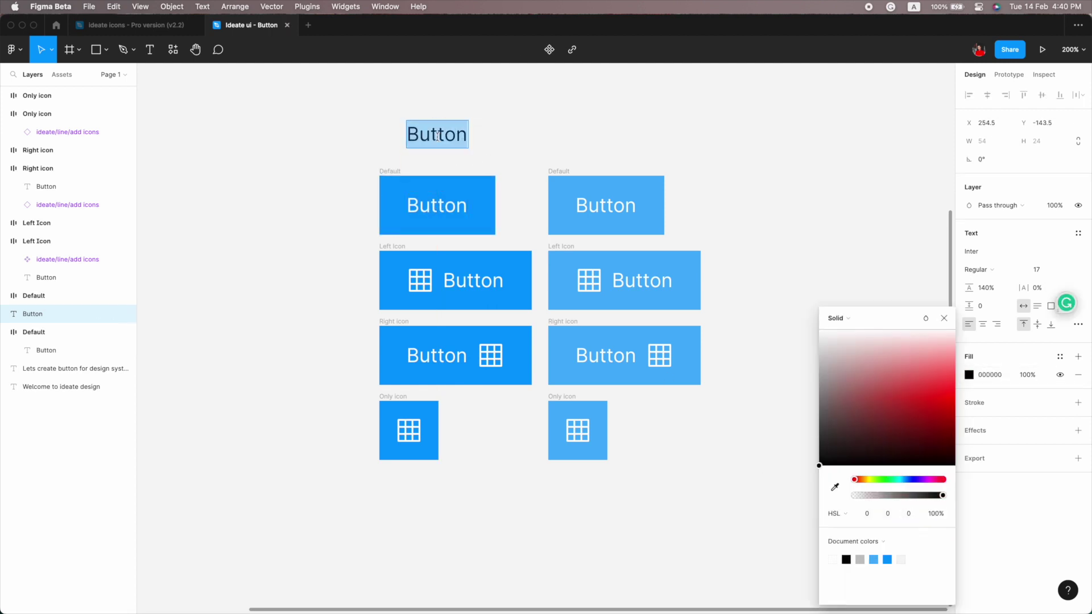
{"action": "type", "text": "Default"}
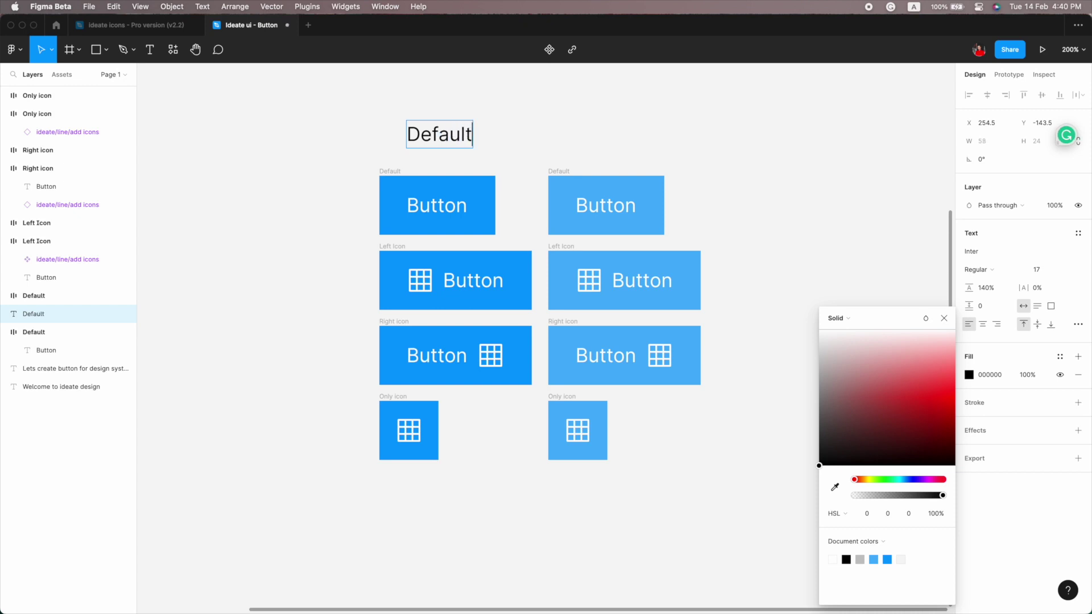
{"action": "left_click", "coordinate": [511, 134]}
- Add a 'Hover' heading over the second column, then copy it and the Hover column further right
{"action": "left_click_drag", "start_coordinate": [443, 135], "coordinate": [604, 140]}
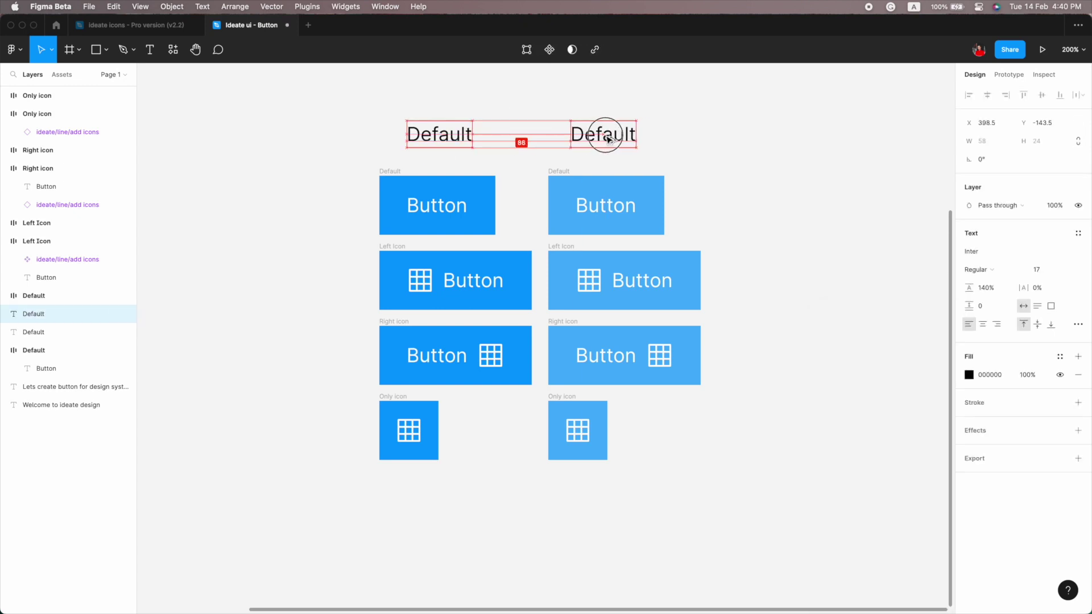
{"action": "double_click", "coordinate": [605, 139]}
{"action": "type", "text": "Hover"}
{"action": "left_click", "coordinate": [633, 141]}
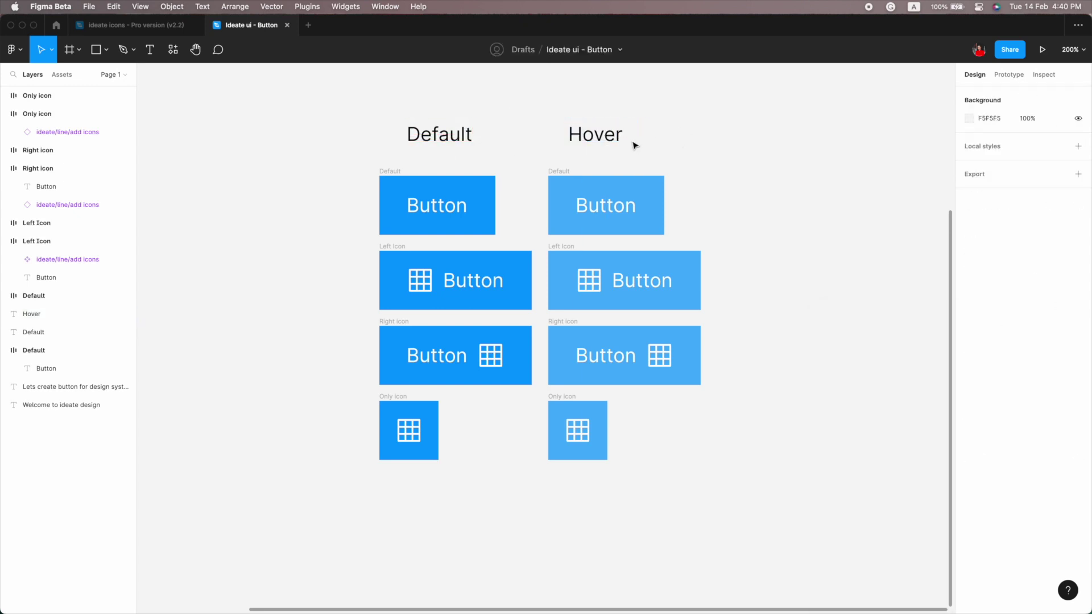
{"action": "left_click_drag", "start_coordinate": [597, 139], "coordinate": [814, 139]}
{"action": "left_click_drag", "start_coordinate": [533, 166], "coordinate": [732, 470]}
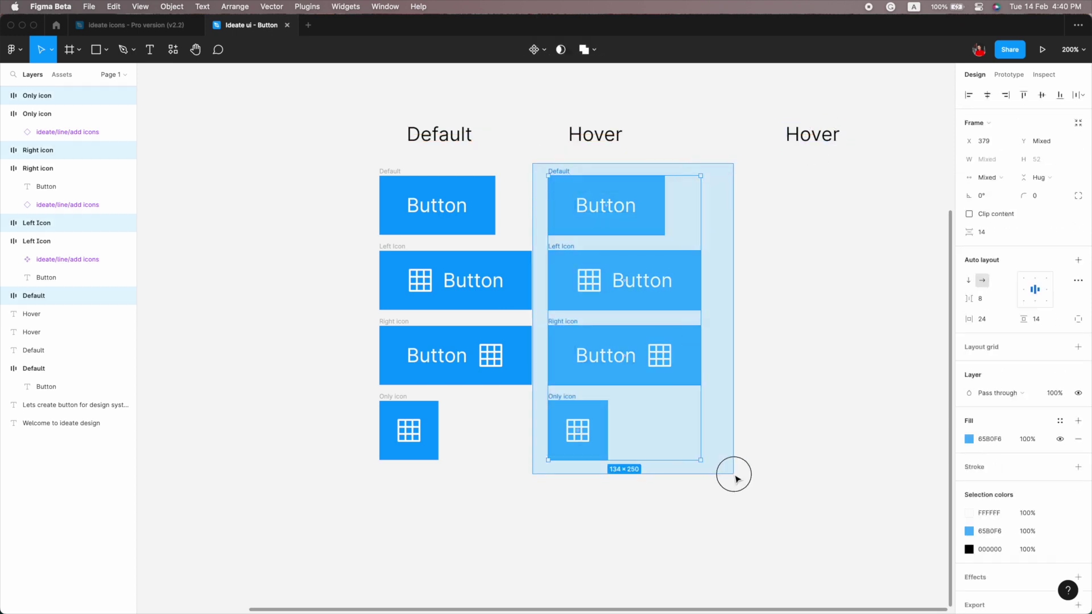
{"action": "left_click_drag", "start_coordinate": [609, 366], "coordinate": [810, 371]}
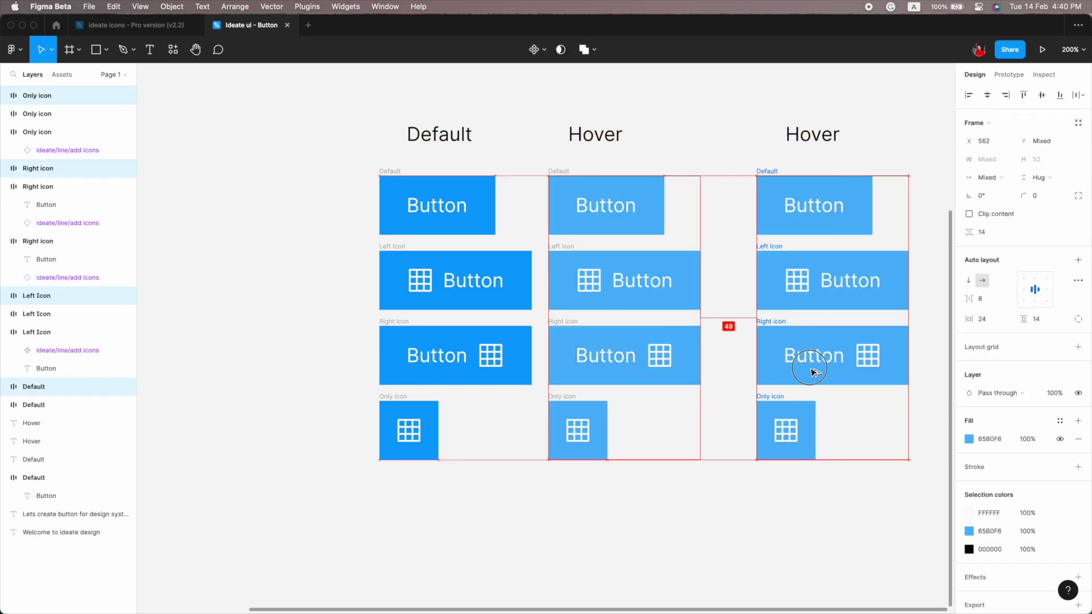
- Darken the fill of the third column's four buttons to a deeper blue
{"action": "left_click", "coordinate": [813, 136]}
{"action": "left_click", "coordinate": [763, 171]}
{"action": "left_click", "coordinate": [766, 246], "text": "shift"}
{"action": "left_click", "coordinate": [764, 322], "text": "shift"}
{"action": "left_click", "coordinate": [768, 401], "text": "shift"}
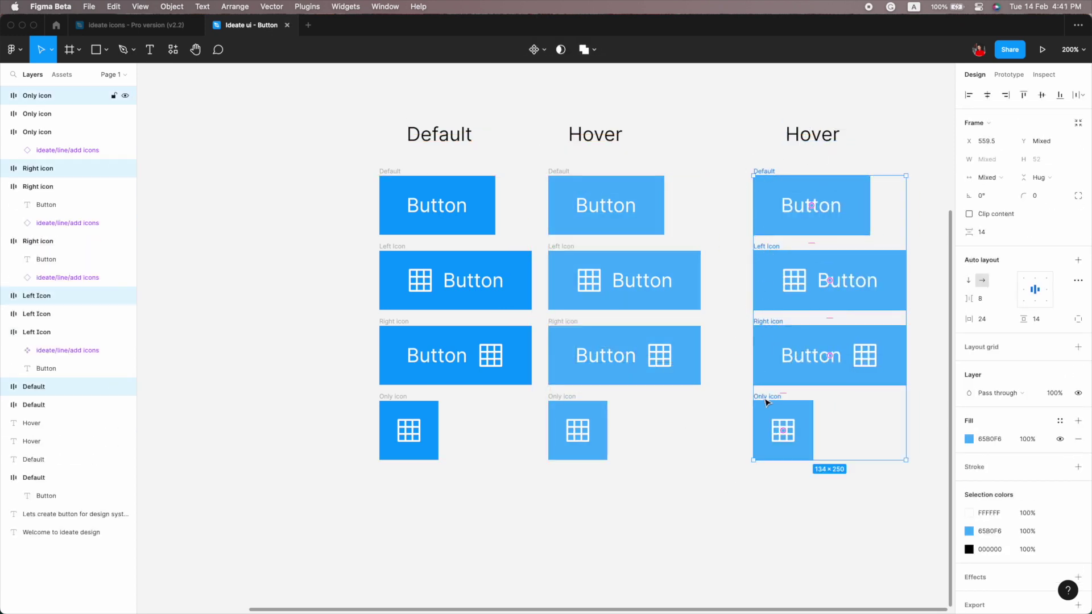
{"action": "left_click", "coordinate": [968, 439]}
{"action": "left_click", "coordinate": [835, 487]}
{"action": "left_click", "coordinate": [640, 353]}
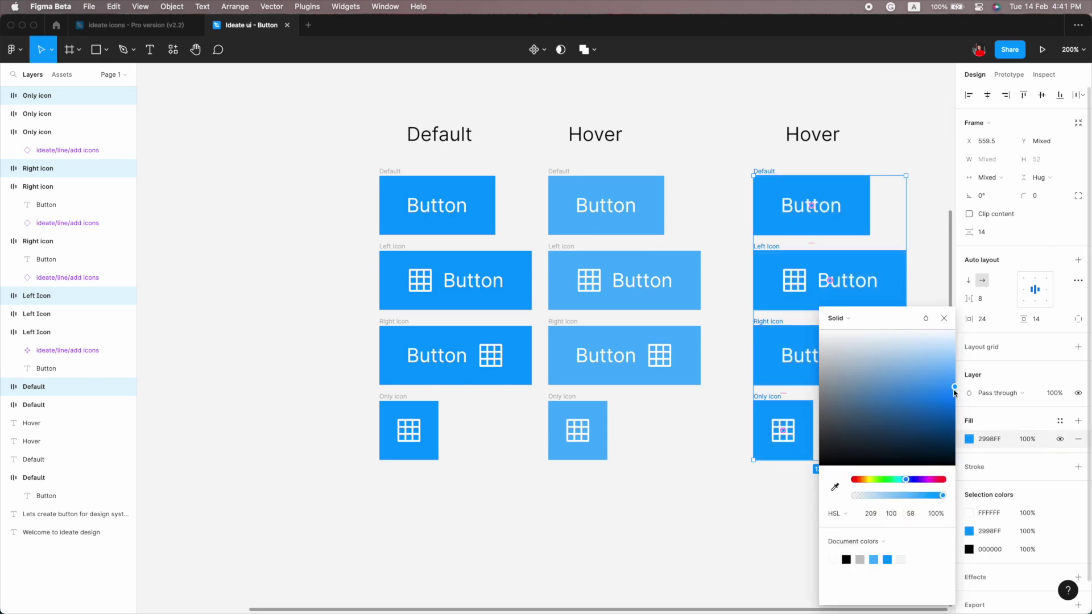
{"action": "left_click", "coordinate": [910, 513]}
{"action": "key", "text": "Up"}
{"action": "key", "text": "Up"}
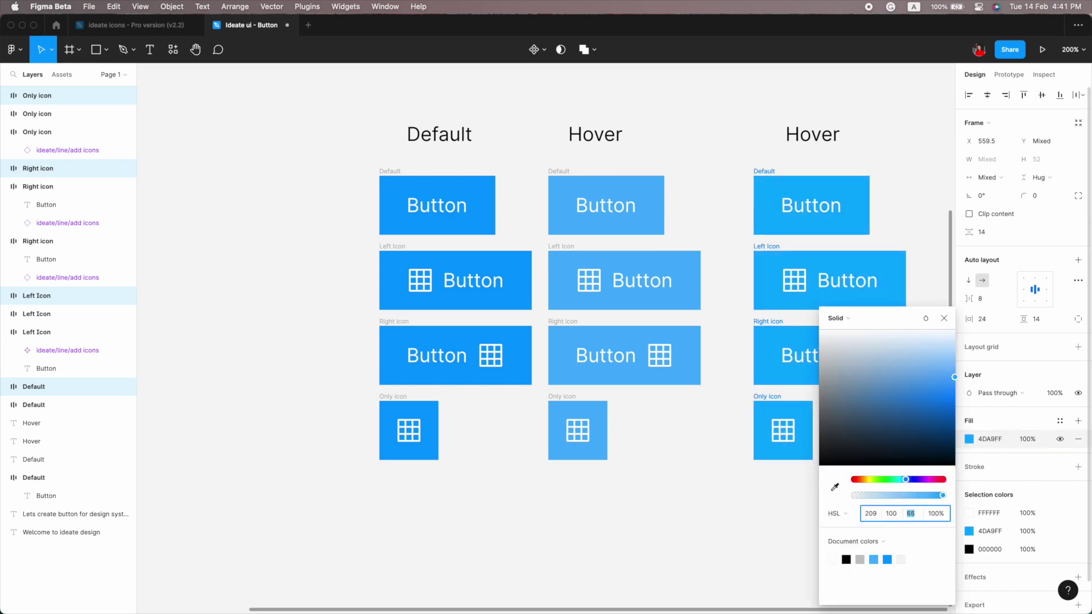
{"action": "key", "text": "Down"}
{"action": "key", "text": "Down"}
{"action": "key", "text": "Down"}
{"action": "left_click", "coordinate": [760, 540]}
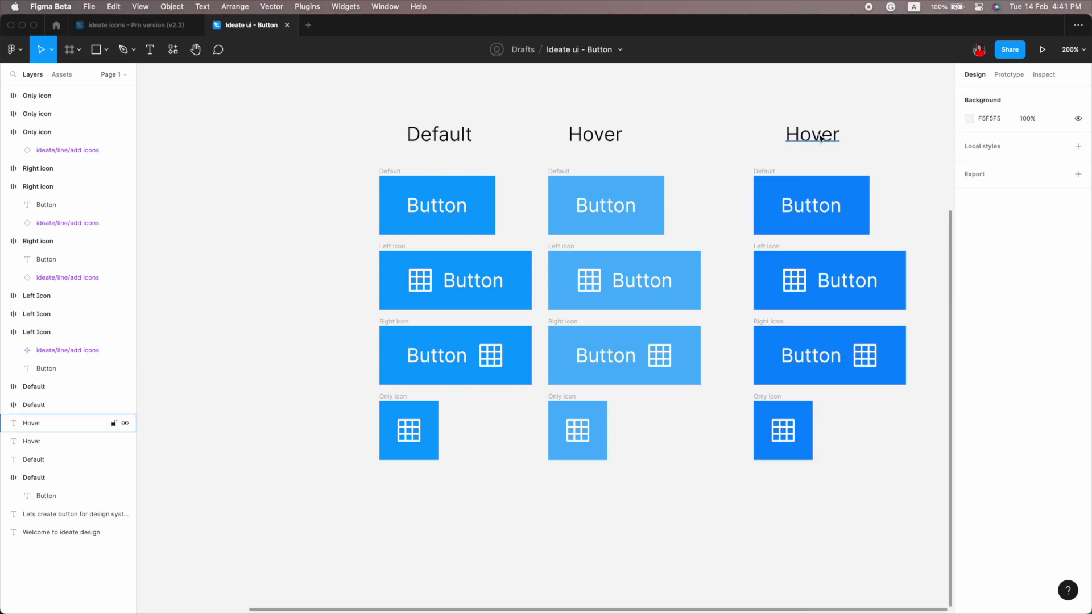
- Retitle the third heading 'Press' and duplicate the Press column to its right
{"action": "double_click", "coordinate": [818, 135]}
{"action": "type", "text": "Press"}
{"action": "key", "text": "Escape"}
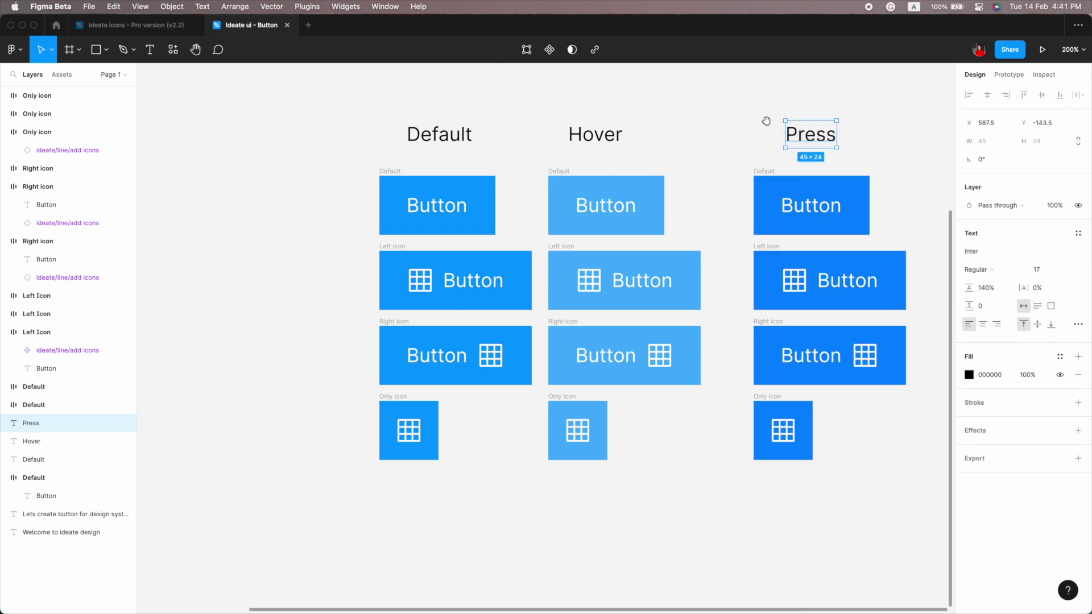
{"action": "mouse_move", "coordinate": [763, 117]}
{"action": "left_mouse_down"}
{"action": "mouse_move", "coordinate": [567, 103]}
{"action": "mouse_move", "coordinate": [722, 470]}
{"action": "left_mouse_up"}
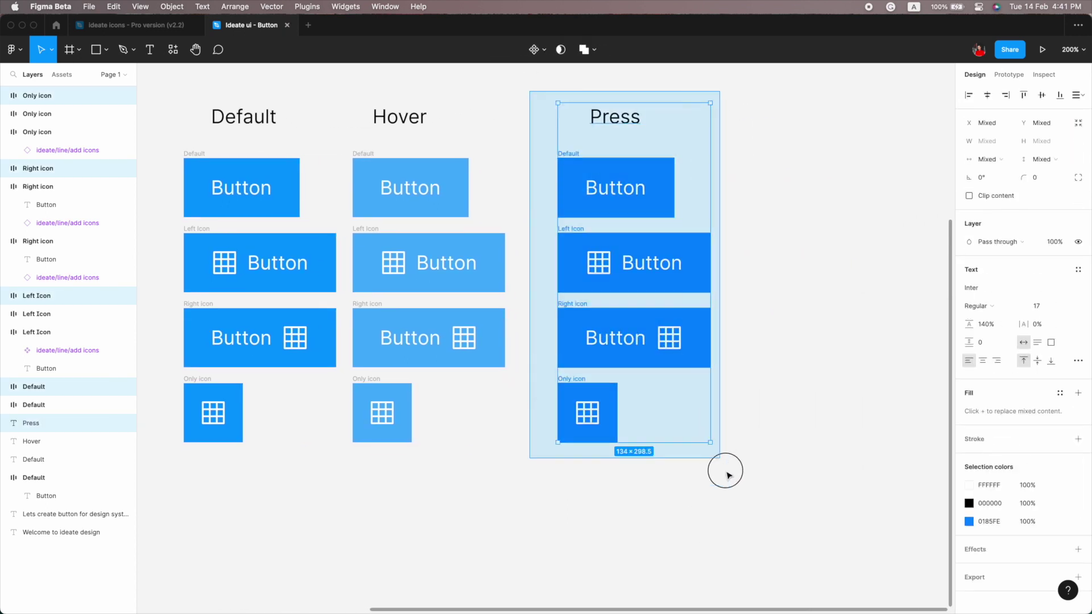
{"action": "left_click_drag", "start_coordinate": [637, 323], "coordinate": [823, 323], "text": "alt"}
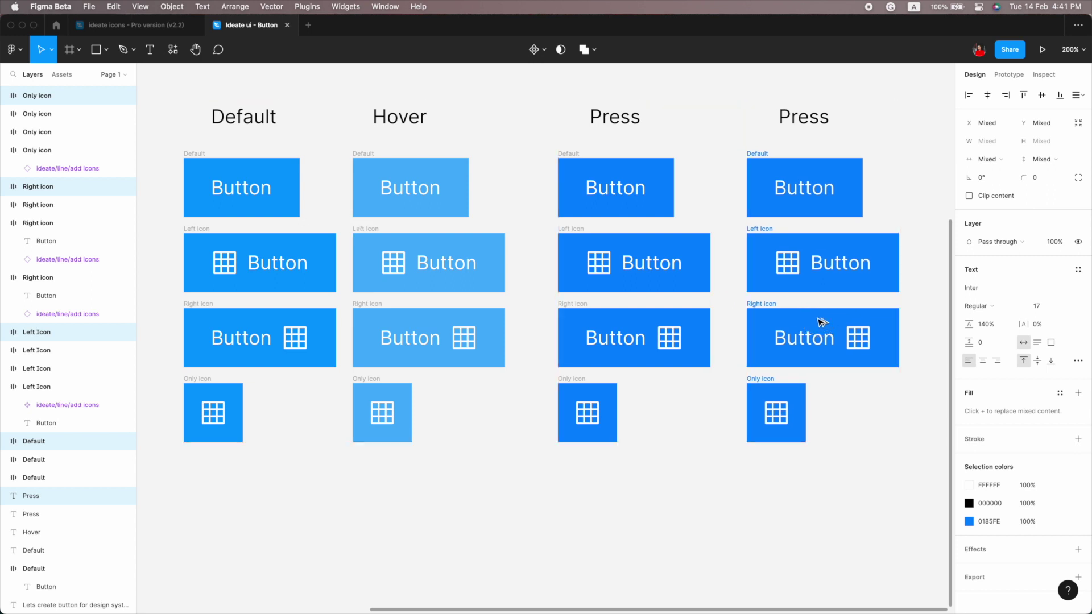
- Fill the fourth column's four buttons with the Press blue sampled from the canvas
{"action": "left_click", "coordinate": [762, 152]}
{"action": "left_click", "coordinate": [757, 229], "text": "shift"}
{"action": "left_click", "coordinate": [759, 304], "text": "shift"}
{"action": "left_click", "coordinate": [749, 378], "text": "shift"}
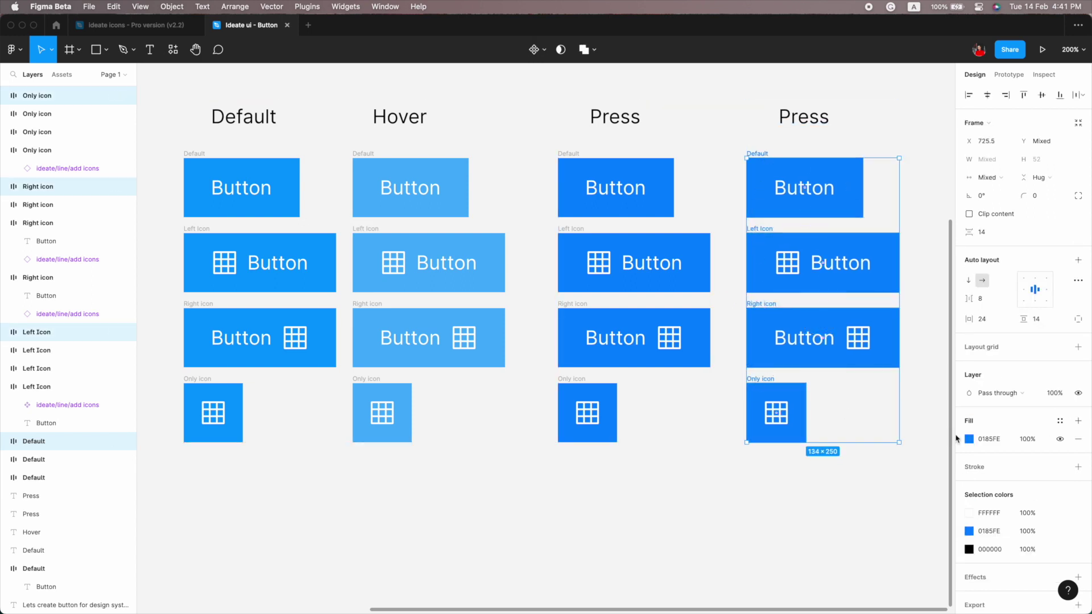
{"action": "left_click", "coordinate": [969, 439]}
{"action": "left_click_drag", "start_coordinate": [850, 397], "coordinate": [829, 354]}
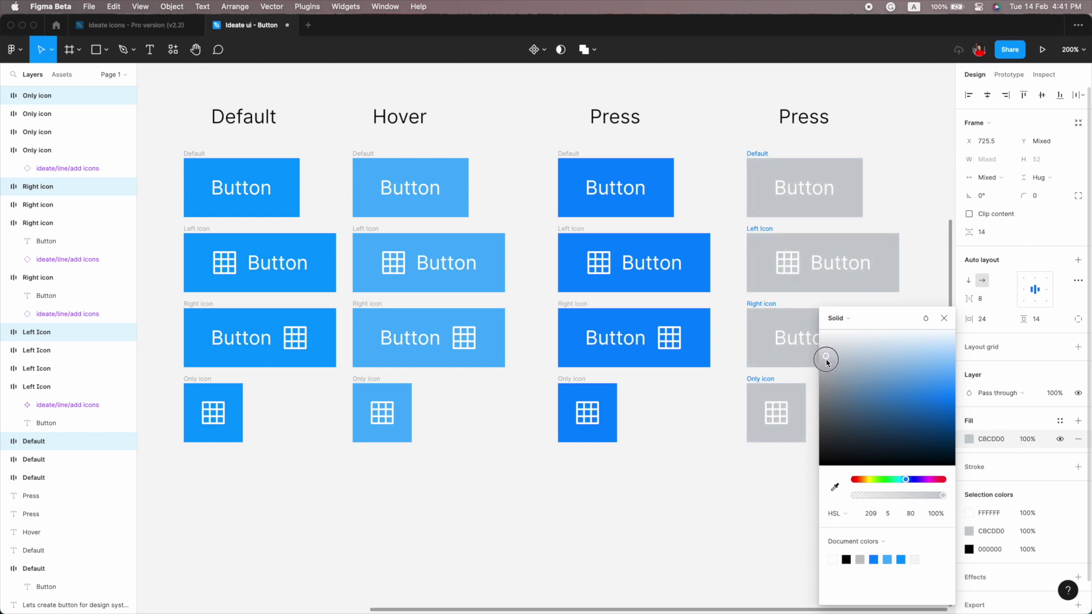
{"action": "left_click_drag", "start_coordinate": [824, 361], "coordinate": [819, 351]}
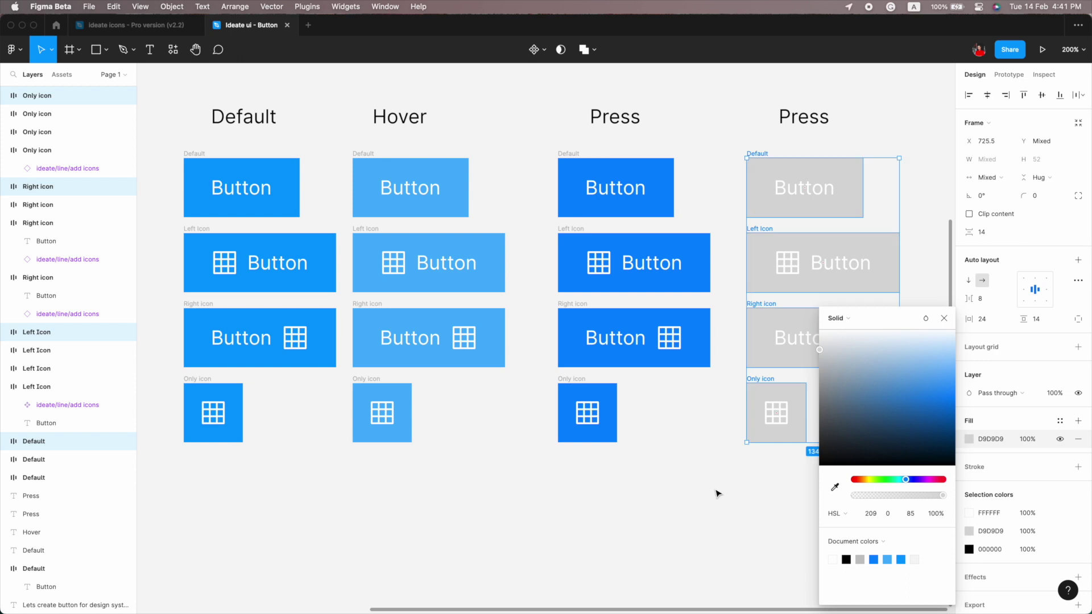
{"action": "left_click", "coordinate": [835, 487]}
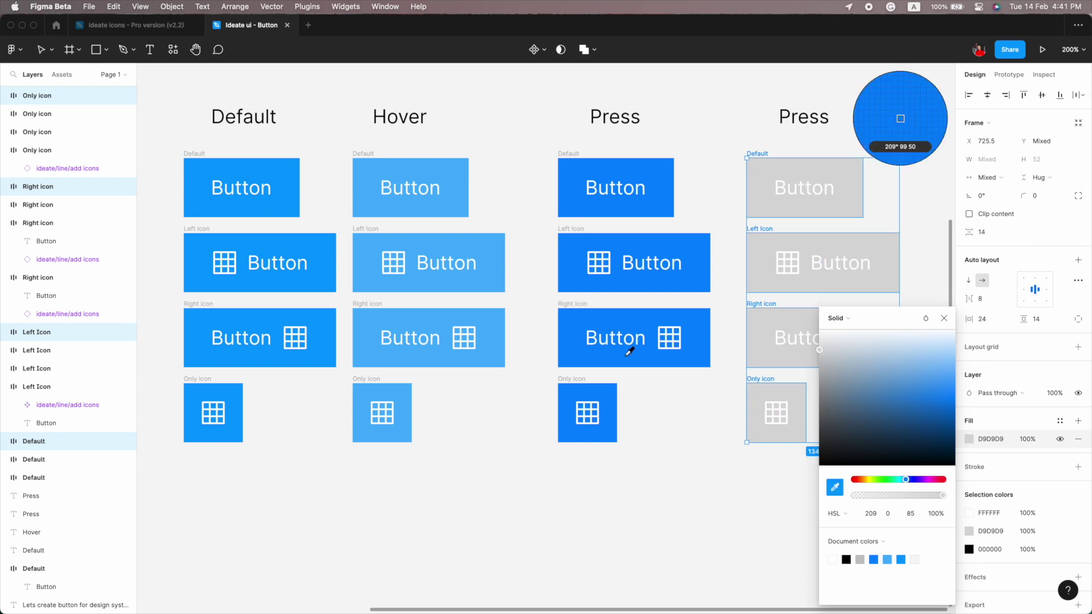
{"action": "left_click", "coordinate": [626, 349]}
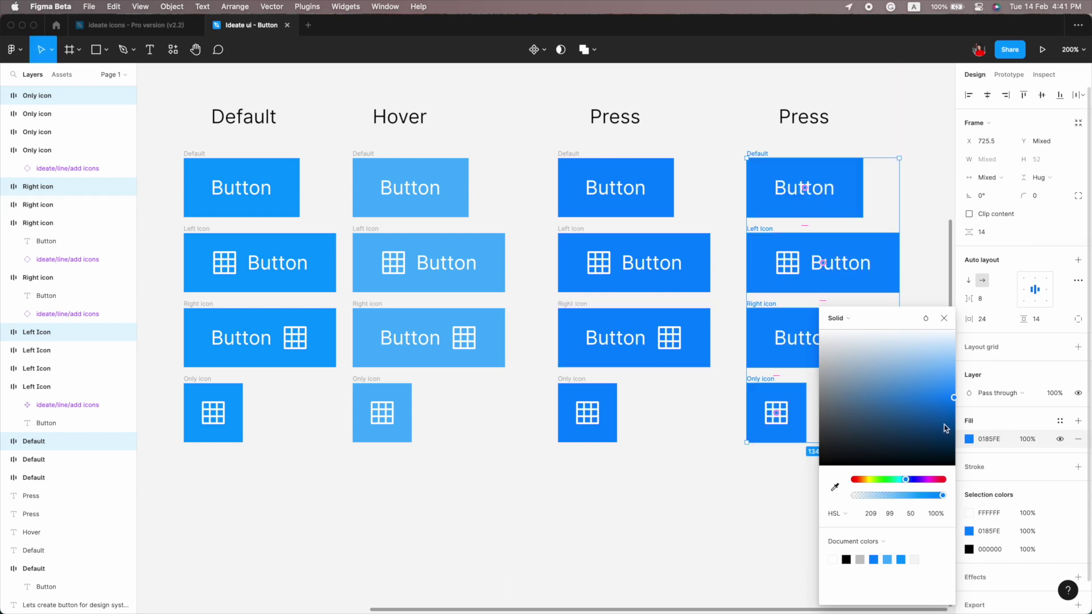
- Set the fill opacity of those buttons to 40%
{"action": "left_click", "coordinate": [1022, 442]}
{"action": "key", "text": "Return"}
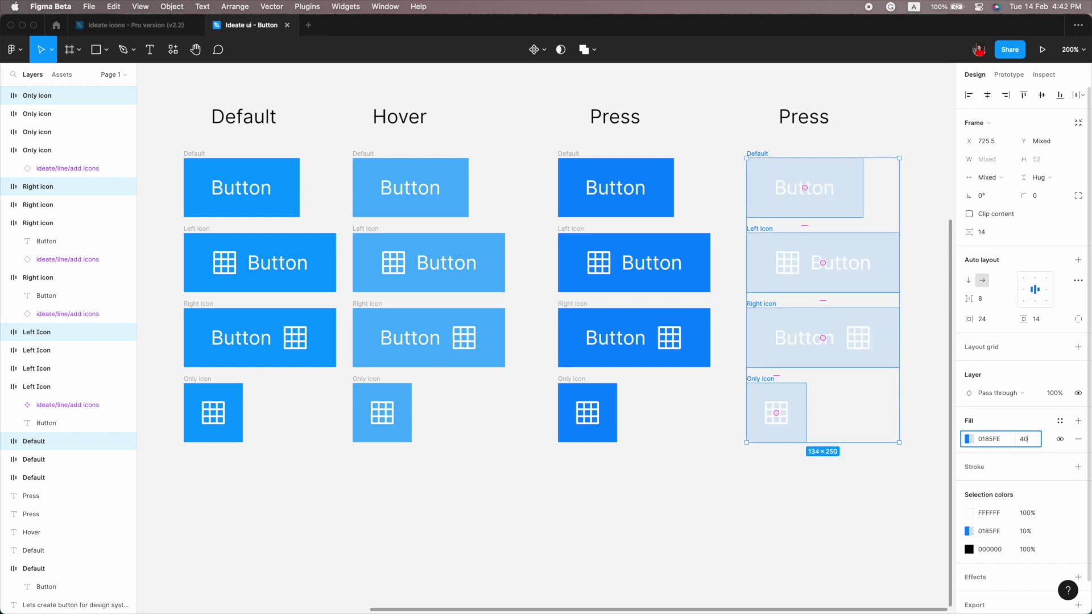
{"action": "key", "text": "Return"}
{"action": "left_click", "coordinate": [874, 424]}
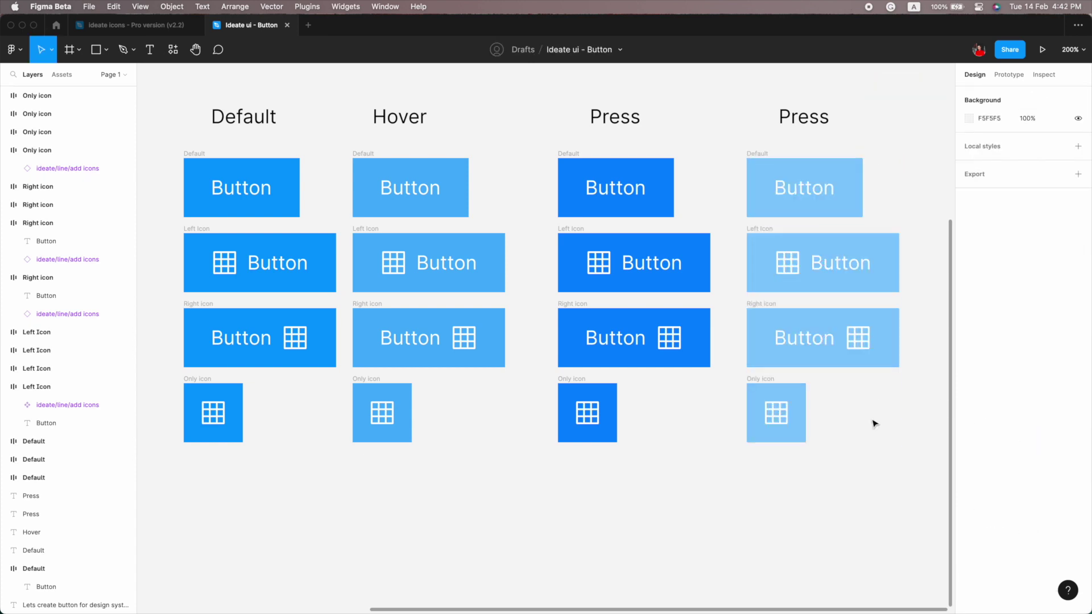
- Retitle the fourth heading 'Disabled', centre it over its column and zoom out
{"action": "double_click", "coordinate": [803, 116]}
{"action": "type", "text": "Disabled"}
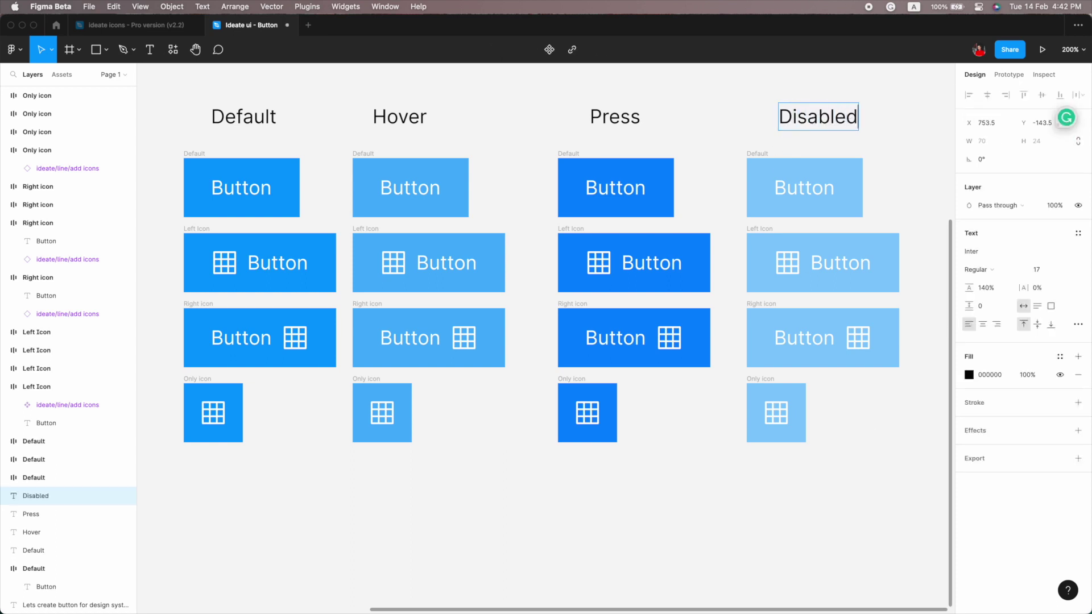
{"action": "key", "text": "Escape"}
{"action": "left_click_drag", "start_coordinate": [810, 114], "coordinate": [797, 114]}
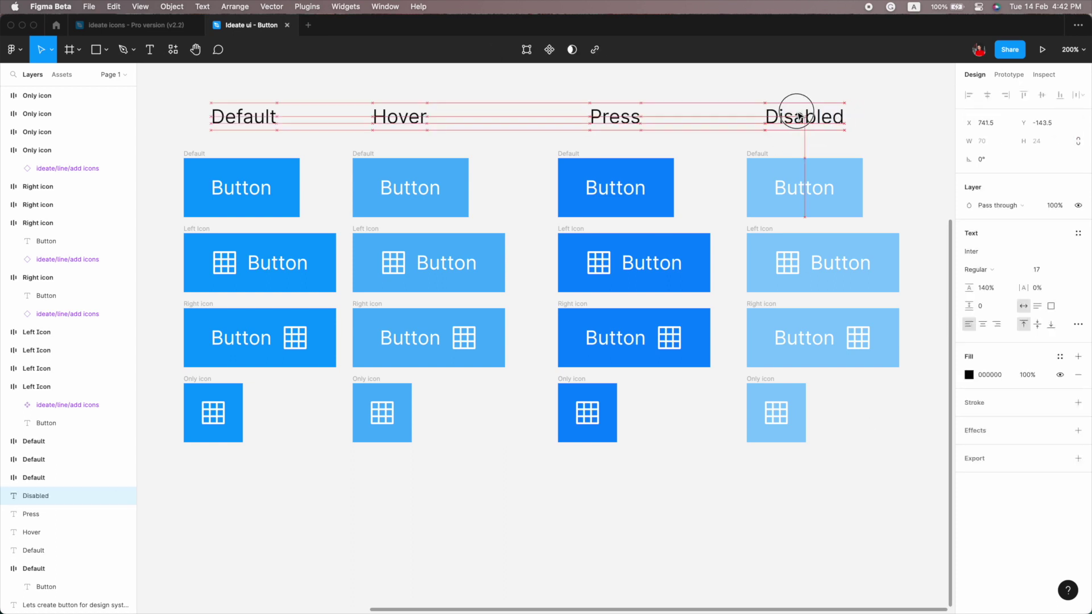
{"action": "left_click", "coordinate": [713, 130]}
{"action": "key", "text": "shift+0"}
{"action": "scroll", "coordinate": [549, 365], "scroll_direction": "down", "scroll_amount": 3}
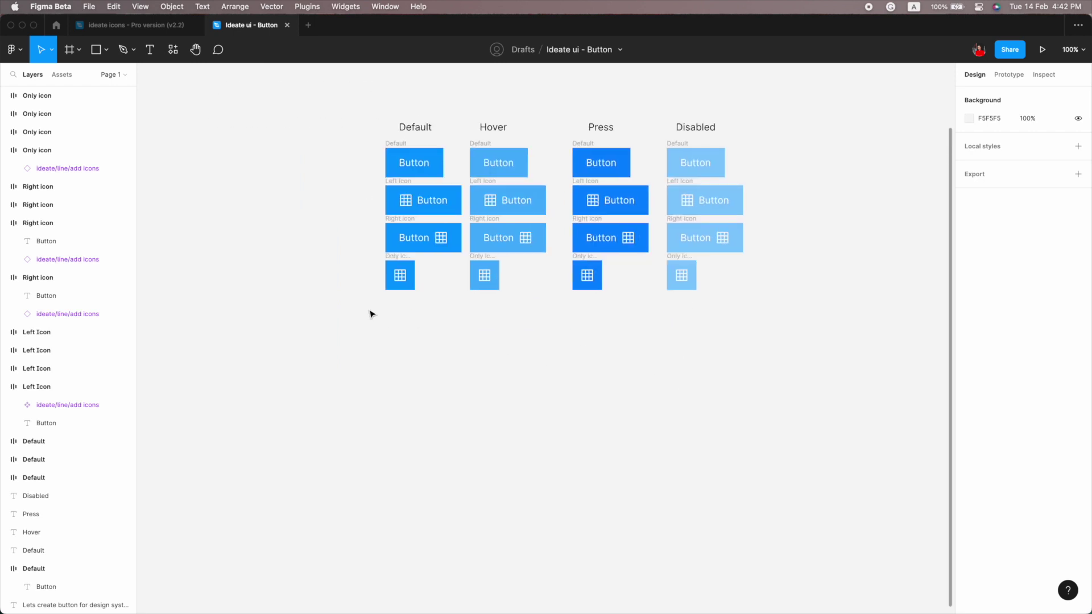
- Duplicate the Default column below and give the copies a 2 px border with no fill
{"action": "mouse_move", "coordinate": [373, 311]}
{"action": "left_mouse_down"}
{"action": "mouse_move", "coordinate": [429, 151]}
{"action": "mouse_move", "coordinate": [432, 327]}
{"action": "left_mouse_up"}
{"action": "left_click", "coordinate": [1078, 467]}
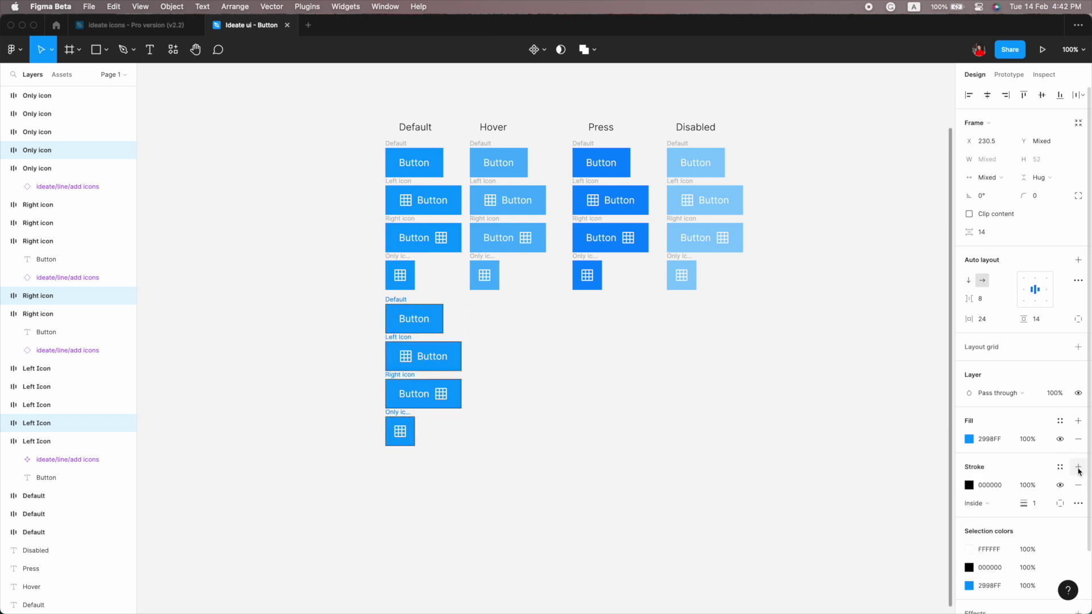
{"action": "left_click", "coordinate": [1078, 439]}
{"action": "left_click_drag", "start_coordinate": [1021, 487], "coordinate": [1024, 489]}
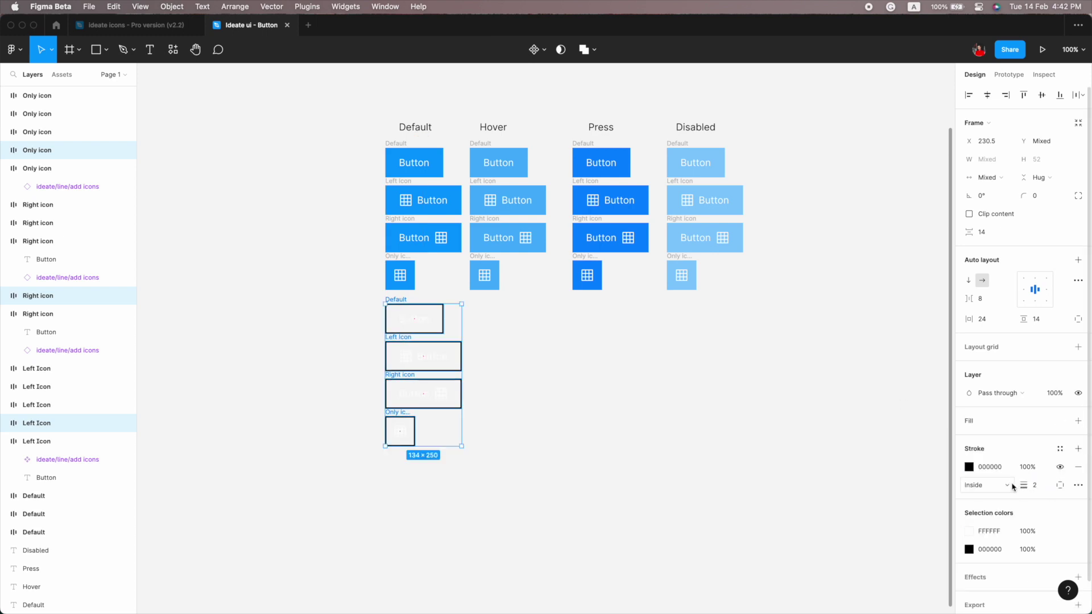
{"action": "left_click", "coordinate": [970, 469]}
- Colour the copies' border, text and icons with the Default buttons' blue
{"action": "left_click", "coordinate": [834, 488]}
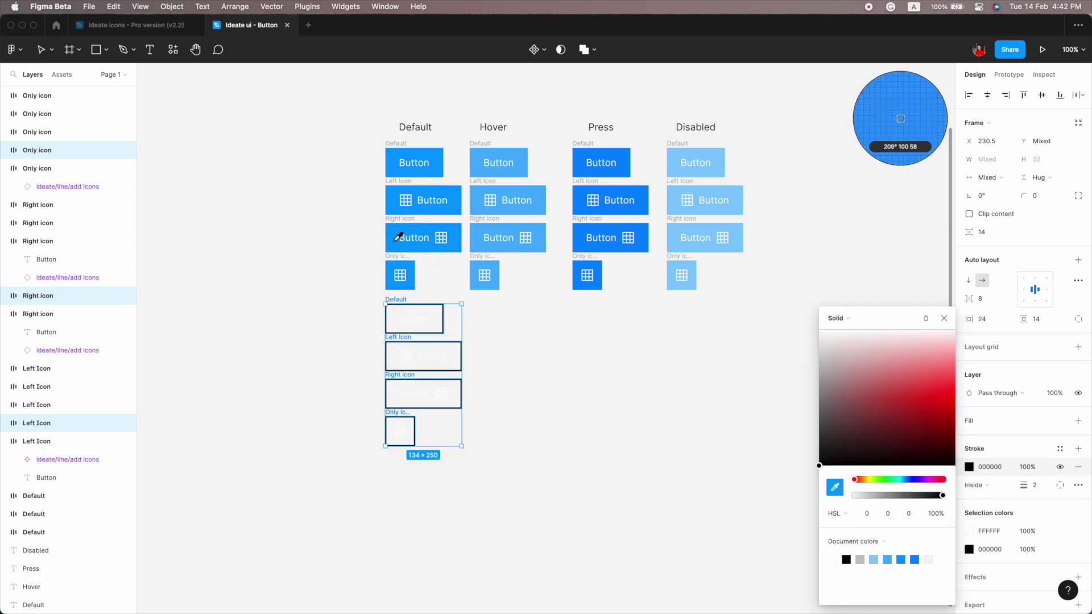
{"action": "left_click", "coordinate": [398, 238]}
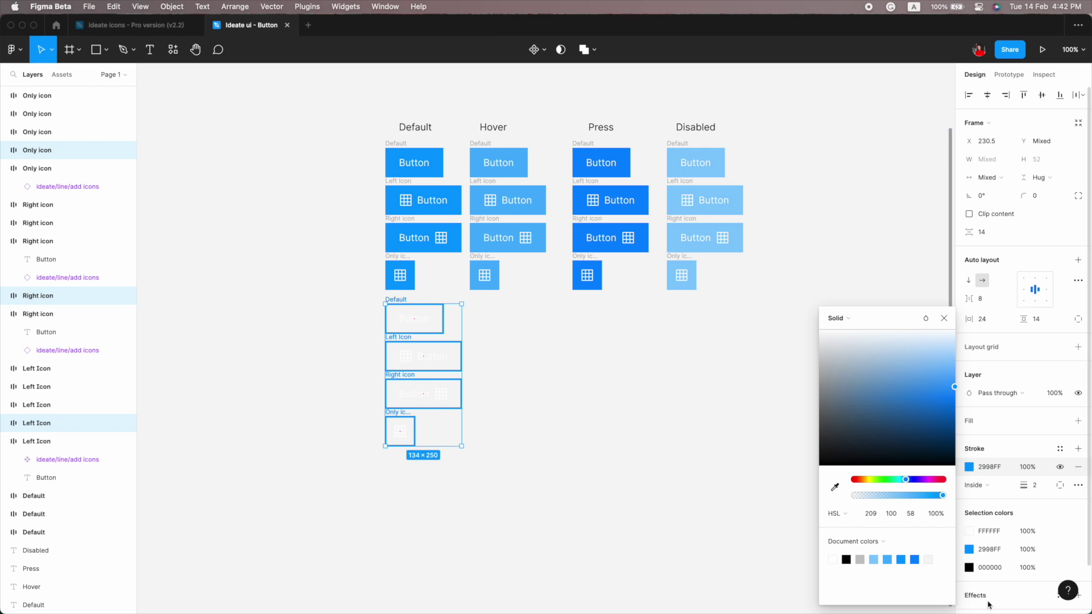
{"action": "left_click", "coordinate": [969, 531]}
{"action": "left_click", "coordinate": [835, 488]}
{"action": "left_click", "coordinate": [400, 230]}
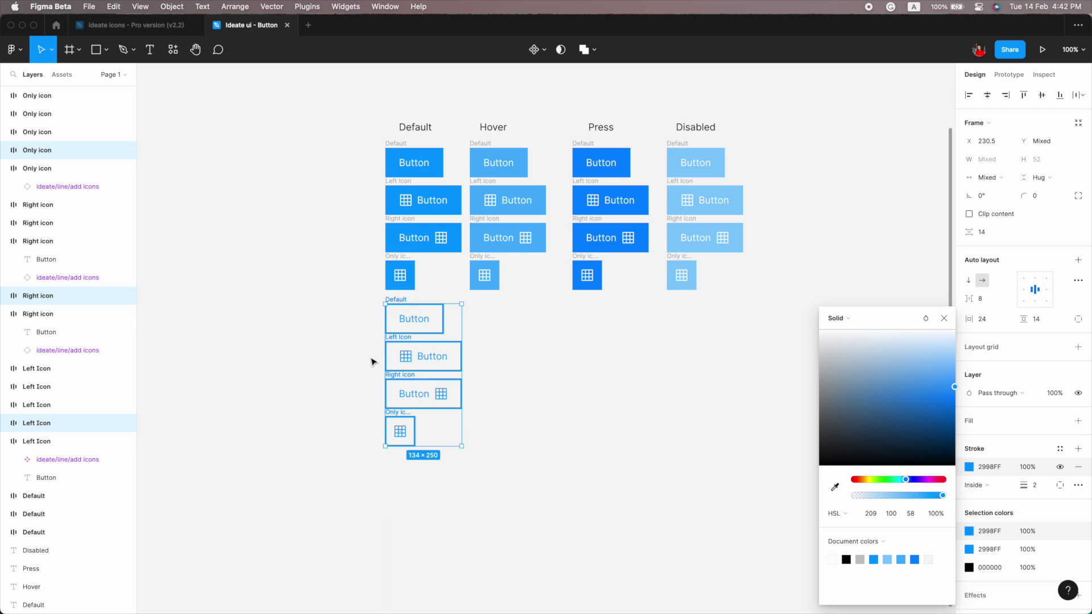
{"action": "left_click", "coordinate": [355, 330]}
- Draw a grey bar left of the filled rows and centre a 14 px 'Primary' label on it
{"action": "key", "text": "r"}
{"action": "left_click_drag", "start_coordinate": [334, 148], "coordinate": [372, 290]}
{"action": "left_click_drag", "start_coordinate": [360, 256], "coordinate": [353, 256]}
{"action": "key", "text": "t"}
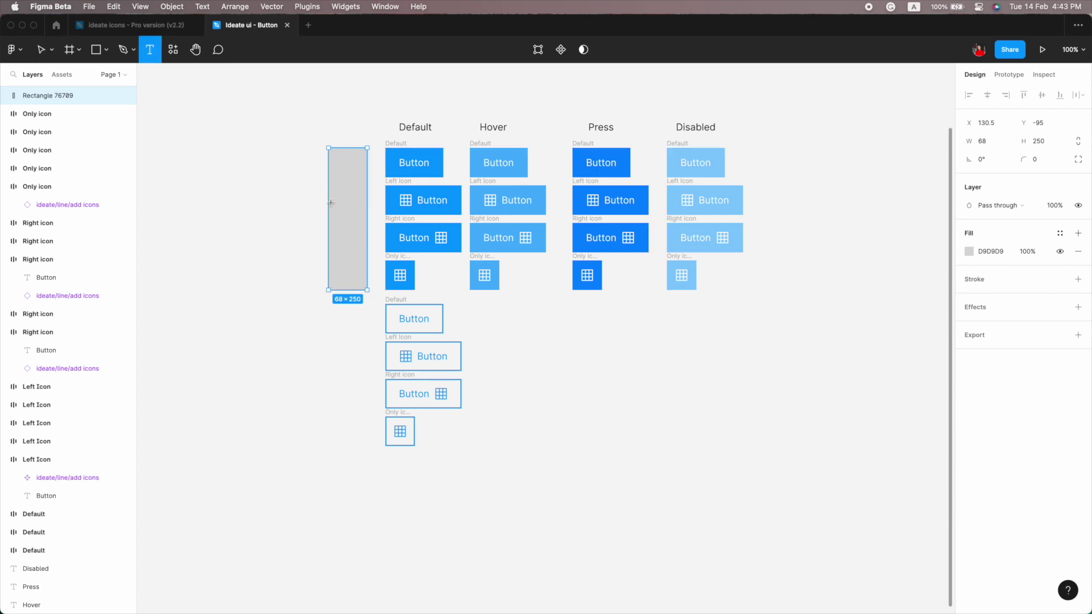
{"action": "left_click", "coordinate": [342, 191]}
{"action": "type", "text": "Primary"}
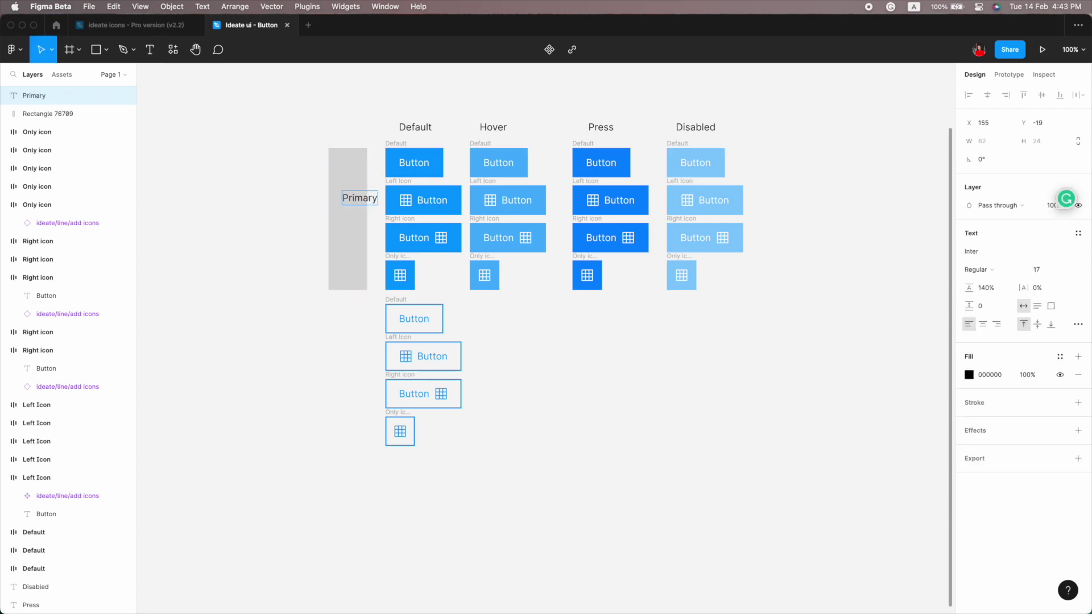
{"action": "key", "text": "Escape"}
{"action": "mouse_move", "coordinate": [367, 201]}
{"action": "left_mouse_down"}
{"action": "mouse_move", "coordinate": [352, 225]}
{"action": "mouse_move", "coordinate": [361, 219]}
{"action": "left_mouse_up"}
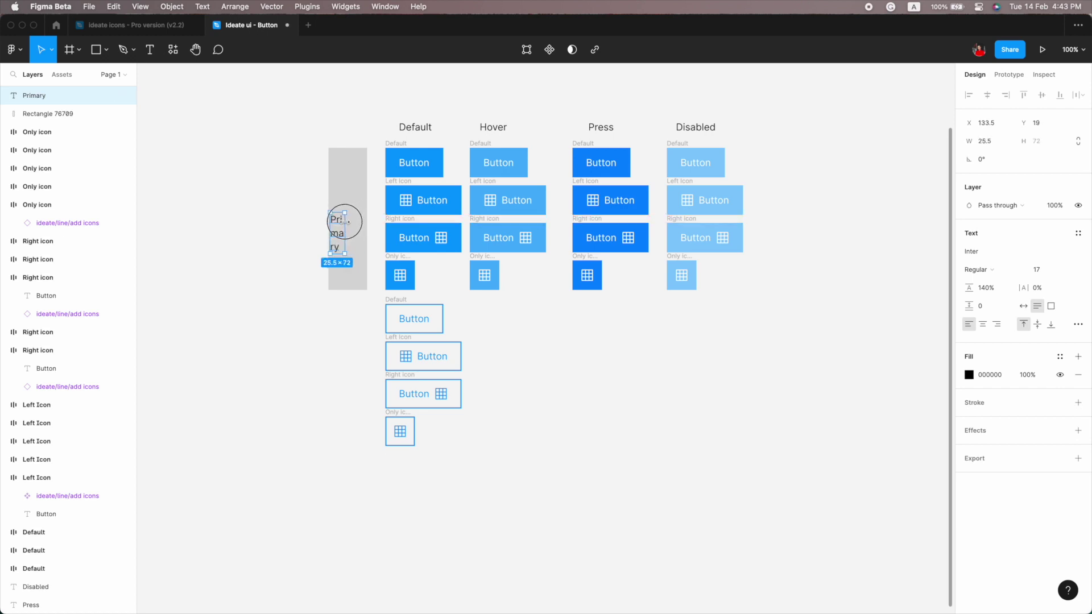
{"action": "double_click", "coordinate": [360, 219]}
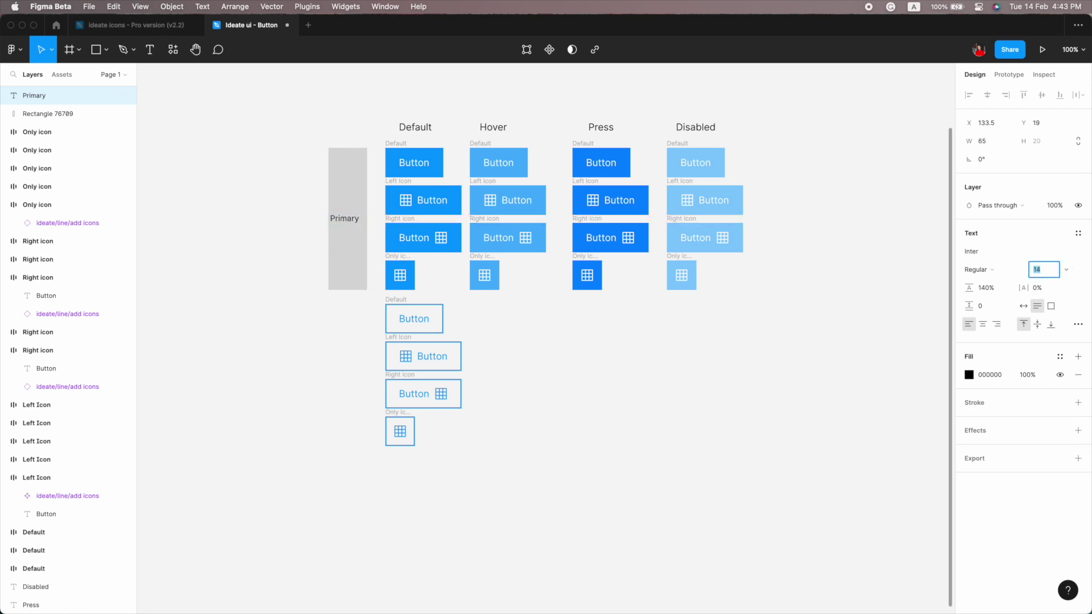
{"action": "type", "text": "14"}
{"action": "key", "text": "Return"}
{"action": "mouse_move", "coordinate": [335, 210]}
{"action": "left_mouse_down"}
{"action": "mouse_move", "coordinate": [346, 244]}
{"action": "mouse_move", "coordinate": [341, 400]}
{"action": "left_mouse_up"}
{"action": "left_click", "coordinate": [287, 221]}
- Copy the bar beside the outlined row and relabel it 'Secondry'
{"action": "left_click", "coordinate": [344, 379]}
{"action": "double_click", "coordinate": [343, 373]}
{"action": "type", "text": "Secondry"}
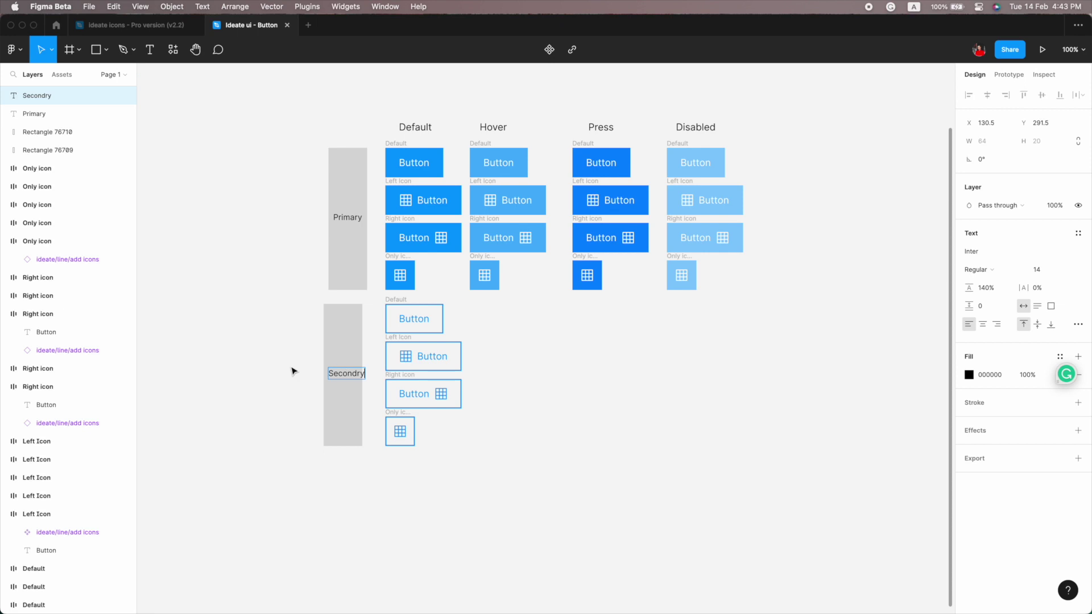
{"action": "key", "text": "Escape"}
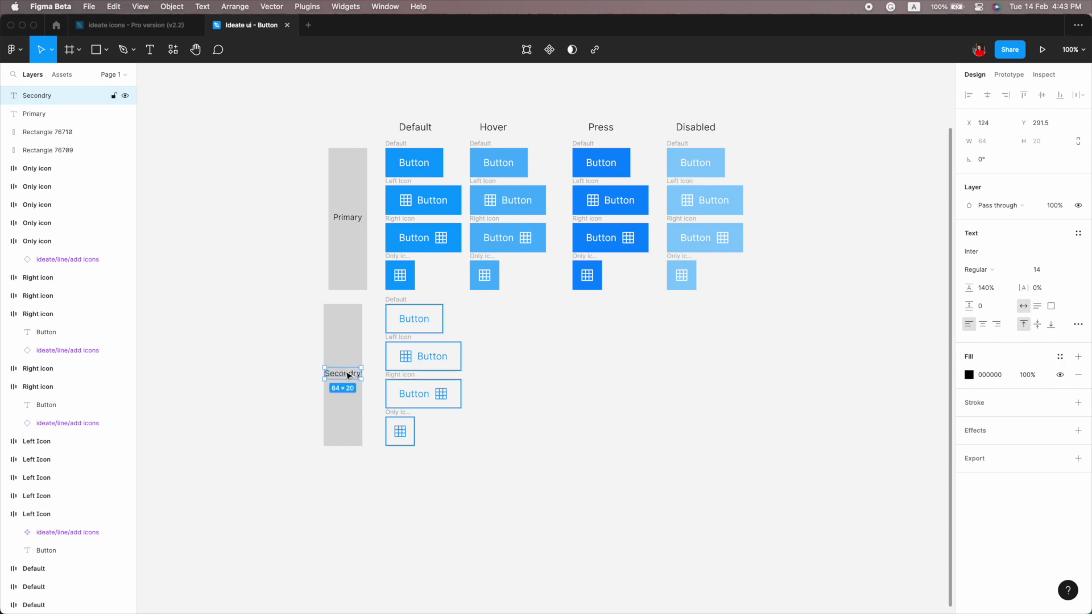
{"action": "left_click_drag", "start_coordinate": [346, 373], "coordinate": [343, 373]}
{"action": "key", "text": "Escape"}
- Duplicate the Hover buttons below as unfilled buttons with a 2 px border and light blue text
{"action": "left_click", "coordinate": [475, 147]}
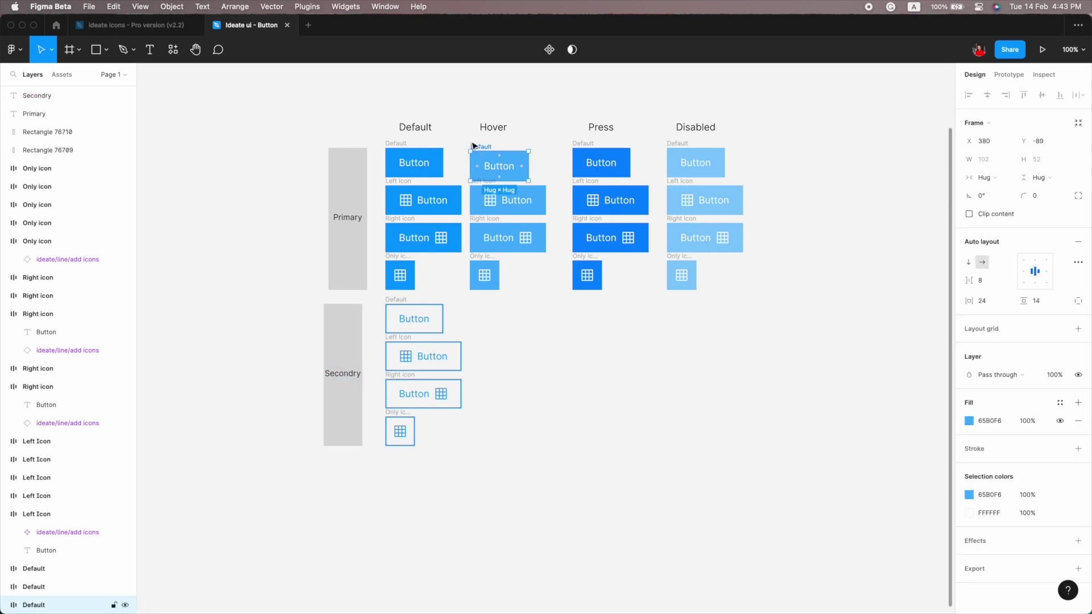
{"action": "left_click_drag", "start_coordinate": [467, 137], "coordinate": [560, 317]}
{"action": "left_click_drag", "start_coordinate": [499, 237], "coordinate": [490, 389], "text": "alt"}
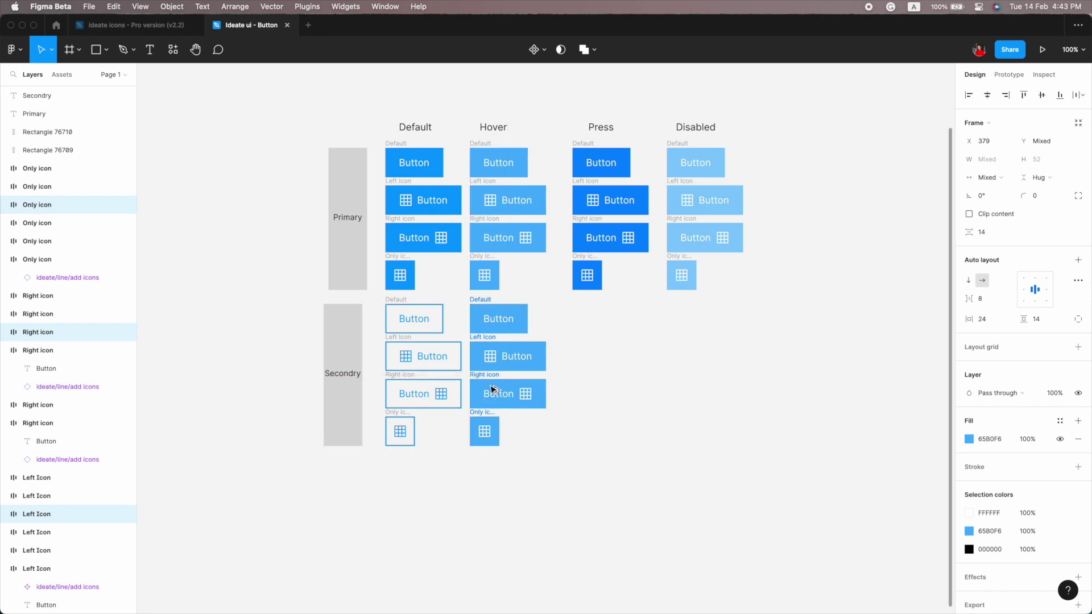
{"action": "left_click", "coordinate": [1078, 467]}
{"action": "left_click", "coordinate": [982, 488]}
{"action": "type", "text": "65B0F6"}
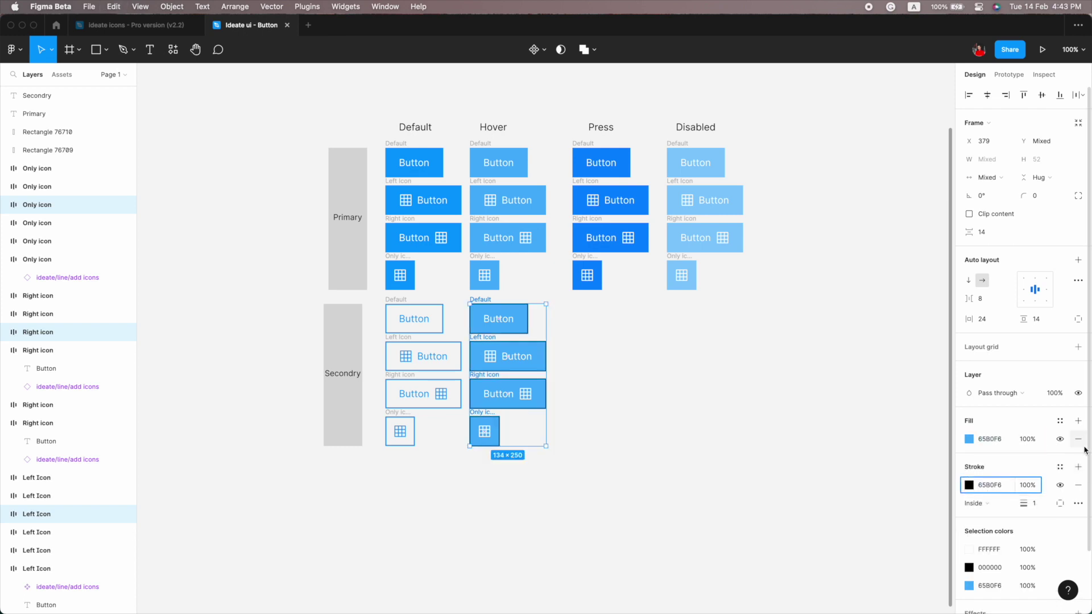
{"action": "left_click", "coordinate": [1078, 439]}
{"action": "left_click_drag", "start_coordinate": [1020, 487], "coordinate": [1022, 488]}
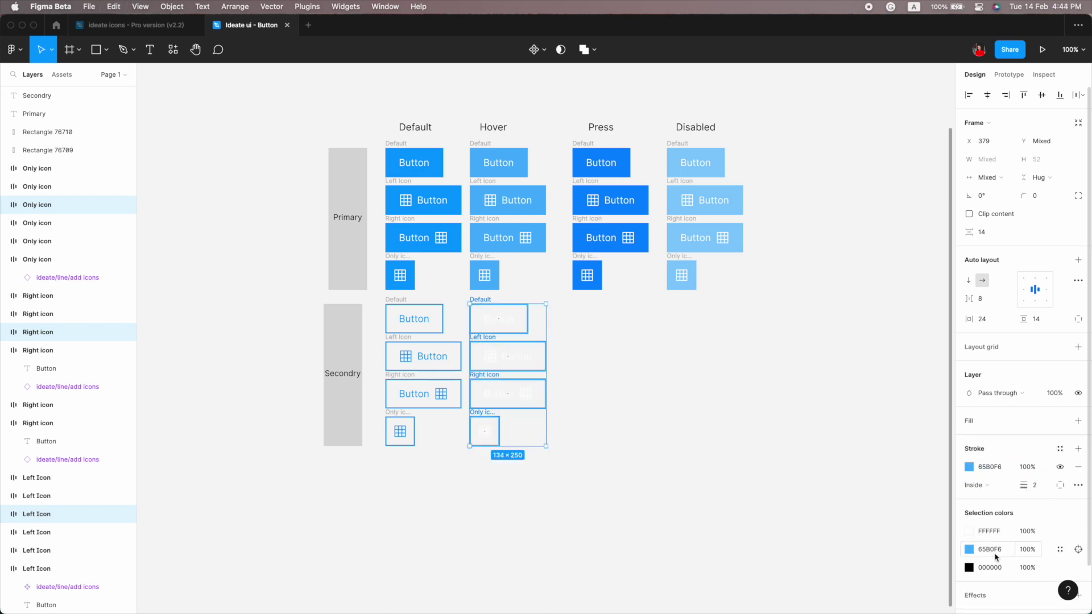
{"action": "left_click", "coordinate": [989, 531]}
{"action": "key", "text": "ctrl+v"}
{"action": "left_click", "coordinate": [573, 446]}
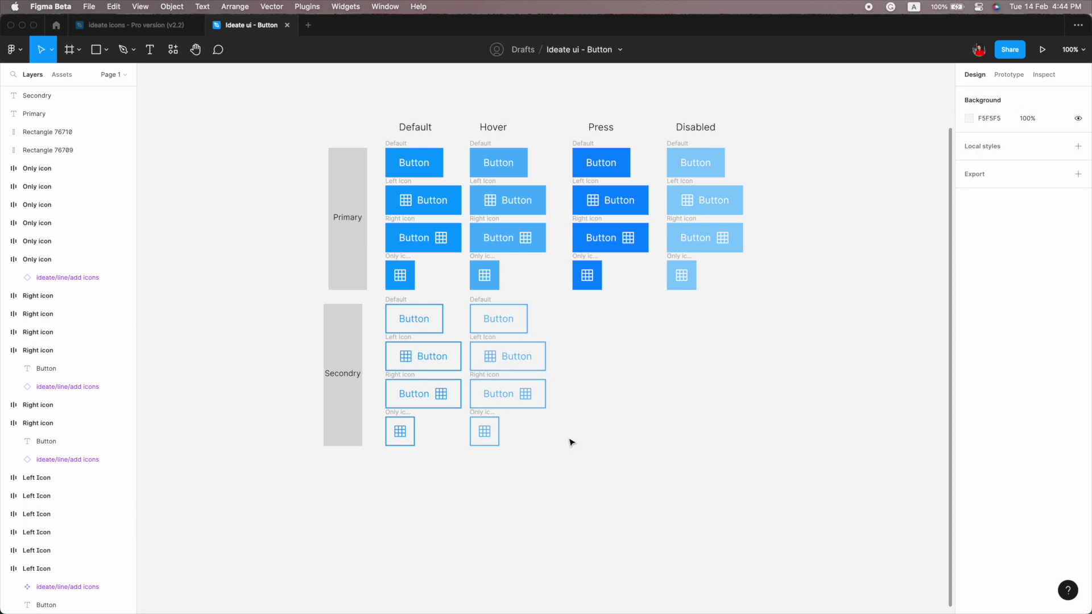
- Duplicate the Press buttons below with no fill, a 2 px 0185FE outline and blue text
{"action": "left_click_drag", "start_coordinate": [558, 147], "coordinate": [654, 317]}
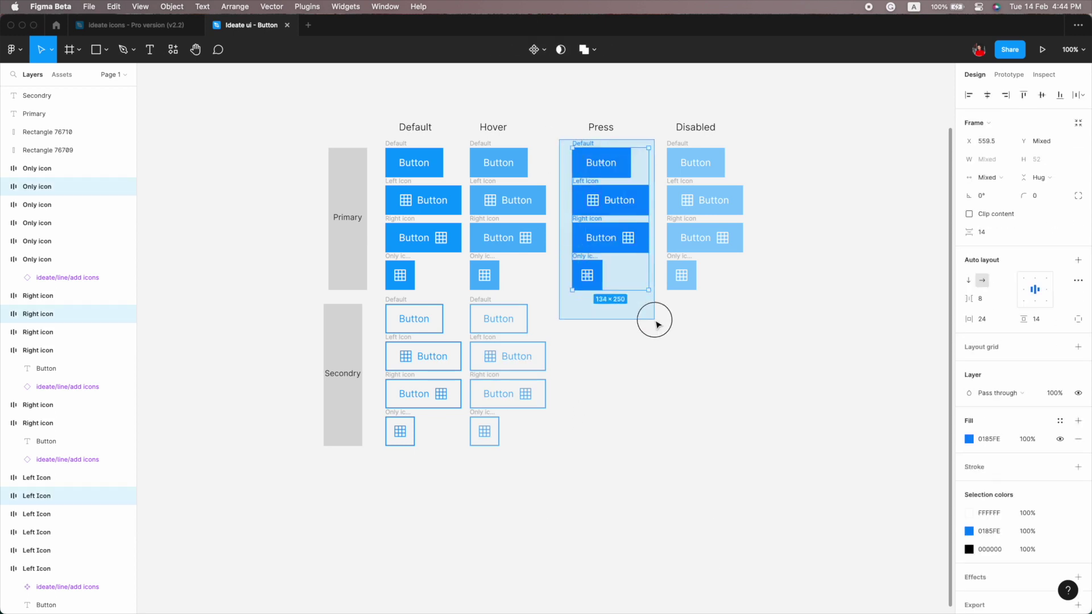
{"action": "left_click_drag", "start_coordinate": [621, 245], "coordinate": [622, 402]}
{"action": "left_click", "coordinate": [1000, 441]}
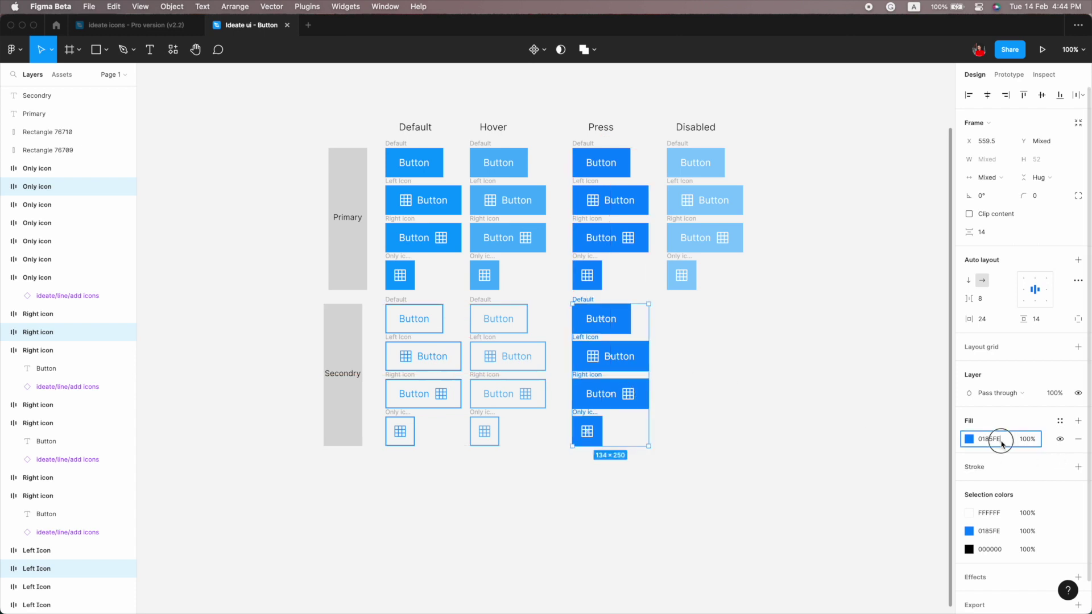
{"action": "left_click", "coordinate": [1076, 467]}
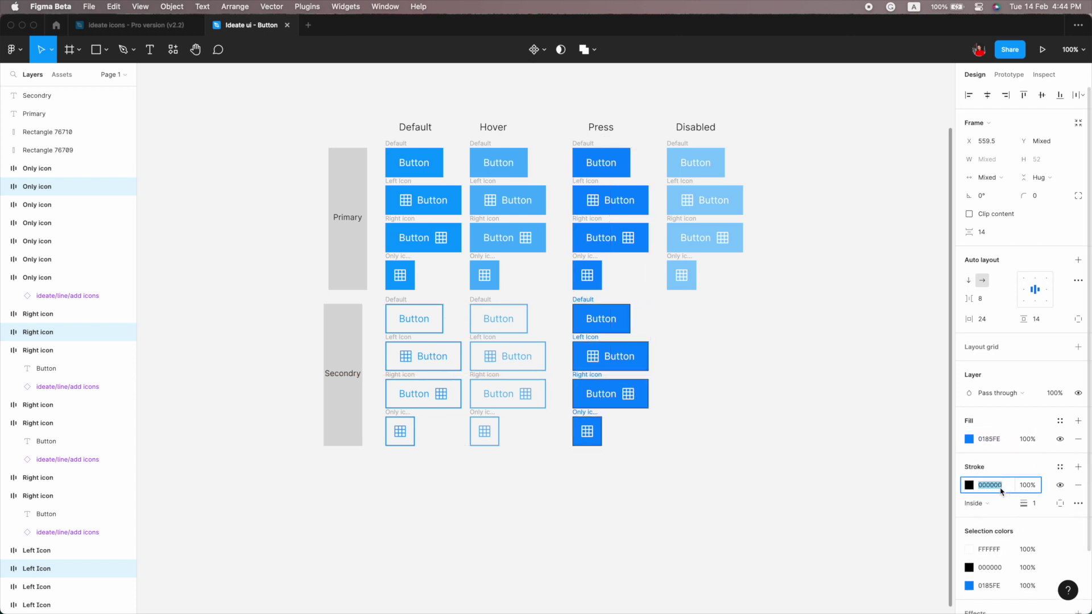
{"action": "type", "text": "0185FE"}
{"action": "key", "text": "Return"}
{"action": "left_click_drag", "start_coordinate": [1022, 503], "coordinate": [1032, 503]}
{"action": "left_click", "coordinate": [1077, 439]}
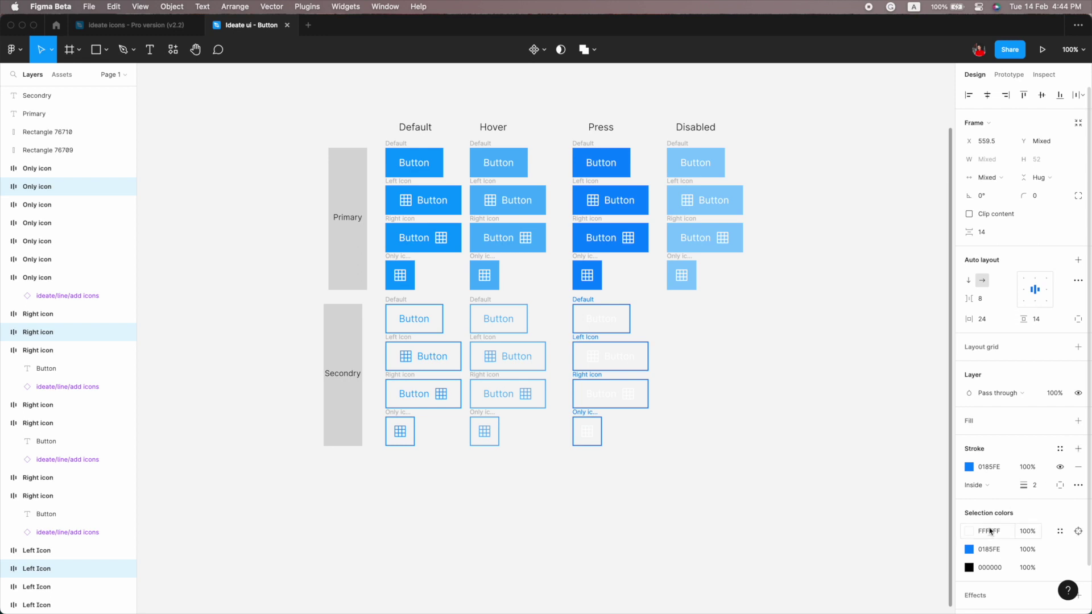
{"action": "key", "text": "ctrl+v"}
{"action": "key", "text": "Return"}
{"action": "left_click", "coordinate": [823, 470]}
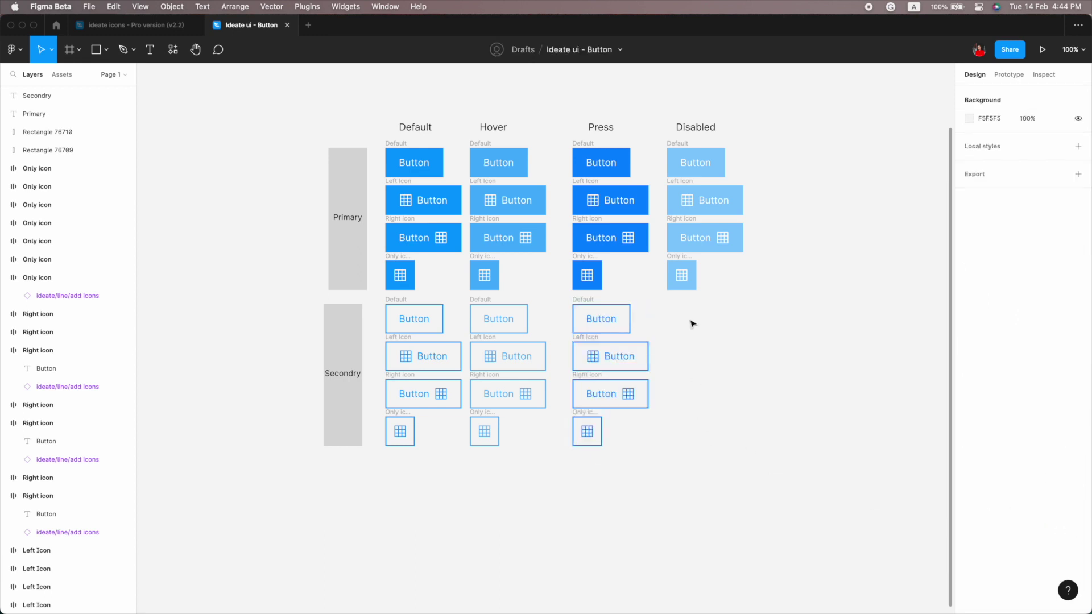
- Duplicate the Disabled buttons below with no fill, a 2 px 93C8F9 outline and matching text
{"action": "left_click_drag", "start_coordinate": [659, 144], "coordinate": [768, 297]}
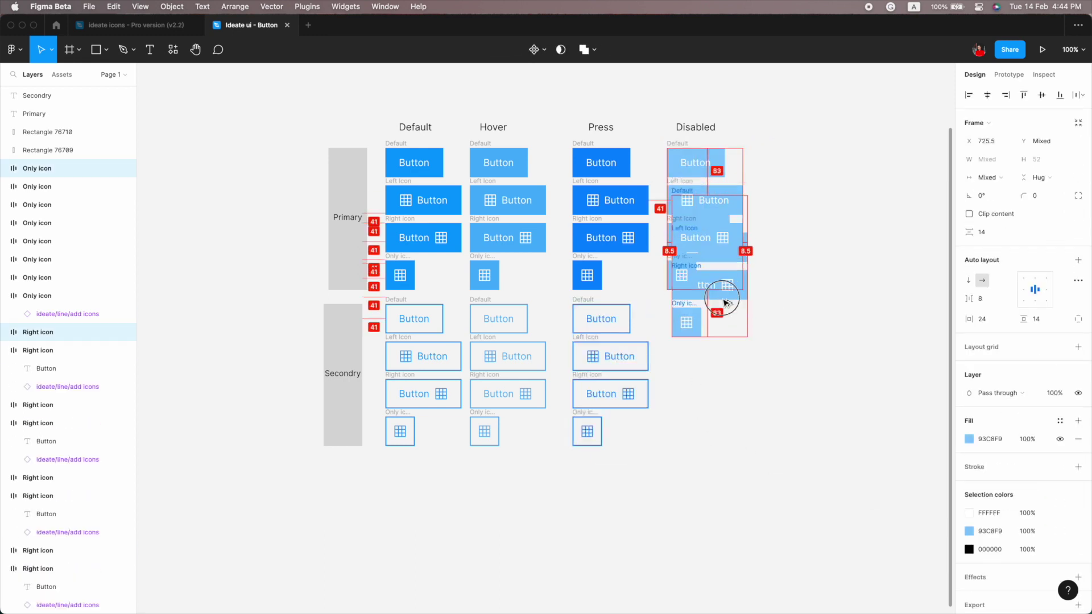
{"action": "left_click_drag", "start_coordinate": [718, 243], "coordinate": [718, 399]}
{"action": "left_click", "coordinate": [1003, 442]}
{"action": "left_click", "coordinate": [1073, 468]}
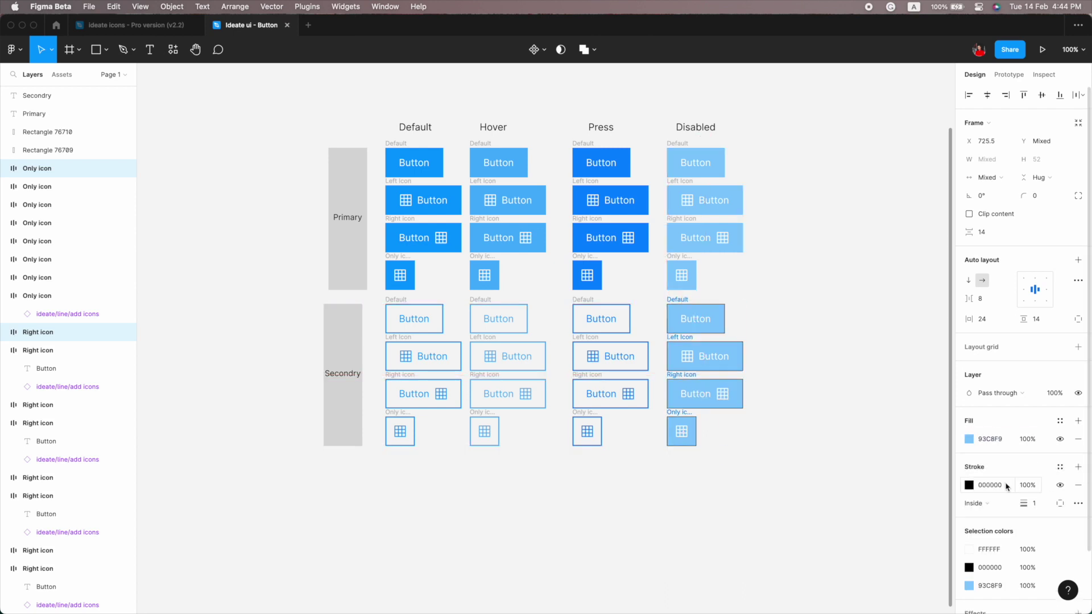
{"action": "left_click", "coordinate": [1001, 485]}
{"action": "type", "text": "93C8F9"}
{"action": "left_click_drag", "start_coordinate": [1021, 505], "coordinate": [1023, 505]}
{"action": "left_click", "coordinate": [1077, 439]}
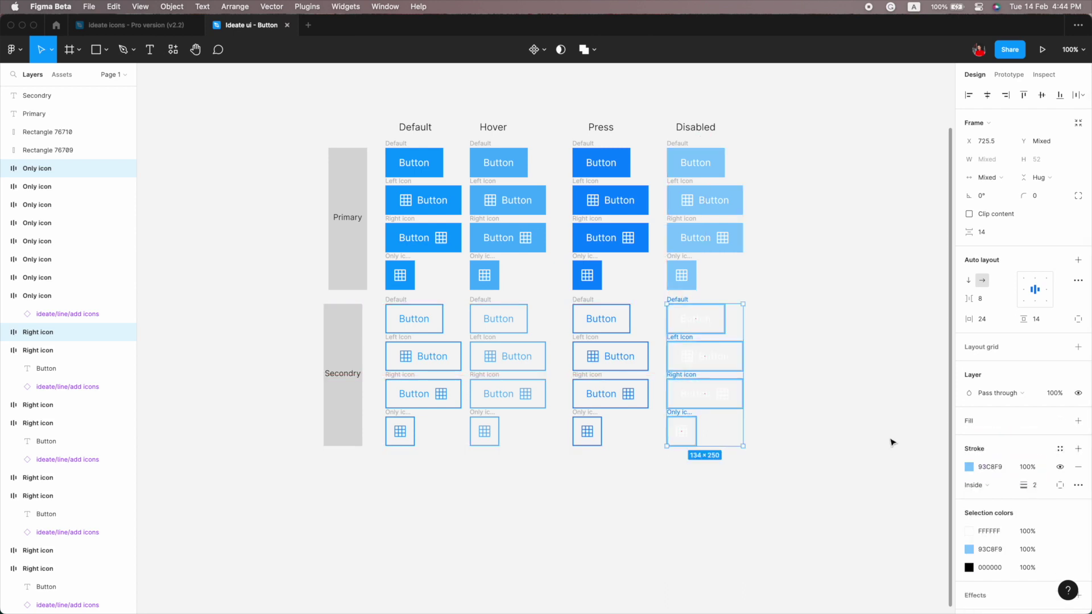
{"action": "left_click", "coordinate": [989, 531]}
{"action": "type", "text": "93C8F9"}
{"action": "left_click", "coordinate": [810, 490]}
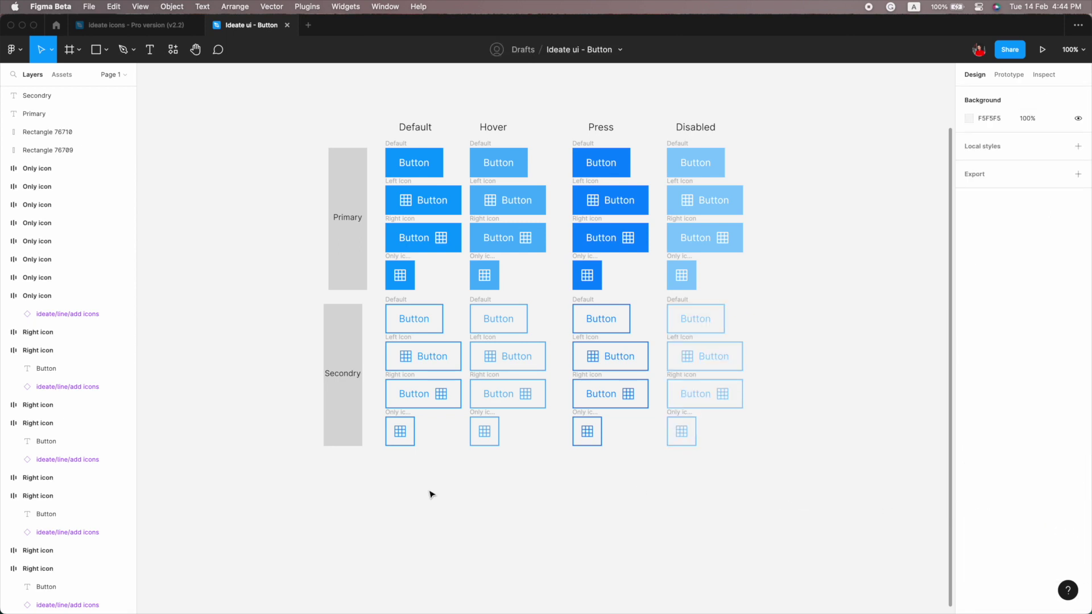
{"action": "scroll", "coordinate": [430, 494], "scroll_direction": "down", "scroll_amount": 3}
- Duplicate the grey Secondry row label block below it and relabel the copy 'Third'
{"action": "mouse_move", "coordinate": [312, 448]}
{"action": "left_mouse_down"}
{"action": "mouse_move", "coordinate": [348, 310]}
{"action": "mouse_move", "coordinate": [335, 460]}
{"action": "mouse_move", "coordinate": [348, 468]}
{"action": "left_mouse_up"}
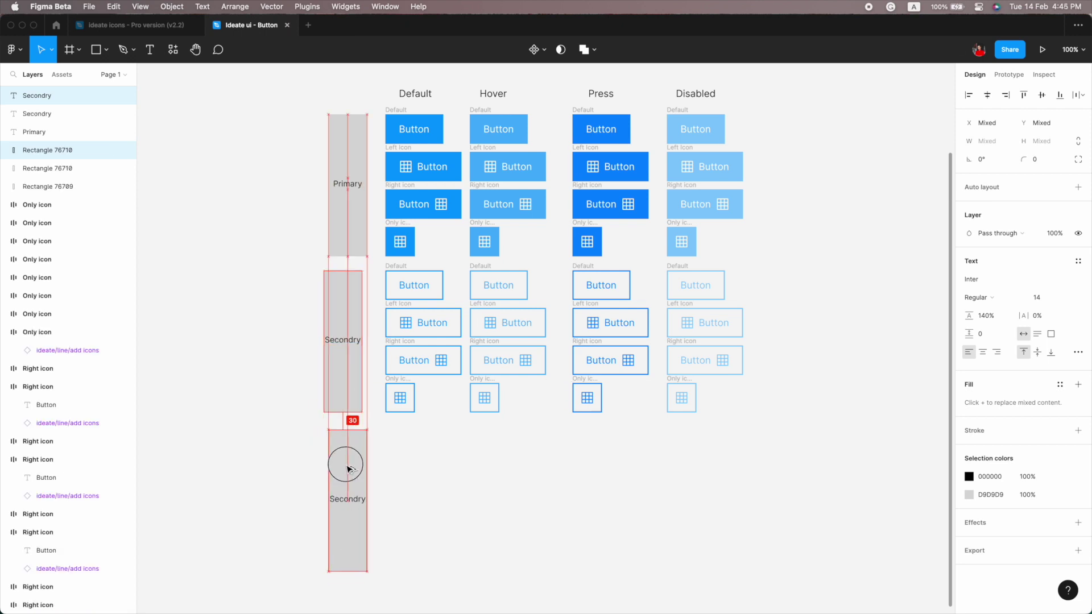
{"action": "left_click", "coordinate": [348, 370]}
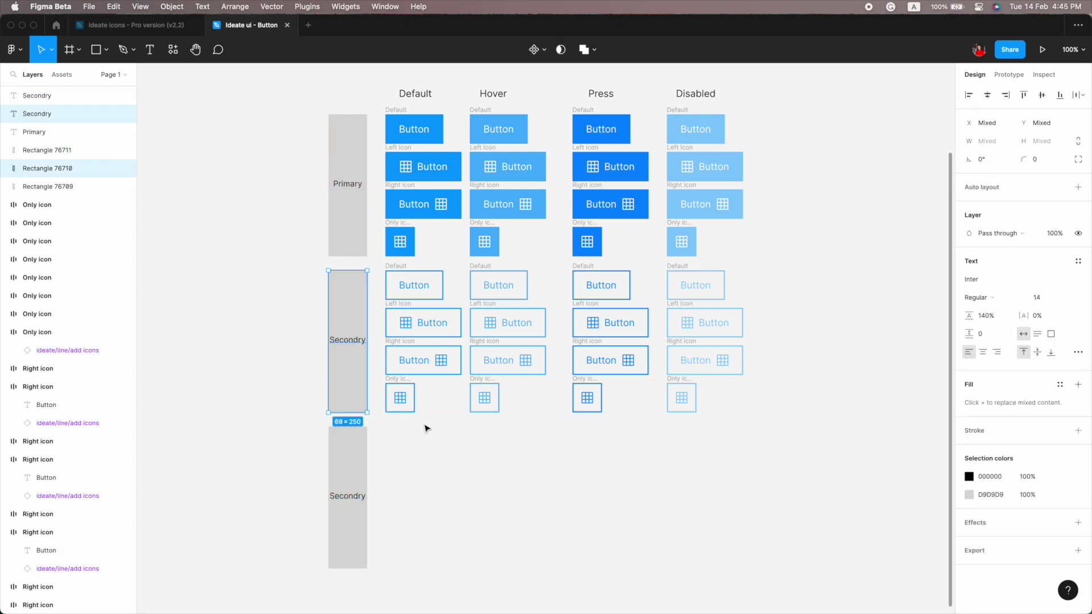
{"action": "scroll", "coordinate": [408, 446], "scroll_direction": "down", "scroll_amount": 1}
{"action": "scroll", "coordinate": [408, 446], "scroll_direction": "down", "scroll_amount": 1}
{"action": "left_click_drag", "start_coordinate": [380, 254], "coordinate": [459, 438]}
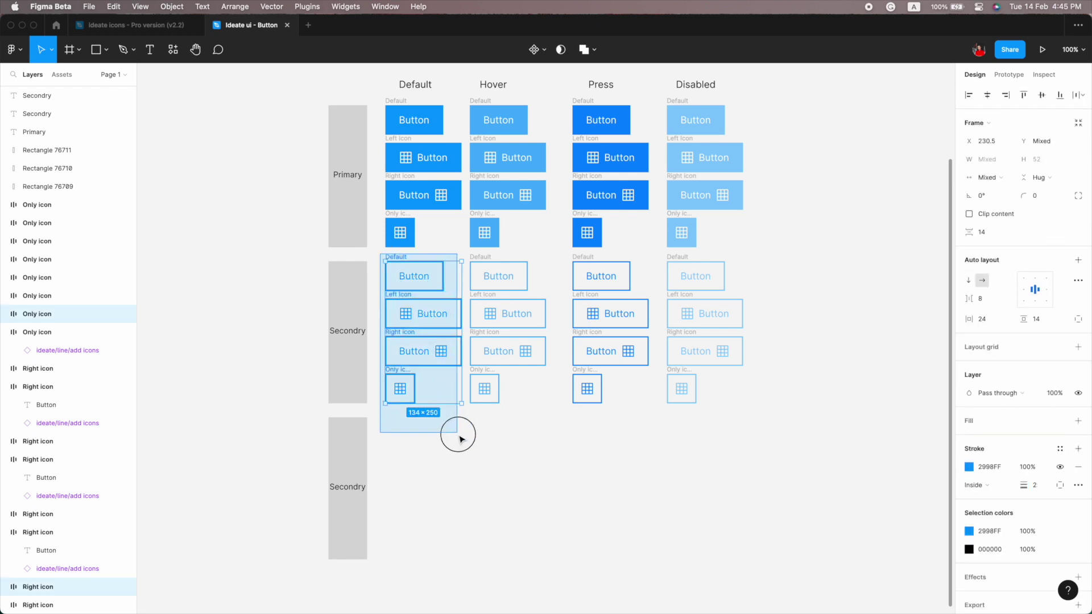
{"action": "double_click", "coordinate": [347, 487]}
{"action": "type", "text": "Third"}
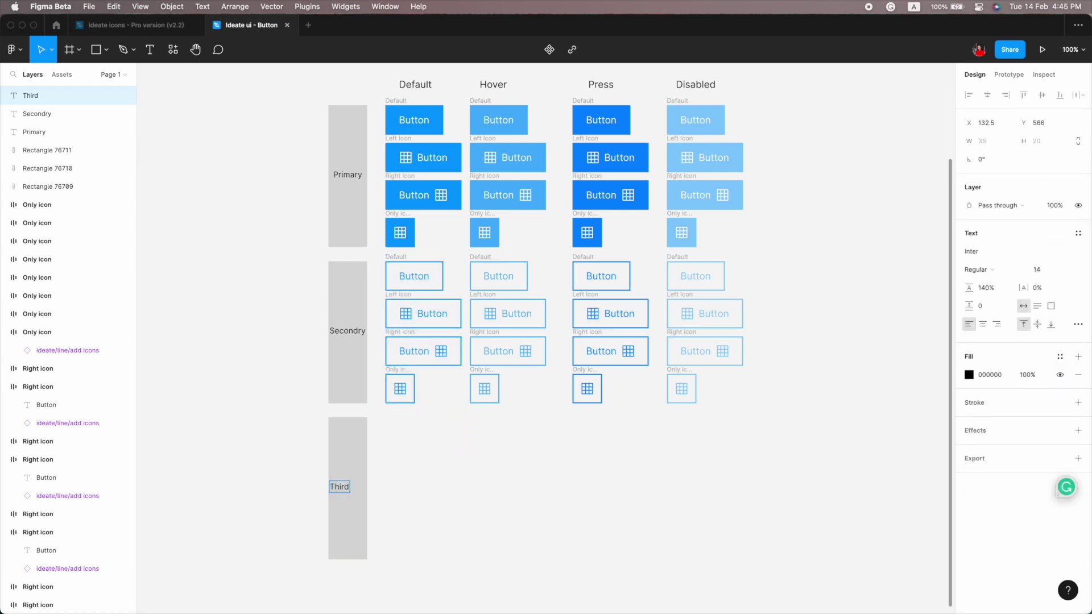
{"action": "key", "text": "Escape"}
{"action": "left_click_drag", "start_coordinate": [340, 487], "coordinate": [348, 487]}
{"action": "left_click", "coordinate": [413, 452]}
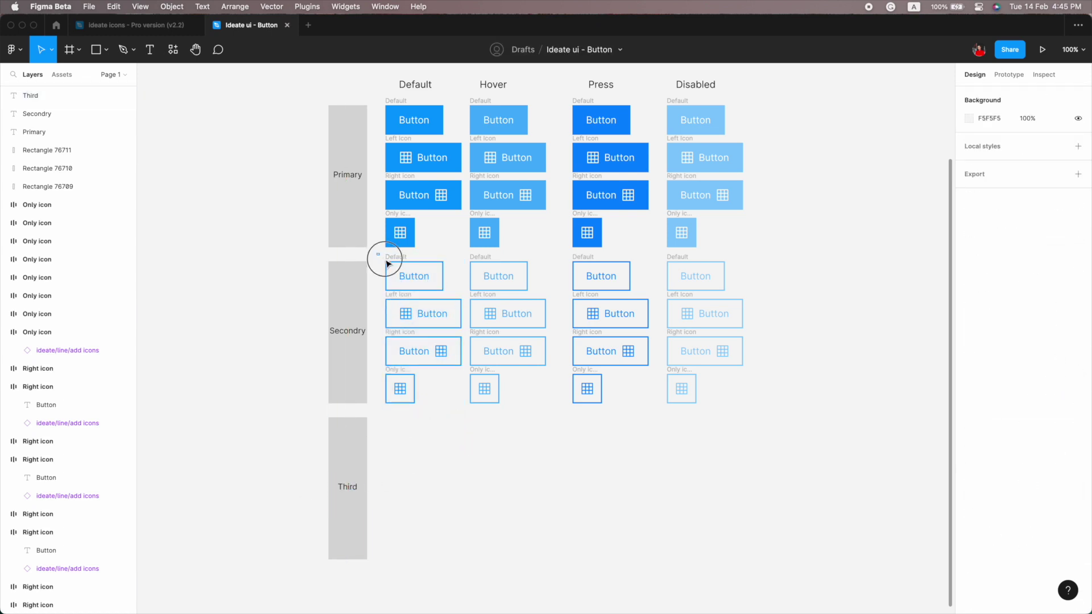
- Copy the Default column's Secondry buttons into the Third row with white fill and no stroke
{"action": "left_click_drag", "start_coordinate": [387, 264], "coordinate": [455, 438]}
{"action": "left_click_drag", "start_coordinate": [427, 353], "coordinate": [442, 508]}
{"action": "left_click", "coordinate": [1077, 420]}
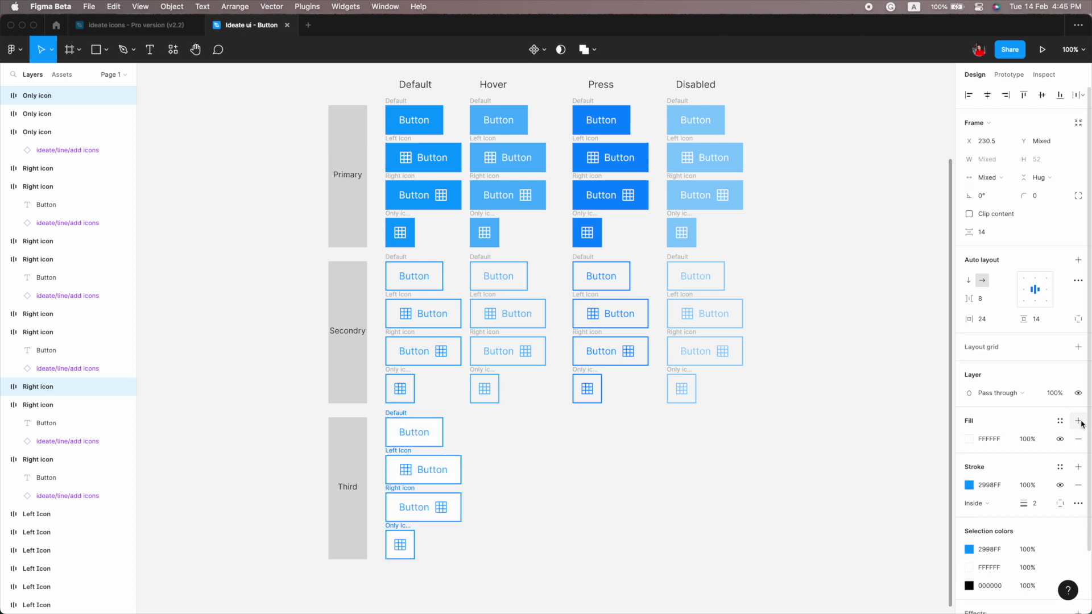
{"action": "left_click", "coordinate": [1077, 487]}
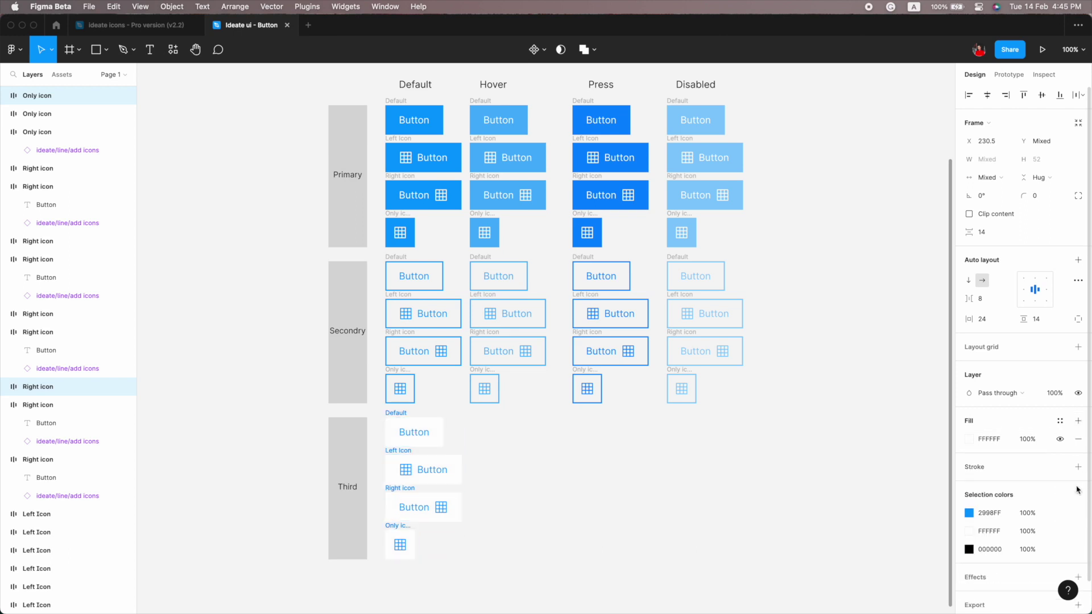
{"action": "left_click", "coordinate": [970, 439]}
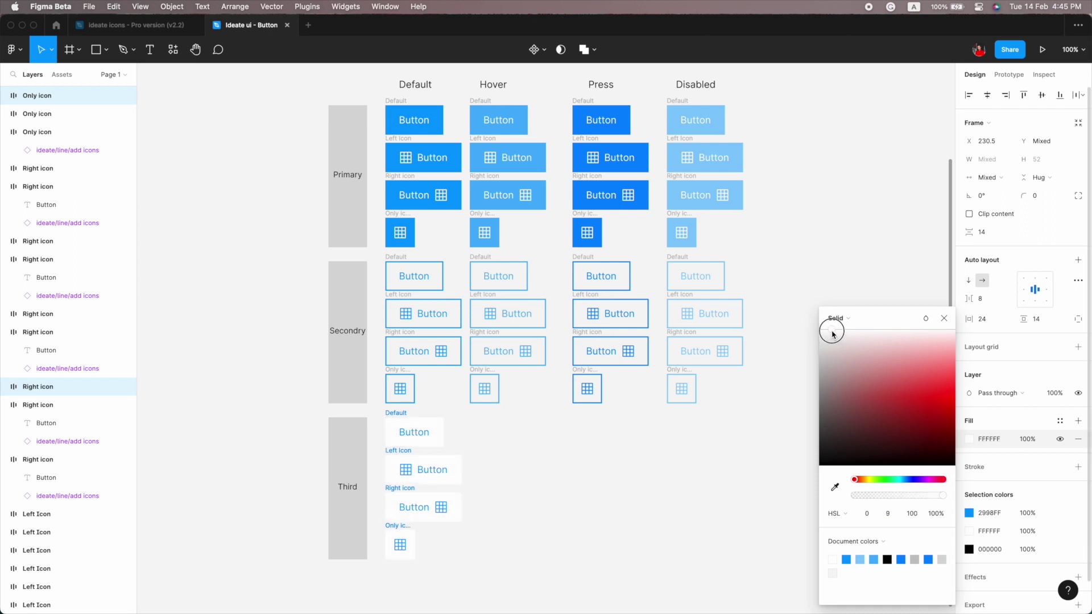
{"action": "left_click_drag", "start_coordinate": [832, 335], "coordinate": [792, 317]}
{"action": "left_click", "coordinate": [860, 559]}
{"action": "left_click", "coordinate": [836, 344]}
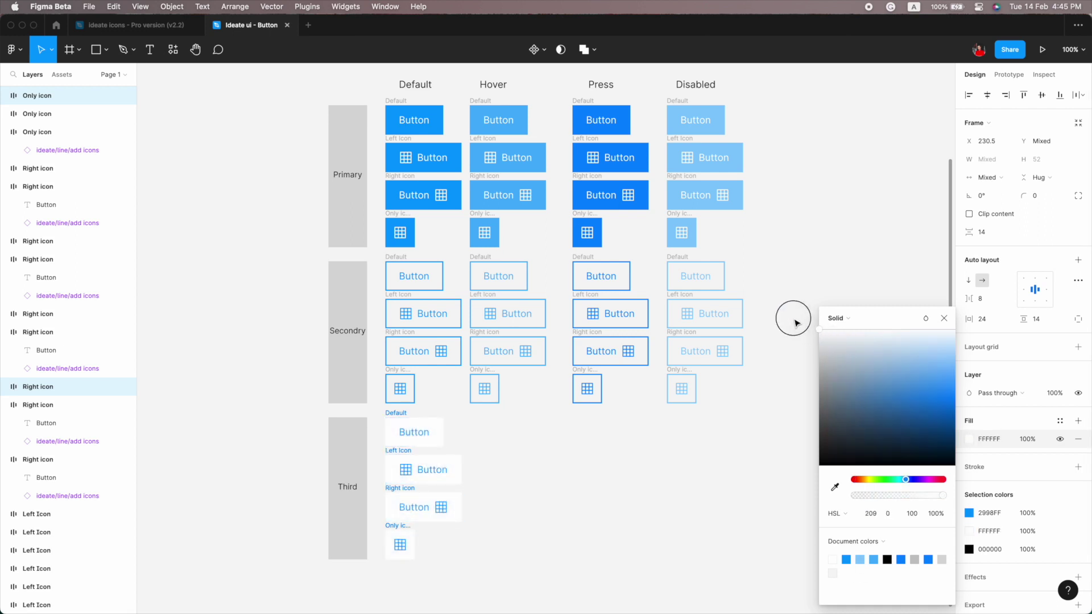
{"action": "left_click", "coordinate": [524, 516]}
{"action": "scroll", "coordinate": [523, 506], "scroll_direction": "down", "scroll_amount": 3}
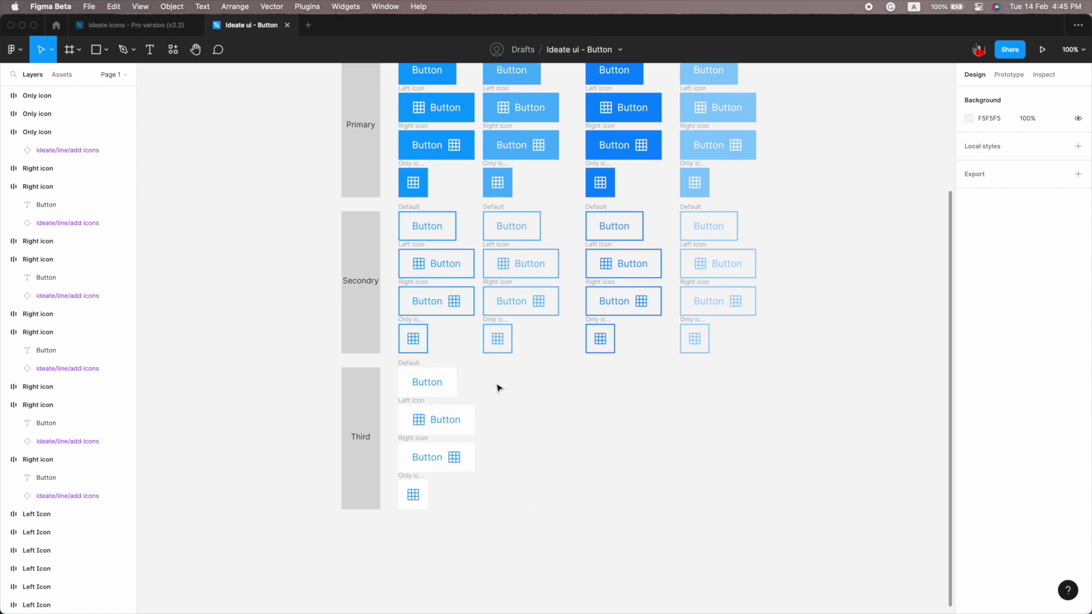
- Copy the Hover column's Secondry buttons into the Third row with white fill and no stroke
{"action": "mouse_move", "coordinate": [492, 377]}
{"action": "left_mouse_down"}
{"action": "mouse_move", "coordinate": [536, 199]}
{"action": "mouse_move", "coordinate": [563, 368]}
{"action": "left_mouse_up"}
{"action": "left_click", "coordinate": [477, 204]}
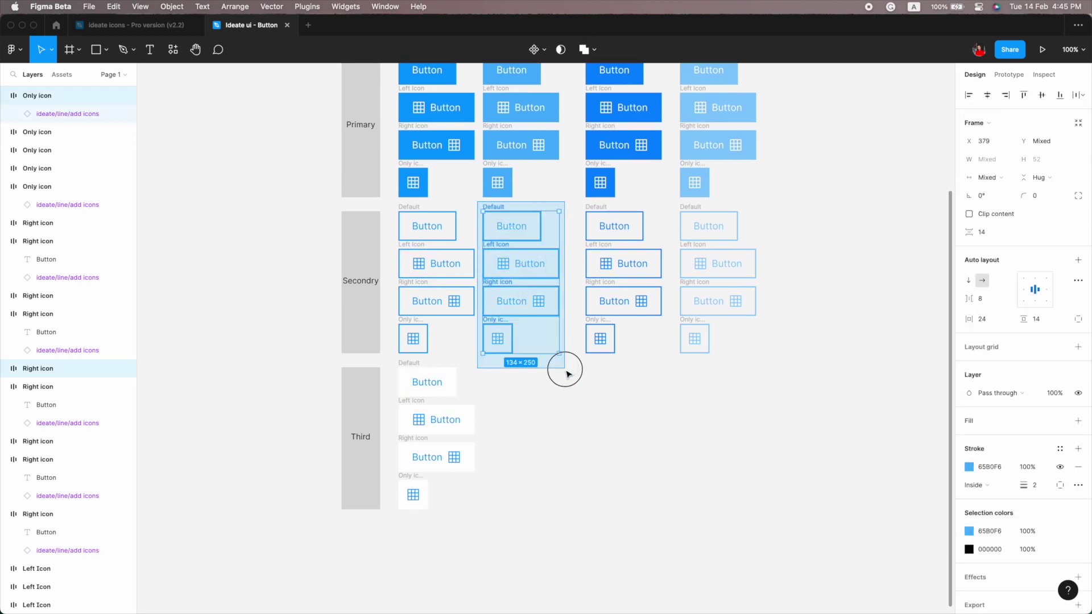
{"action": "left_click_drag", "start_coordinate": [535, 325], "coordinate": [534, 481], "text": "alt"}
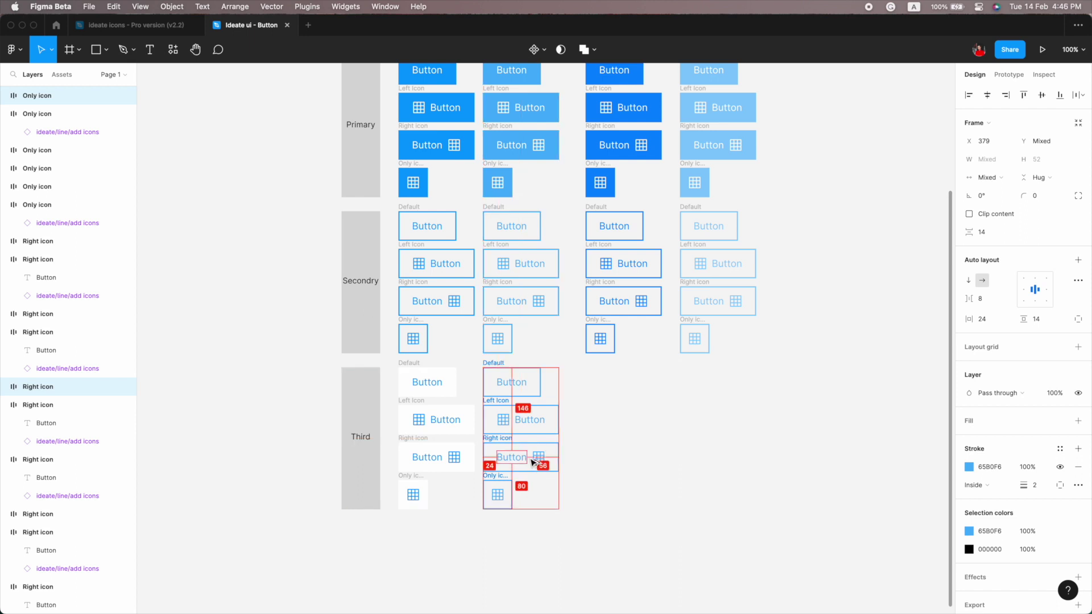
{"action": "left_click", "coordinate": [1078, 421]}
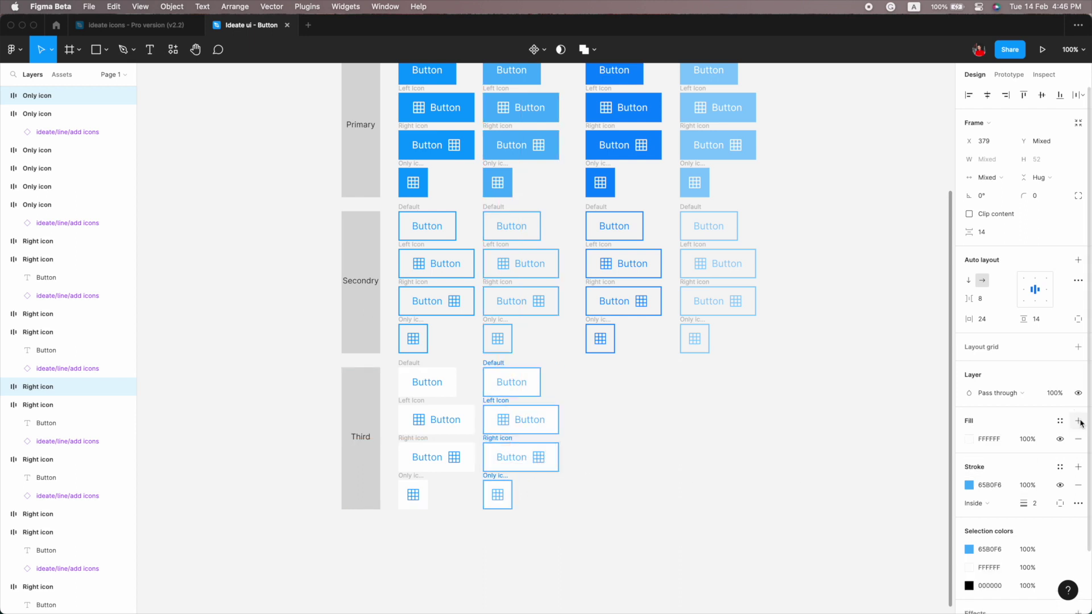
{"action": "left_click", "coordinate": [1078, 485]}
{"action": "left_click", "coordinate": [606, 420]}
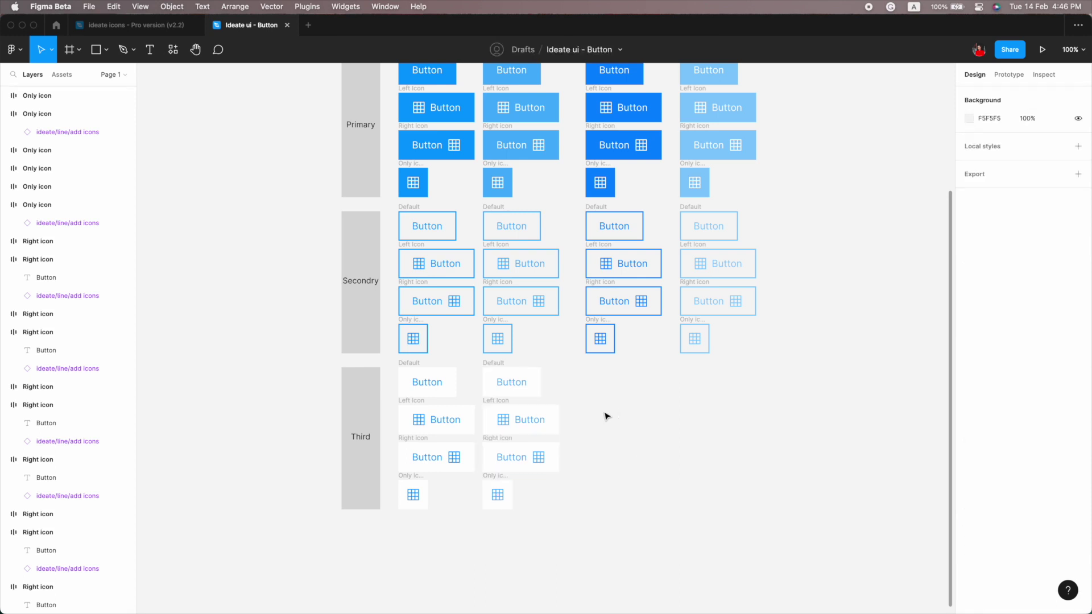
{"action": "scroll", "coordinate": [604, 414], "scroll_direction": "up", "scroll_amount": 3}
{"action": "left_click", "coordinate": [639, 287]}
{"action": "left_click_drag", "start_coordinate": [642, 270], "coordinate": [637, 580]}
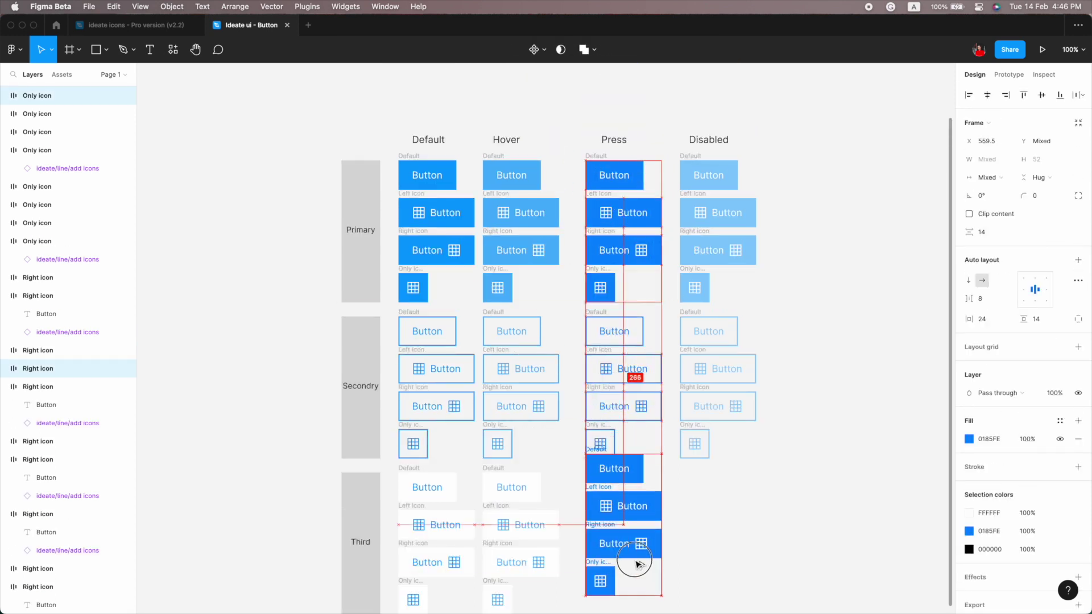
{"action": "scroll", "coordinate": [638, 577], "scroll_direction": "down", "scroll_amount": 3}
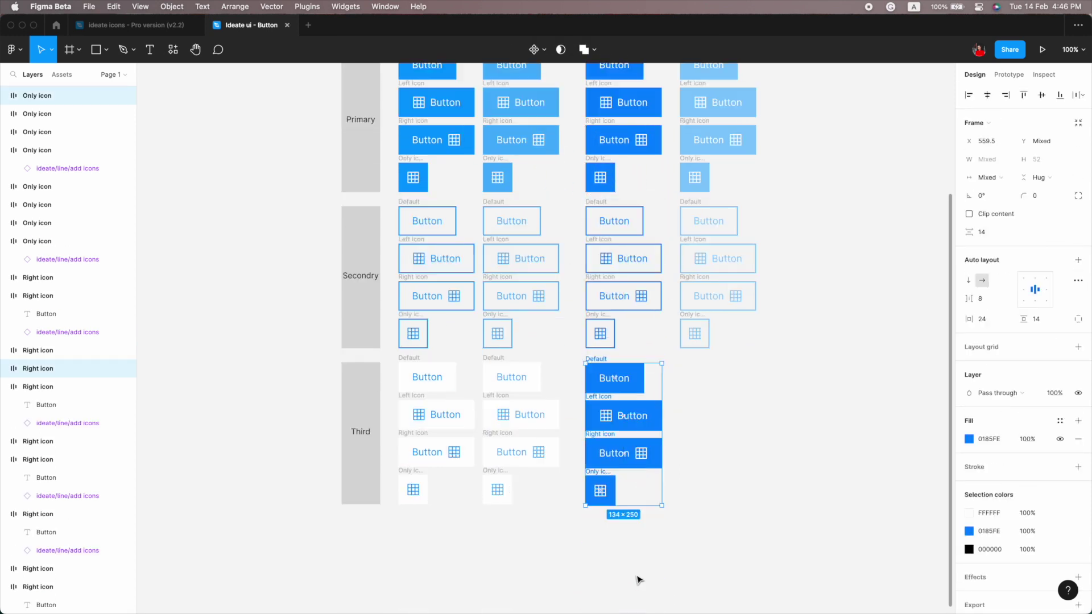
{"action": "left_click_drag", "start_coordinate": [643, 420], "coordinate": [643, 416]}
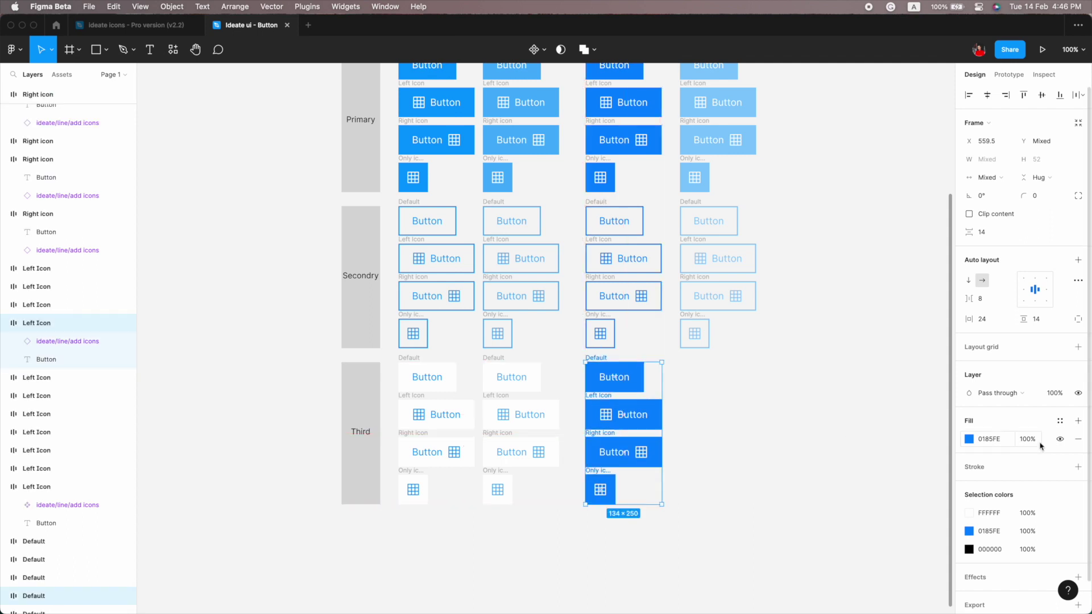
{"action": "left_click", "coordinate": [968, 442]}
{"action": "left_click_drag", "start_coordinate": [953, 331], "coordinate": [775, 297]}
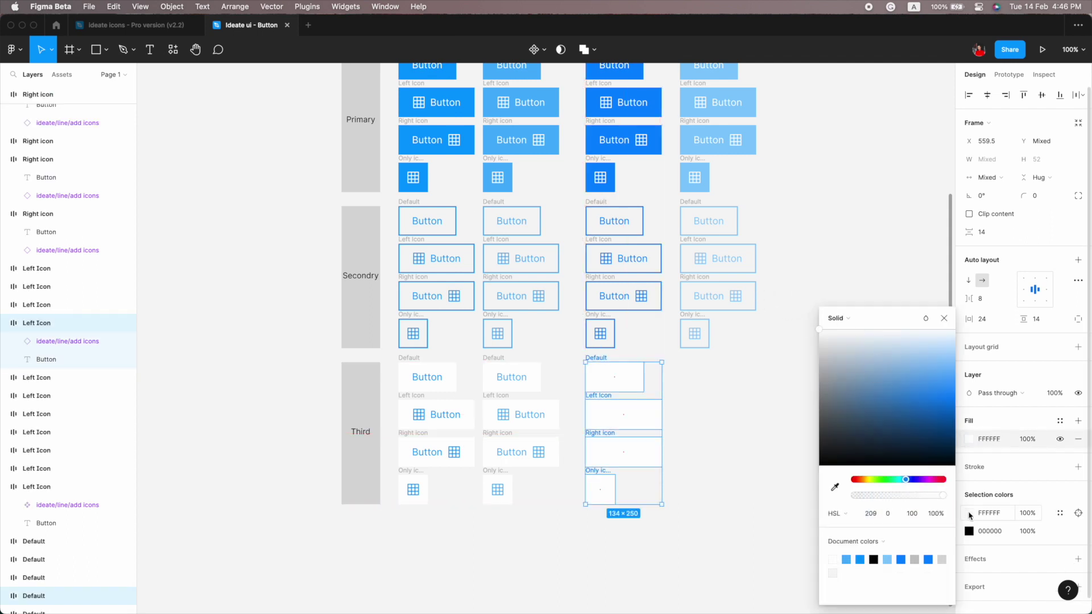
{"action": "key", "text": "super+z"}
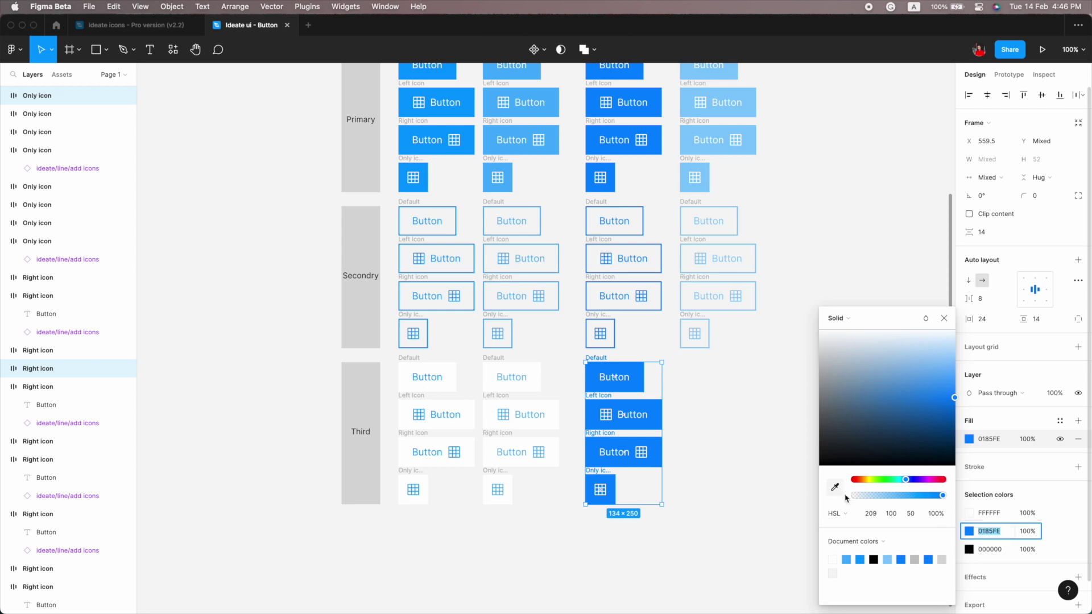
{"action": "left_click", "coordinate": [741, 447]}
{"action": "mouse_move", "coordinate": [578, 358]}
{"action": "left_mouse_down"}
{"action": "mouse_move", "coordinate": [688, 519]}
{"action": "mouse_move", "coordinate": [621, 273]}
{"action": "mouse_move", "coordinate": [660, 195]}
{"action": "mouse_move", "coordinate": [630, 377]}
{"action": "left_mouse_up"}
{"action": "key", "text": "BackSpace"}
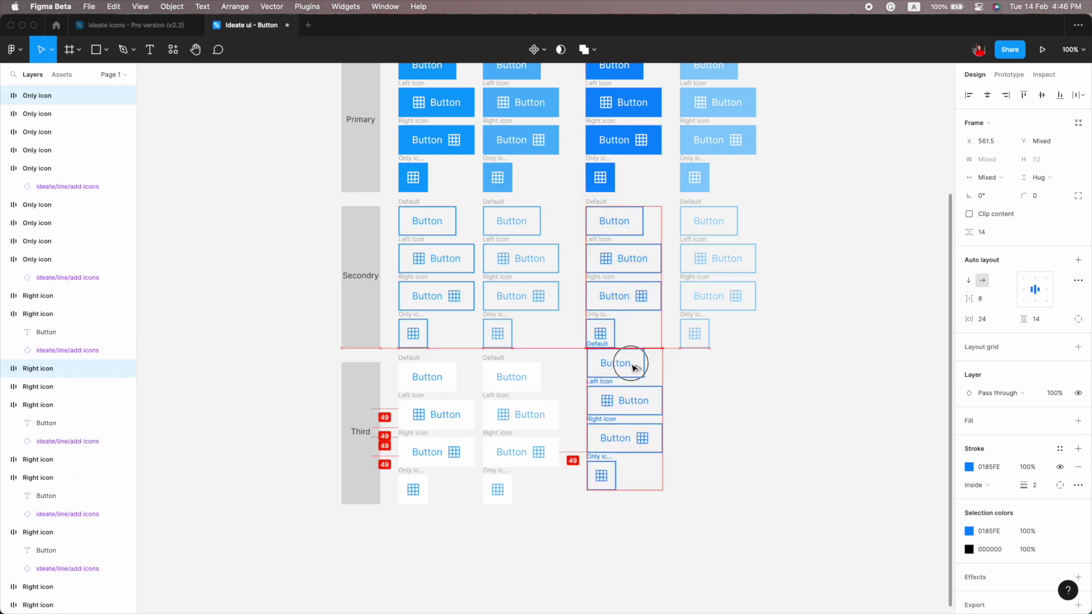
{"action": "left_click", "coordinate": [1078, 421]}
{"action": "left_click", "coordinate": [1079, 485]}
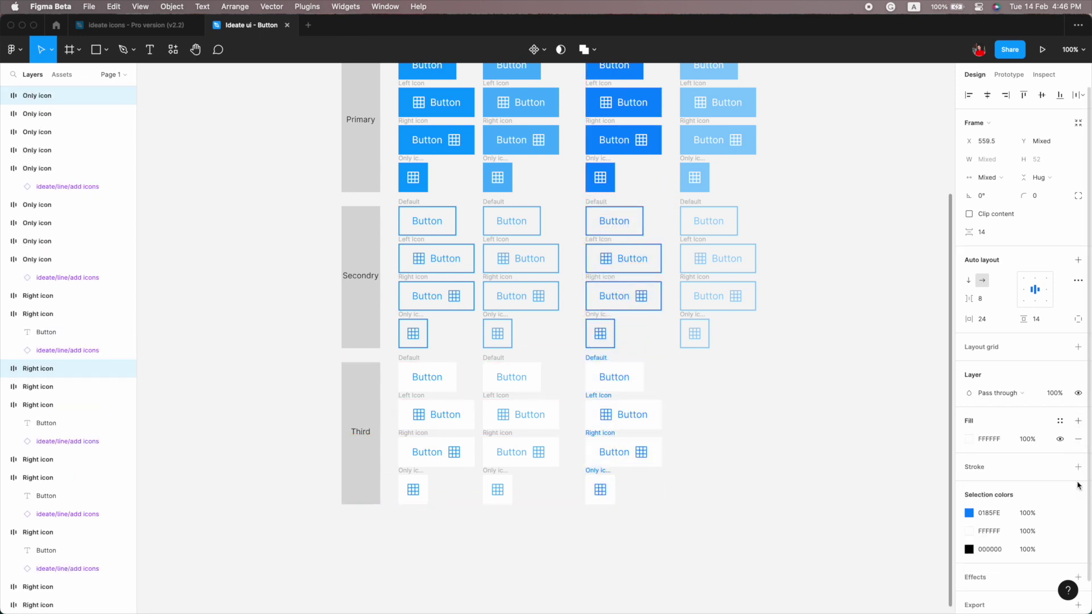
{"action": "left_click", "coordinate": [738, 466]}
{"action": "scroll", "coordinate": [705, 353], "scroll_direction": "up", "scroll_amount": 2}
{"action": "left_click_drag", "start_coordinate": [672, 243], "coordinate": [769, 385]}
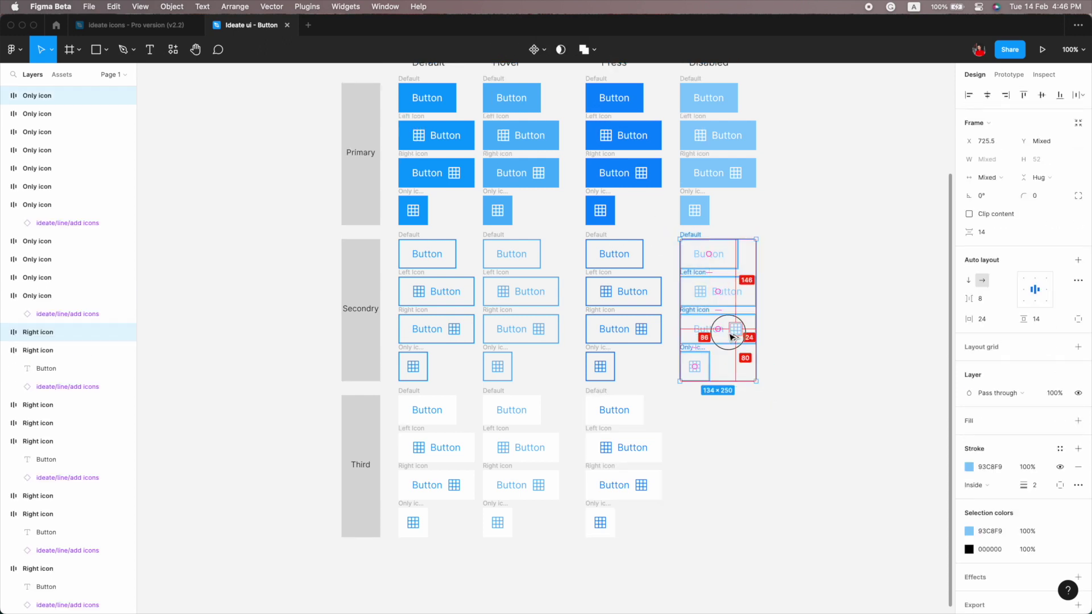
{"action": "left_click_drag", "start_coordinate": [726, 333], "coordinate": [732, 492]}
{"action": "left_click", "coordinate": [1078, 485]}
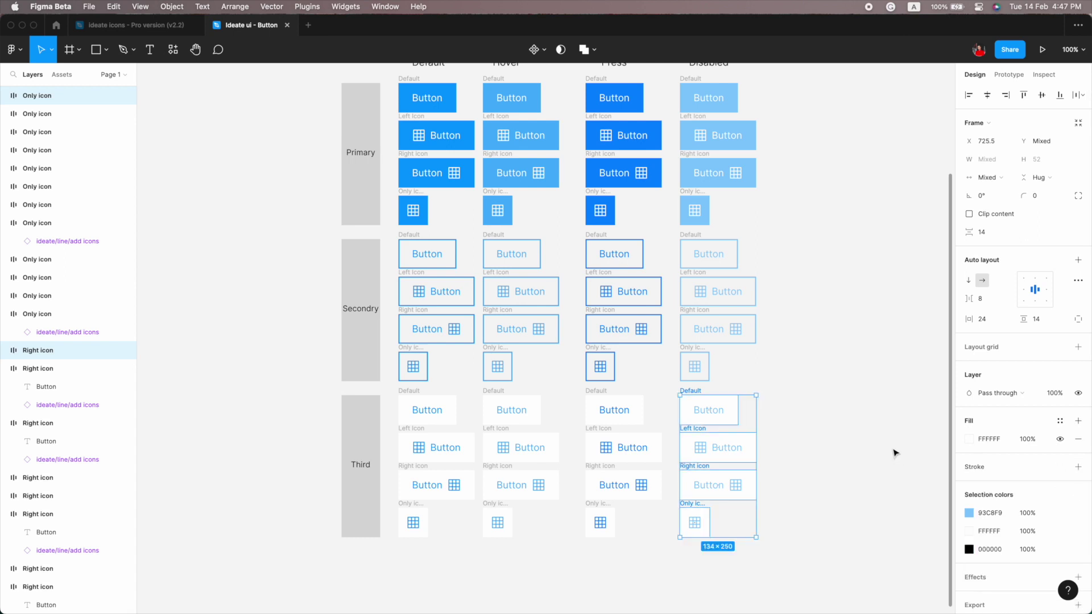
{"action": "left_click", "coordinate": [821, 431]}
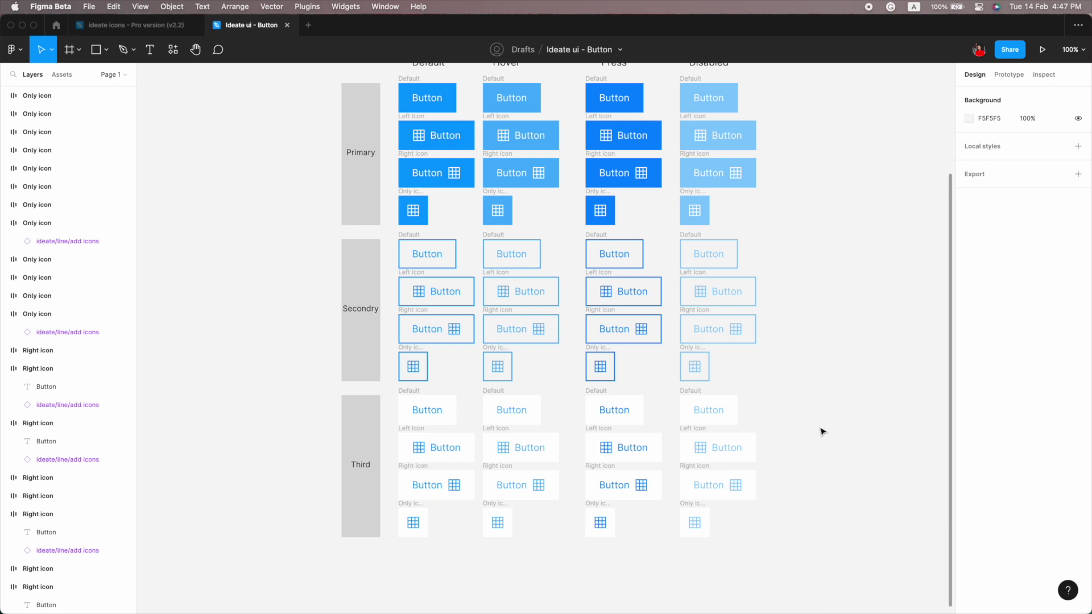
{"action": "scroll", "coordinate": [820, 430], "scroll_direction": "up", "scroll_amount": 2}
{"action": "scroll", "coordinate": [820, 429], "scroll_direction": "down", "scroll_amount": 5}
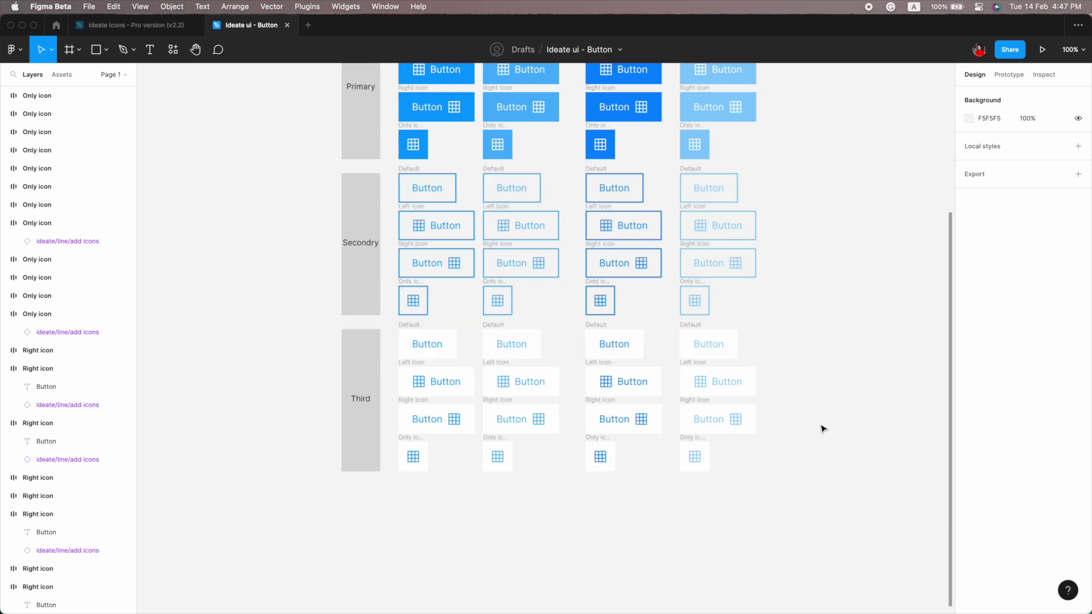
{"action": "left_click", "coordinate": [704, 465]}
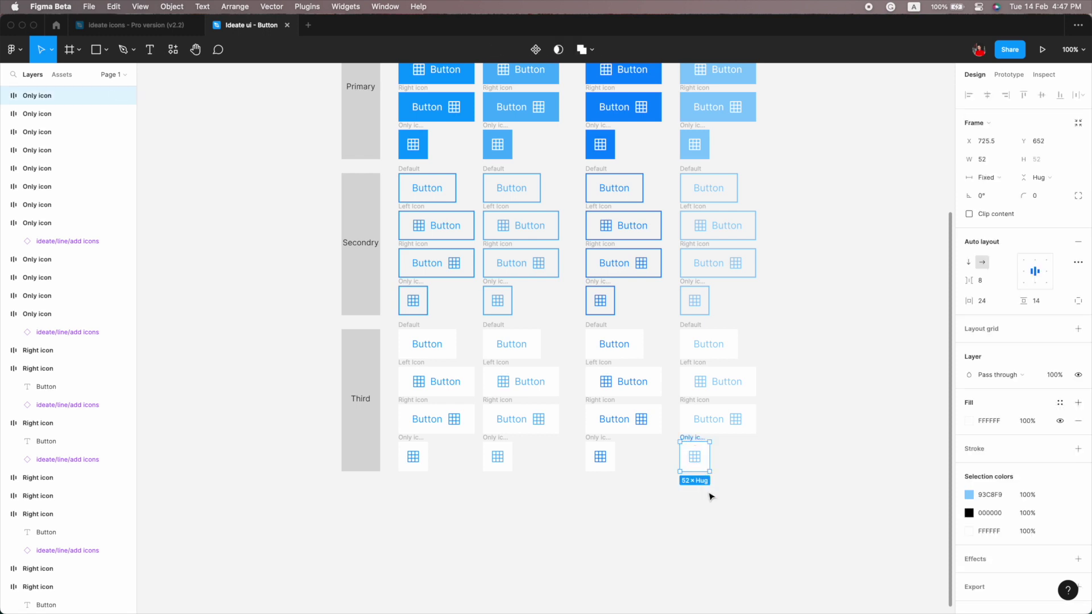
{"action": "left_click", "coordinate": [611, 469]}
{"action": "left_click", "coordinate": [535, 486]}
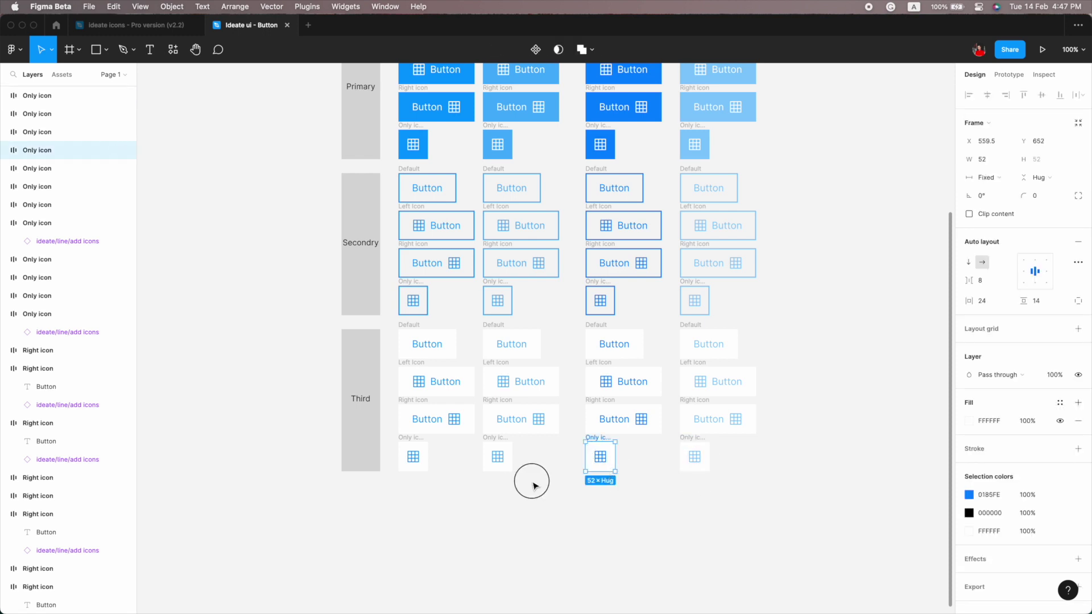
{"action": "key", "text": "minus"}
{"action": "mouse_move", "coordinate": [413, 165]}
{"action": "left_mouse_down"}
{"action": "mouse_move", "coordinate": [684, 457]}
{"action": "mouse_move", "coordinate": [387, 233]}
{"action": "mouse_move", "coordinate": [388, 178]}
{"action": "left_mouse_up"}
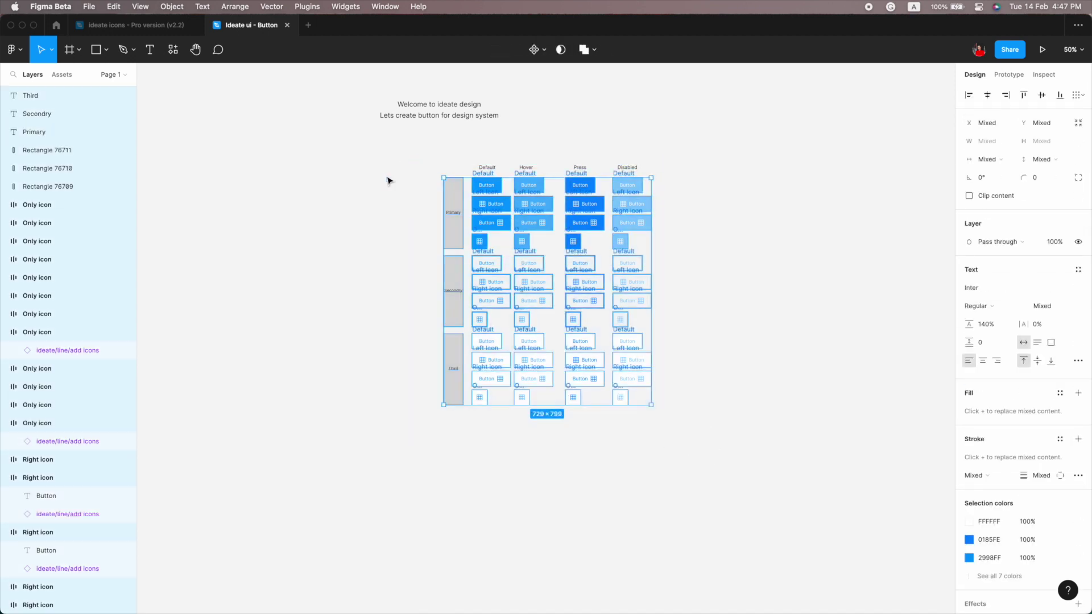
- Copy the Primary label and bar left as a grid-height side bar labelled 'Rectangle', centred
{"action": "left_click", "coordinate": [431, 209]}
{"action": "mouse_move", "coordinate": [430, 209]}
{"action": "left_mouse_down"}
{"action": "mouse_move", "coordinate": [454, 227]}
{"action": "mouse_move", "coordinate": [423, 229]}
{"action": "mouse_move", "coordinate": [414, 404]}
{"action": "left_mouse_up"}
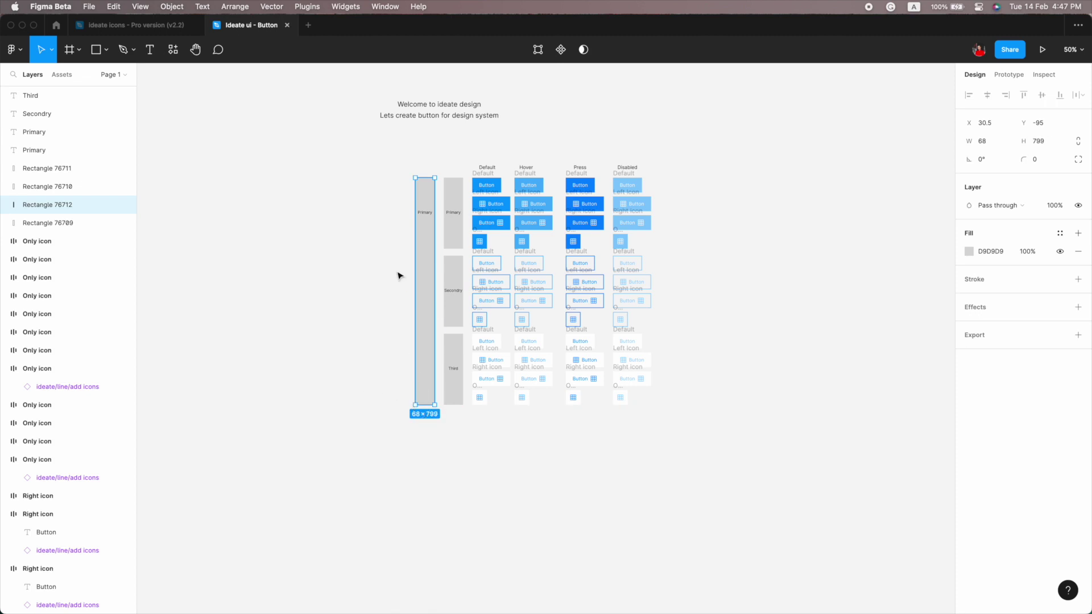
{"action": "left_click_drag", "start_coordinate": [392, 207], "coordinate": [435, 221]}
{"action": "key", "text": "alt+v"}
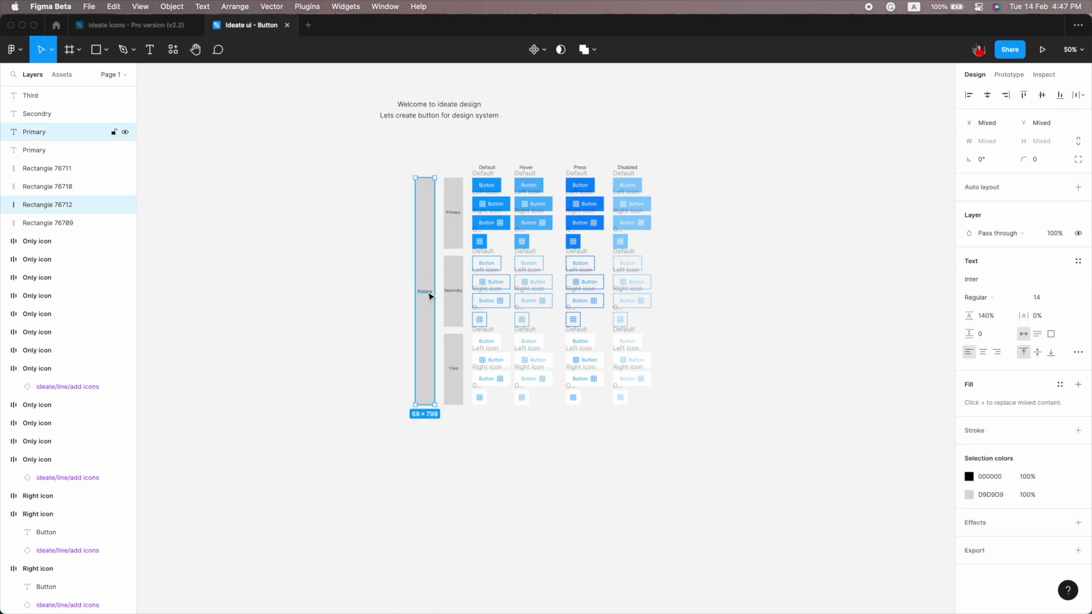
{"action": "double_click", "coordinate": [425, 291]}
{"action": "type", "text": "Rectangle"}
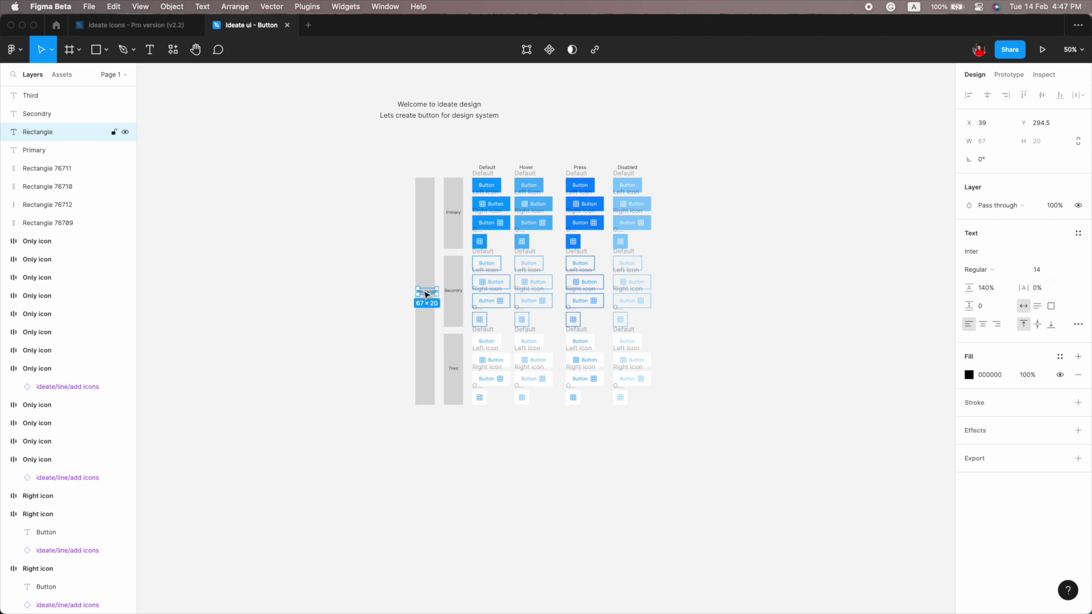
{"action": "left_click", "coordinate": [419, 310]}
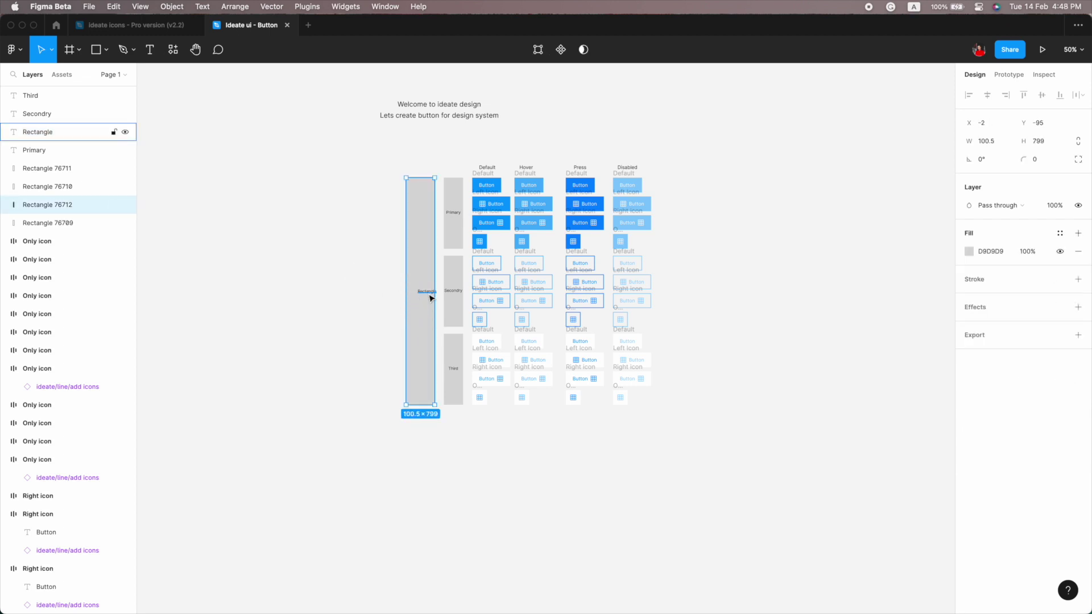
{"action": "left_click", "coordinate": [986, 95]}
- Duplicate the whole labelled button grid below the original
{"action": "left_click", "coordinate": [345, 294]}
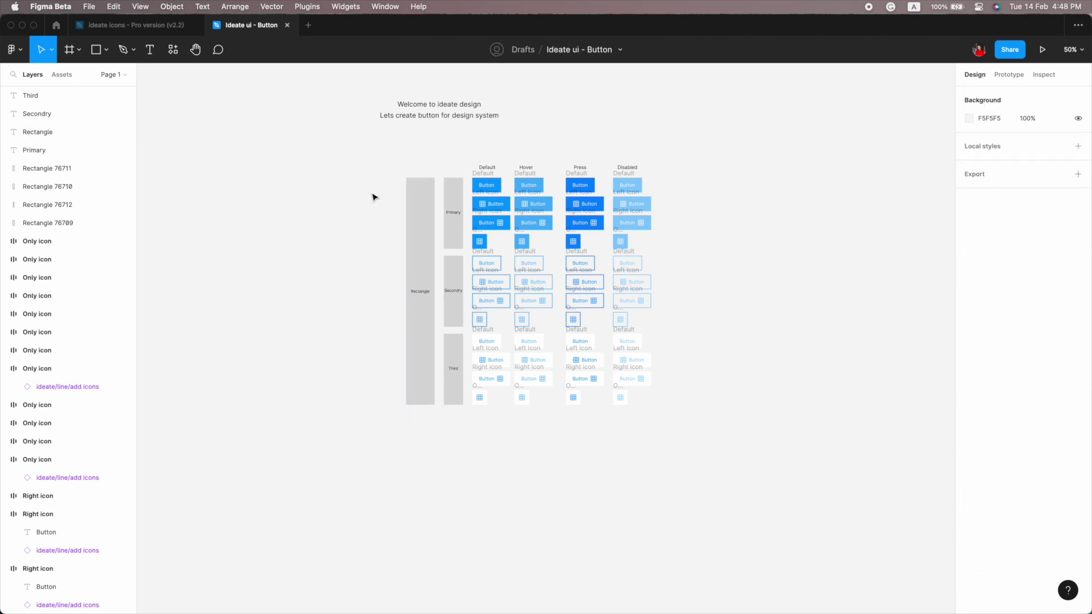
{"action": "left_click_drag", "start_coordinate": [376, 171], "coordinate": [692, 417]}
{"action": "mouse_move", "coordinate": [592, 348]}
{"action": "left_mouse_down"}
{"action": "mouse_move", "coordinate": [531, 419]}
{"action": "mouse_move", "coordinate": [529, 547]}
{"action": "left_mouse_up"}
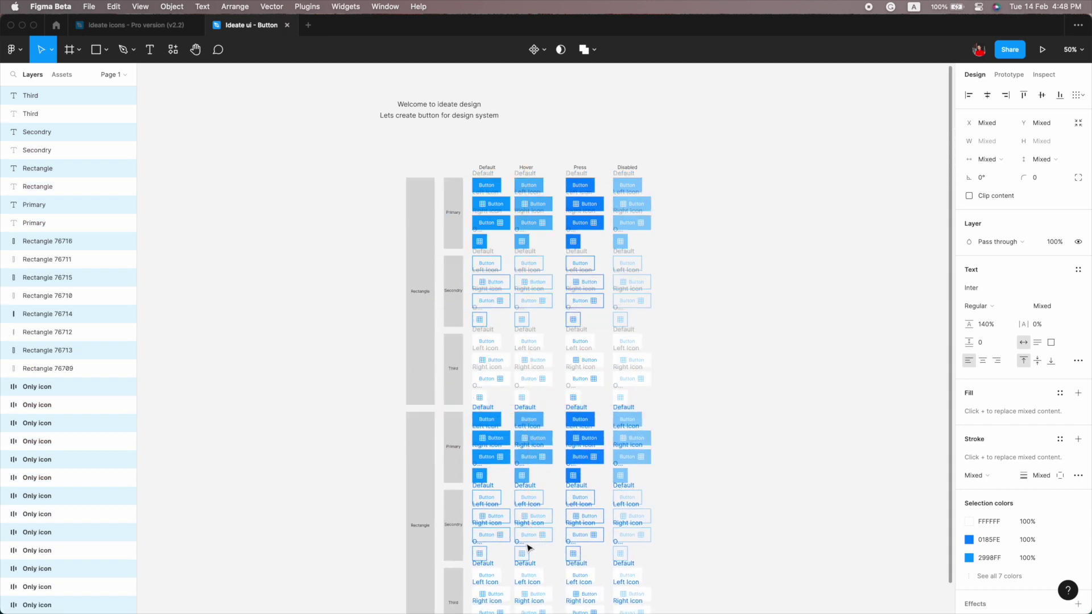
- Set every button in the lower grid copy to a corner radius of 8
{"action": "scroll", "coordinate": [529, 547], "scroll_direction": "down", "scroll_amount": 4}
{"action": "double_click", "coordinate": [419, 415]}
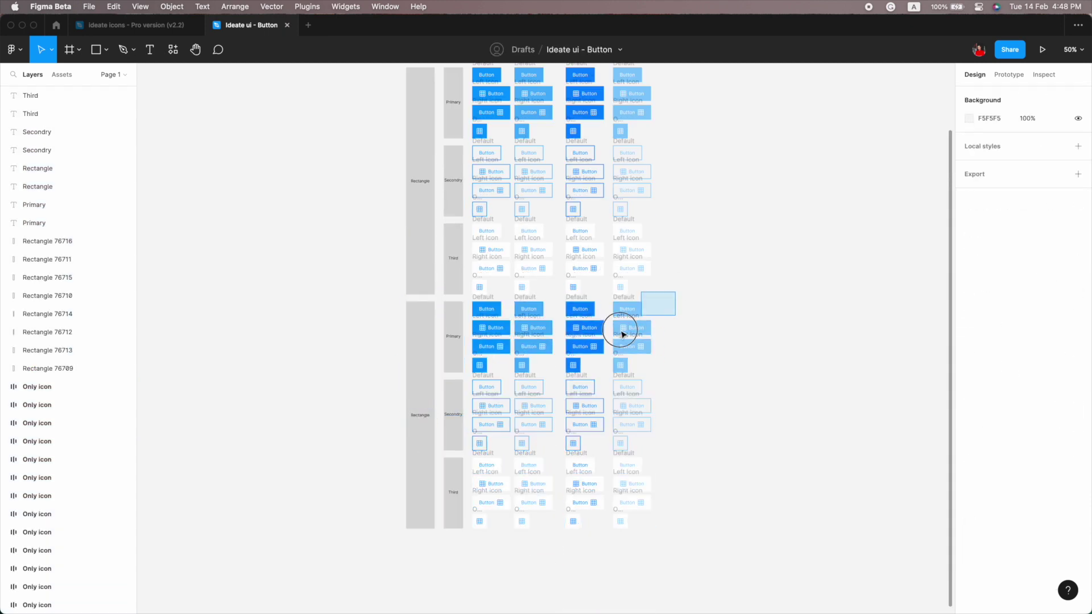
{"action": "left_click_drag", "start_coordinate": [676, 292], "coordinate": [680, 368]}
{"action": "mouse_move", "coordinate": [469, 300]}
{"action": "left_mouse_down"}
{"action": "mouse_move", "coordinate": [607, 345]}
{"action": "mouse_move", "coordinate": [700, 540]}
{"action": "left_mouse_up"}
{"action": "left_click", "coordinate": [1036, 195]}
{"action": "type", "text": "1"}
{"action": "key", "text": "Return"}
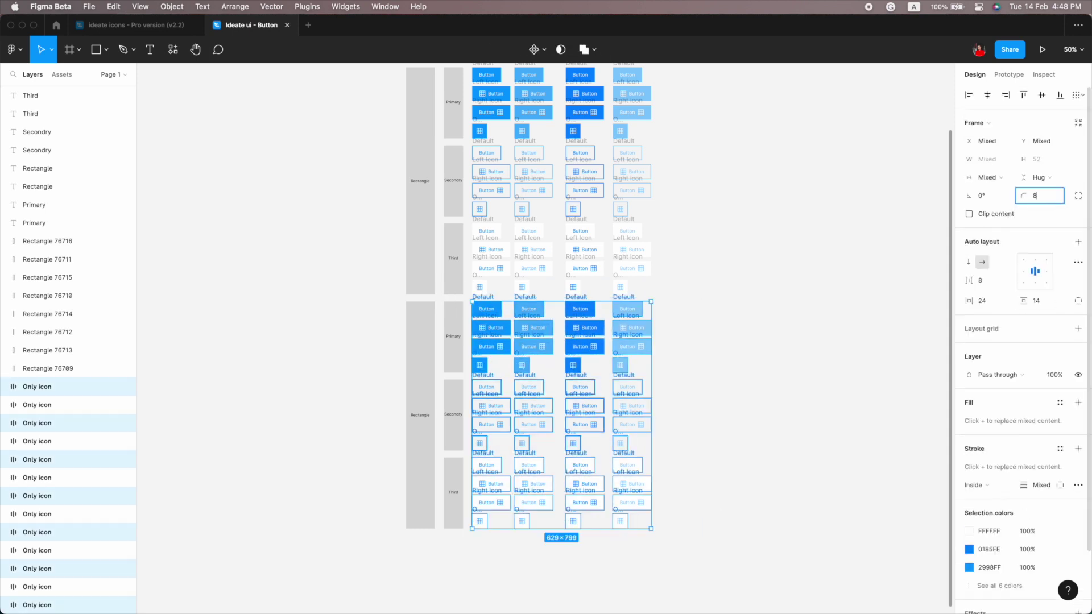
- Rename the lower copy's side bar label to 'Corner 8'
{"action": "double_click", "coordinate": [419, 415]}
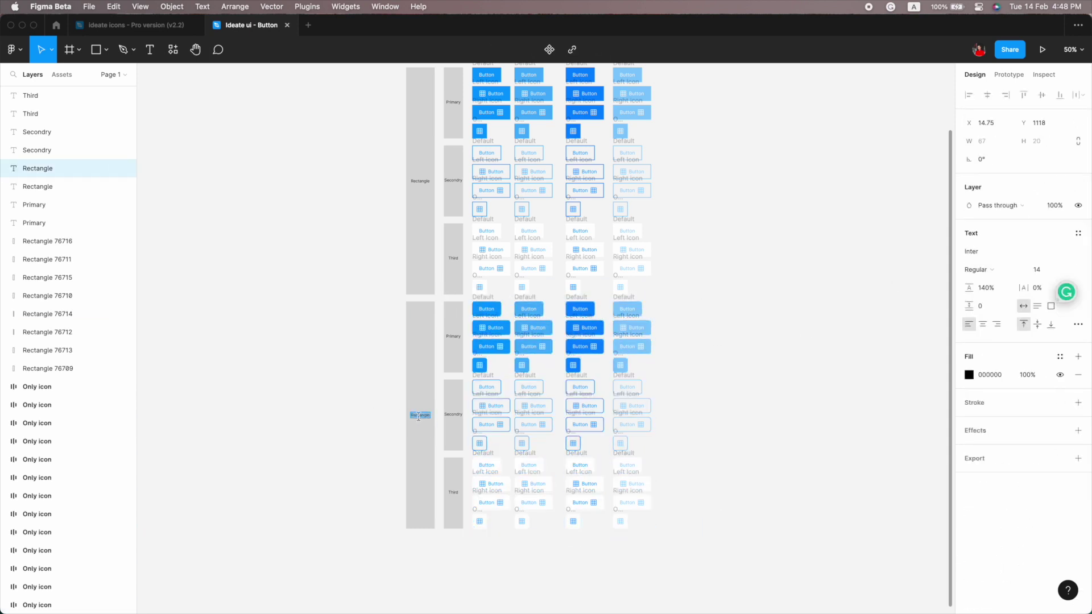
{"action": "type", "text": "Corner 8"}
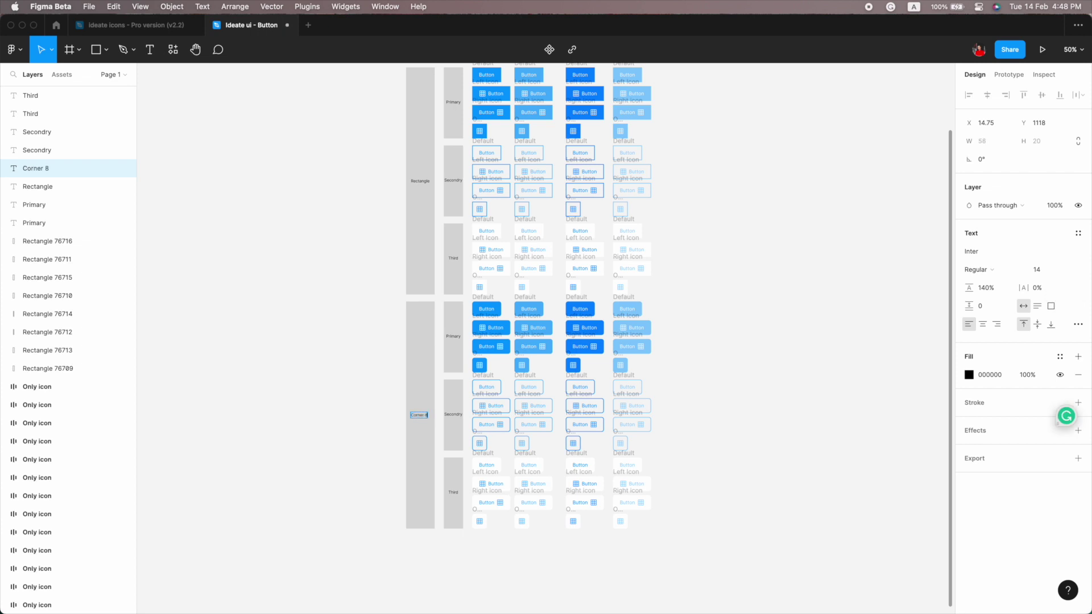
{"action": "left_click", "coordinate": [363, 408]}
{"action": "scroll", "coordinate": [361, 334], "scroll_direction": "down", "scroll_amount": 2}
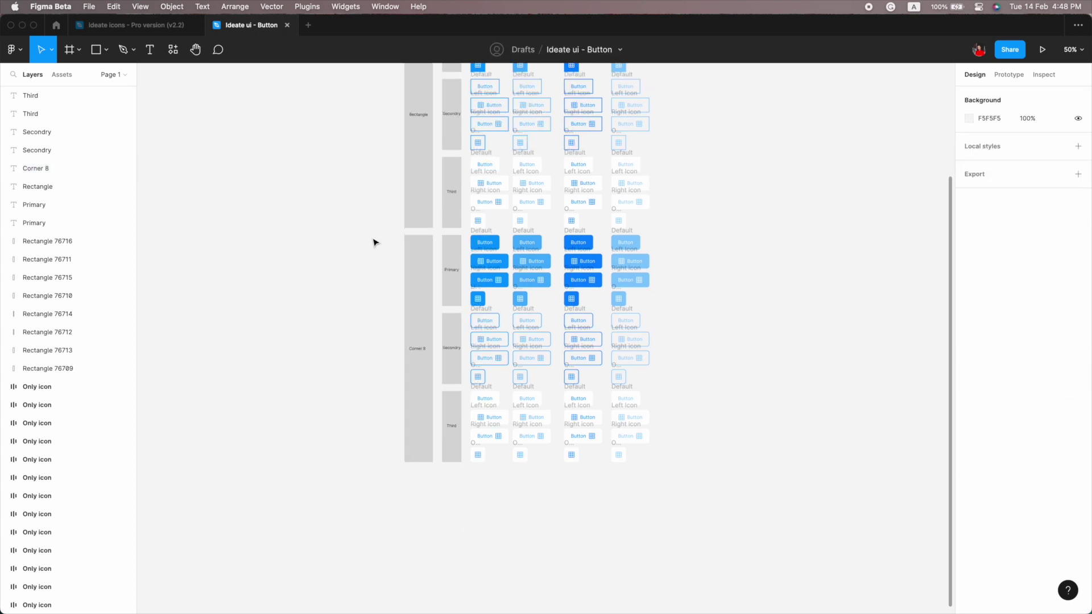
- Duplicate the Corner 8 block further down and relabel the copy 'Rounded'
{"action": "mouse_move", "coordinate": [378, 232]}
{"action": "left_mouse_down"}
{"action": "mouse_move", "coordinate": [505, 263]}
{"action": "mouse_move", "coordinate": [648, 456]}
{"action": "left_mouse_up"}
{"action": "left_click_drag", "start_coordinate": [580, 341], "coordinate": [578, 577]}
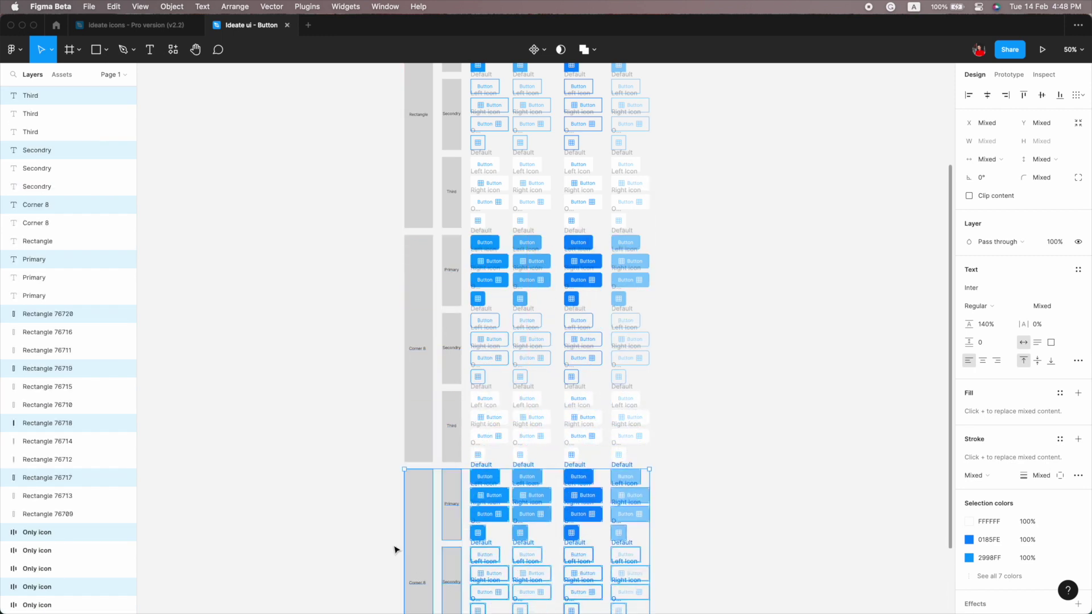
{"action": "scroll", "coordinate": [398, 512], "scroll_direction": "down", "scroll_amount": 3}
{"action": "double_click", "coordinate": [417, 481]}
{"action": "type", "text": "Rounded"}
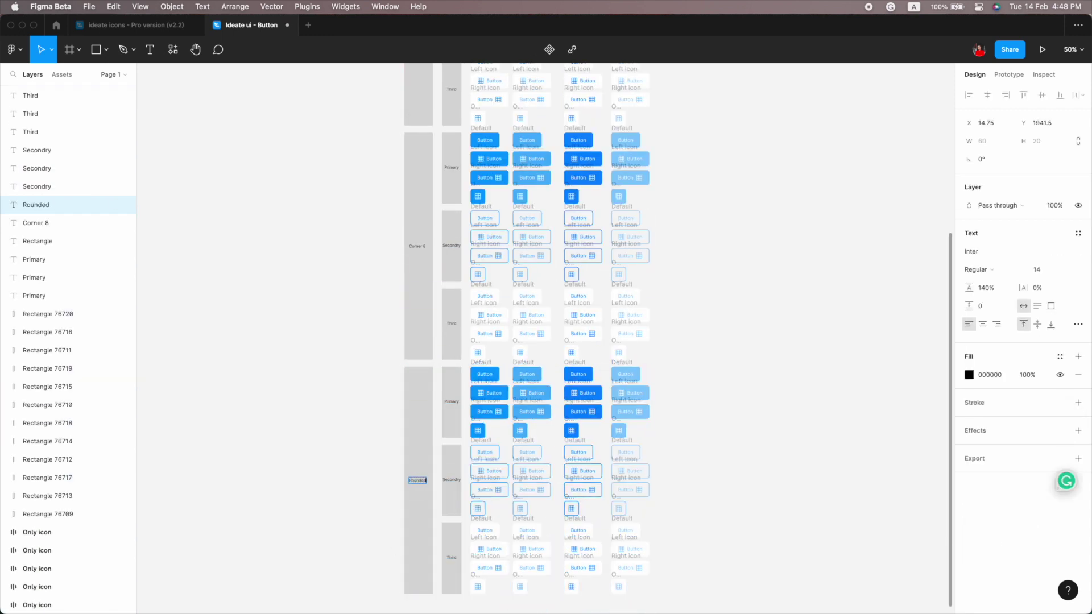
{"action": "key", "text": "ctrl+plus"}
{"action": "scroll", "coordinate": [310, 456], "scroll_direction": "down", "scroll_amount": 5}
{"action": "key", "text": "Escape"}
{"action": "scroll", "coordinate": [382, 140], "scroll_direction": "down", "scroll_amount": 1}
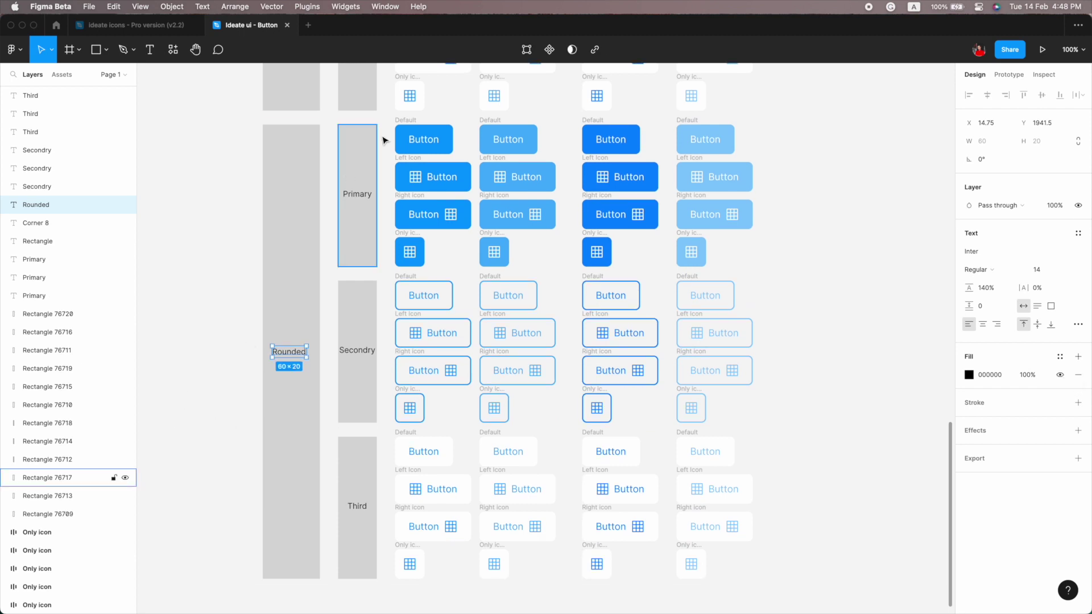
- Give all buttons in the Rounded copy a corner radius of 100
{"action": "left_click_drag", "start_coordinate": [383, 140], "coordinate": [804, 587]}
{"action": "left_click", "coordinate": [1041, 196]}
{"action": "type", "text": "1"}
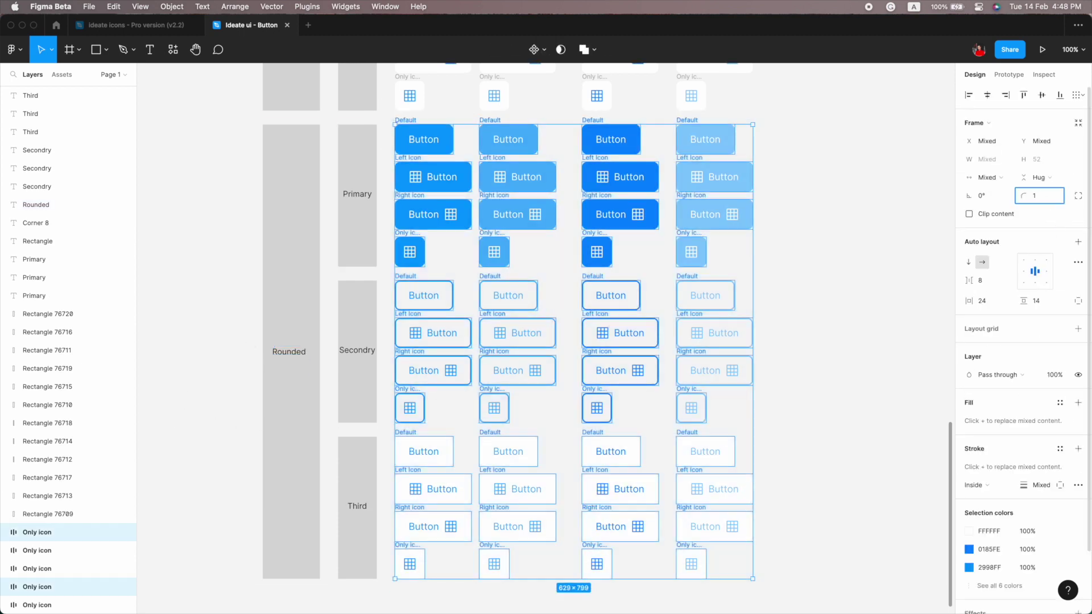
{"action": "type", "text": "00"}
{"action": "key", "text": "Return"}
{"action": "left_click", "coordinate": [824, 311]}
{"action": "key", "text": "ctrl+minus"}
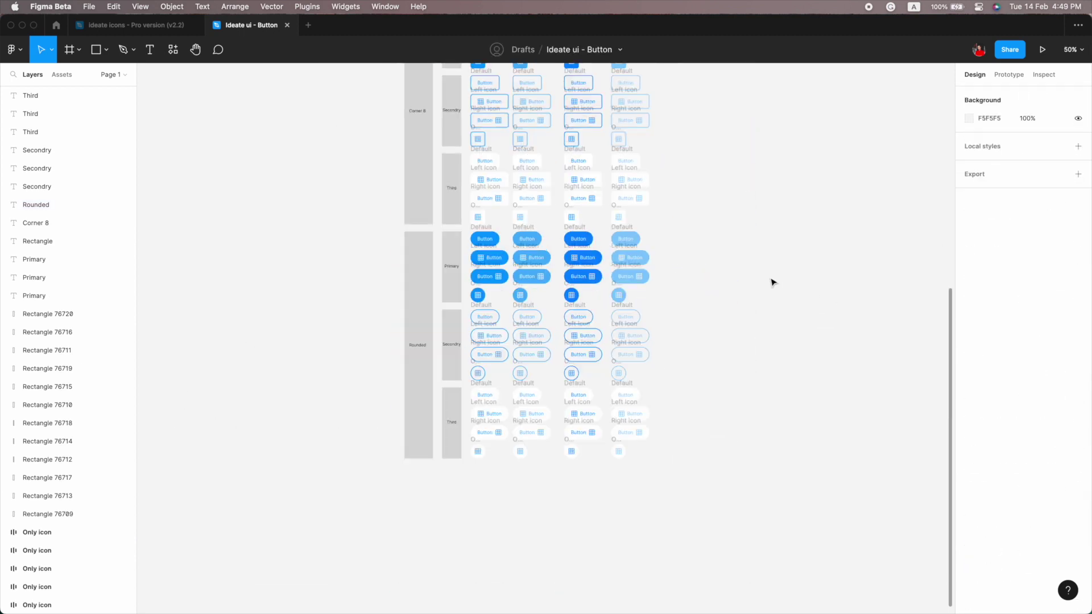
{"action": "scroll", "coordinate": [771, 279], "scroll_direction": "up", "scroll_amount": 5}
{"action": "scroll", "coordinate": [770, 279], "scroll_direction": "up", "scroll_amount": 2}
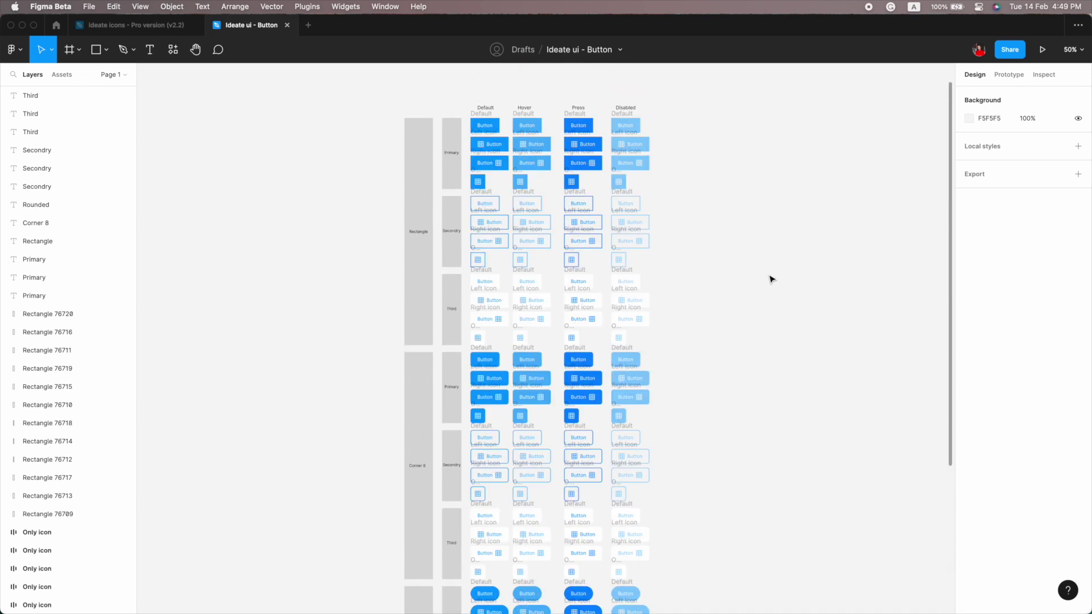
- Select the buttons of all three grids and create a component set from them
{"action": "left_click_drag", "start_coordinate": [466, 116], "coordinate": [688, 608]}
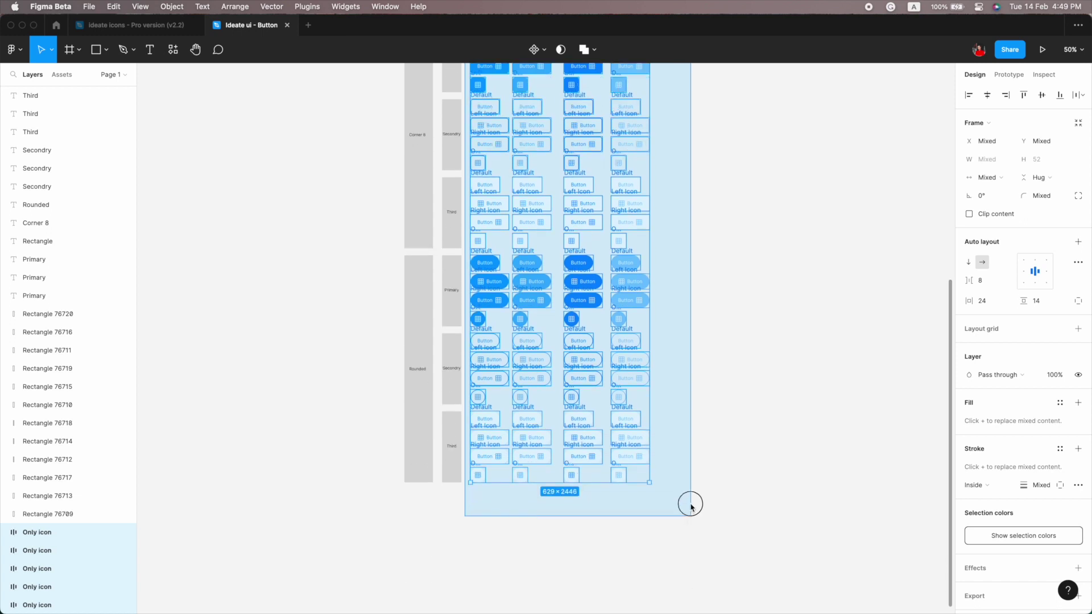
{"action": "left_click_drag", "start_coordinate": [688, 608], "coordinate": [690, 493]}
{"action": "left_click", "coordinate": [544, 49]}
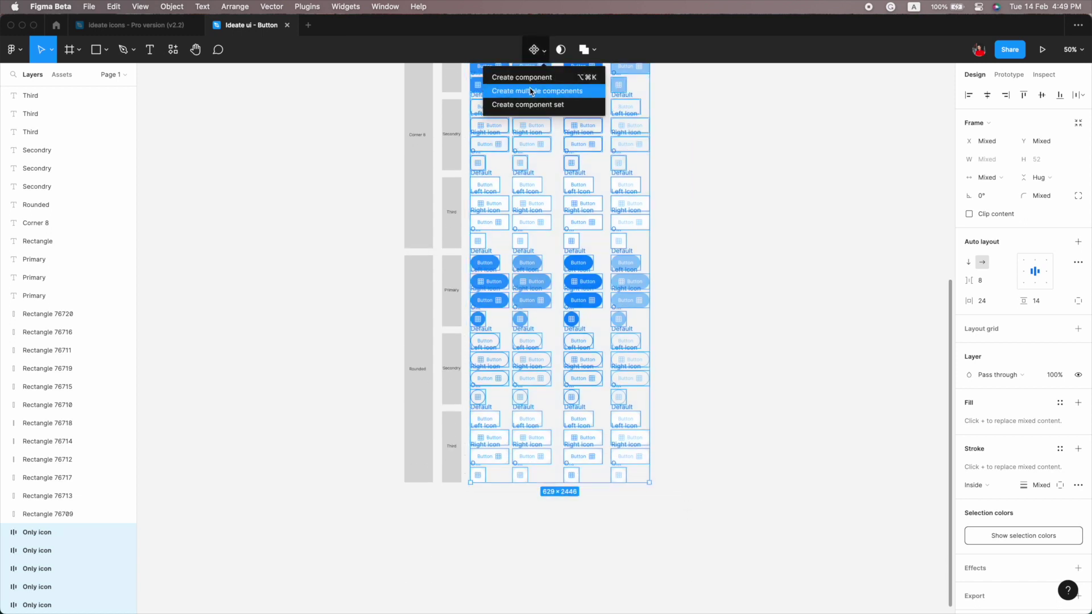
{"action": "left_click", "coordinate": [531, 105]}
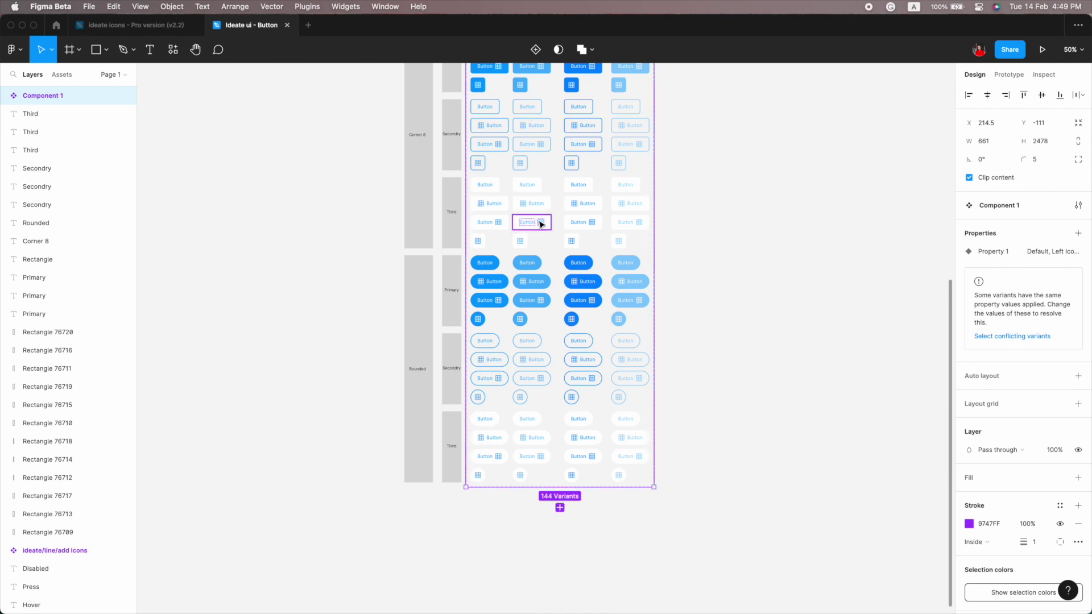
{"action": "scroll", "coordinate": [540, 224], "scroll_direction": "up", "scroll_amount": 4}
{"action": "scroll", "coordinate": [541, 224], "scroll_direction": "up", "scroll_amount": 3}
{"action": "scroll", "coordinate": [540, 224], "scroll_direction": "up", "scroll_amount": 3}
- Select Component 1's variants, collapse expanded layers, and view it among local components
{"action": "key", "text": "Escape"}
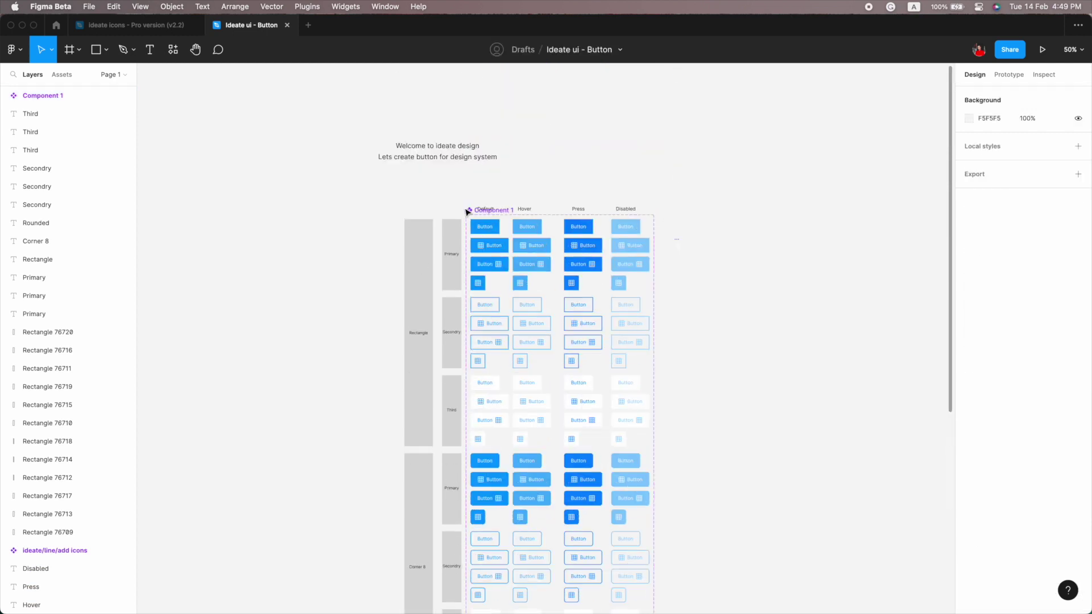
{"action": "left_click_drag", "start_coordinate": [468, 212], "coordinate": [467, 216]}
{"action": "key", "text": "Return"}
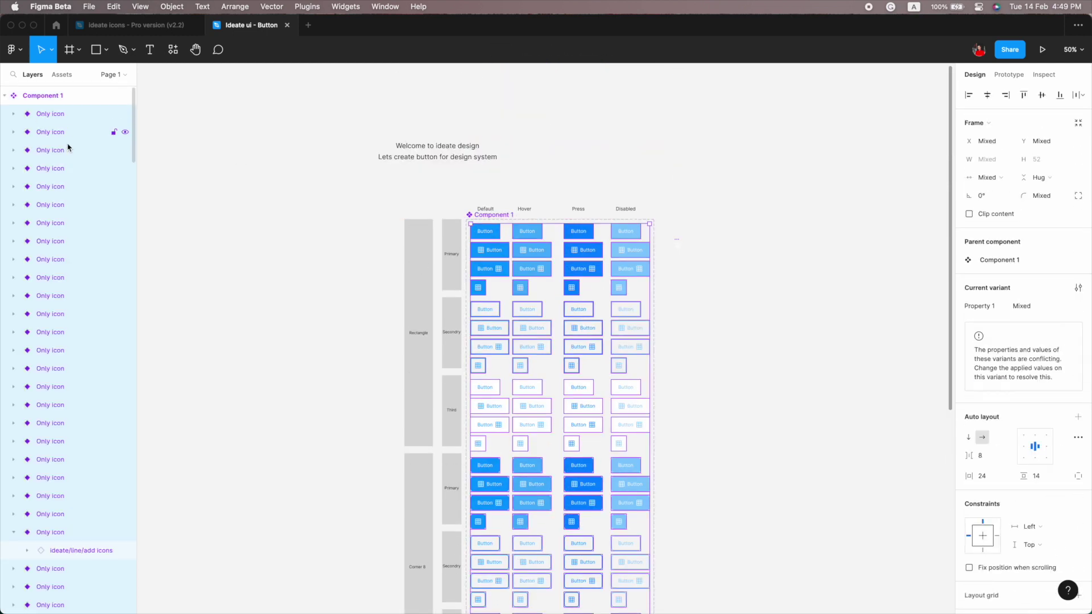
{"action": "scroll", "coordinate": [51, 342], "scroll_direction": "down", "scroll_amount": 2}
{"action": "scroll", "coordinate": [22, 410], "scroll_direction": "down", "scroll_amount": 2}
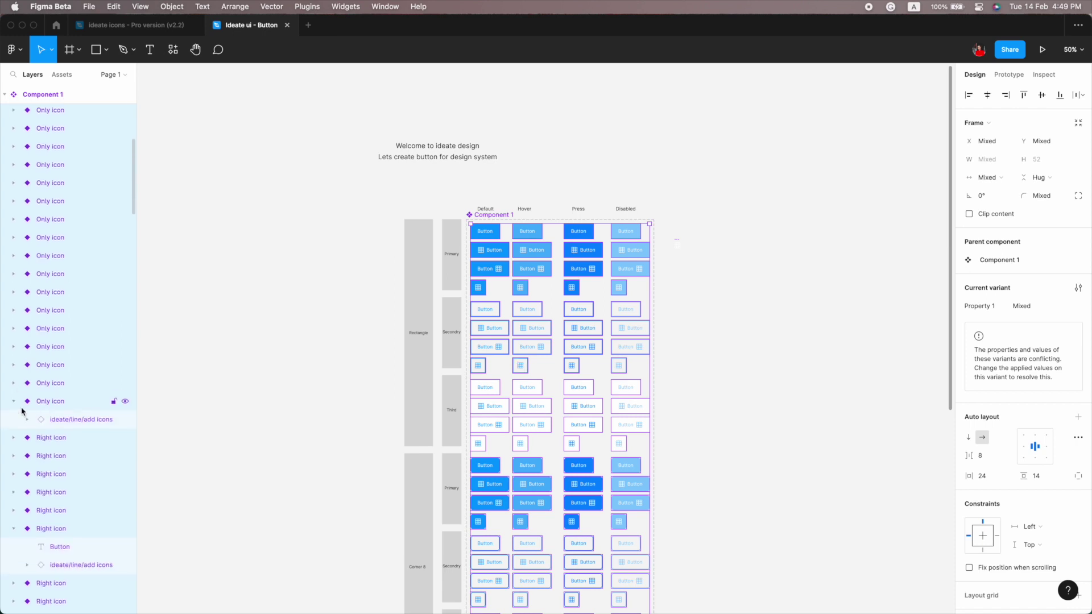
{"action": "left_click", "coordinate": [13, 402]}
{"action": "left_click", "coordinate": [13, 510]}
{"action": "scroll", "coordinate": [8, 477], "scroll_direction": "down", "scroll_amount": 5}
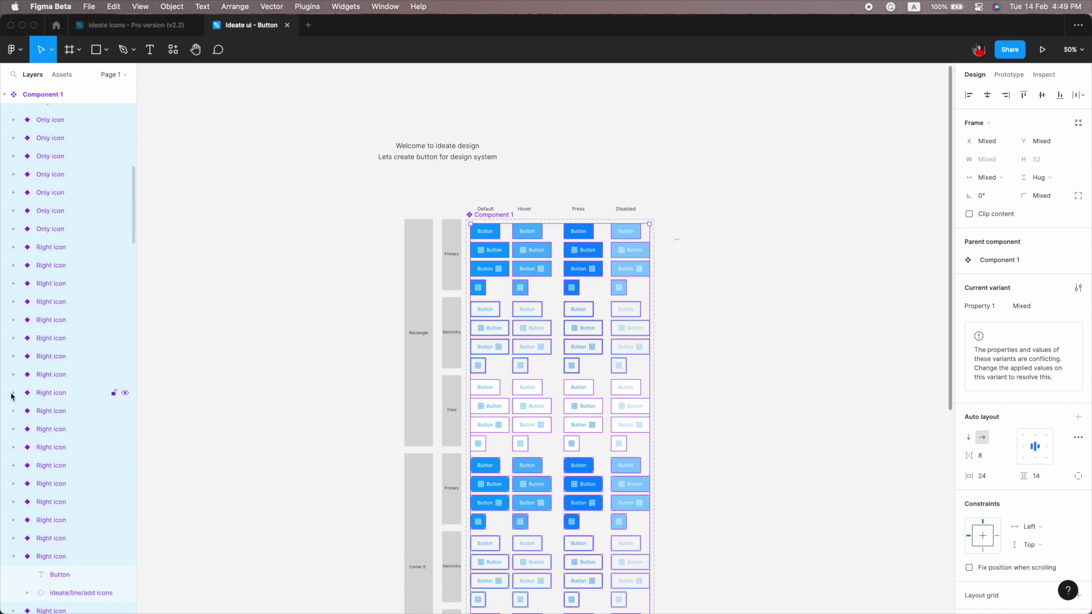
{"action": "left_click", "coordinate": [62, 74]}
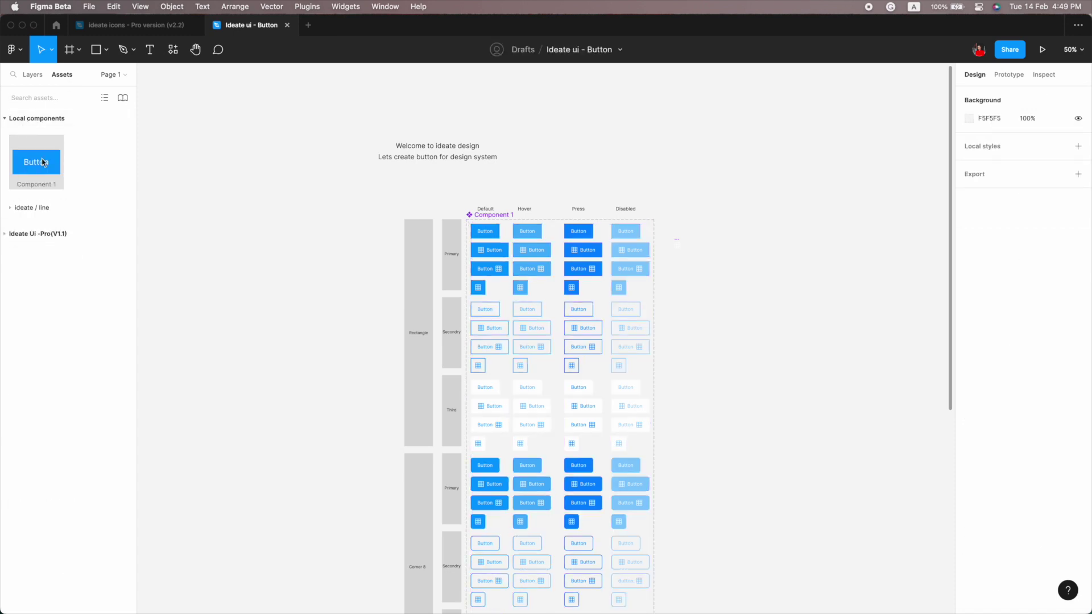
- Place a Component 1 instance beside the grid and switch it to the Right icon variant
{"action": "left_click_drag", "start_coordinate": [59, 162], "coordinate": [740, 305]}
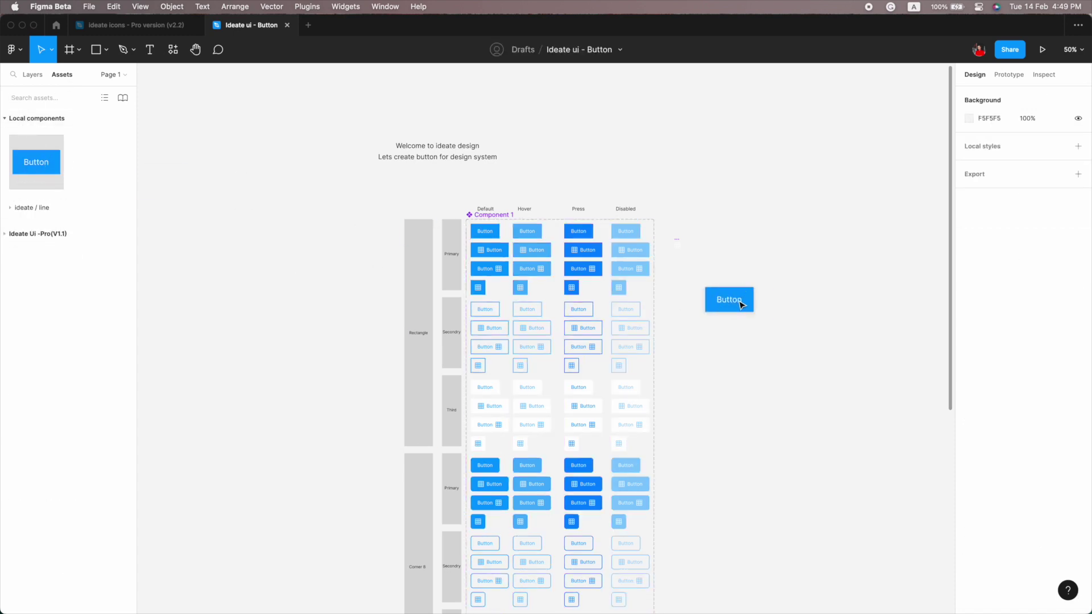
{"action": "left_click", "coordinate": [1040, 259]}
{"action": "left_click", "coordinate": [1040, 259]}
{"action": "left_click", "coordinate": [1042, 276]}
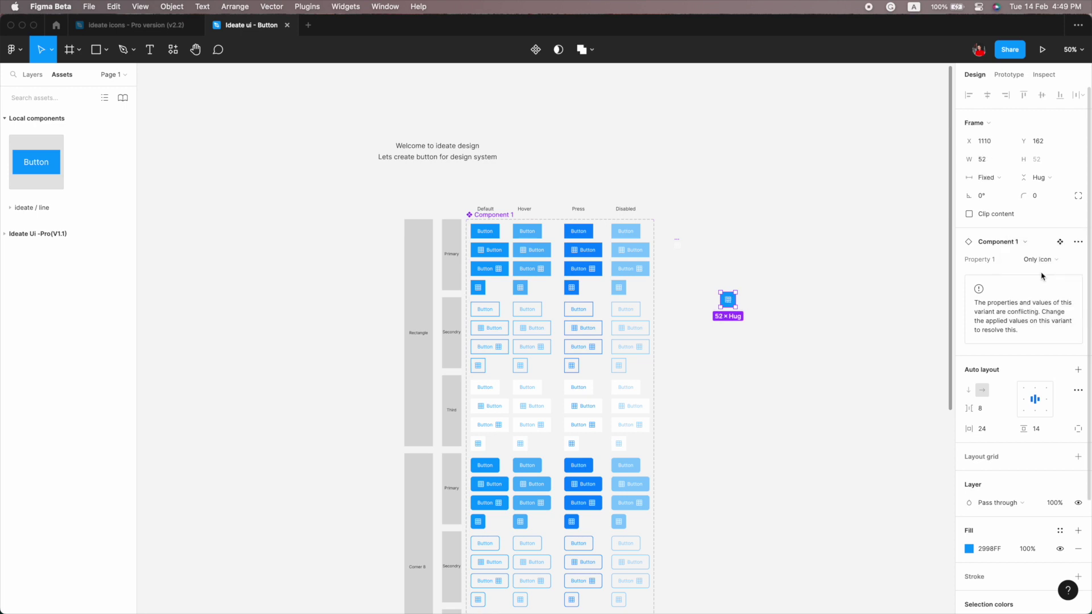
{"action": "left_click", "coordinate": [1032, 256]}
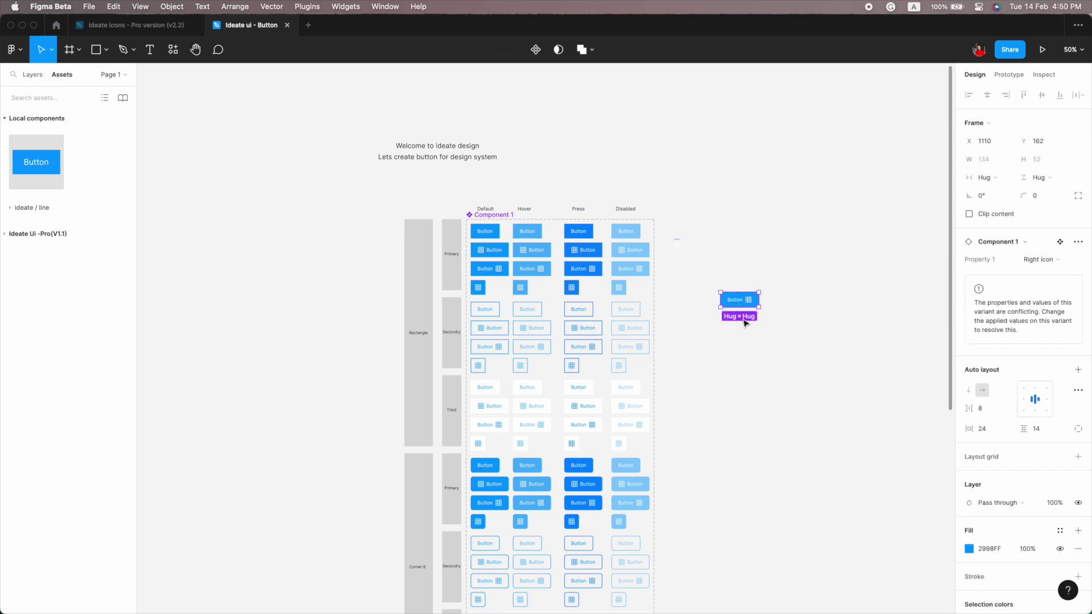
{"action": "scroll", "coordinate": [660, 226], "scroll_direction": "down", "scroll_amount": 2}
- Paste an add icon instance onto the canvas and reselect the standalone button
{"action": "left_click", "coordinate": [638, 166]}
{"action": "key", "text": "super+v"}
{"action": "left_click", "coordinate": [694, 252]}
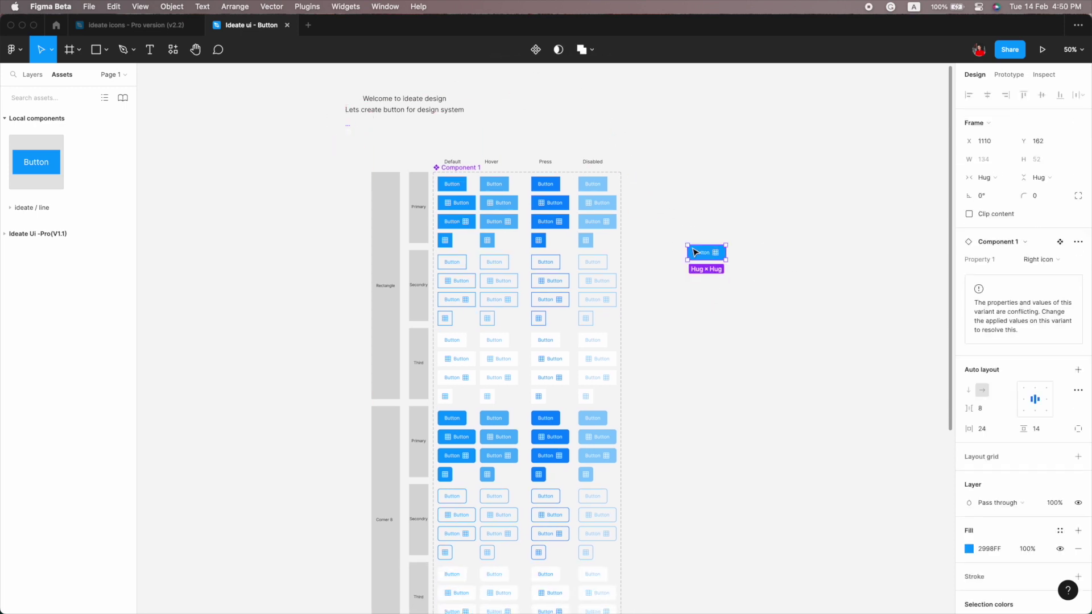
{"action": "left_click", "coordinate": [699, 211]}
{"action": "left_click", "coordinate": [701, 252]}
{"action": "left_click", "coordinate": [697, 228]}
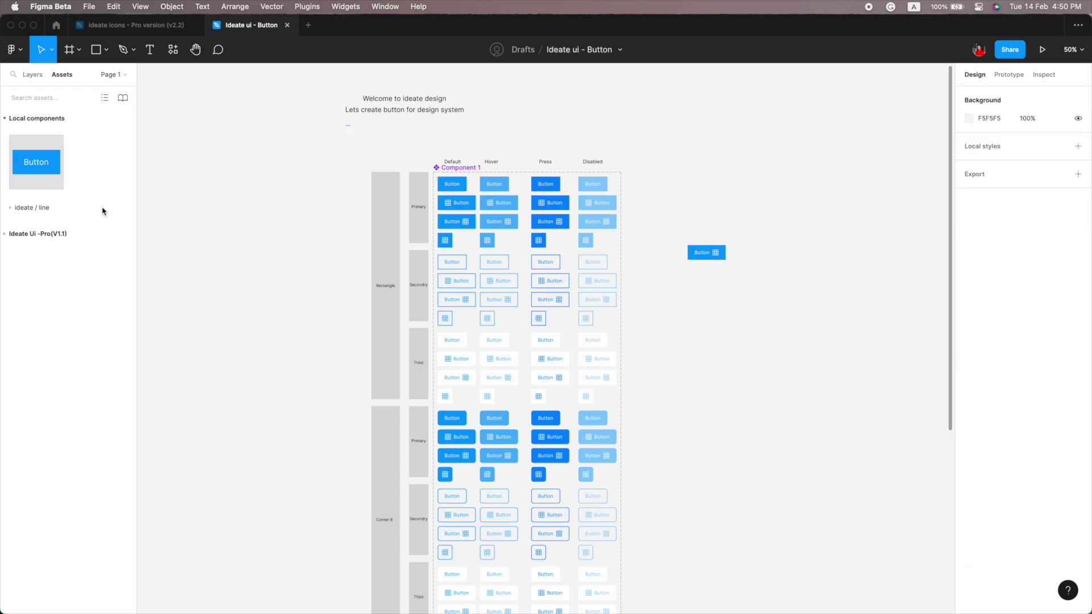
- Rename the Default variant to Edge=Rectangle, Type=Primary, State=Default, Left/Right/Only icon=False
{"action": "left_click", "coordinate": [452, 183]}
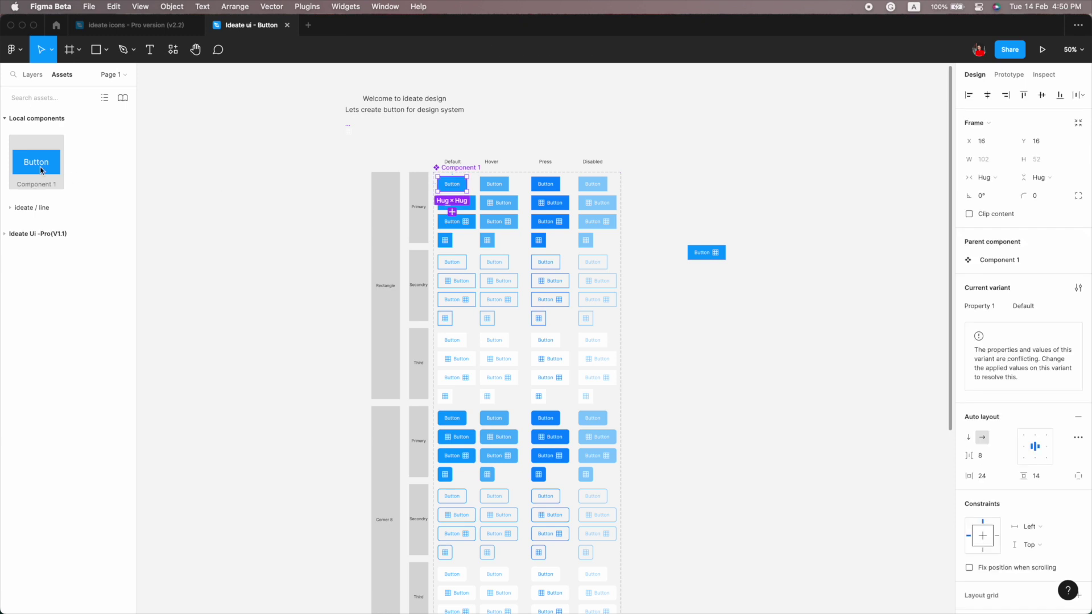
{"action": "left_click", "coordinate": [32, 74]}
{"action": "double_click", "coordinate": [48, 360]}
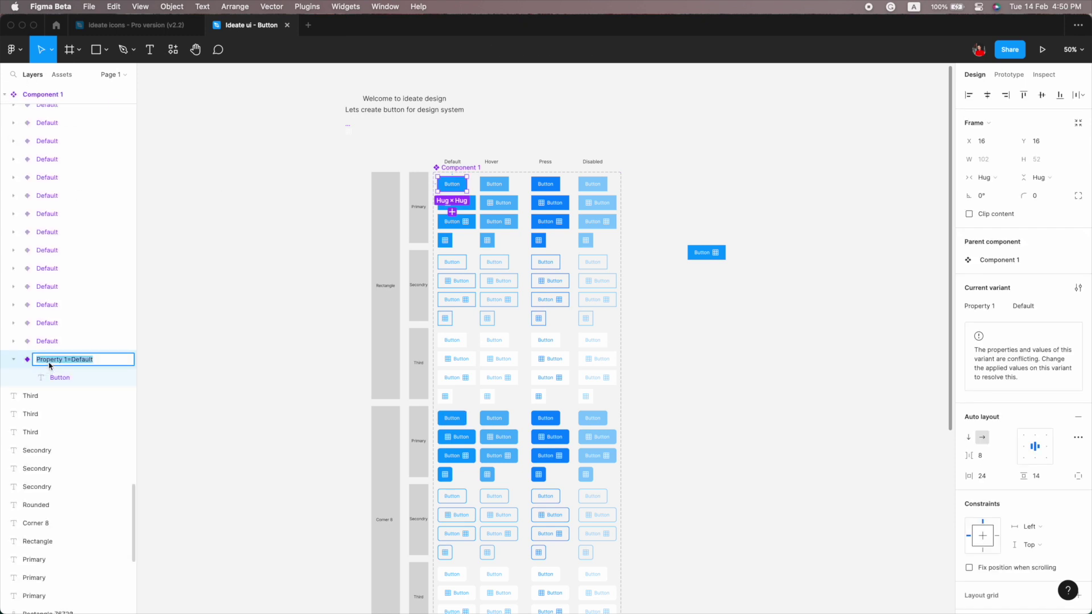
{"action": "type", "text": "E"}
{"action": "key", "text": "Right"}
{"action": "key", "text": "Right"}
{"action": "key", "text": "Right"}
{"action": "key", "text": "Right"}
{"action": "key", "text": "Right"}
{"action": "key", "text": "Right"}
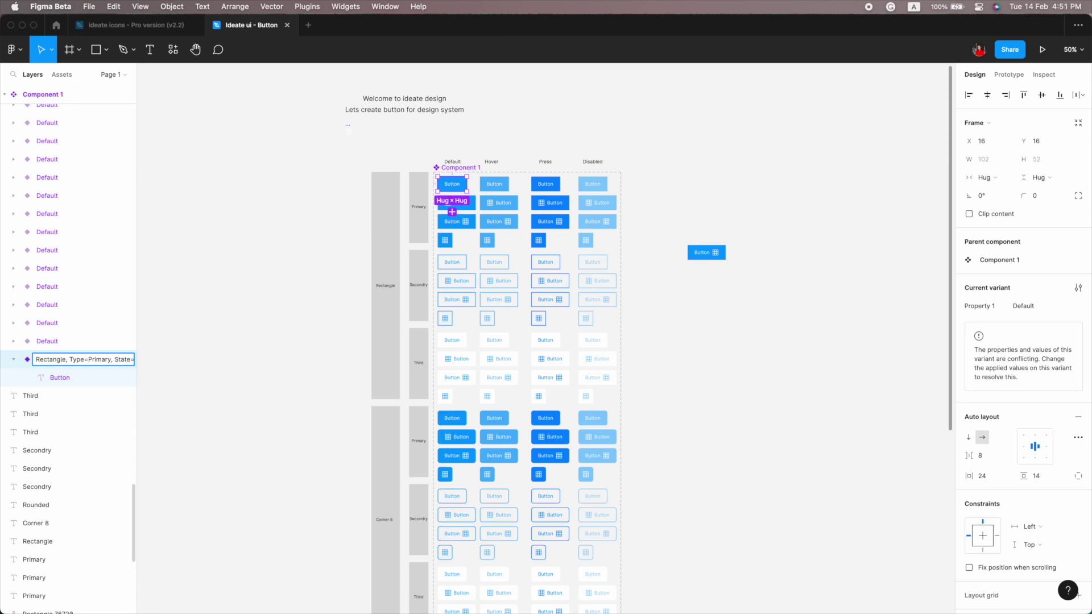
{"action": "key", "text": "Right"}
{"action": "key", "text": "Right"}
{"action": "key", "text": "Right"}
{"action": "key", "text": "Right"}
{"action": "key", "text": "Right"}
{"action": "key", "text": "Right"}
{"action": "key", "text": "Right"}
{"action": "key", "text": "Right"}
{"action": "key", "text": "Right"}
{"action": "key", "text": "Right"}
{"action": "key", "text": "Right"}
{"action": "key", "text": "Right"}
{"action": "key", "text": "Right"}
{"action": "key", "text": "Right"}
{"action": "key", "text": "Right"}
{"action": "key", "text": "Right"}
{"action": "key", "text": "Right"}
{"action": "key", "text": "Right"}
{"action": "key", "text": "Right"}
{"action": "key", "text": "Right"}
{"action": "key", "text": "Right"}
{"action": "key", "text": "Right"}
{"action": "key", "text": "Right"}
{"action": "key", "text": "Right"}
{"action": "key", "text": "Right"}
{"action": "key", "text": "Right"}
{"action": "key", "text": "Right"}
{"action": "key", "text": "Right"}
{"action": "key", "text": "Right"}
{"action": "key", "text": "Right"}
{"action": "key", "text": "Right"}
{"action": "key", "text": "Right"}
{"action": "key", "text": "Right"}
{"action": "key", "text": "Right"}
{"action": "key", "text": "Right"}
{"action": "key", "text": "Right"}
{"action": "key", "text": "Right"}
{"action": "key", "text": "Right"}
{"action": "key", "text": "Right"}
{"action": "key", "text": "Right"}
{"action": "key", "text": "Right"}
{"action": "key", "text": "Right"}
{"action": "key", "text": "Right"}
{"action": "key", "text": "Right"}
{"action": "key", "text": "Right"}
{"action": "key", "text": "Right"}
{"action": "key", "text": "Right"}
{"action": "key", "text": "Right"}
{"action": "key", "text": "Right"}
{"action": "key", "text": "Right"}
{"action": "key", "text": "Right"}
{"action": "key", "text": "Right"}
{"action": "key", "text": "Right"}
{"action": "key", "text": "Right"}
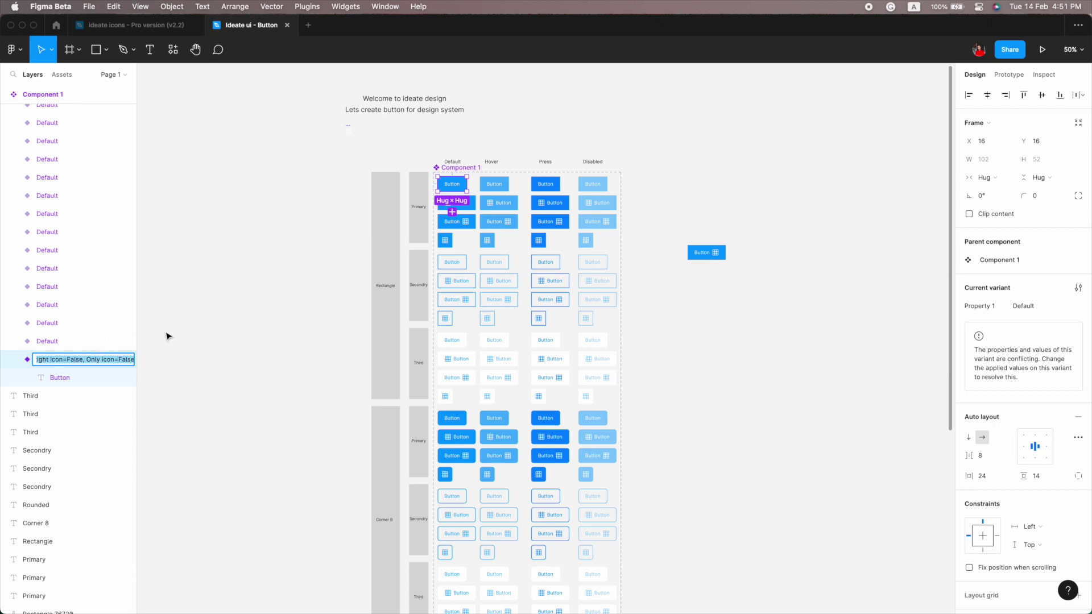
{"action": "left_click", "coordinate": [222, 328]}
- Paste the variant name as a text layer placed just above the grid
{"action": "left_click", "coordinate": [688, 256]}
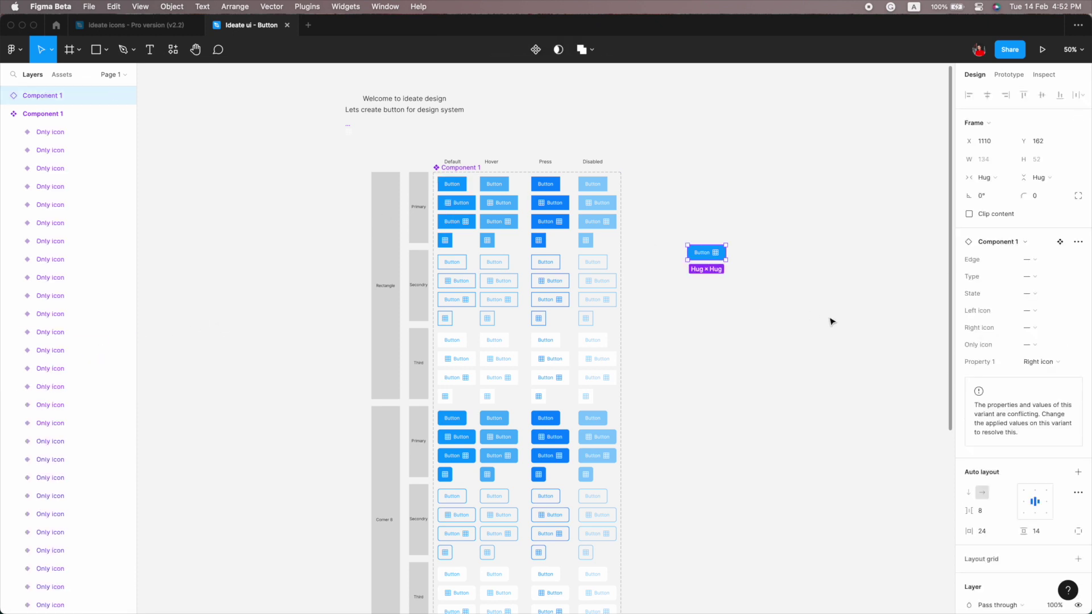
{"action": "key", "text": "super+v"}
{"action": "left_click_drag", "start_coordinate": [598, 339], "coordinate": [631, 135]}
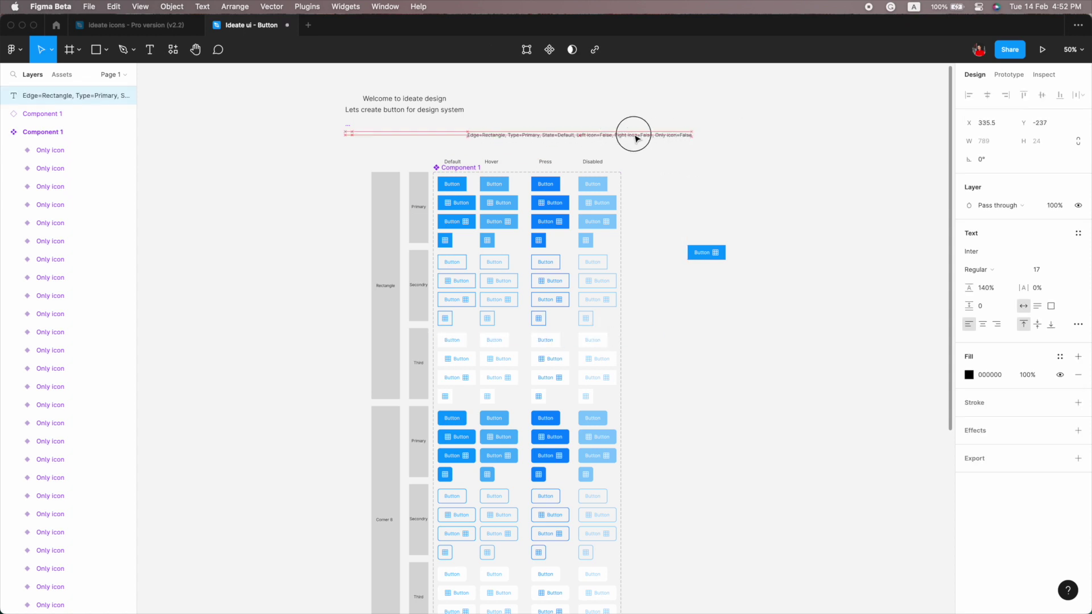
{"action": "left_click_drag", "start_coordinate": [512, 140], "coordinate": [478, 152]}
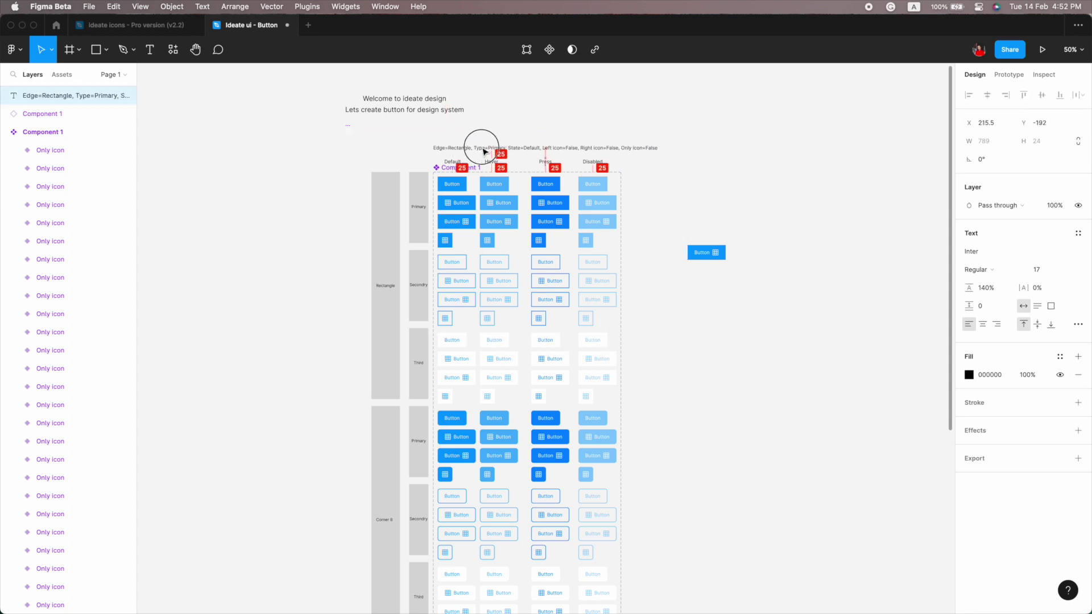
- Move the Left icon variant below the renamed one and name it with Left icon=True
{"action": "left_click", "coordinate": [465, 203]}
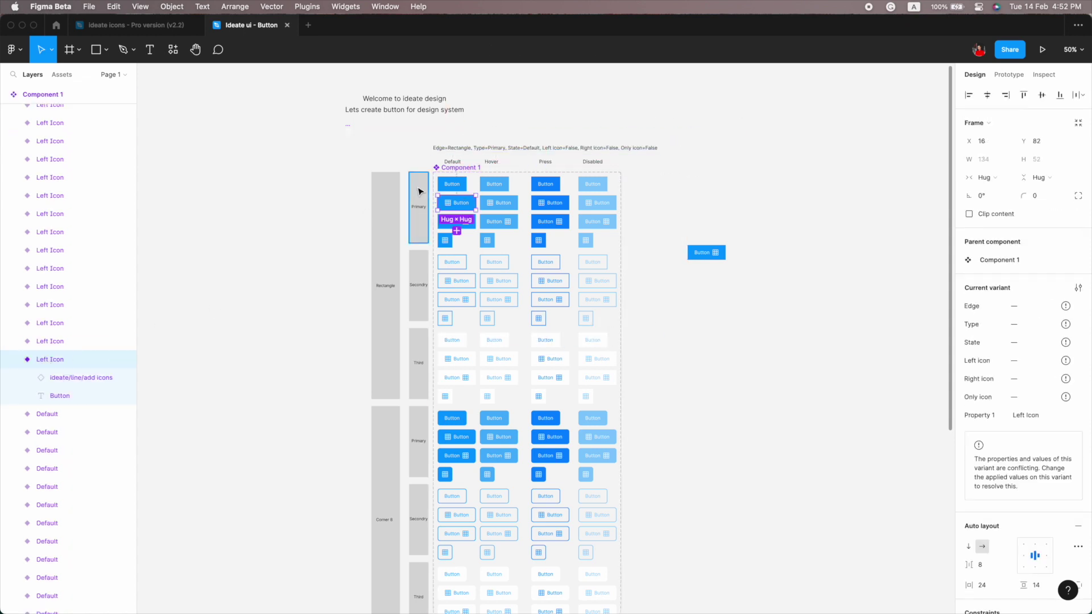
{"action": "left_click", "coordinate": [452, 184]}
{"action": "key", "text": "alt+l"}
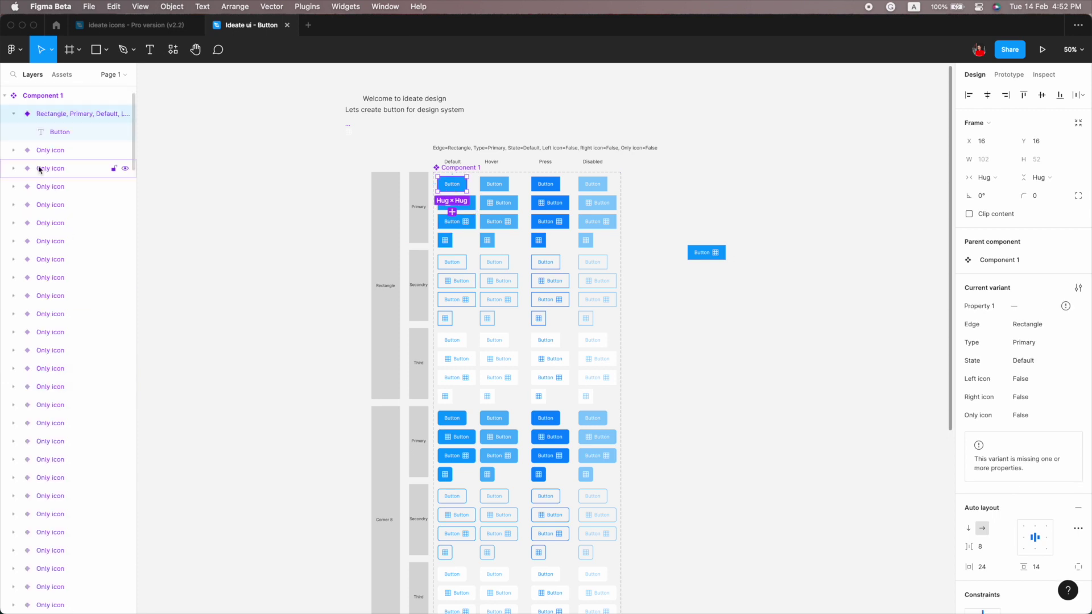
{"action": "left_click", "coordinate": [13, 113]}
{"action": "key", "text": "Tab"}
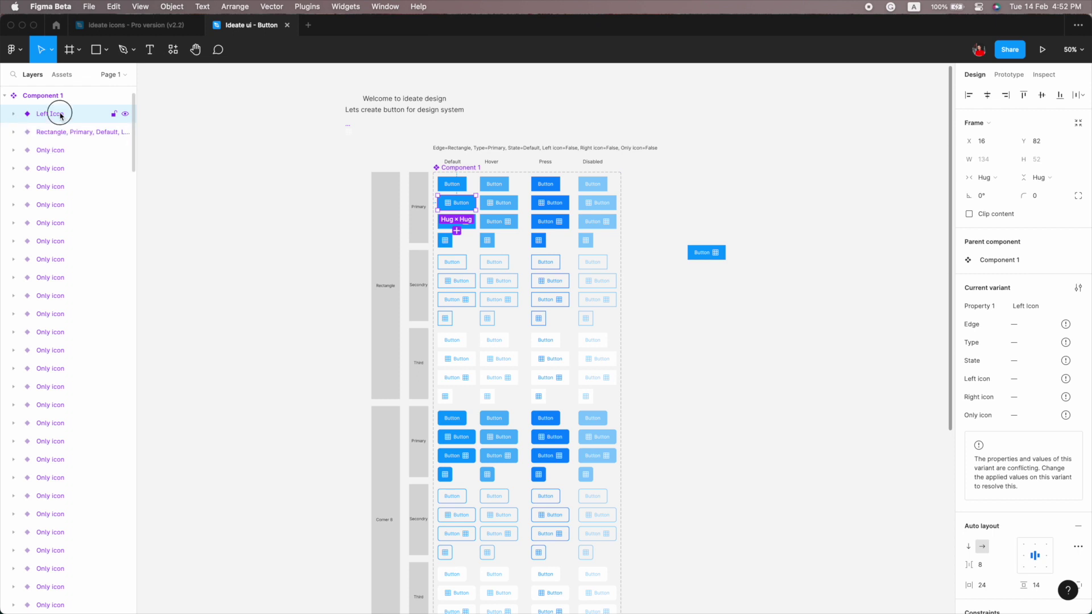
{"action": "left_click_drag", "start_coordinate": [57, 114], "coordinate": [62, 138]}
{"action": "double_click", "coordinate": [59, 132]}
{"action": "key", "text": "super+v"}
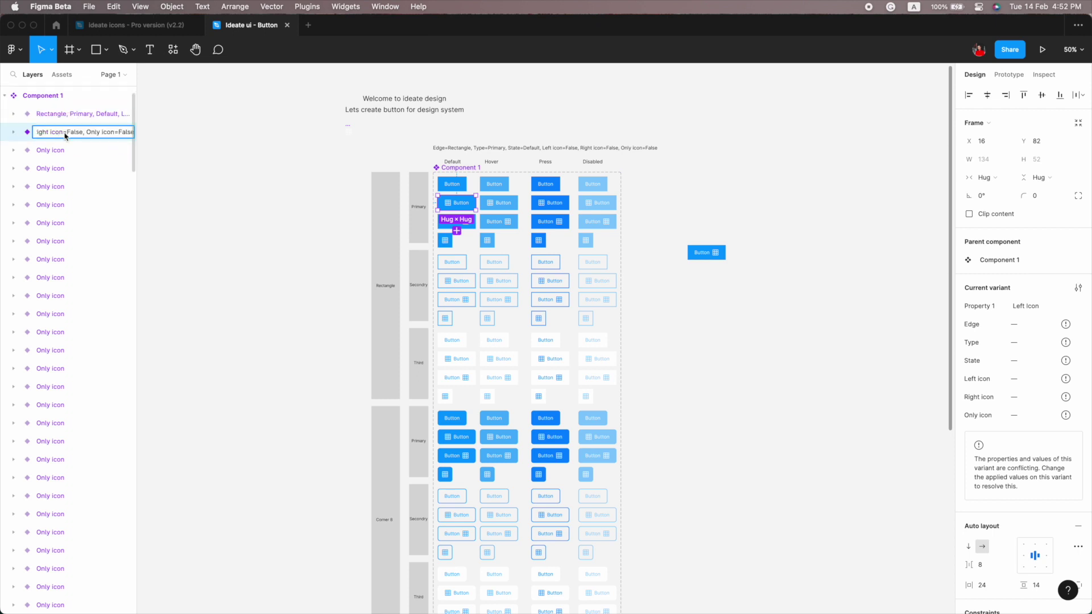
{"action": "key", "text": "Left"}
{"action": "key", "text": "Left"}
{"action": "key", "text": "Left"}
{"action": "key", "text": "Left"}
{"action": "key", "text": "Left"}
{"action": "key", "text": "Left"}
{"action": "type", "text": "True"}
{"action": "key", "text": "Return"}
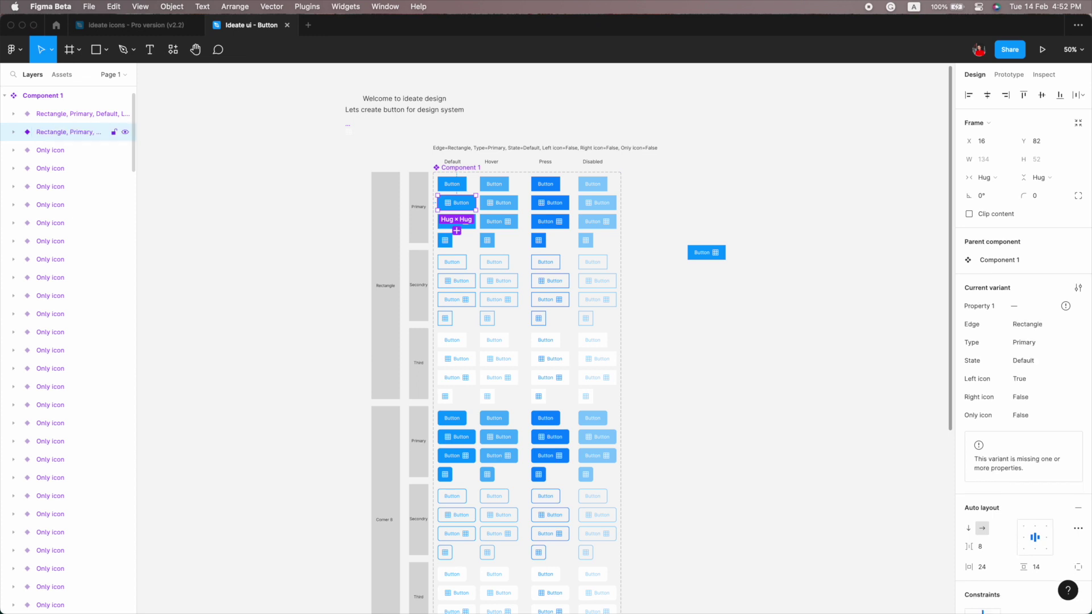
- Reorder the Right icon variant and name it with Right icon=True
{"action": "left_click", "coordinate": [457, 221]}
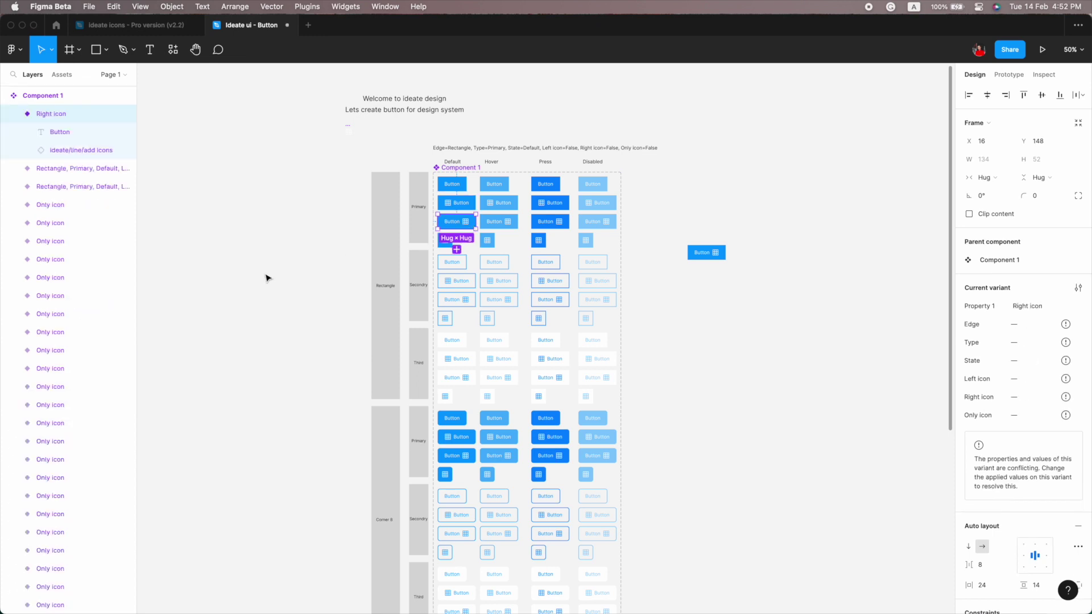
{"action": "left_click_drag", "start_coordinate": [53, 115], "coordinate": [56, 151]}
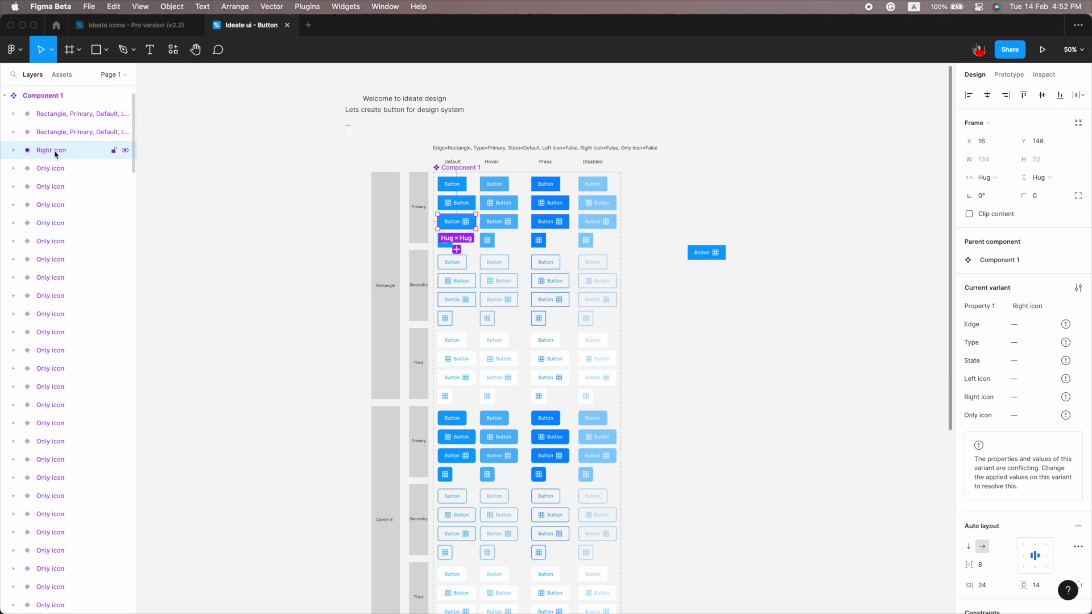
{"action": "double_click", "coordinate": [55, 152]}
{"action": "key", "text": "super+v"}
{"action": "key", "text": "Home"}
{"action": "key", "text": "Return"}
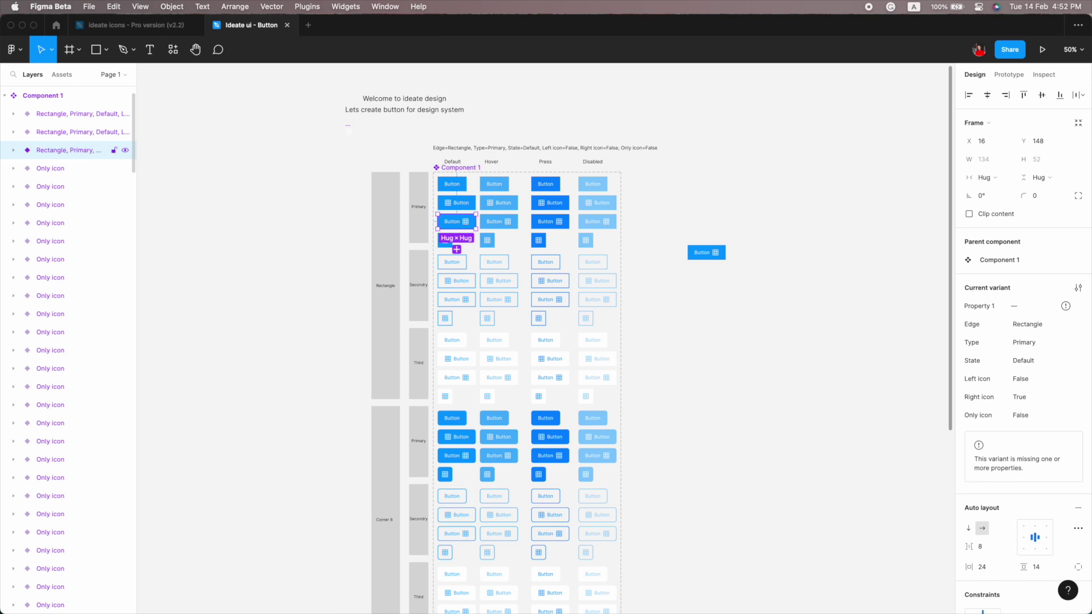
{"action": "left_click", "coordinate": [368, 232]}
- Reorder the Only icon variant and name it with Only icon=True
{"action": "left_click", "coordinate": [444, 240]}
{"action": "left_click_drag", "start_coordinate": [85, 357], "coordinate": [51, 108]}
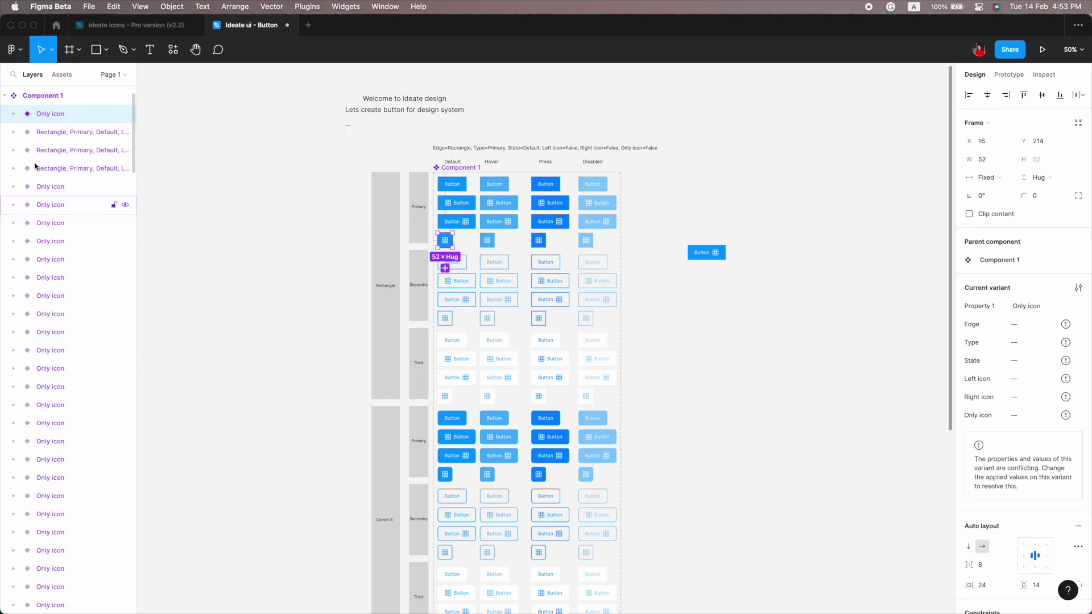
{"action": "left_click_drag", "start_coordinate": [58, 158], "coordinate": [57, 172]}
{"action": "double_click", "coordinate": [80, 168]}
{"action": "key", "text": "ctrl+v"}
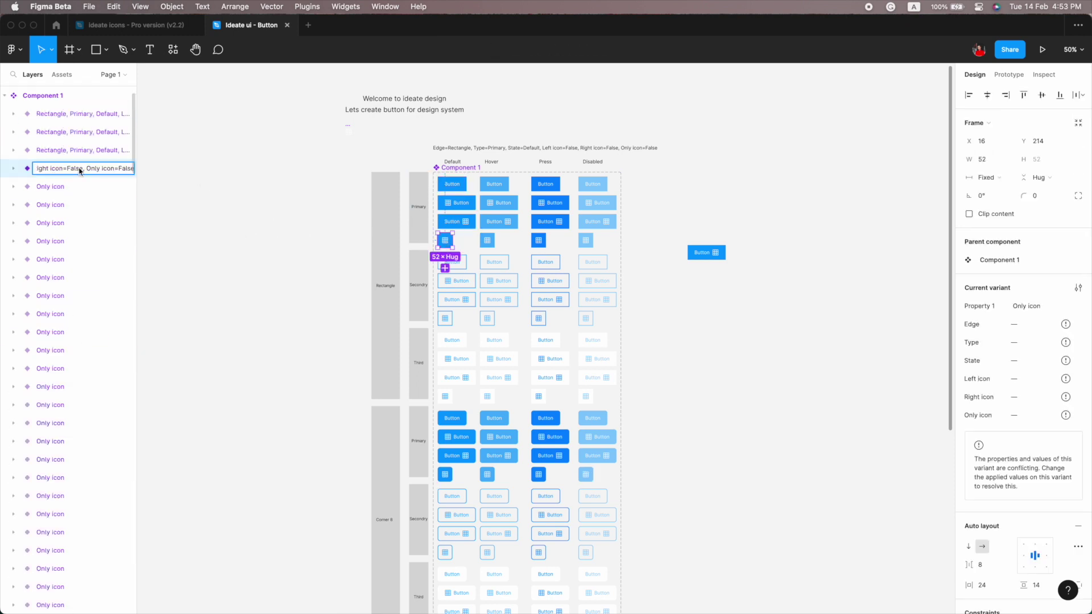
{"action": "key", "text": "Return"}
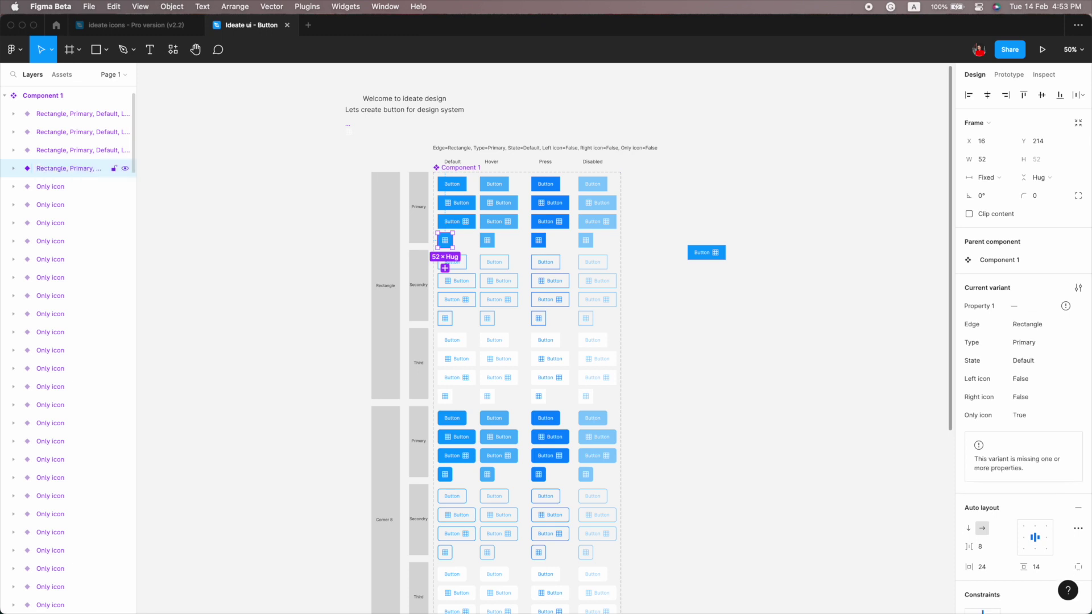
- Test the standalone button instance by toggling its Right icon property on and back off
{"action": "left_click", "coordinate": [265, 236]}
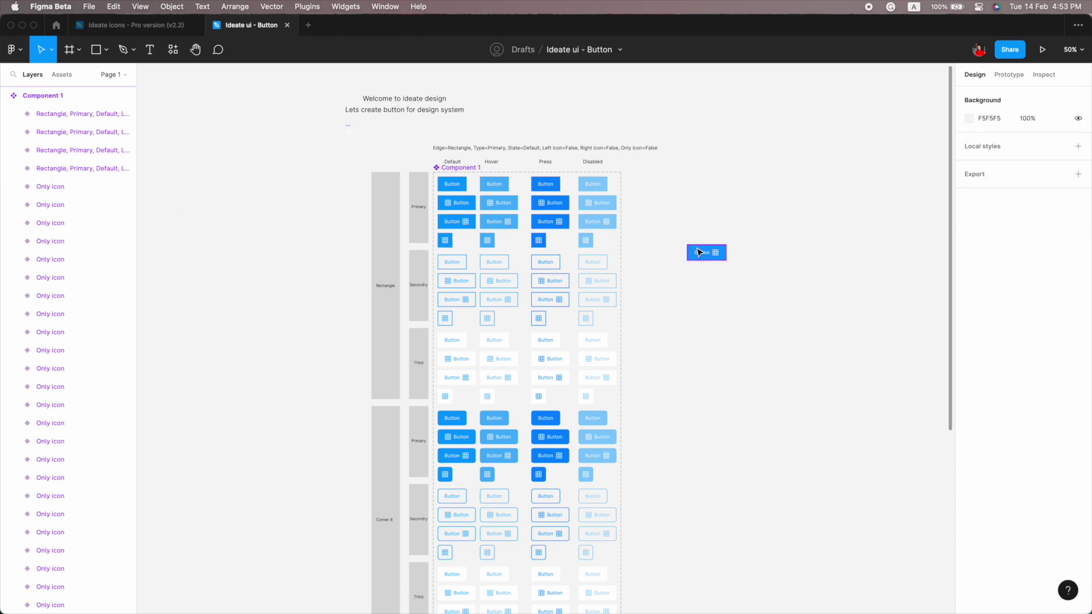
{"action": "left_click", "coordinate": [706, 252]}
{"action": "left_click", "coordinate": [1030, 346]}
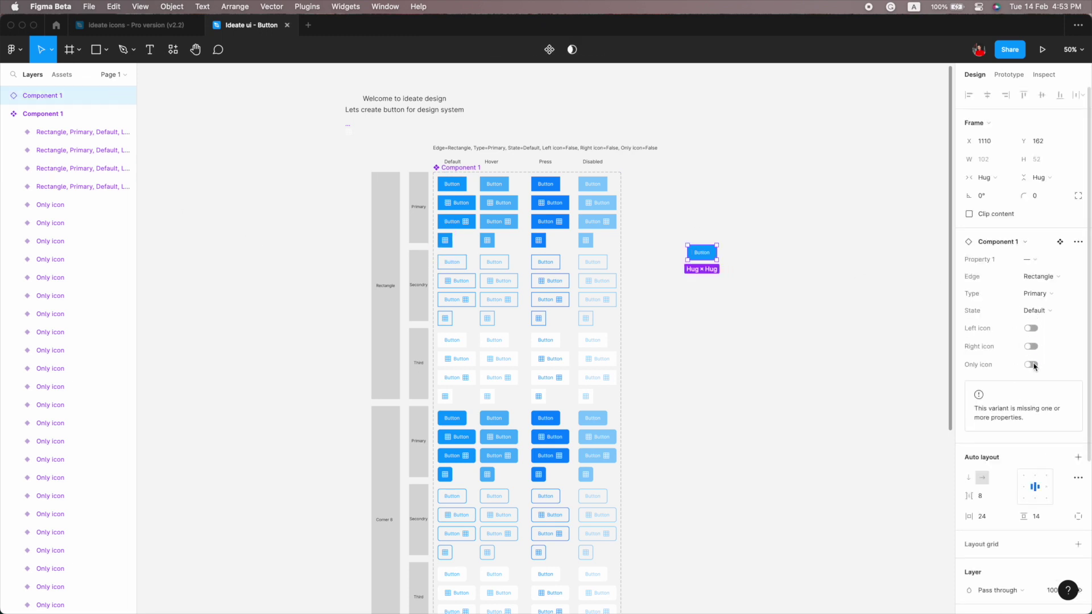
{"action": "left_click", "coordinate": [1030, 347]}
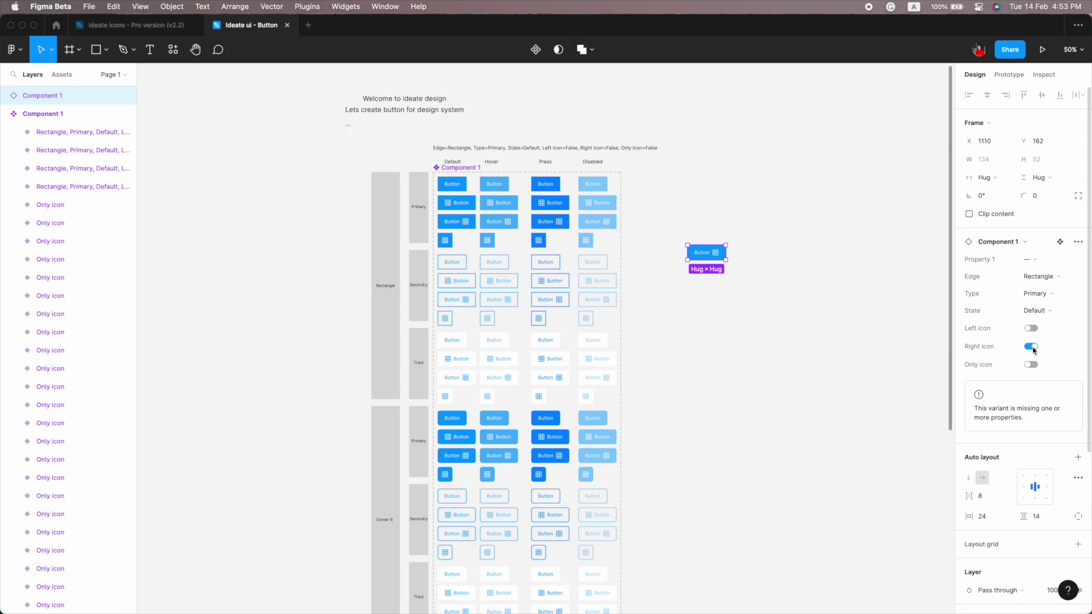
{"action": "left_click", "coordinate": [1031, 364]}
{"action": "left_click", "coordinate": [1031, 364]}
- Rename the Hover primary variant with State=Hover and duplicate the variant-name text line above the grid
{"action": "left_click", "coordinate": [502, 188]}
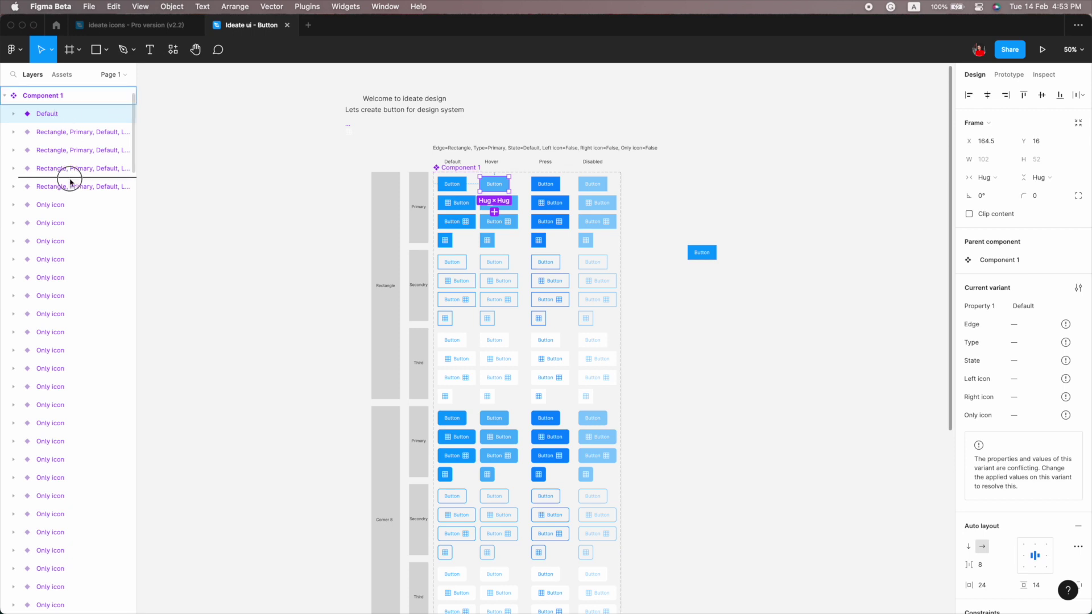
{"action": "double_click", "coordinate": [66, 193]}
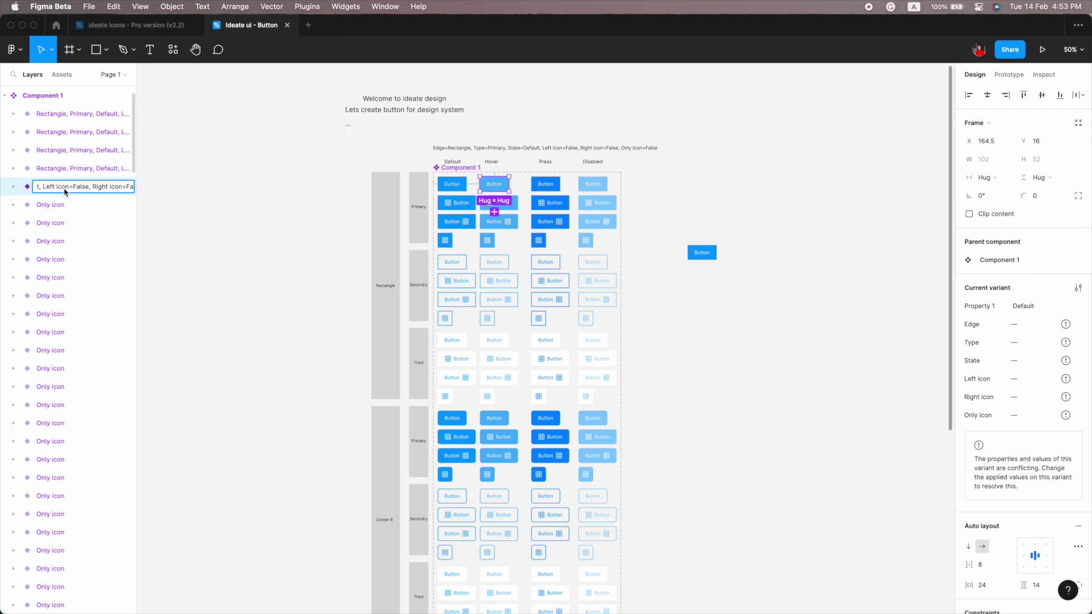
{"action": "key", "text": "Left"}
{"action": "key", "text": "Left"}
{"action": "key", "text": "Left"}
{"action": "type", "text": "Hover"}
{"action": "key", "text": "super+a"}
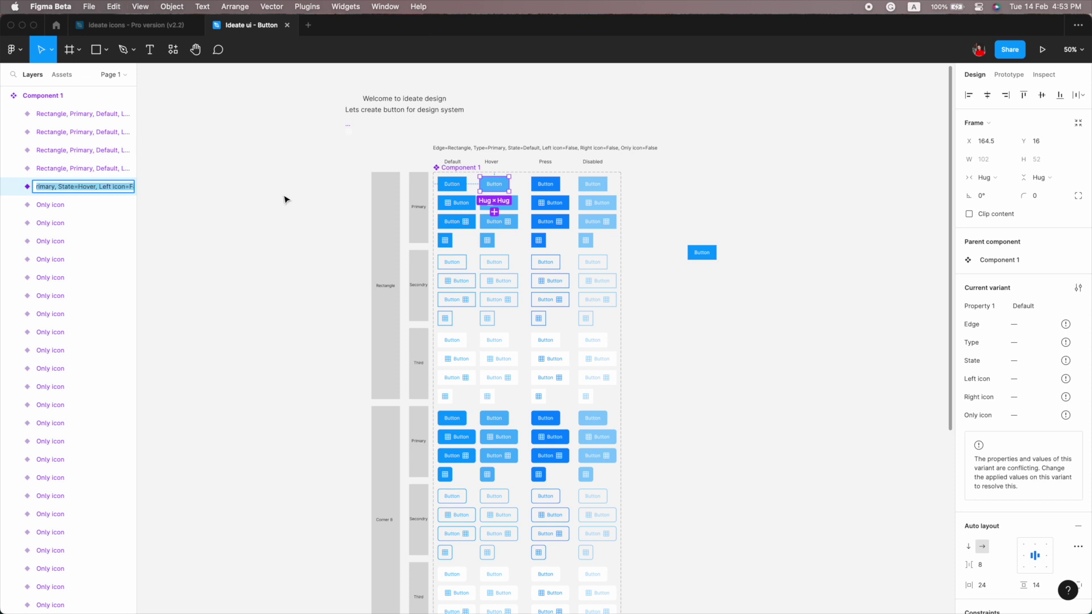
{"action": "left_click_drag", "start_coordinate": [516, 150], "coordinate": [517, 137]}
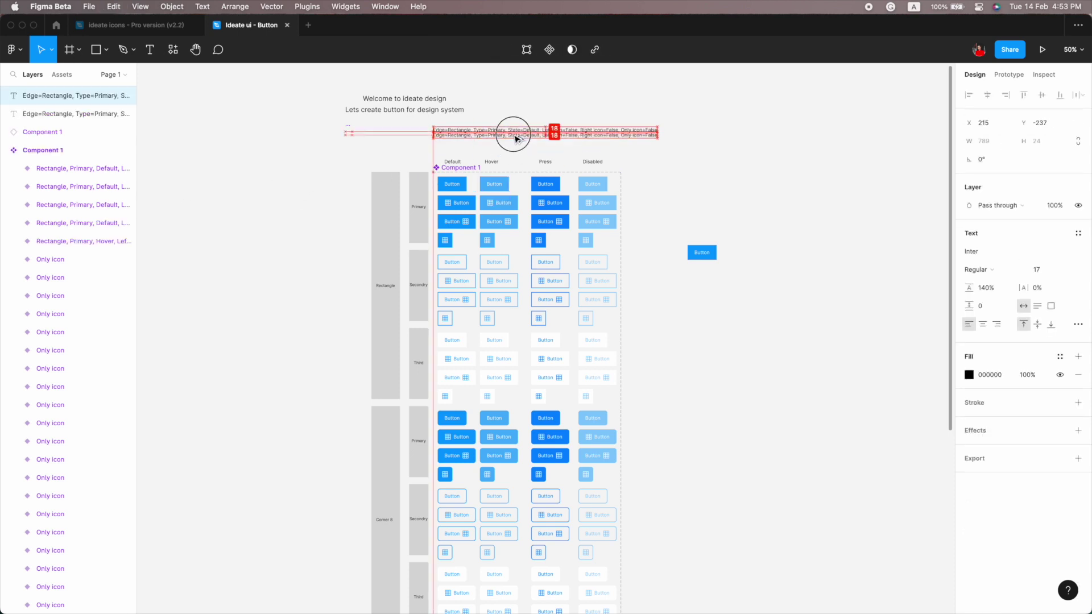
{"action": "left_click_drag", "start_coordinate": [516, 133], "coordinate": [515, 147]}
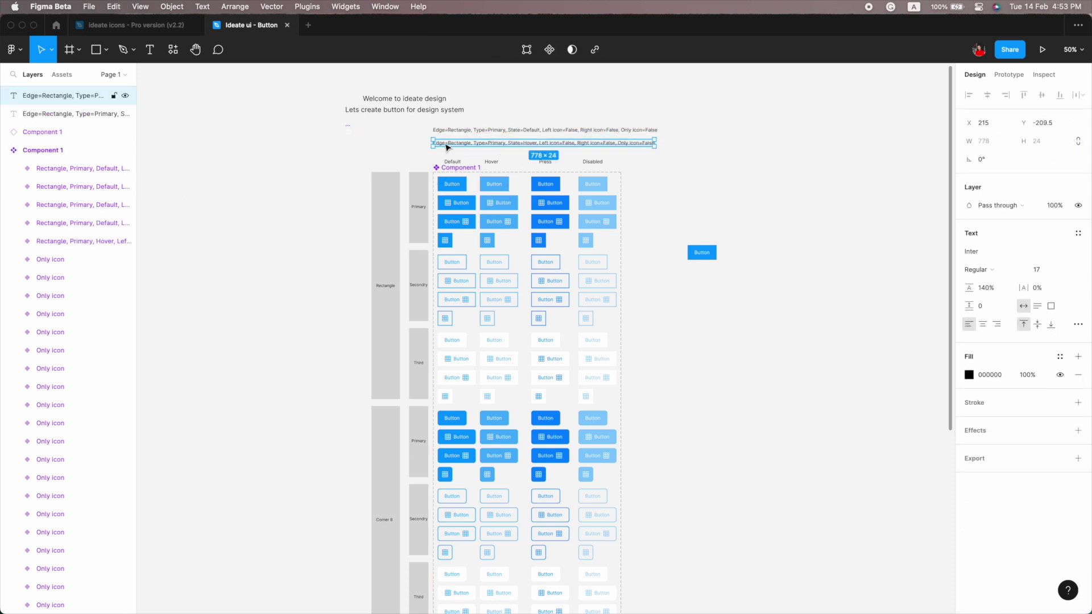
- Move the Hover Left Icon variant layer below the Hover variant and begin renaming it
{"action": "left_click", "coordinate": [499, 205]}
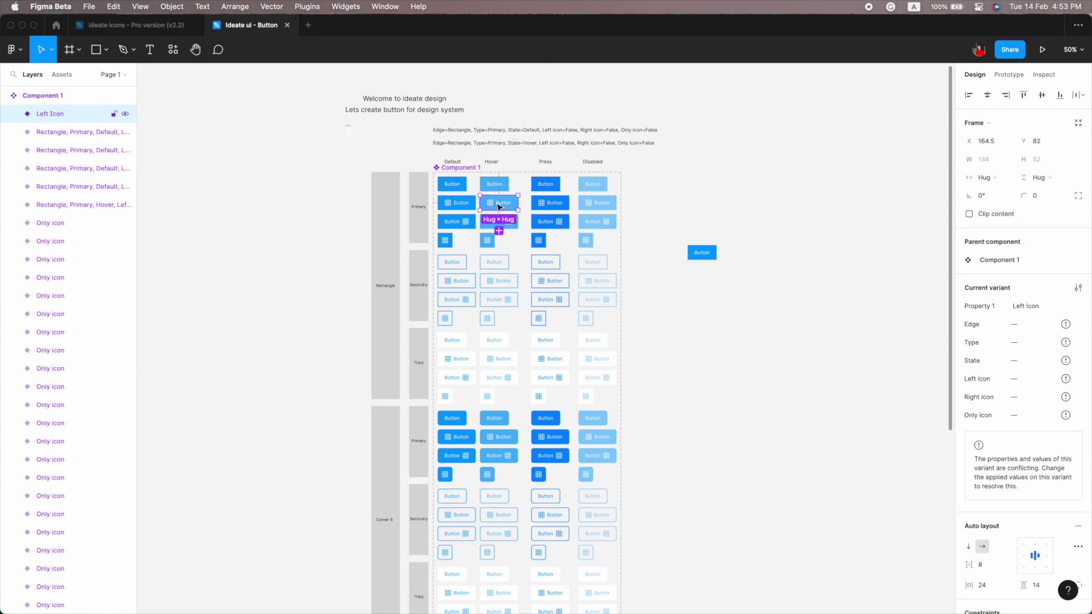
{"action": "left_click_drag", "start_coordinate": [57, 118], "coordinate": [57, 208]}
{"action": "double_click", "coordinate": [57, 206]}
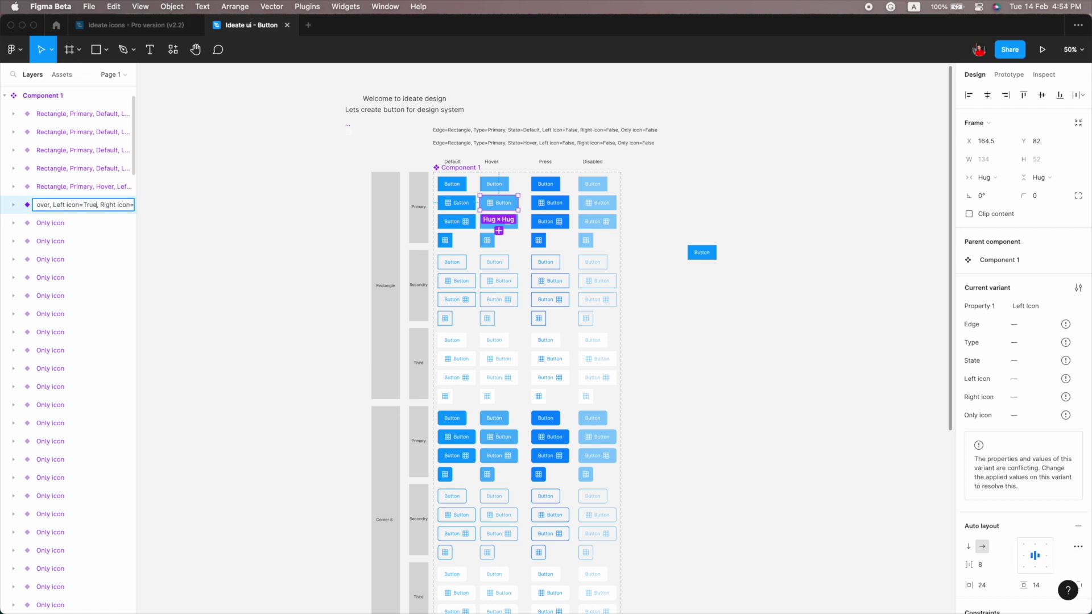
- Name the Hover left-icon and right-icon variants with full property strings, setting Right icon=True
{"action": "key", "text": "Return"}
{"action": "left_click", "coordinate": [57, 132]}
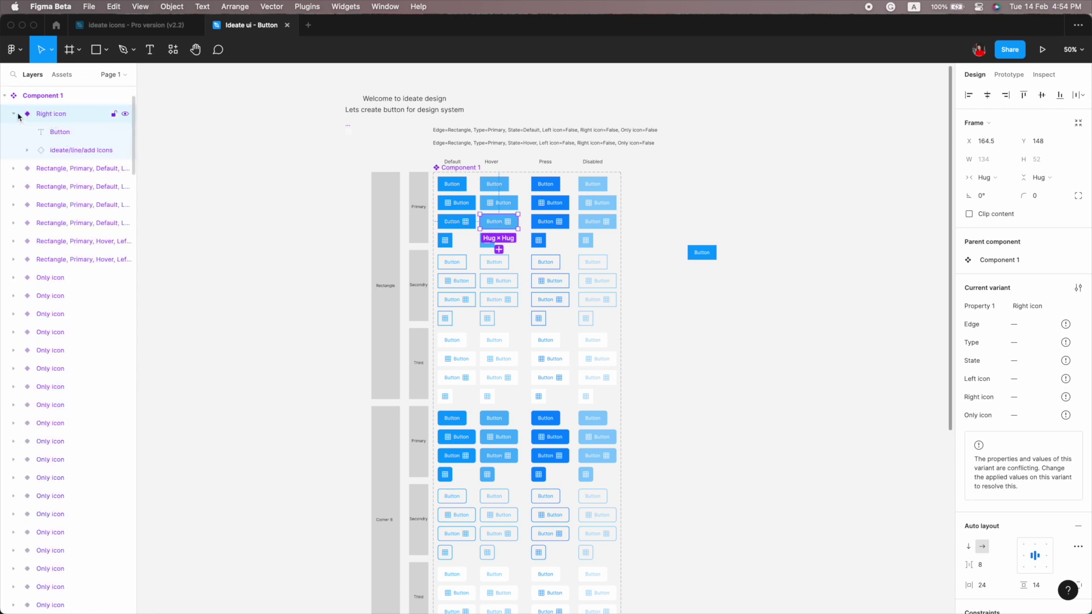
{"action": "left_click", "coordinate": [14, 114]}
{"action": "left_click_drag", "start_coordinate": [51, 114], "coordinate": [60, 222]}
{"action": "double_click", "coordinate": [60, 223]}
{"action": "key", "text": "ctrl+v"}
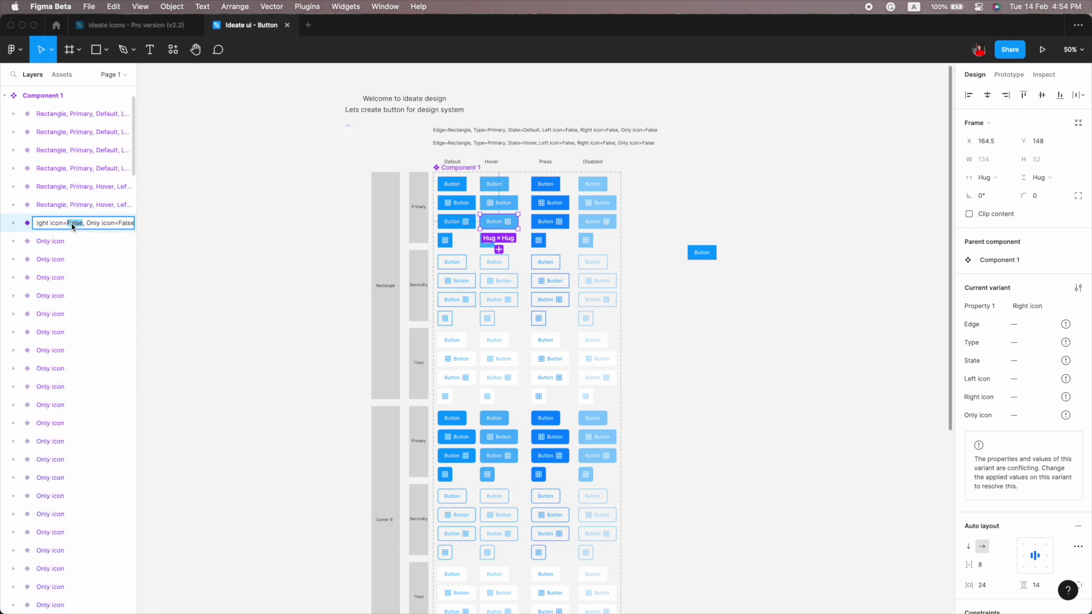
{"action": "type", "text": "ue"}
{"action": "key", "text": "Return"}
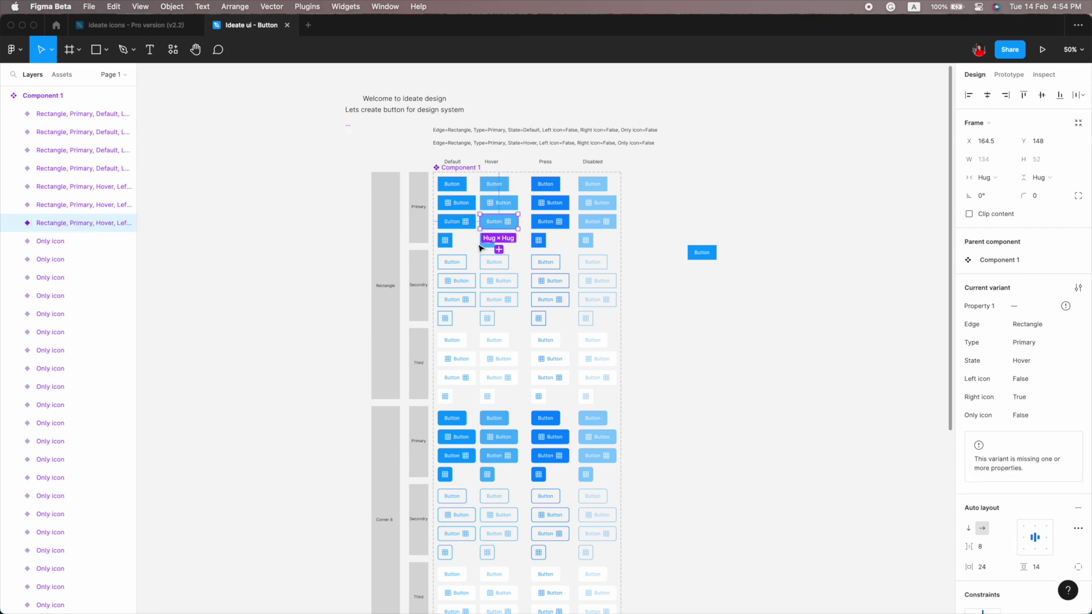
- Rename the Hover icon-only variant layer with its full property string and Only icon=True
{"action": "left_click", "coordinate": [482, 243]}
{"action": "key", "text": "ctrl+alt+bracketright"}
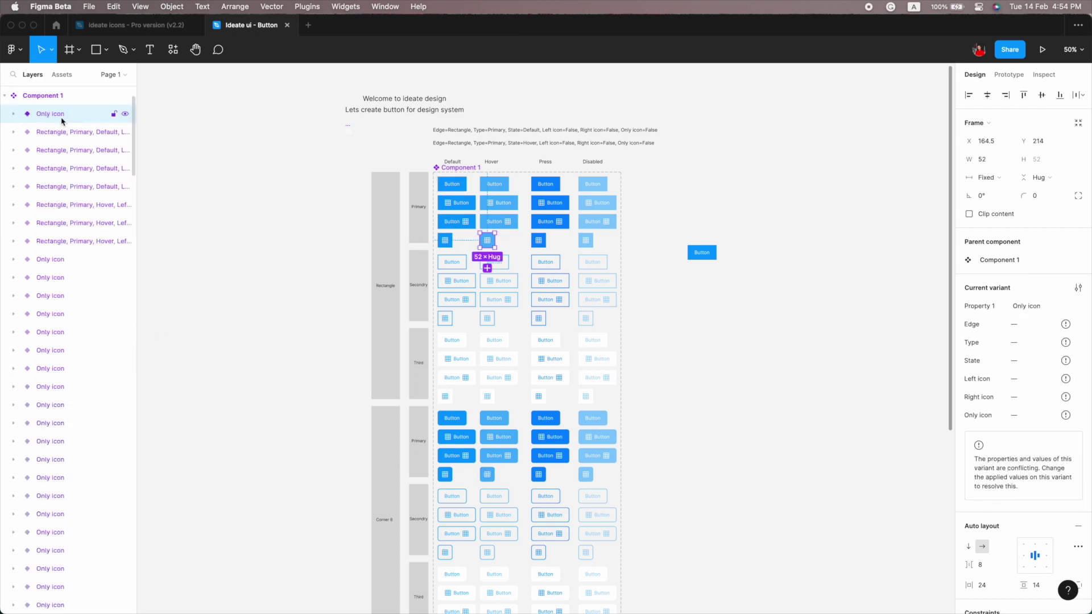
{"action": "left_click_drag", "start_coordinate": [63, 114], "coordinate": [51, 241]}
{"action": "double_click", "coordinate": [53, 241]}
{"action": "key", "text": "ctrl+v"}
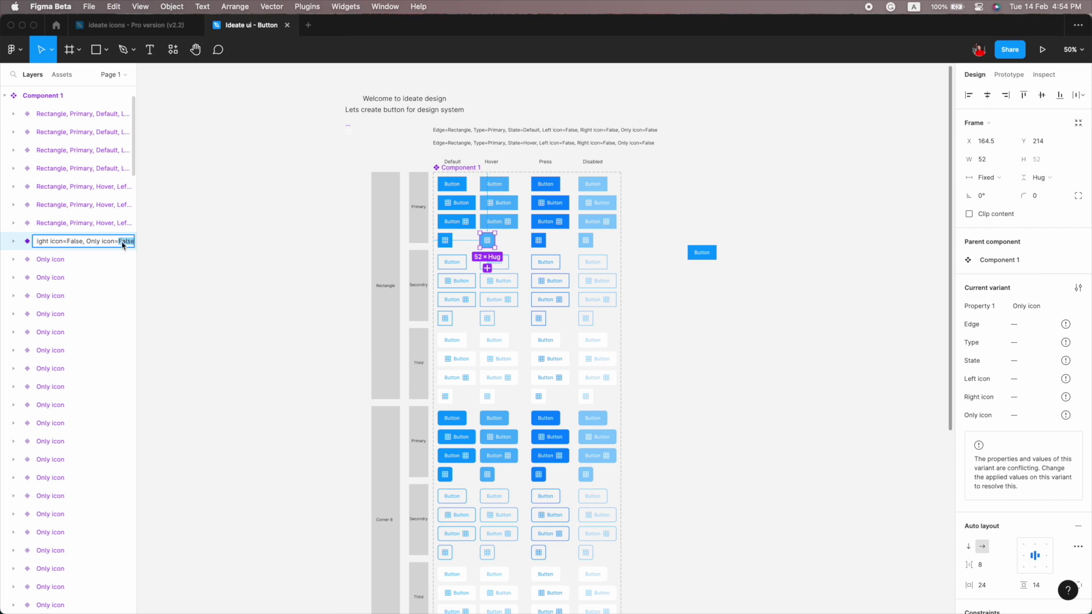
{"action": "type", "text": "e"}
{"action": "key", "text": "Return"}
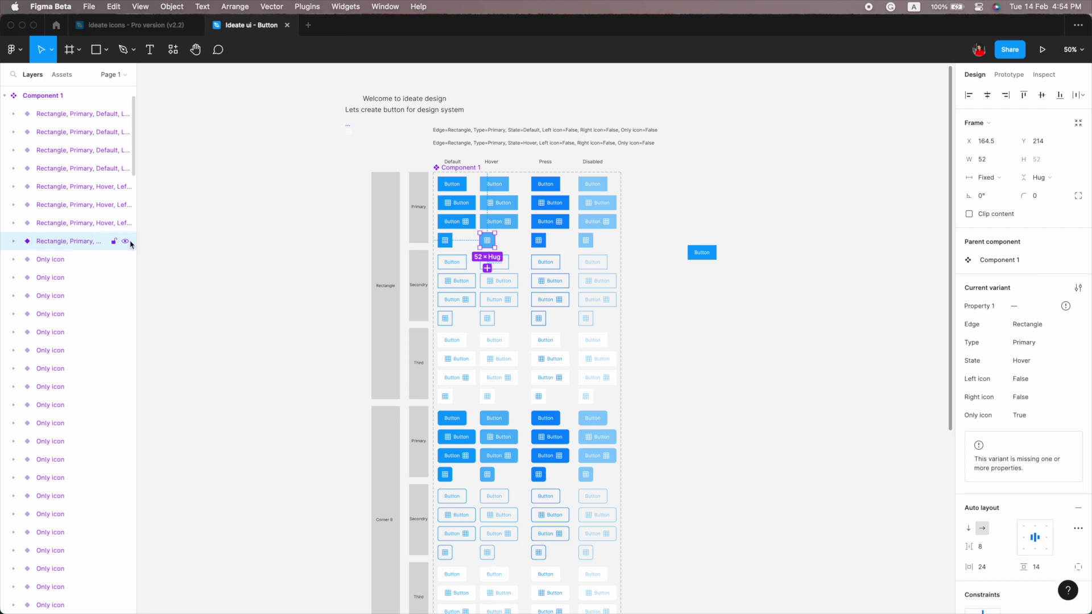
{"action": "left_click", "coordinate": [545, 184]}
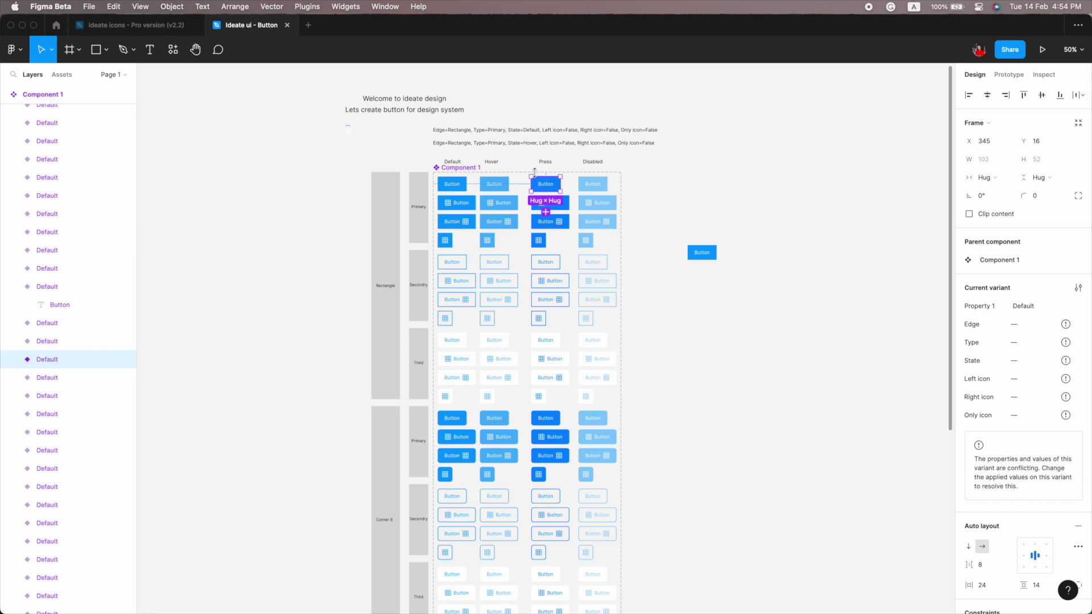
- Move the heading and reference lines up and add a third reference line reading State=Press
{"action": "left_click_drag", "start_coordinate": [404, 105], "coordinate": [404, 73]}
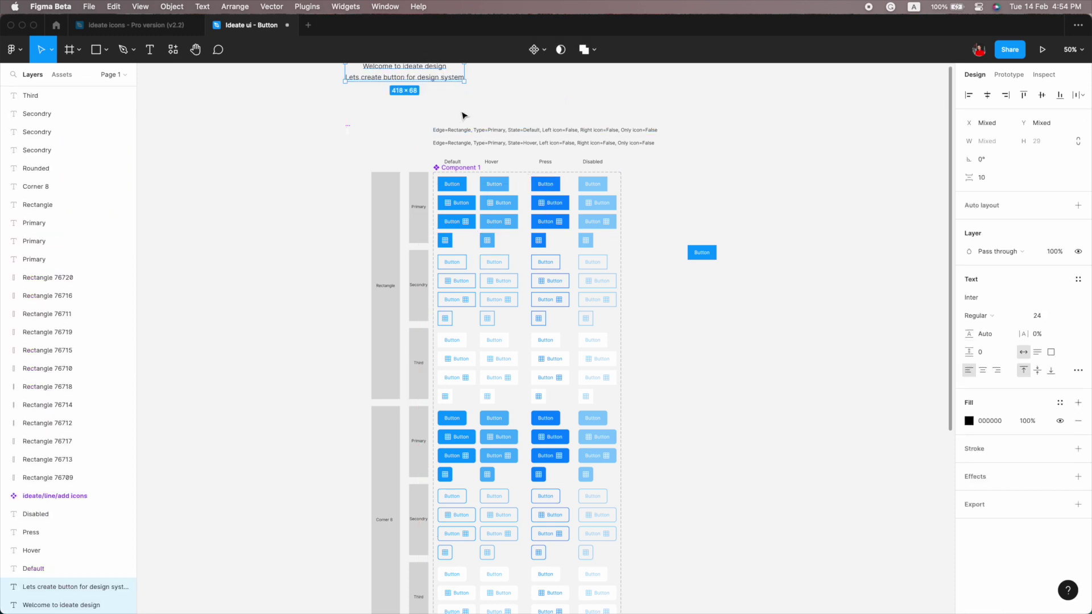
{"action": "mouse_move", "coordinate": [453, 114]}
{"action": "left_mouse_down"}
{"action": "mouse_move", "coordinate": [485, 153]}
{"action": "mouse_move", "coordinate": [496, 117]}
{"action": "mouse_move", "coordinate": [532, 129]}
{"action": "left_mouse_up"}
{"action": "left_click", "coordinate": [545, 183]}
{"action": "left_click", "coordinate": [533, 117]}
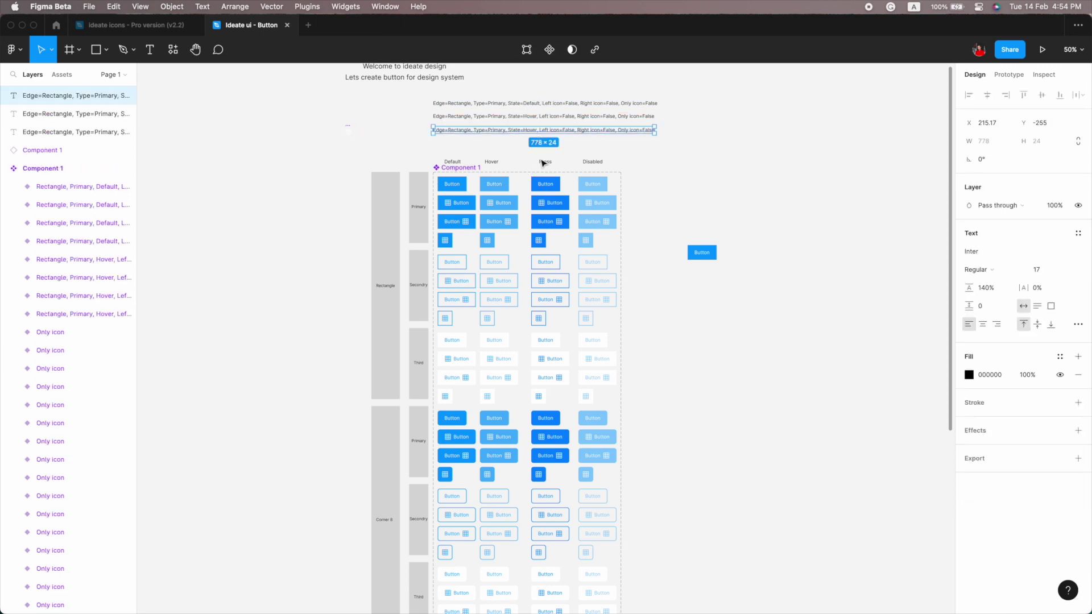
{"action": "left_click", "coordinate": [545, 183]}
{"action": "key", "text": "alt+l"}
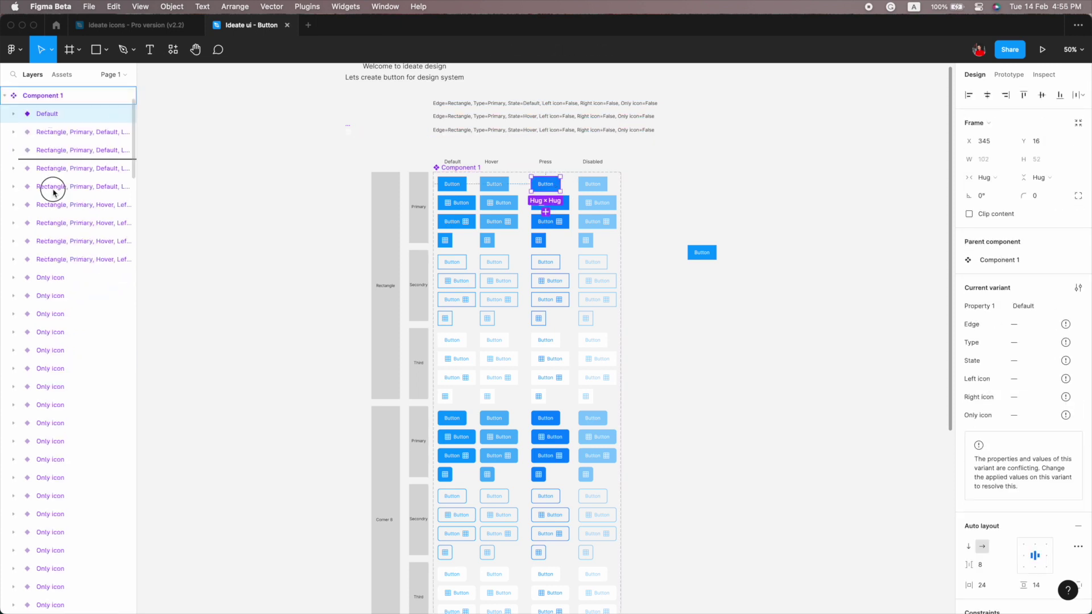
{"action": "left_click", "coordinate": [482, 131]}
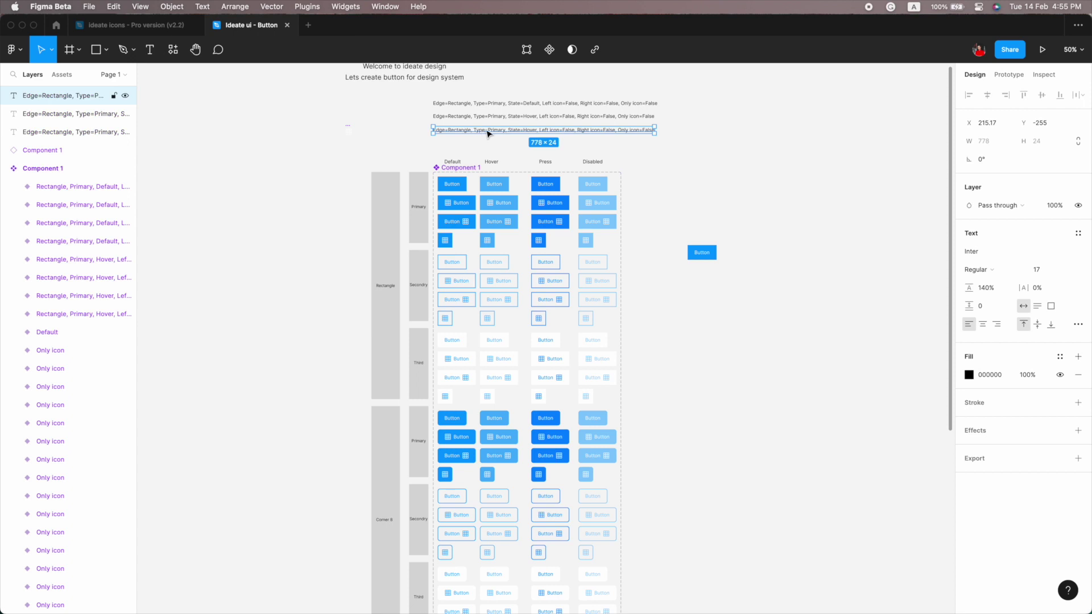
{"action": "double_click", "coordinate": [533, 131]}
{"action": "type", "text": "P"}
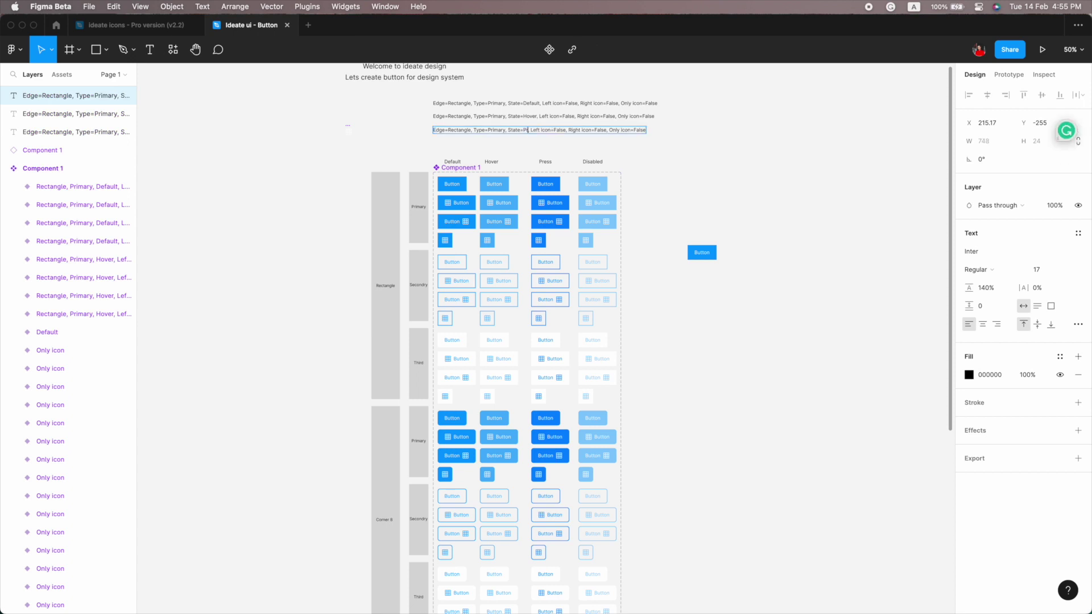
{"action": "type", "text": "ress"}
{"action": "key", "text": "Escape"}
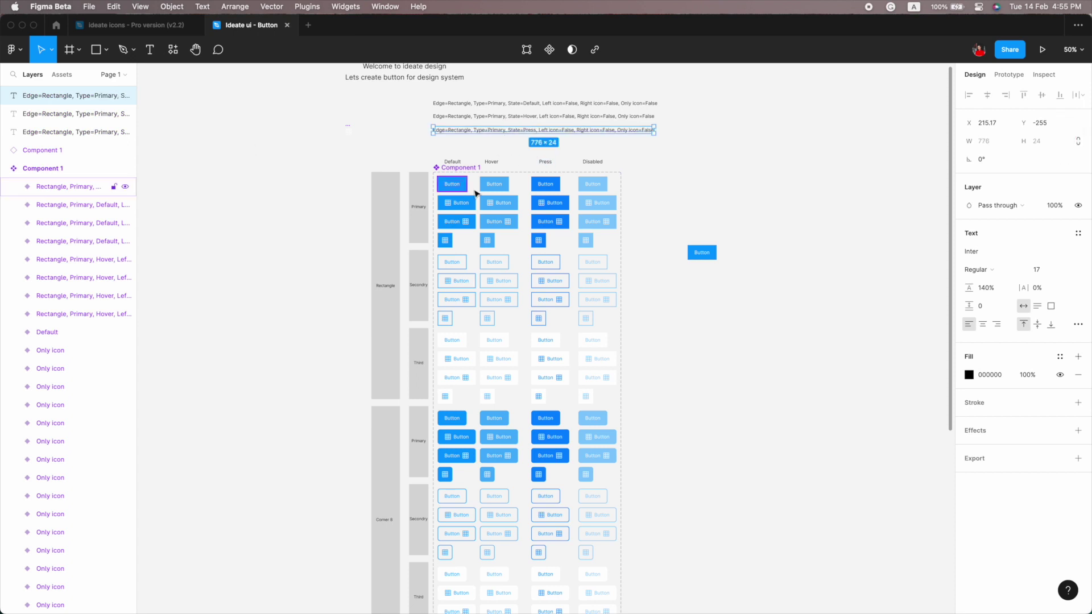
- Give the Press default and Press left-icon variants full property names, with Left icon=True
{"action": "left_click", "coordinate": [57, 332]}
{"action": "double_click", "coordinate": [69, 333]}
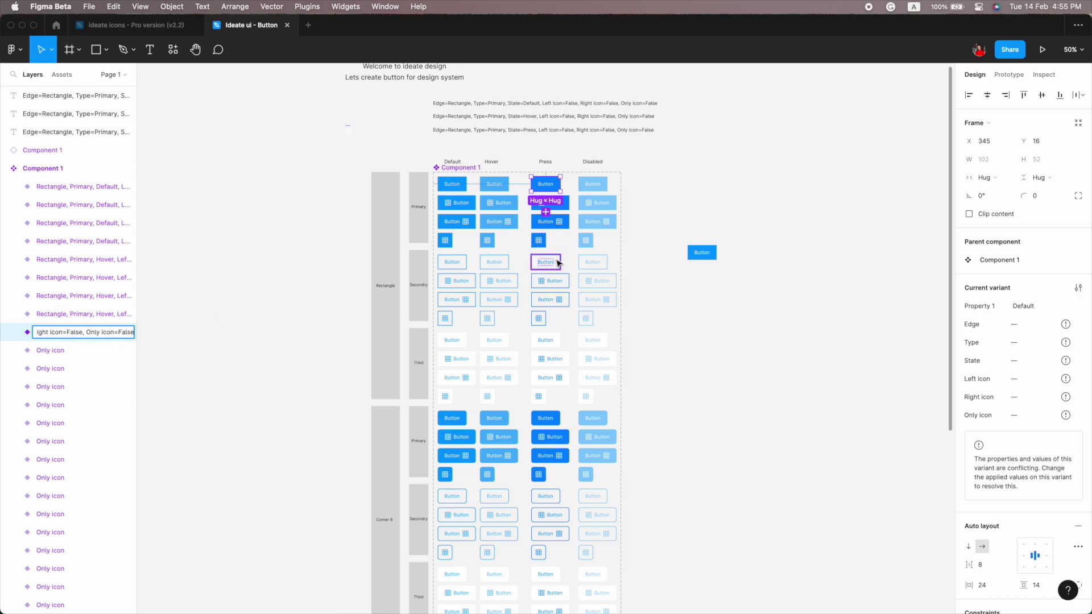
{"action": "key", "text": "Tab"}
{"action": "type", "text": "Left Icon"}
{"action": "key", "text": "Return"}
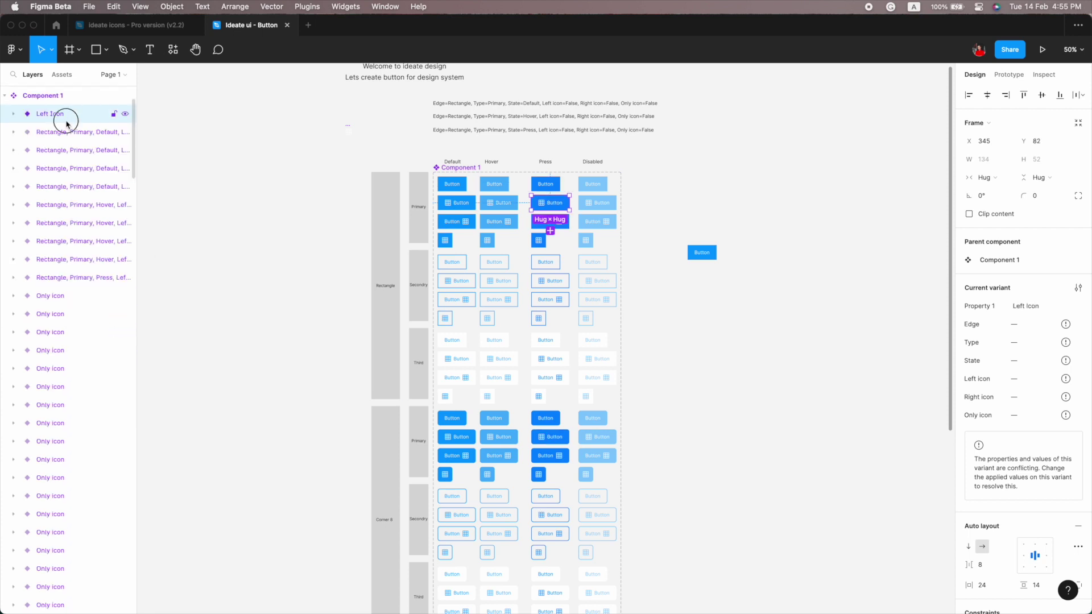
{"action": "left_click_drag", "start_coordinate": [66, 124], "coordinate": [55, 281]}
{"action": "double_click", "coordinate": [55, 278]}
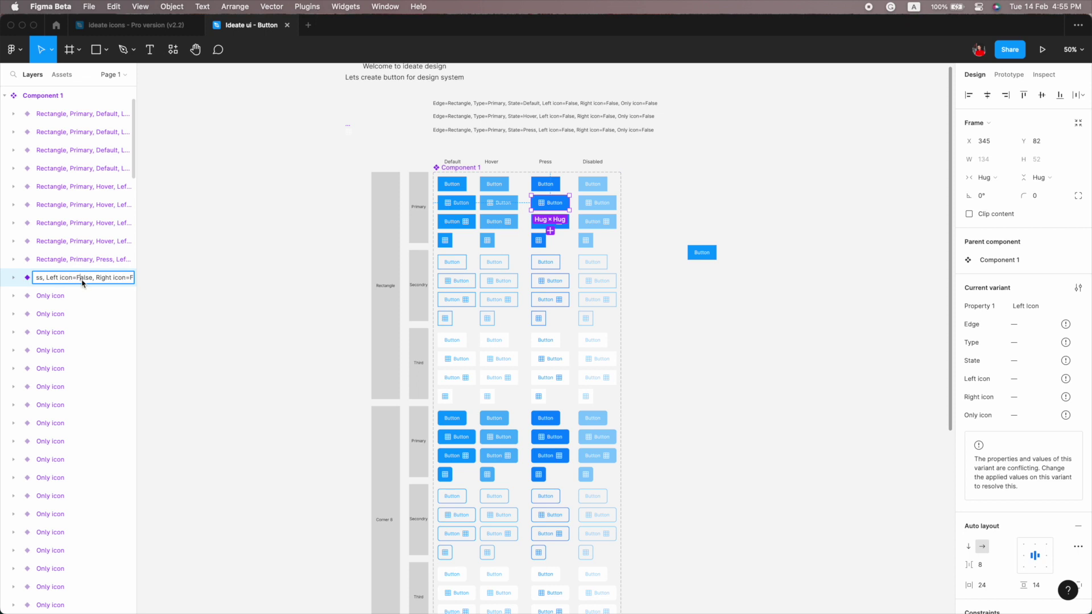
{"action": "key", "text": "Return"}
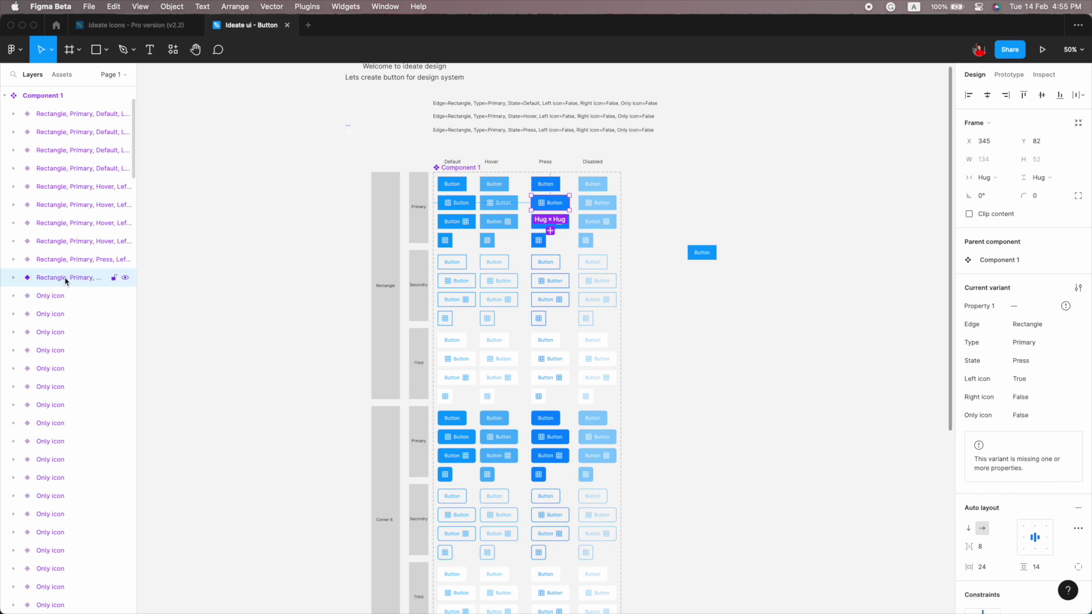
{"action": "left_click", "coordinate": [560, 224]}
- Zoom to 100% and give the Press right-icon variant its full property name
{"action": "key", "text": "shift+0"}
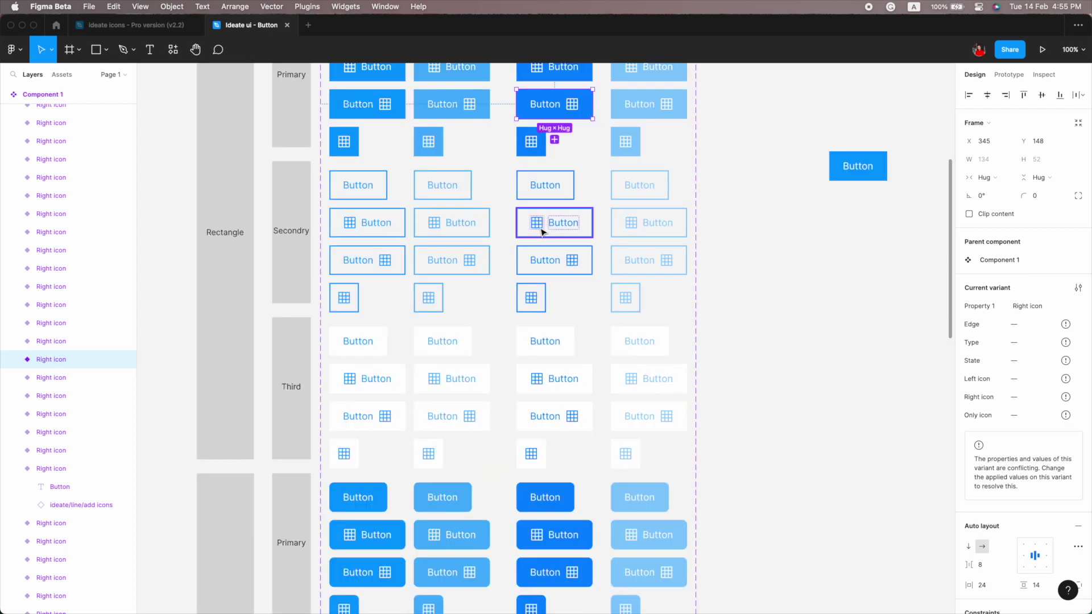
{"action": "scroll", "coordinate": [544, 232], "scroll_direction": "up", "scroll_amount": 8}
{"action": "scroll", "coordinate": [544, 231], "scroll_direction": "down", "scroll_amount": 1}
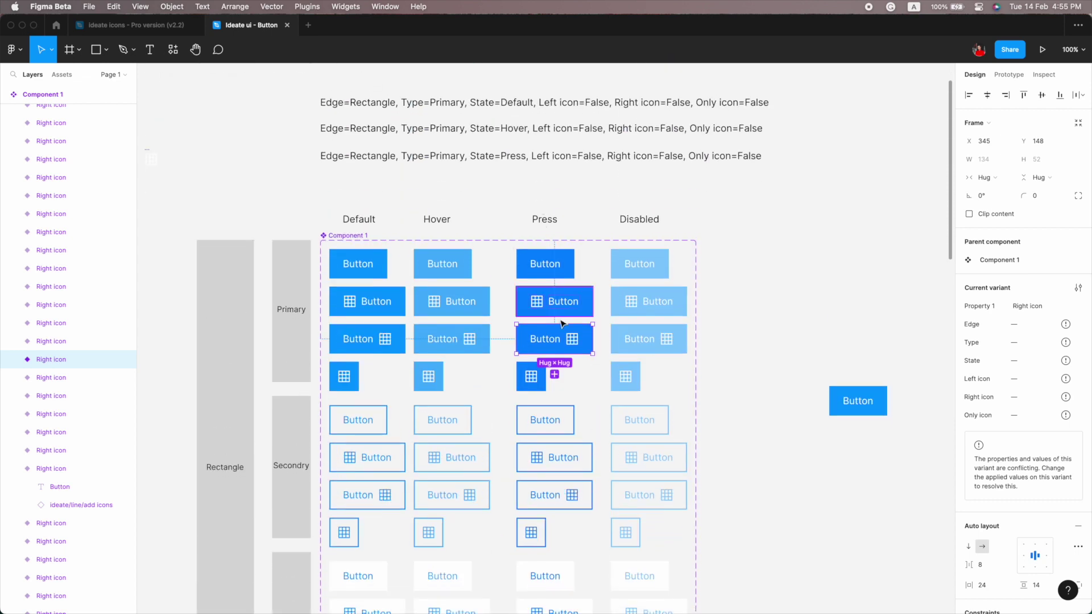
{"action": "key", "text": "alt+l"}
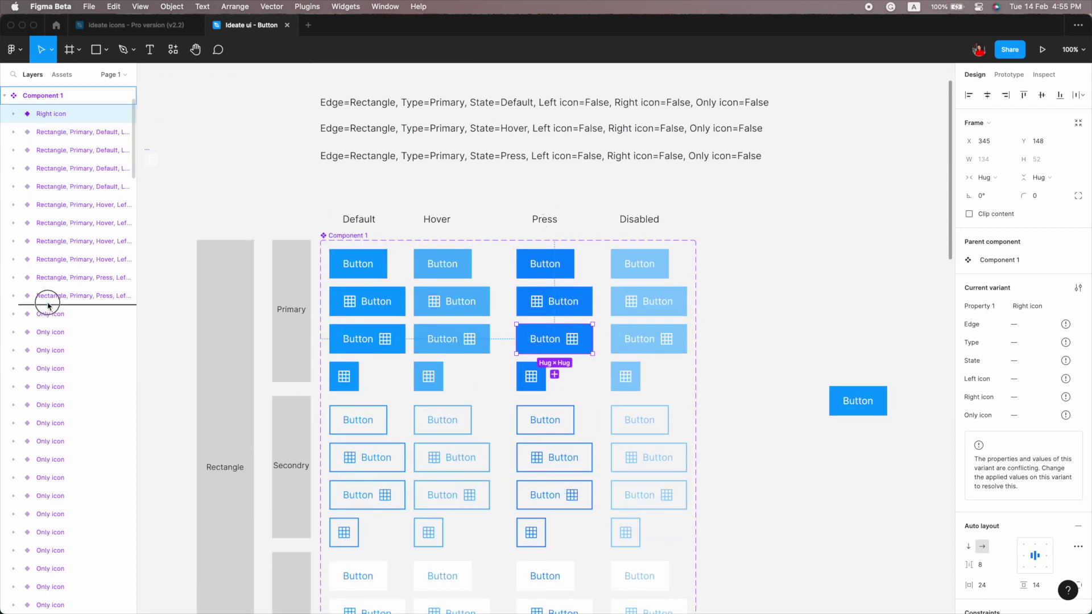
{"action": "double_click", "coordinate": [50, 297]}
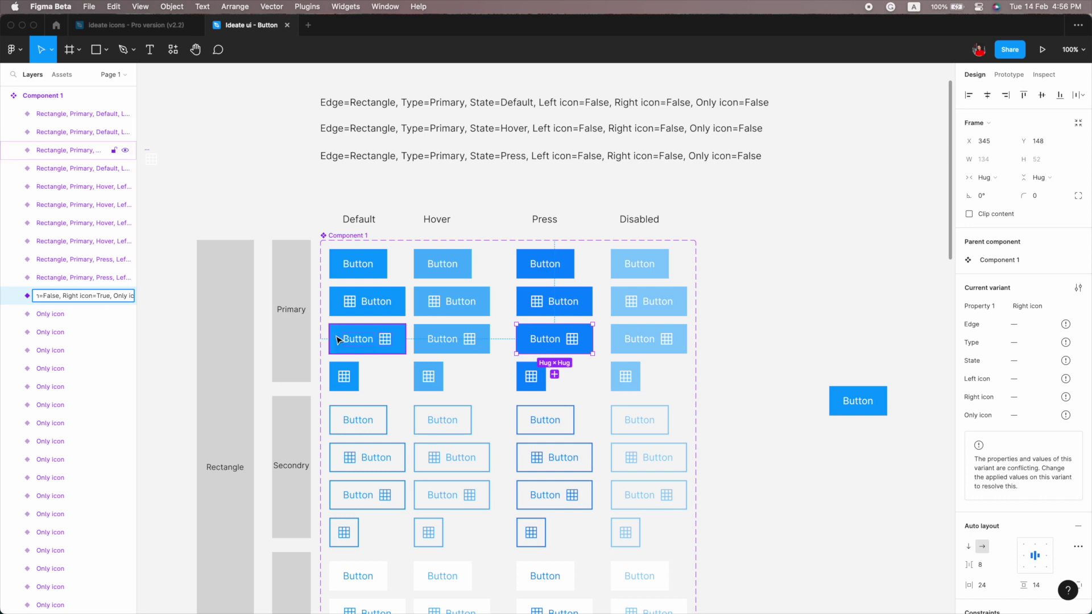
- Rename the Press icon-only variant fully and place a copy of the State=Press line below it
{"action": "left_click", "coordinate": [530, 377]}
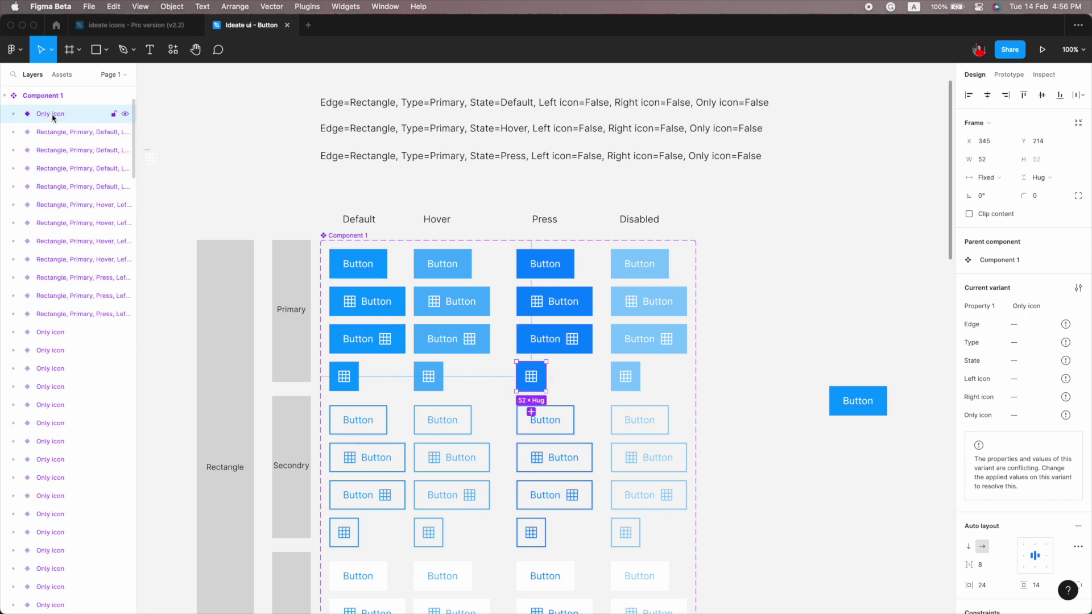
{"action": "left_click_drag", "start_coordinate": [50, 114], "coordinate": [45, 319]}
{"action": "double_click", "coordinate": [59, 320]}
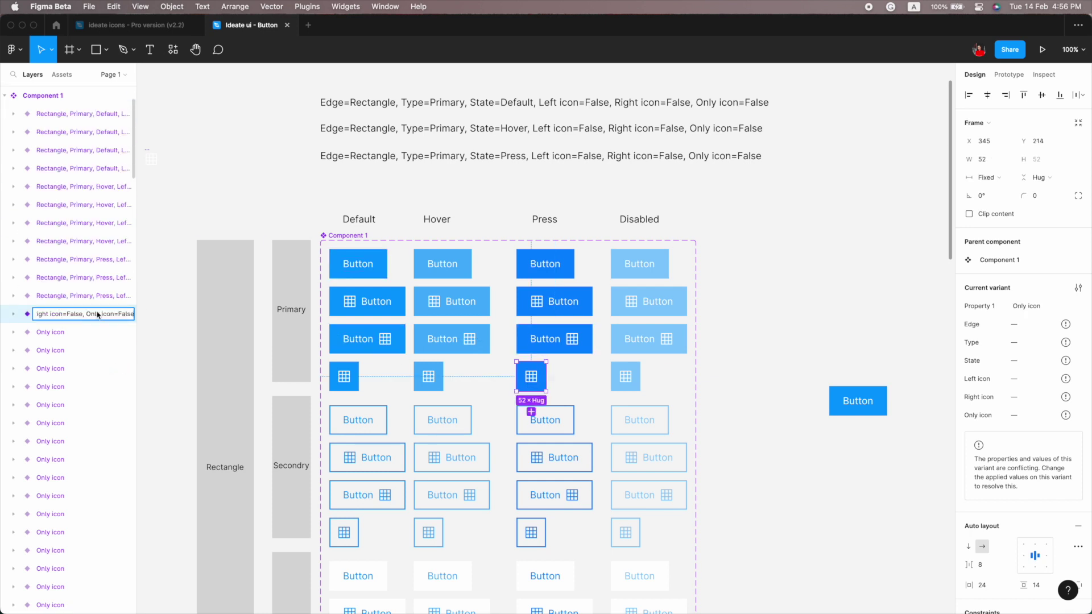
{"action": "key", "text": "Return"}
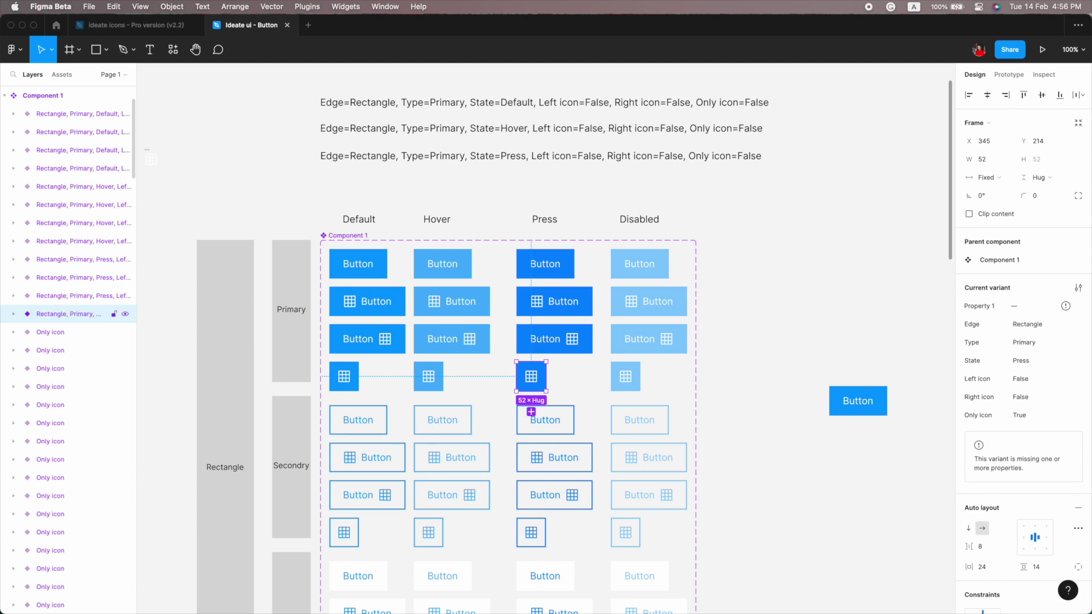
{"action": "left_click", "coordinate": [463, 157]}
{"action": "left_click_drag", "start_coordinate": [463, 157], "coordinate": [464, 185]}
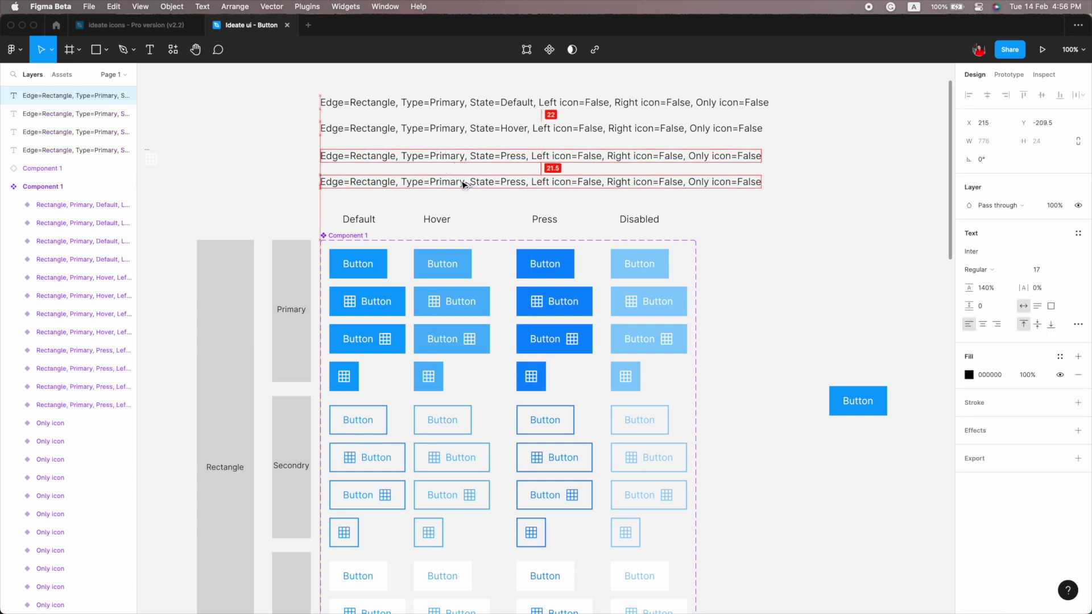
- Change the fourth reference line to State=Disabled and fully name the plain Disabled variant
{"action": "left_click", "coordinate": [639, 264]}
{"action": "left_click", "coordinate": [639, 219]}
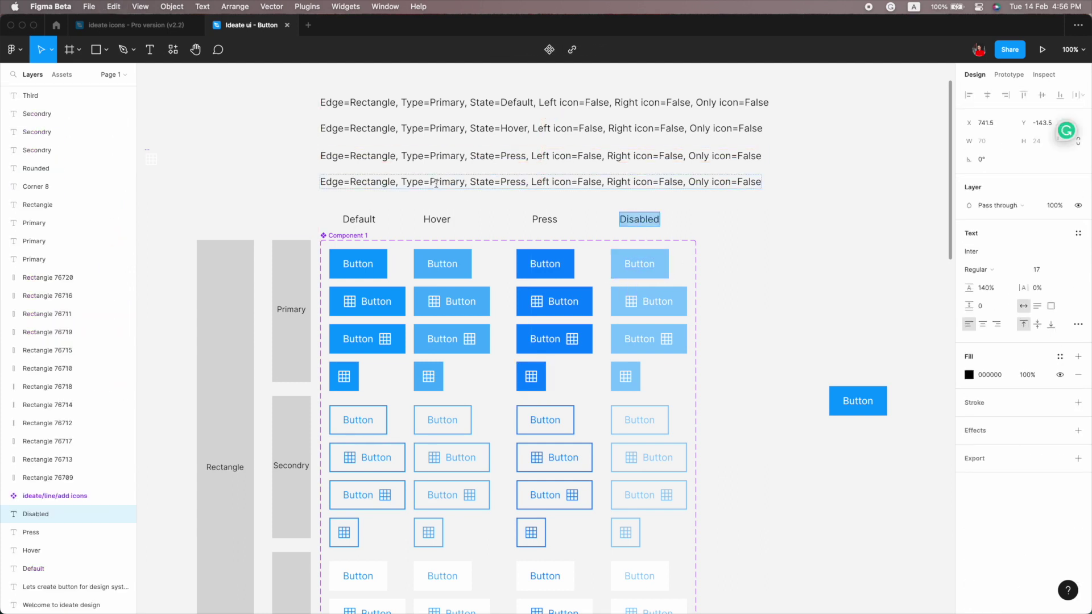
{"action": "double_click", "coordinate": [512, 182]}
{"action": "key", "text": "super+v"}
{"action": "key", "text": "Escape"}
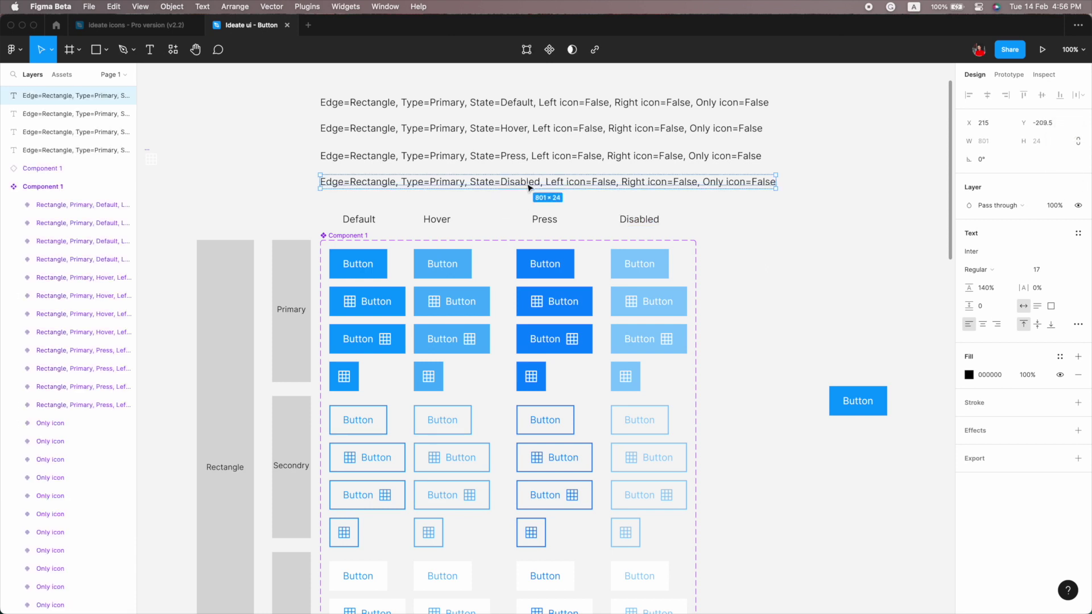
{"action": "left_click", "coordinate": [636, 259]}
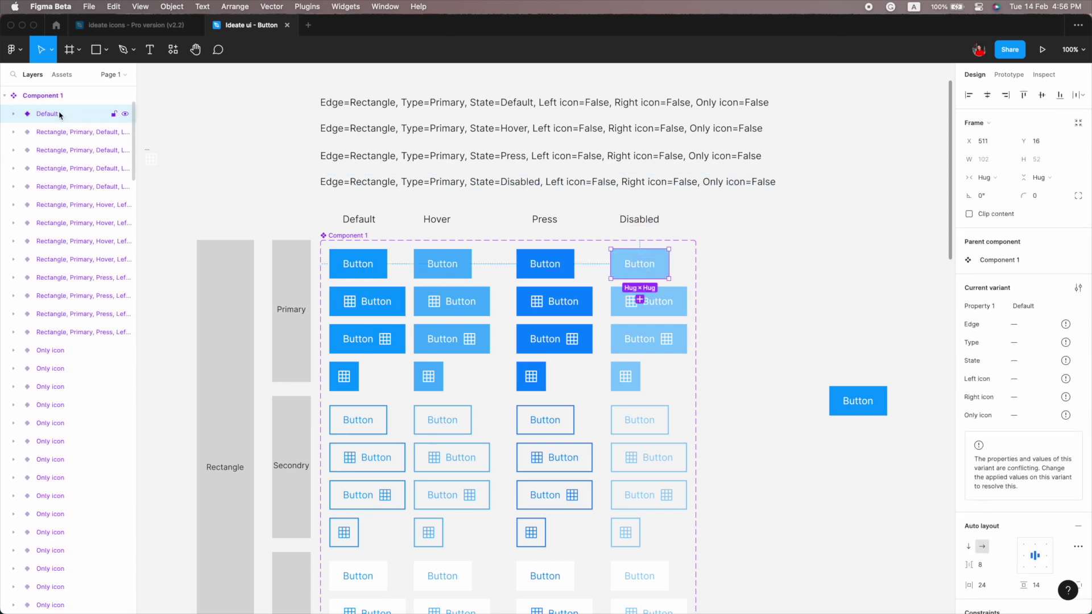
{"action": "left_click_drag", "start_coordinate": [117, 360], "coordinate": [67, 340]}
{"action": "double_click", "coordinate": [74, 332]}
{"action": "key", "text": "super+v"}
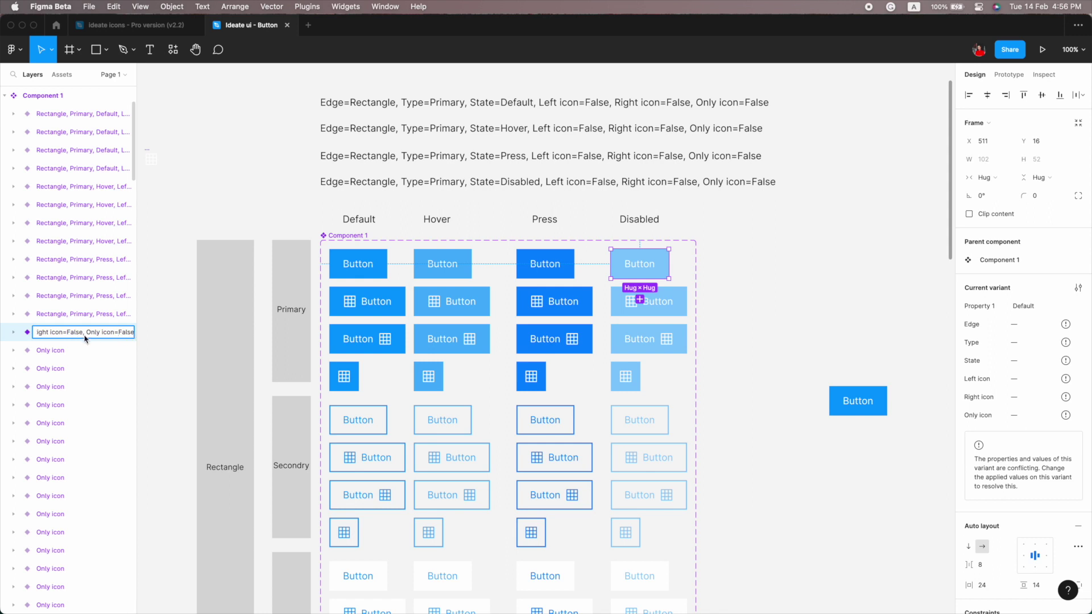
{"action": "left_click", "coordinate": [636, 312]}
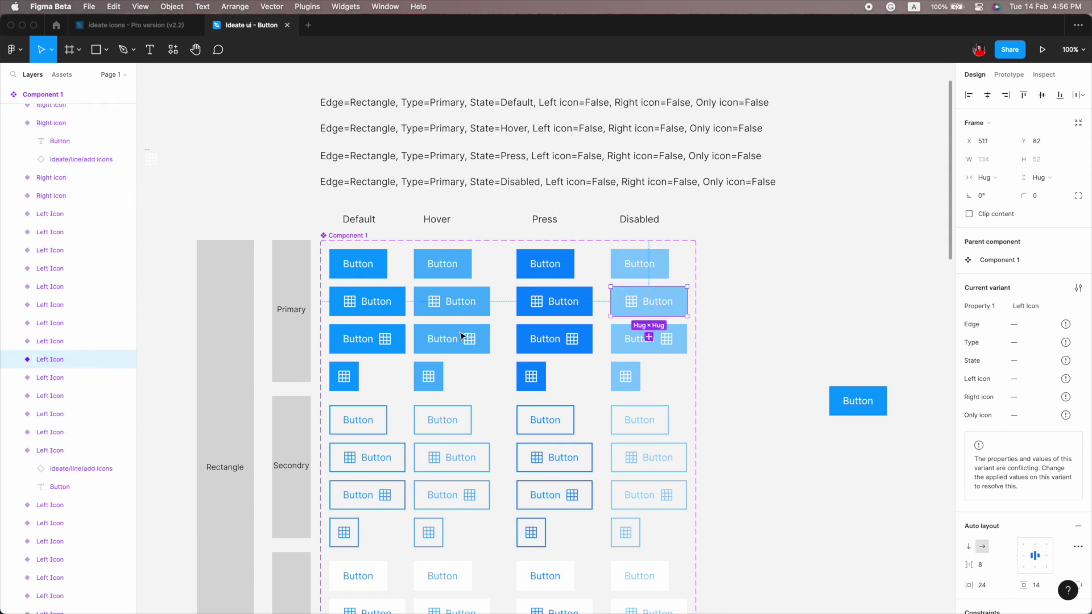
- Rename the Disabled left-icon variant layer with its property string and Left icon=True
{"action": "left_click_drag", "start_coordinate": [49, 113], "coordinate": [57, 348]}
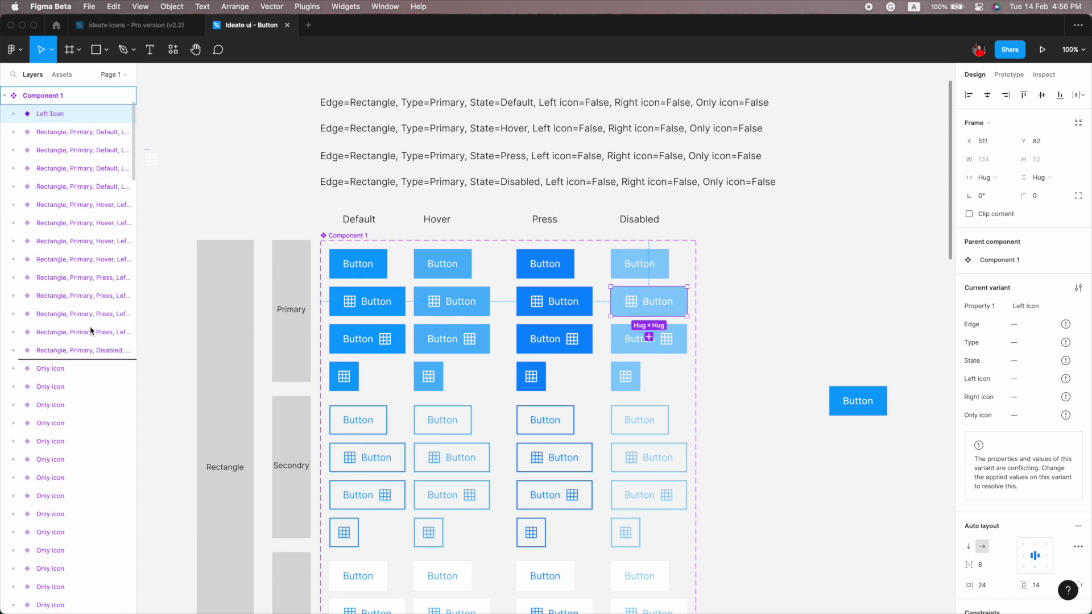
{"action": "left_click_drag", "start_coordinate": [137, 232], "coordinate": [289, 244]}
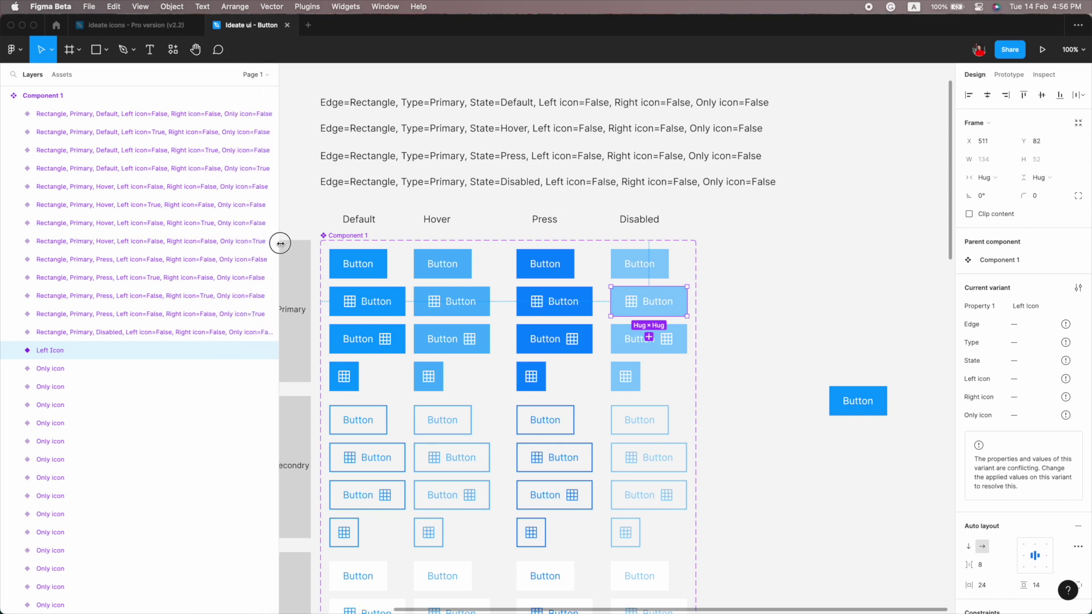
{"action": "scroll", "coordinate": [298, 284], "scroll_direction": "left", "scroll_amount": 2}
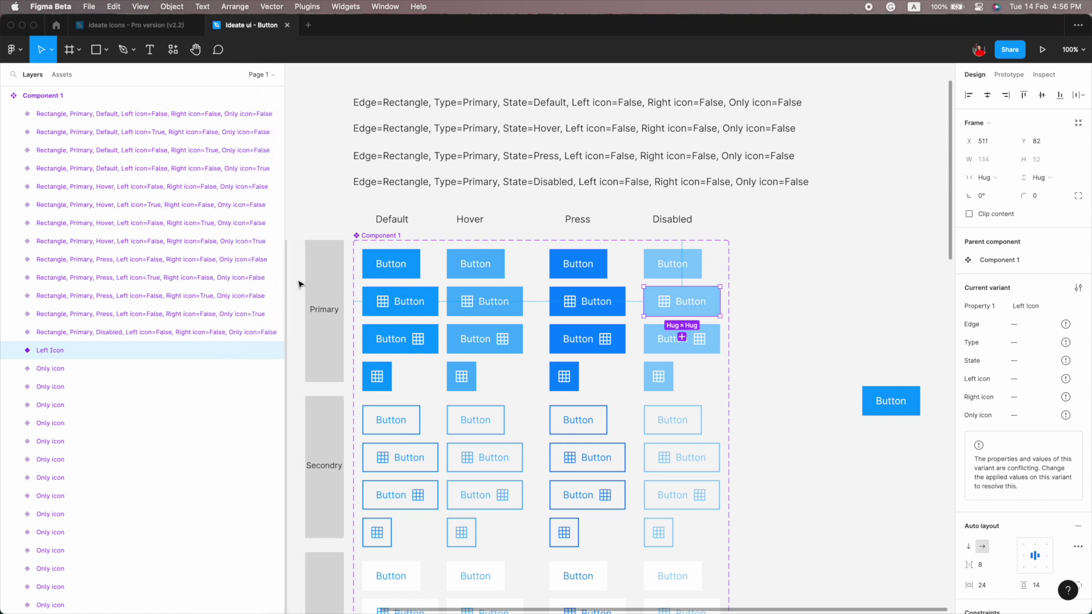
{"action": "scroll", "coordinate": [299, 284], "scroll_direction": "left", "scroll_amount": 5}
{"action": "double_click", "coordinate": [88, 350]}
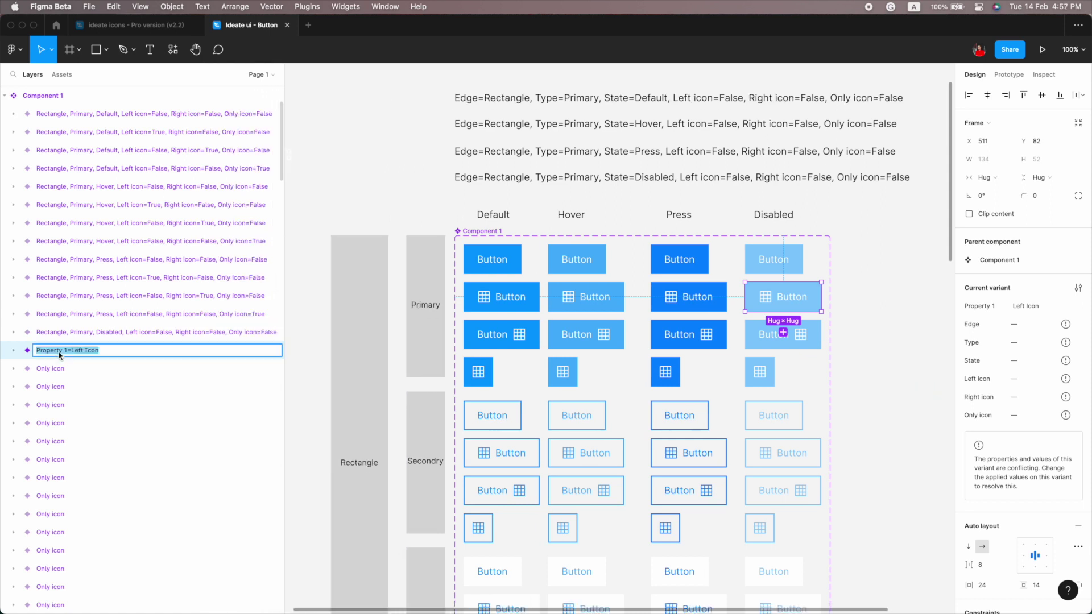
{"action": "type", "text": "Type=Primary, State=Disabled, Left icon=False, Right icon=False, Only icon=False"}
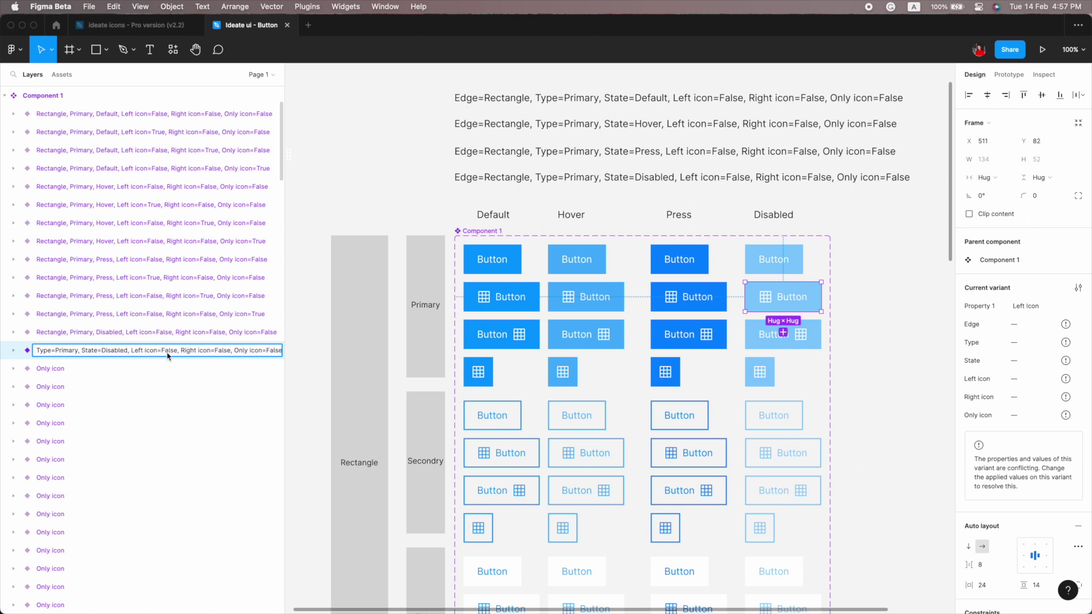
{"action": "type", "text": "Tru"}
{"action": "key", "text": "Return"}
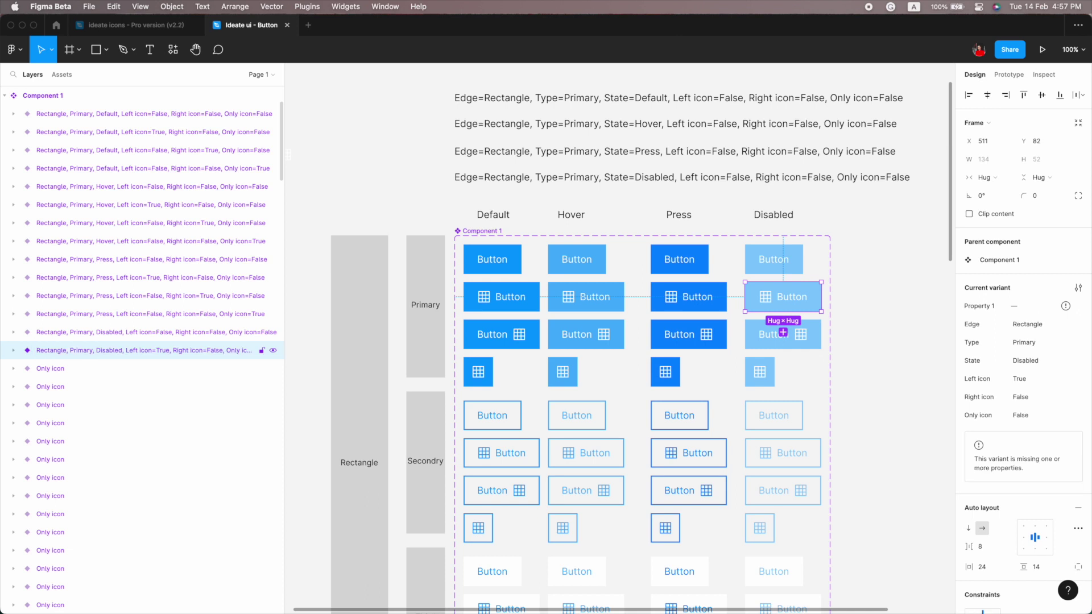
- Name the Disabled right-icon and icon-only variants with Right icon=True and Only icon=True, then restack reference lines
{"action": "left_click", "coordinate": [102, 362]}
{"action": "double_click", "coordinate": [114, 369]}
{"action": "key", "text": "super+v"}
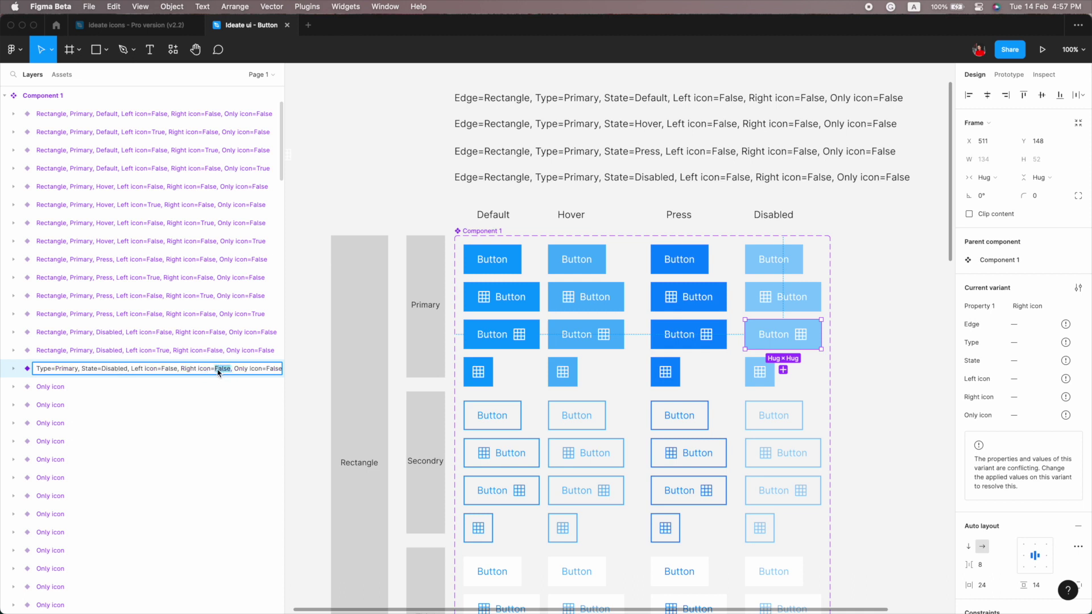
{"action": "type", "text": "Tru"}
{"action": "key", "text": "Return"}
{"action": "left_click", "coordinate": [97, 529]}
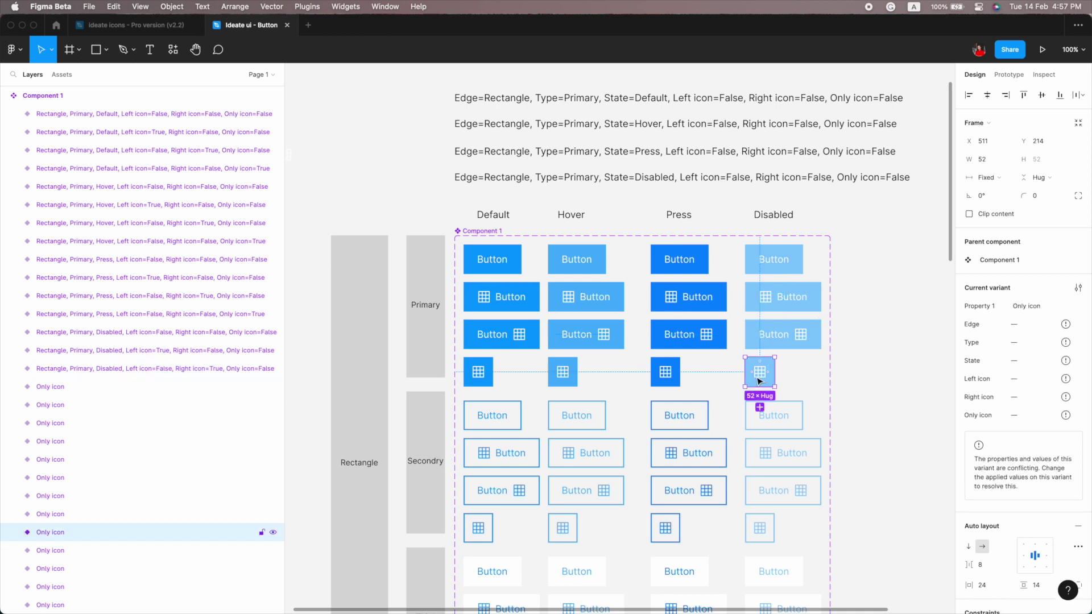
{"action": "double_click", "coordinate": [96, 386]}
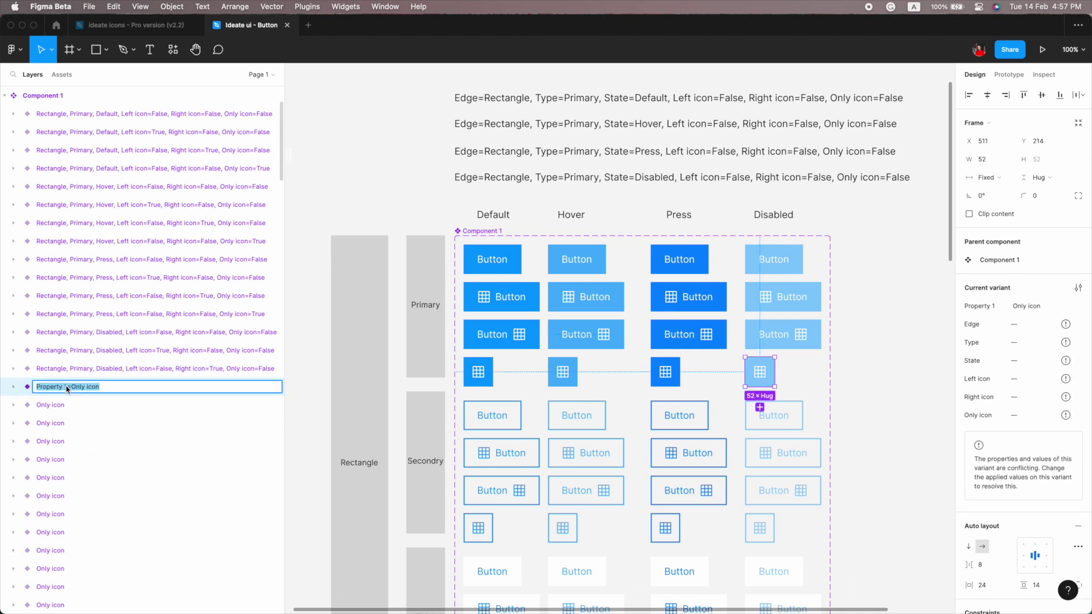
{"action": "key", "text": "super+v"}
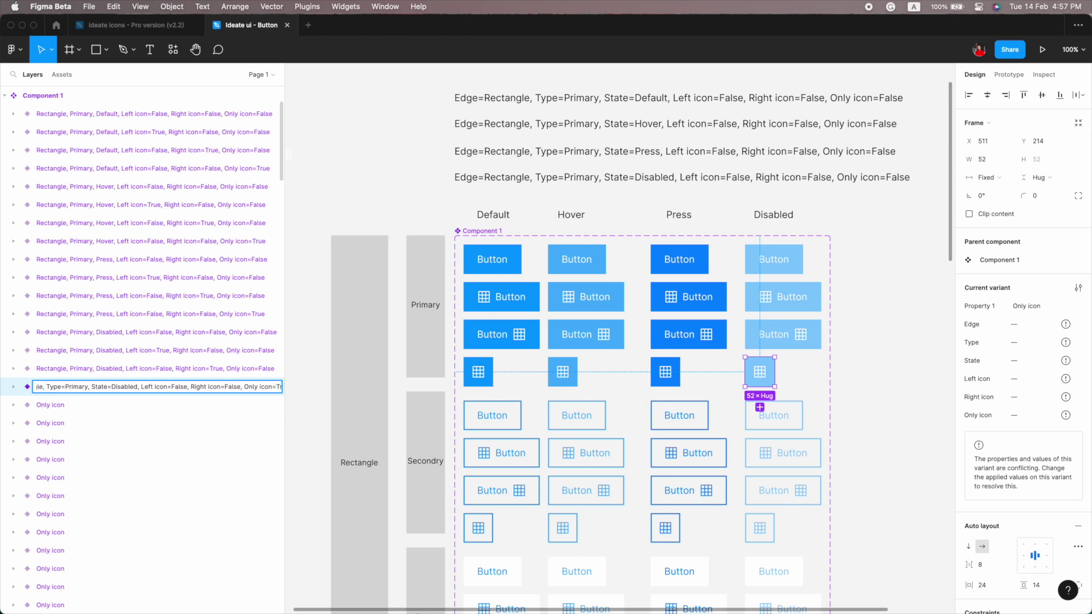
{"action": "type", "text": "ue"}
{"action": "key", "text": "Return"}
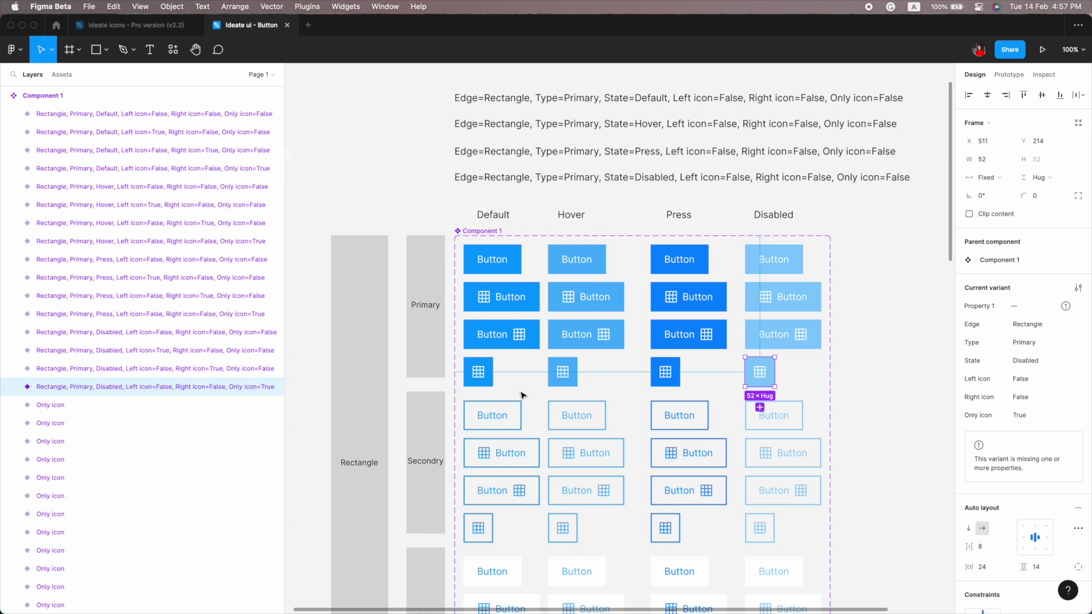
{"action": "left_click_drag", "start_coordinate": [921, 191], "coordinate": [446, 85]}
- Duplicate the Disabled name line and give the Secondary Default variant its full property name
{"action": "left_click_drag", "start_coordinate": [545, 119], "coordinate": [546, 150]}
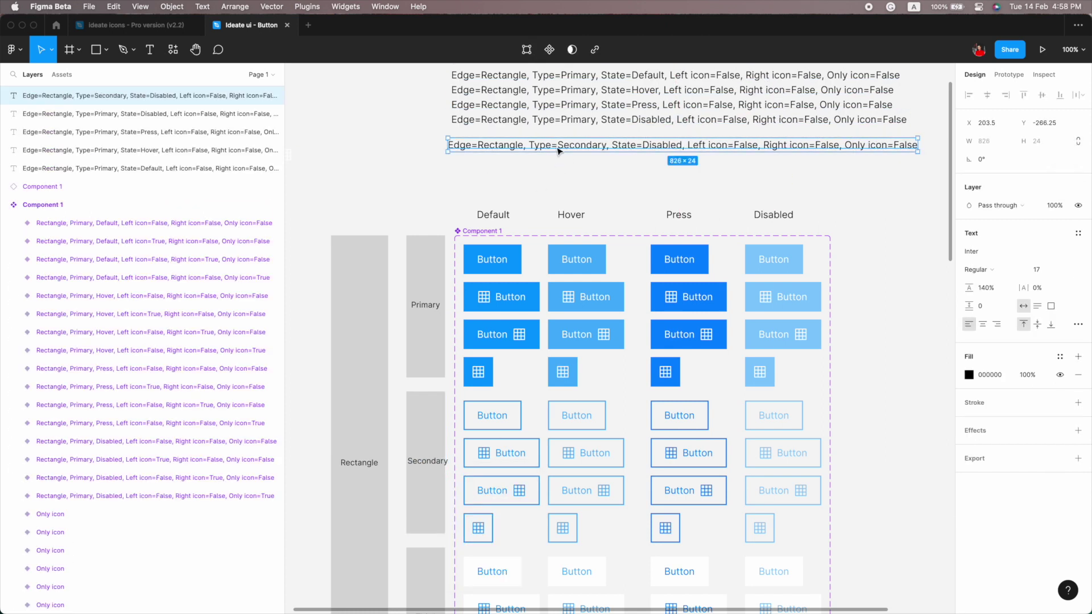
{"action": "left_click_drag", "start_coordinate": [110, 358], "coordinate": [77, 415]}
{"action": "double_click", "coordinate": [170, 405]}
{"action": "type", "text": "Edge=Rectangle, Type=Secondary, State=Disabled, Left icon=False, Right icon=False, Only icon=False"}
{"action": "type", "text": "fault"}
{"action": "key", "text": "ctrl+a"}
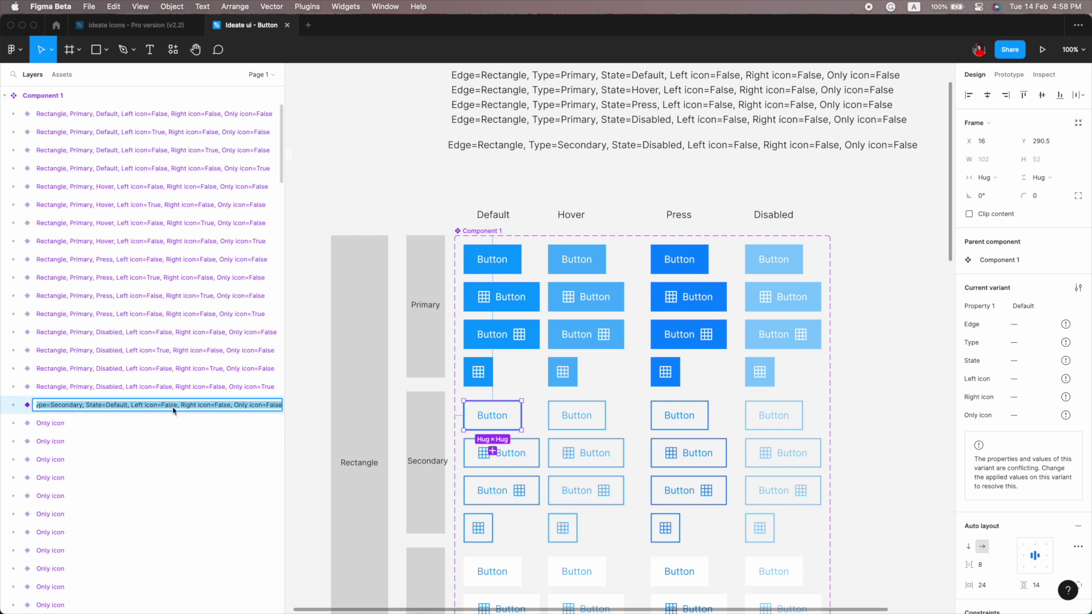
{"action": "key", "text": "Return"}
- Rename the Secondary Default left-icon and right-icon variants with Left icon=True and Right icon=True
{"action": "double_click", "coordinate": [74, 424]}
{"action": "key", "text": "ctrl+v"}
{"action": "key", "text": "Return"}
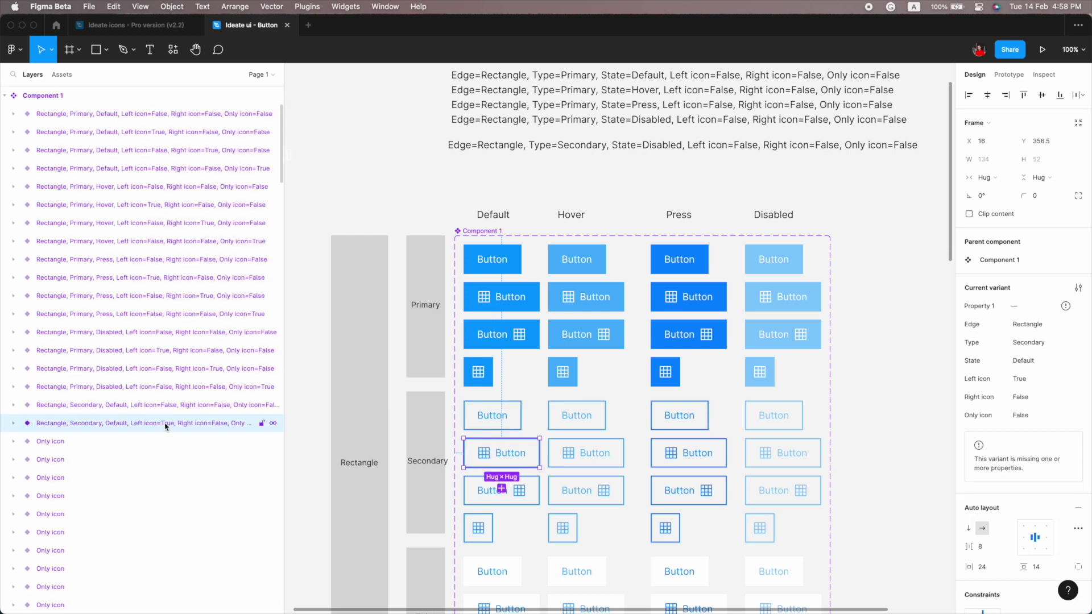
{"action": "double_click", "coordinate": [74, 441]}
{"action": "key", "text": "ctrl+v"}
{"action": "key", "text": "Return"}
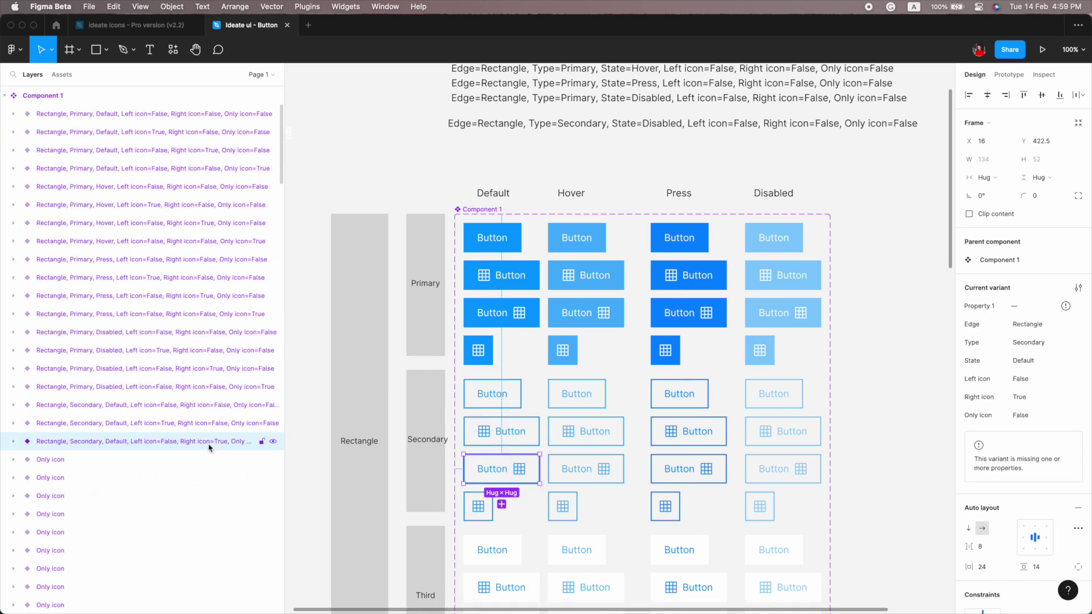
- Edit the Secondary reference line and fully name the Secondary Hover default and left-icon variants
{"action": "left_click", "coordinate": [576, 398]}
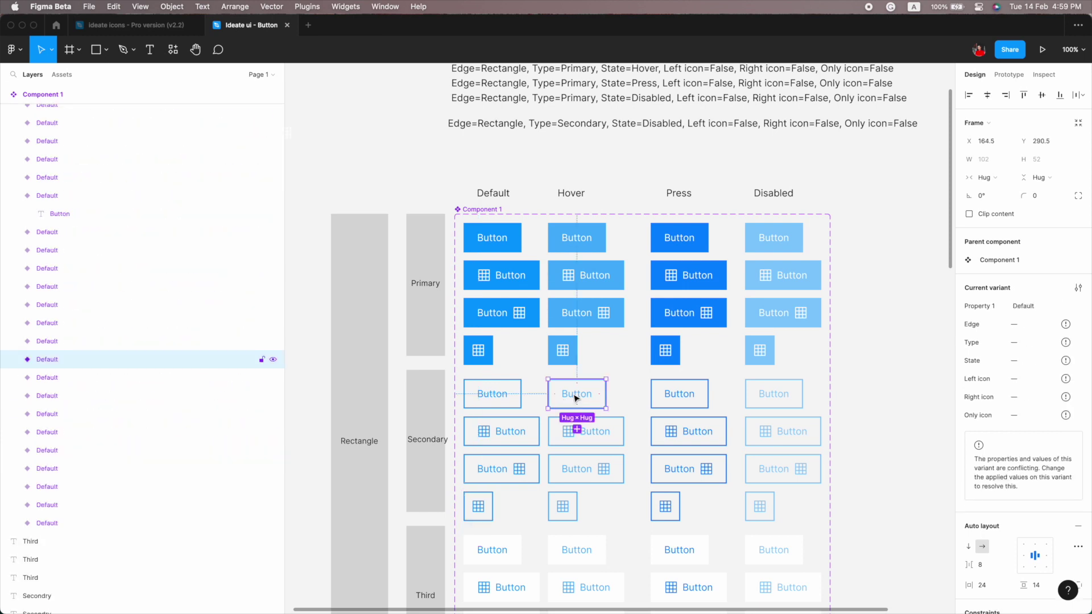
{"action": "scroll", "coordinate": [576, 397], "scroll_direction": "up", "scroll_amount": 2}
{"action": "double_click", "coordinate": [659, 98]}
{"action": "left_click", "coordinate": [575, 424]}
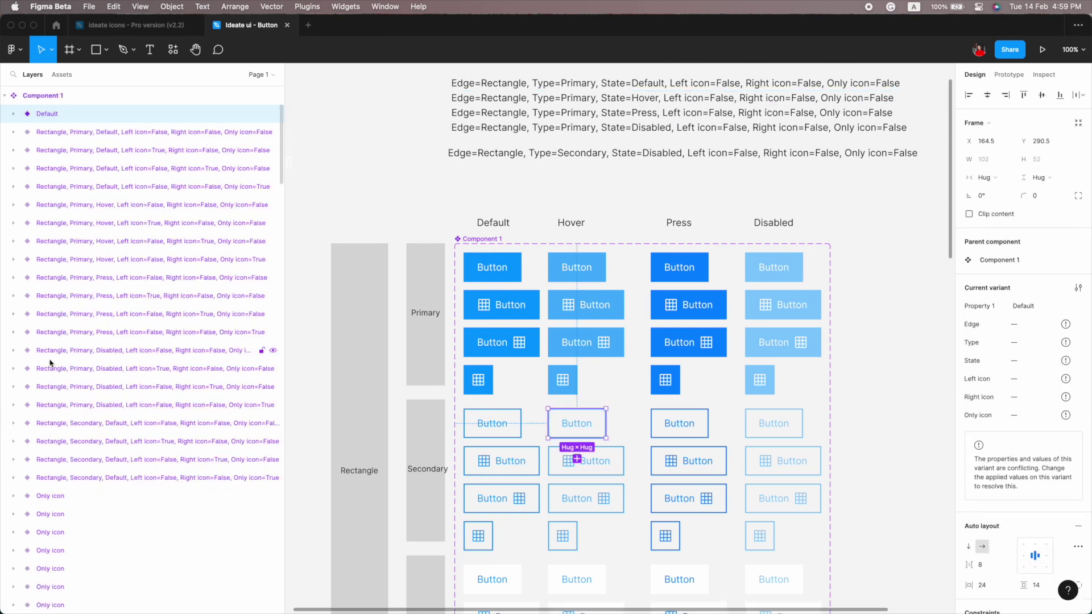
{"action": "double_click", "coordinate": [47, 477]}
{"action": "key", "text": "ctrl+v"}
{"action": "key", "text": "Return"}
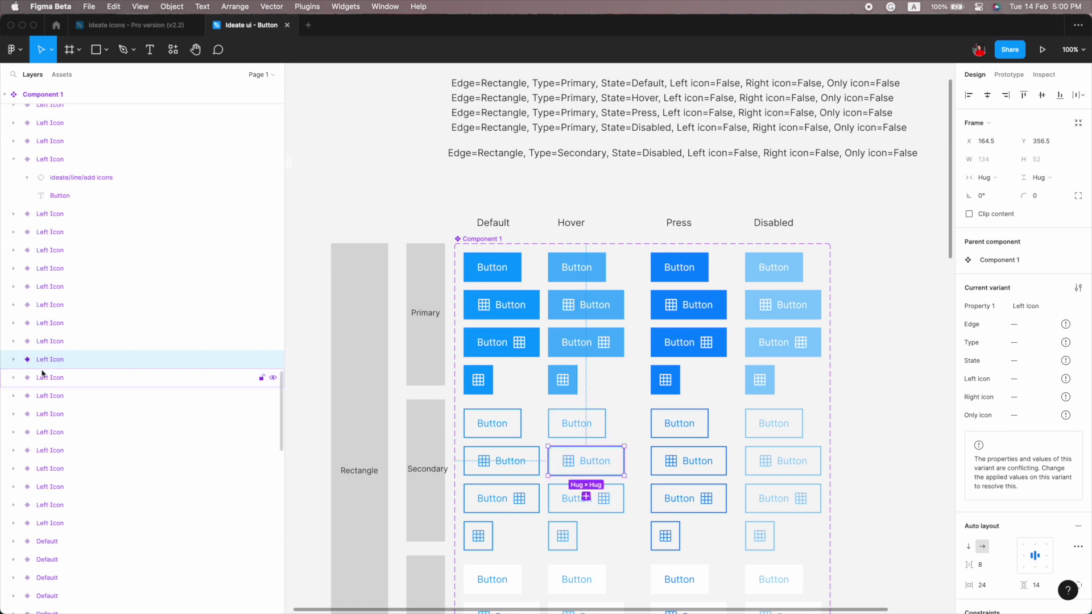
{"action": "double_click", "coordinate": [47, 358]}
{"action": "key", "text": "ctrl+v"}
{"action": "key", "text": "Return"}
- Rename the Secondary Hover right-icon and icon-only variants with full names, including Only icon=True
{"action": "scroll", "coordinate": [104, 326], "scroll_direction": "up", "scroll_amount": 3}
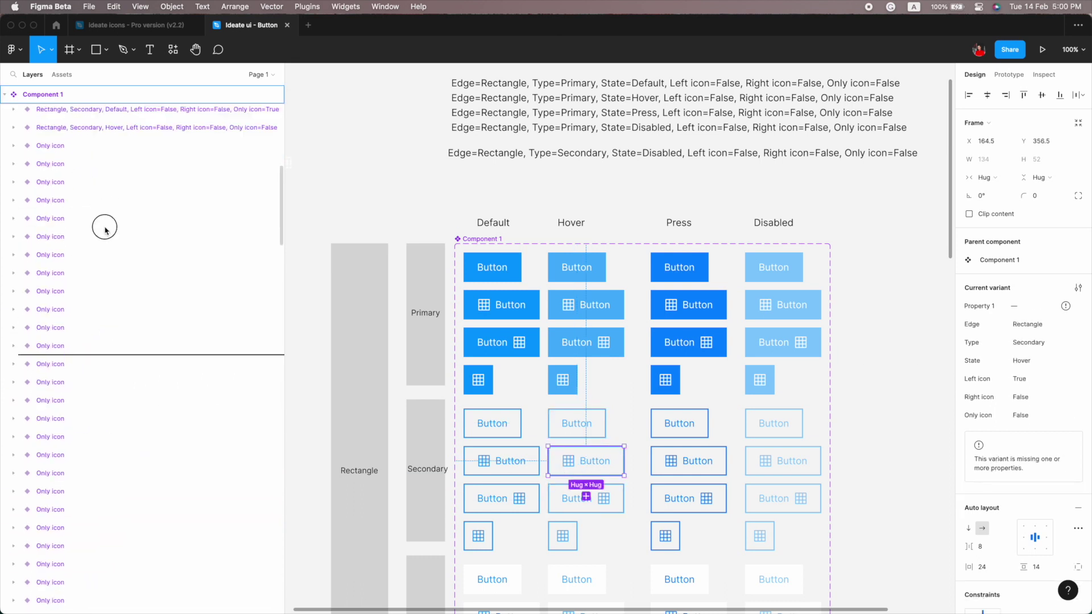
{"action": "scroll", "coordinate": [102, 284], "scroll_direction": "up", "scroll_amount": 10}
{"action": "double_click", "coordinate": [71, 514]}
{"action": "key", "text": "ctrl+v"}
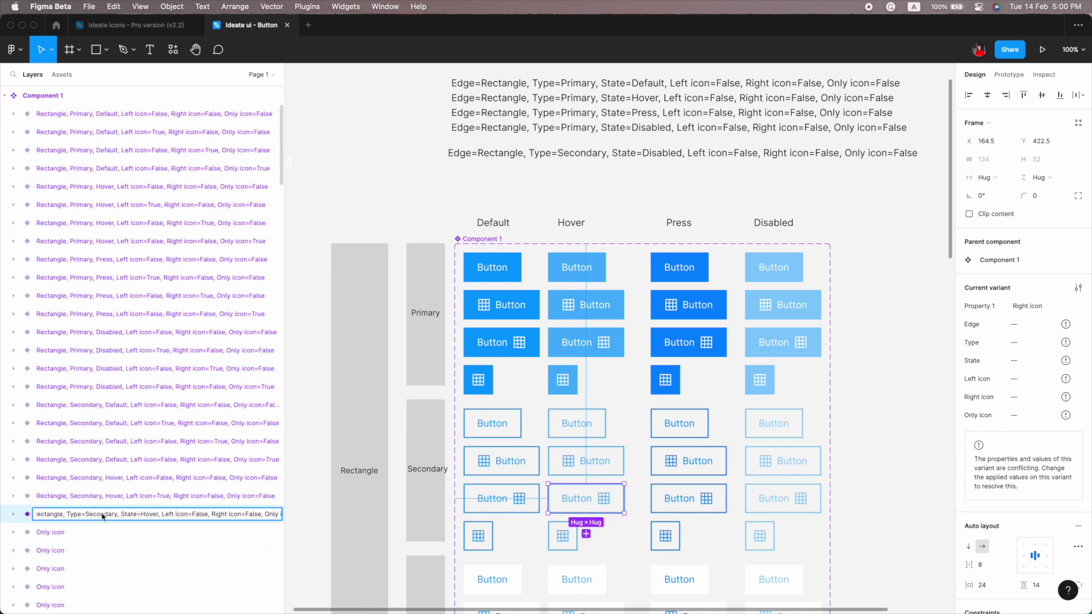
{"action": "key", "text": "Return"}
{"action": "left_click", "coordinate": [85, 534]}
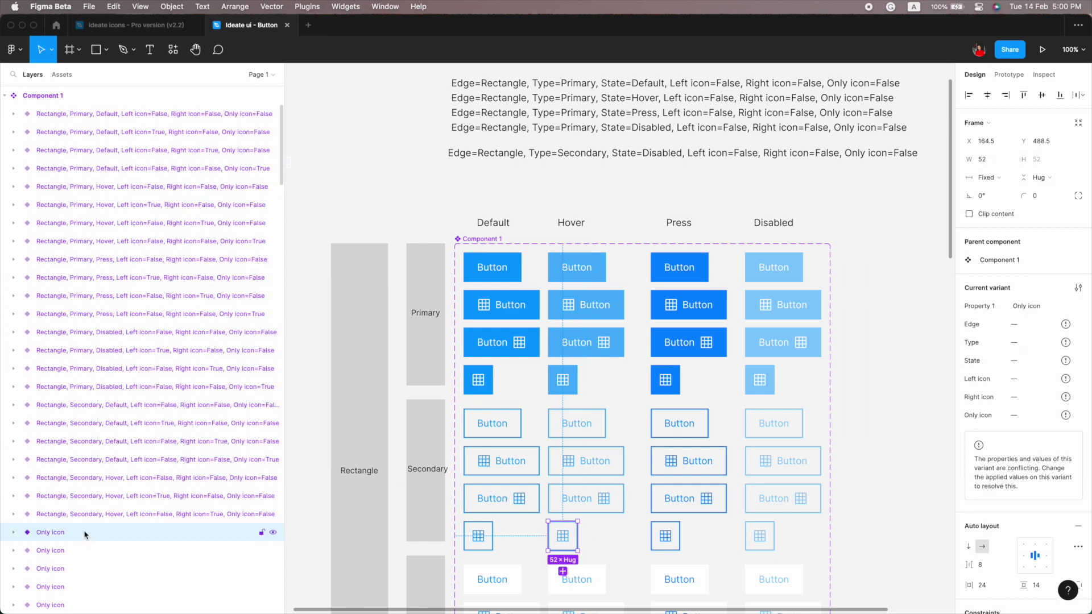
{"action": "double_click", "coordinate": [85, 533]}
{"action": "key", "text": "ctrl+v"}
{"action": "key", "text": "Return"}
- Place a button instance beside the component set and test its Disabled and icon-only properties
{"action": "left_click", "coordinate": [62, 74]}
{"action": "left_click_drag", "start_coordinate": [32, 157], "coordinate": [869, 336]}
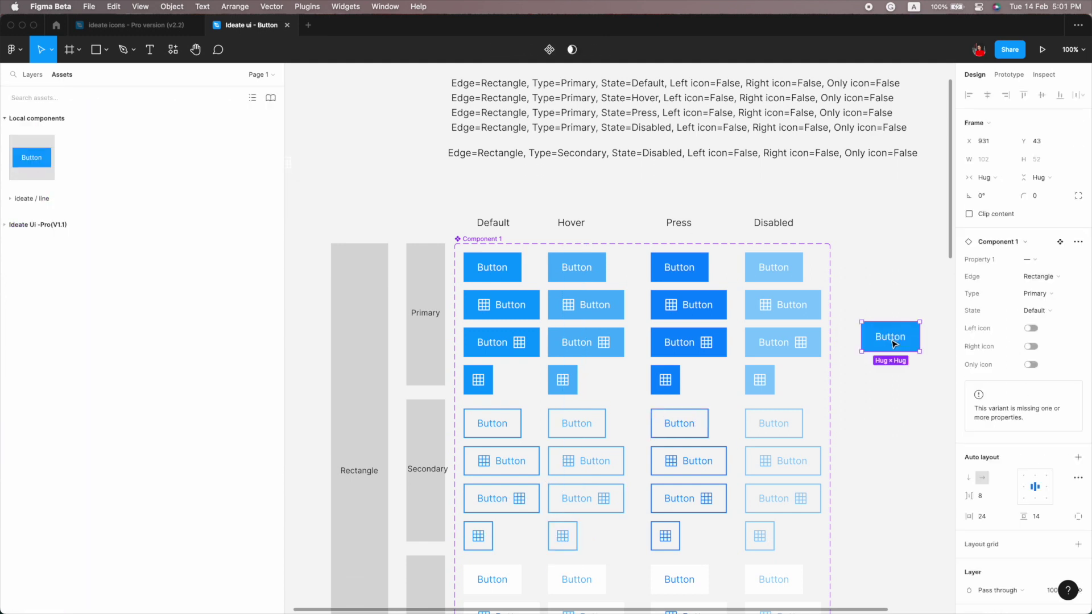
{"action": "left_click", "coordinate": [1037, 311]}
{"action": "left_click", "coordinate": [1029, 339]}
{"action": "left_click", "coordinate": [1031, 365]}
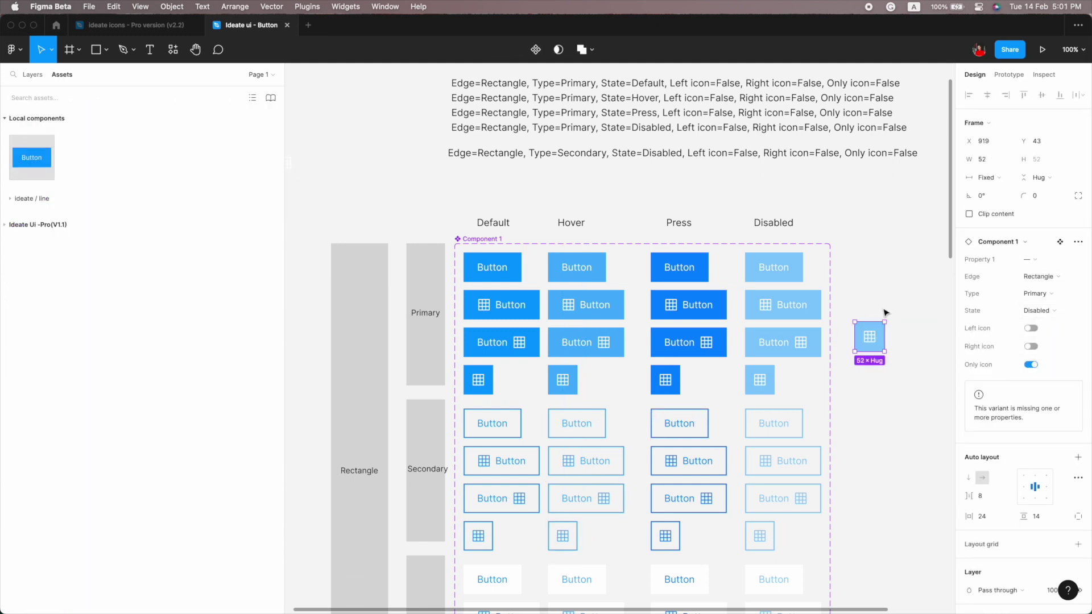
{"action": "left_click", "coordinate": [1060, 242]}
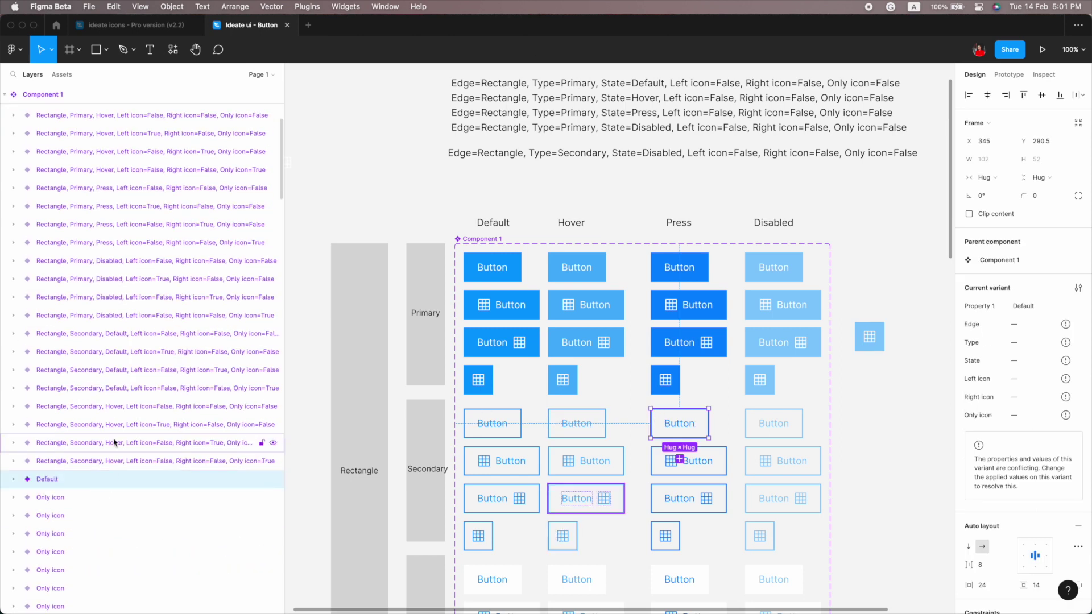
- Copy the full variant property string and paste it as the Secondary Press variant's name
{"action": "scroll", "coordinate": [137, 167], "scroll_direction": "up", "scroll_amount": 2}
{"action": "scroll", "coordinate": [137, 167], "scroll_direction": "down", "scroll_amount": 5}
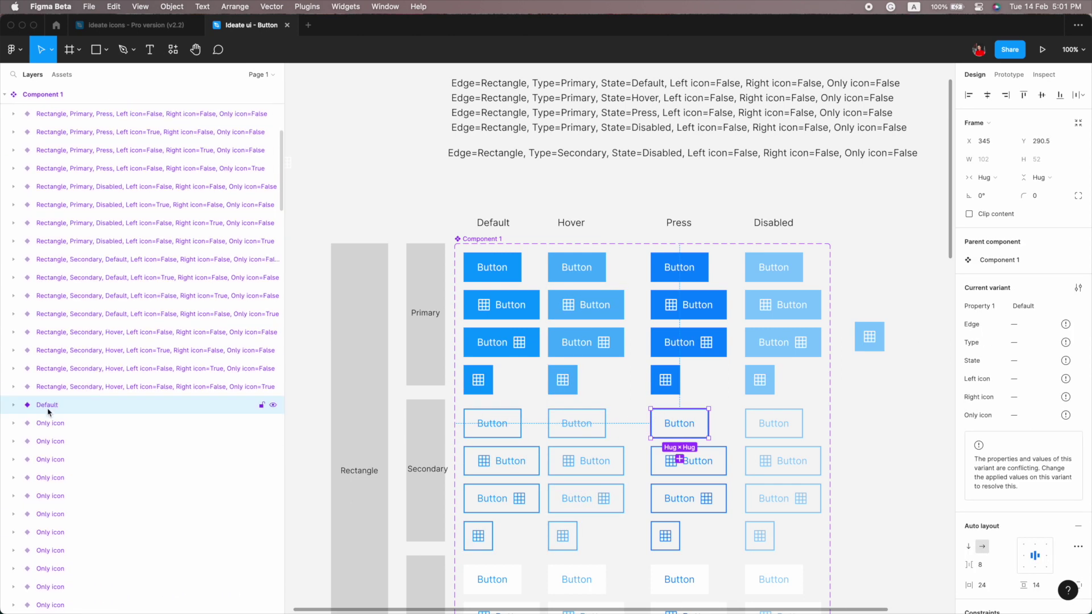
{"action": "triple_click", "coordinate": [633, 112]}
{"action": "key", "text": "ctrl+c"}
{"action": "double_click", "coordinate": [116, 342]}
{"action": "key", "text": "ctrl+v"}
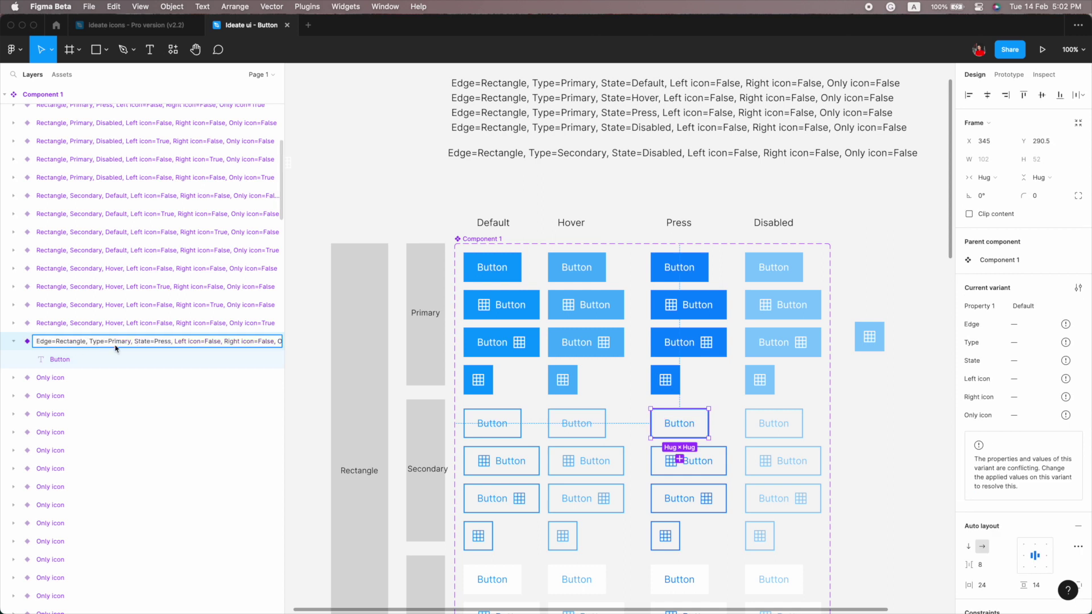
{"action": "key", "text": "Return"}
- Paste the property string onto the remaining Secondary Press variant layers, through the icon-only one
{"action": "left_click", "coordinate": [171, 377]}
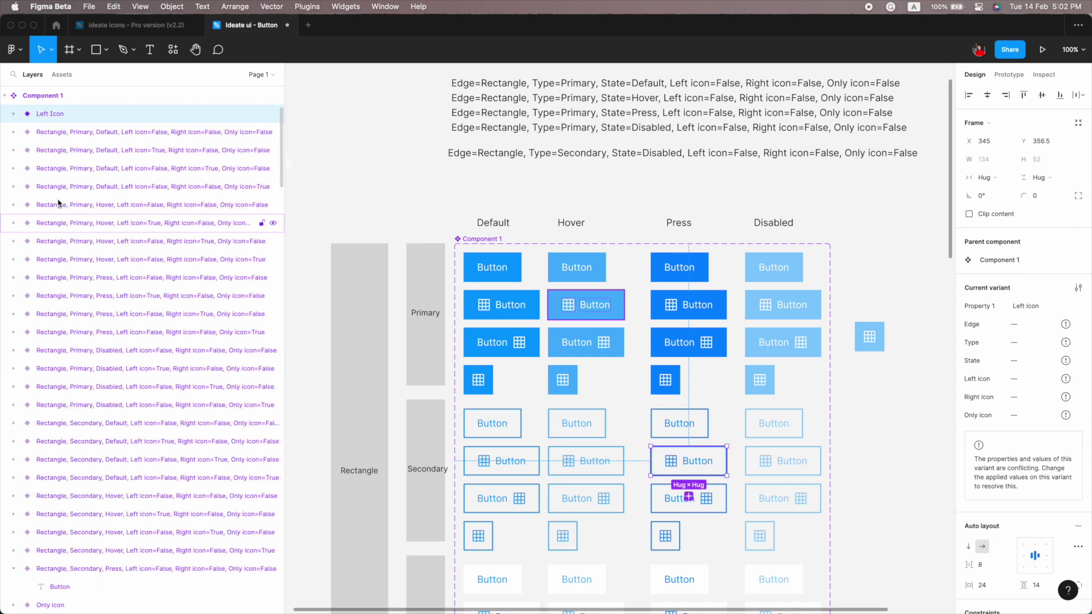
{"action": "scroll", "coordinate": [85, 419], "scroll_direction": "up", "scroll_amount": 2}
{"action": "double_click", "coordinate": [182, 394]}
{"action": "key", "text": "ctrl+v"}
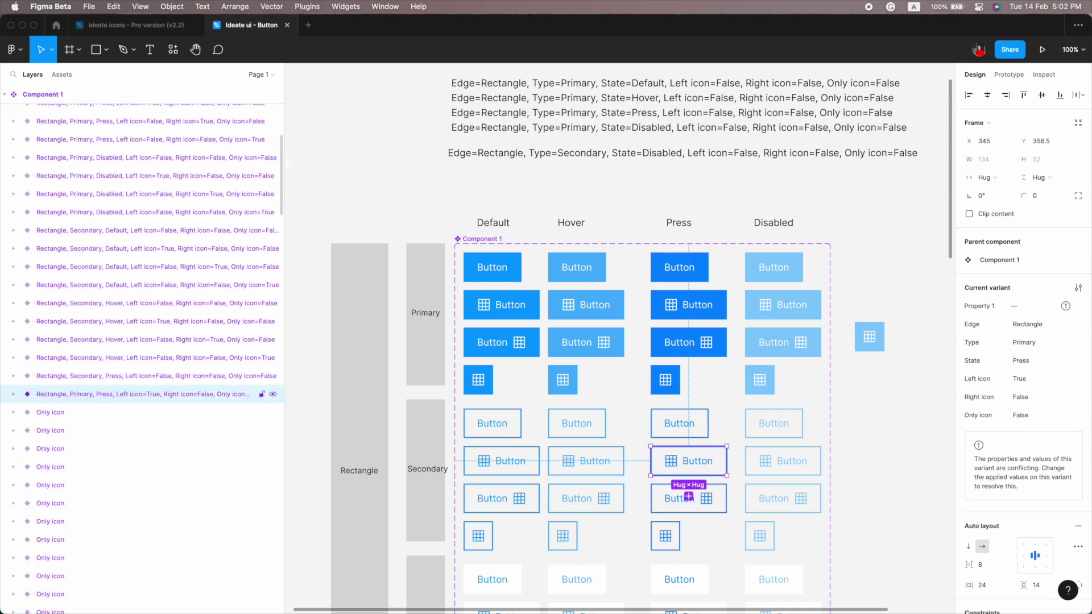
{"action": "key", "text": "Tab"}
{"action": "key", "text": "ctrl+v"}
{"action": "key", "text": "Tab"}
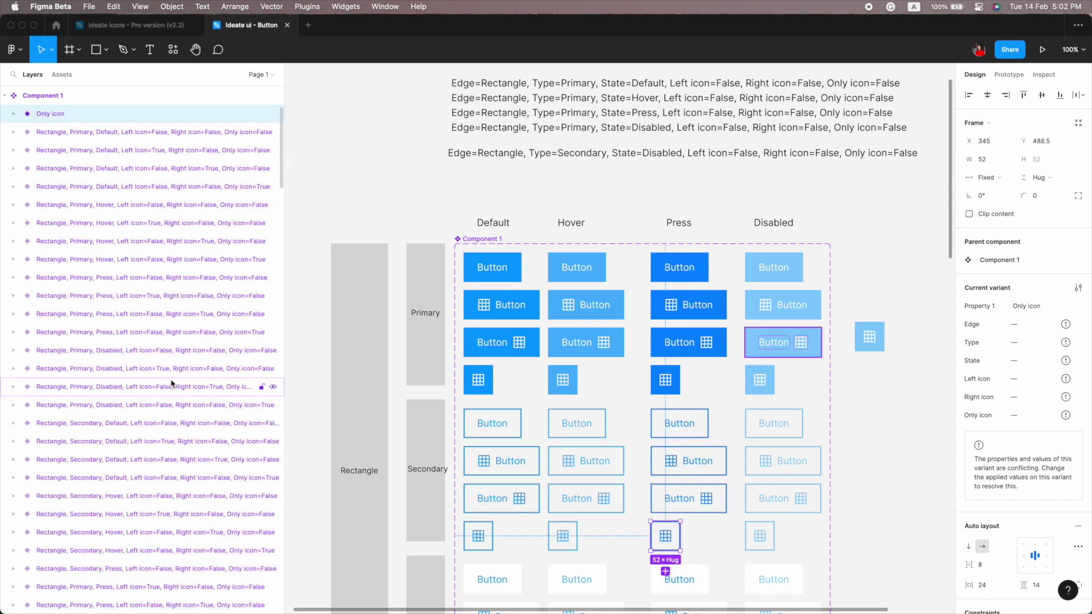
{"action": "key", "text": "ctrl+v"}
{"action": "key", "text": "Return"}
- Rename the icon-only variant layer, then undo two mistaken layer renames
{"action": "double_click", "coordinate": [97, 389]}
{"action": "key", "text": "ctrl+v"}
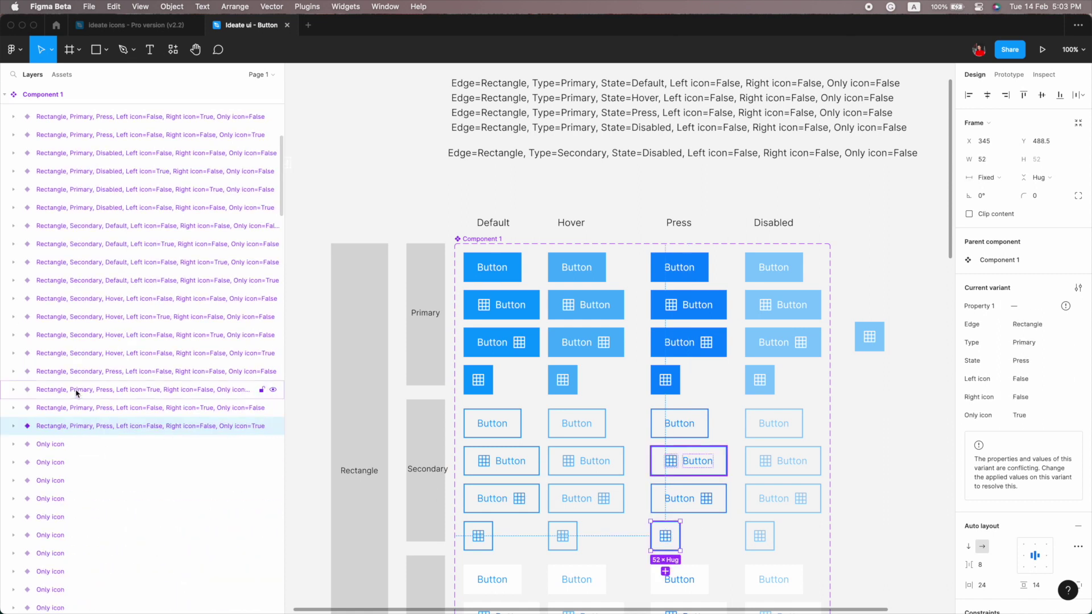
{"action": "key", "text": "Tab"}
{"action": "key", "text": "ctrl+v"}
{"action": "key", "text": "Tab"}
{"action": "left_click", "coordinate": [112, 444]}
{"action": "key", "text": "ctrl+z"}
{"action": "key", "text": "ctrl+z"}
{"action": "key", "text": "ctrl+z"}
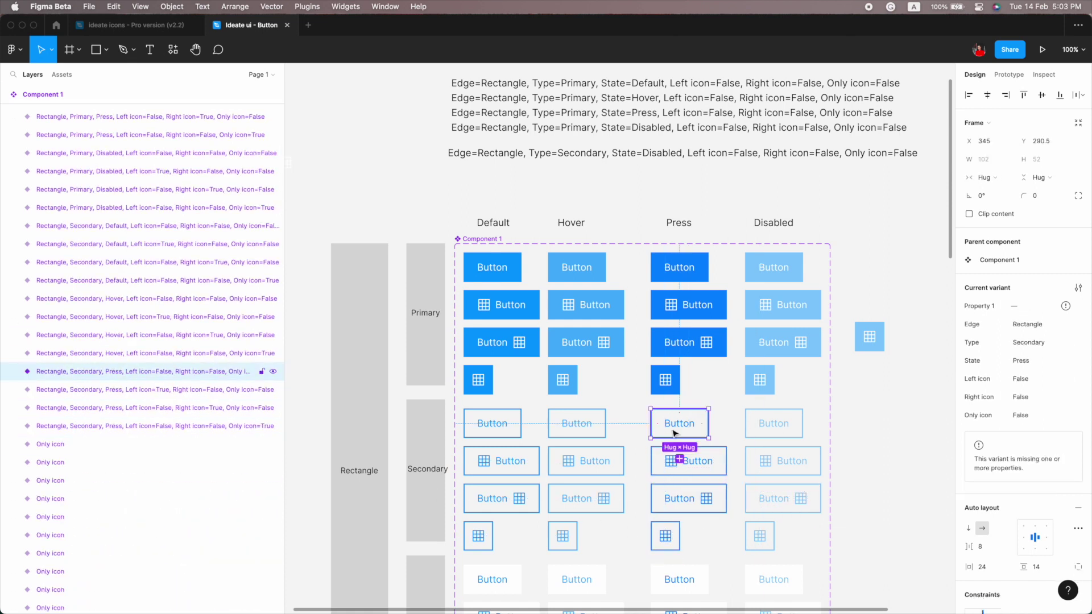
{"action": "key", "text": "ctrl+z"}
{"action": "key", "text": "ctrl+z"}
{"action": "key", "text": "ctrl+z"}
{"action": "key", "text": "ctrl+z"}
- Name the first Secondary Disabled variants with the property string, one reading 'Left Icon'
{"action": "double_click", "coordinate": [104, 361]}
{"action": "key", "text": "ctrl+v"}
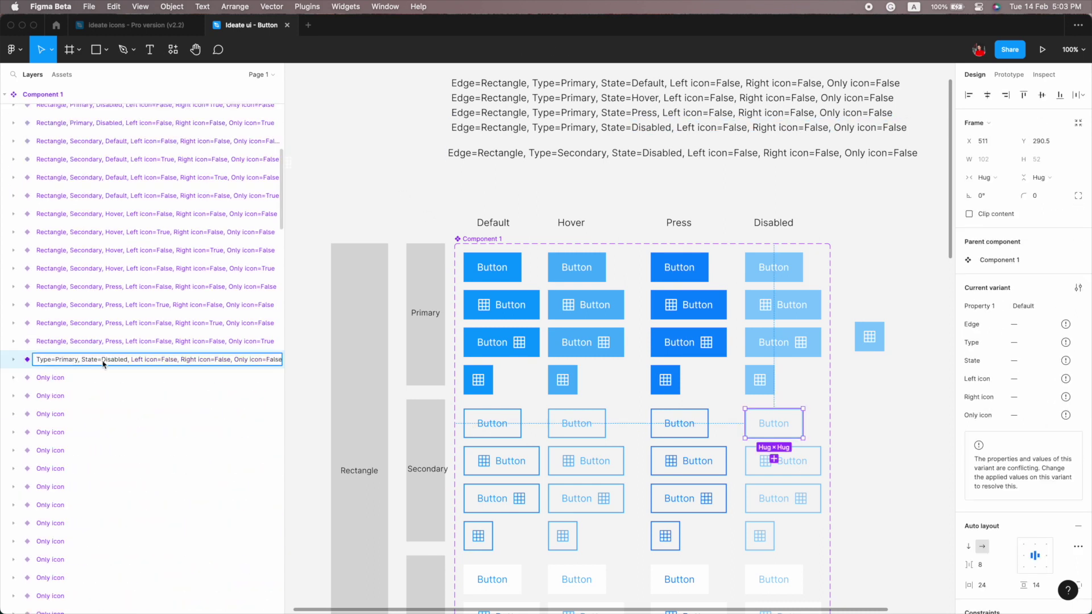
{"action": "key", "text": "Tab"}
{"action": "type", "text": "Left Icon"}
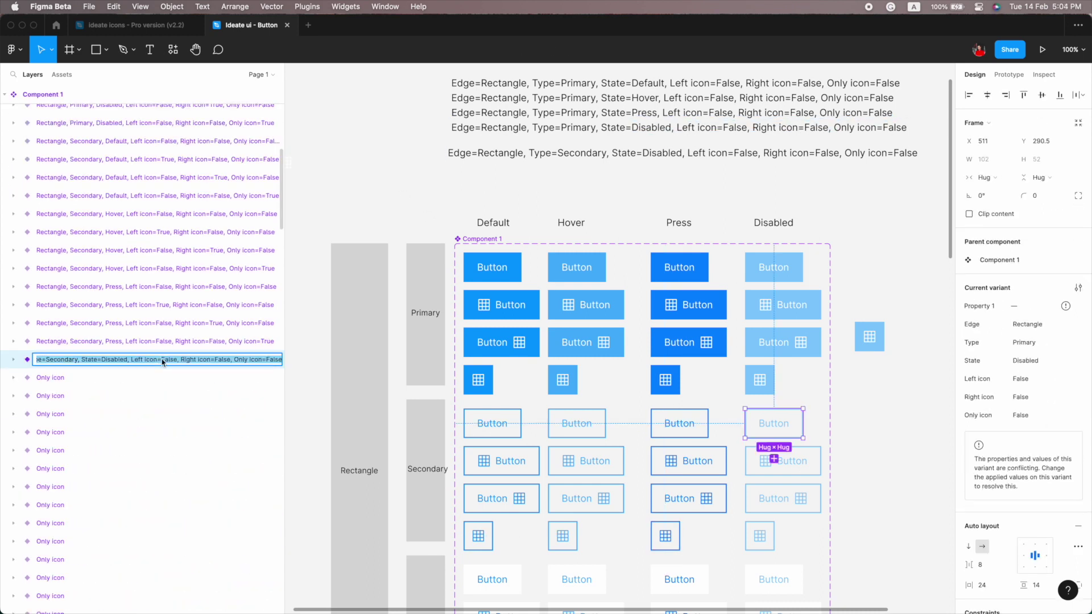
{"action": "key", "text": "Return"}
{"action": "scroll", "coordinate": [65, 375], "scroll_direction": "down", "scroll_amount": 5}
{"action": "double_click", "coordinate": [60, 470]}
{"action": "key", "text": "ctrl+v"}
{"action": "key", "text": "Return"}
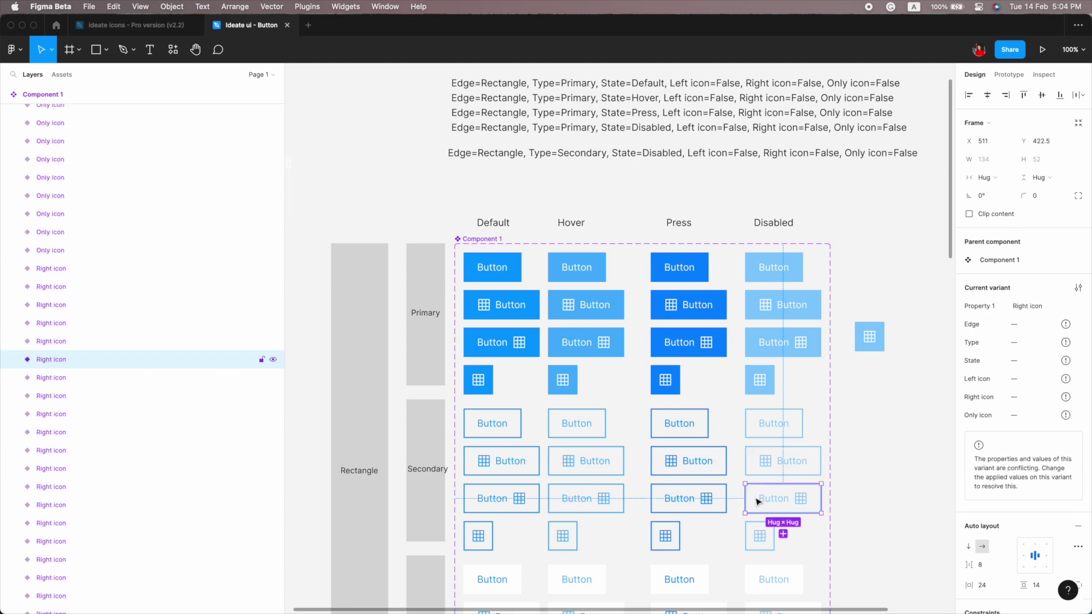
- Name the Secondary Disabled Right icon variant with Right icon=True, then the icon-only variant
{"action": "double_click", "coordinate": [131, 430]}
{"action": "key", "text": "ctrl+v"}
{"action": "double_click", "coordinate": [223, 431]}
{"action": "type", "text": "True"}
{"action": "key", "text": "Return"}
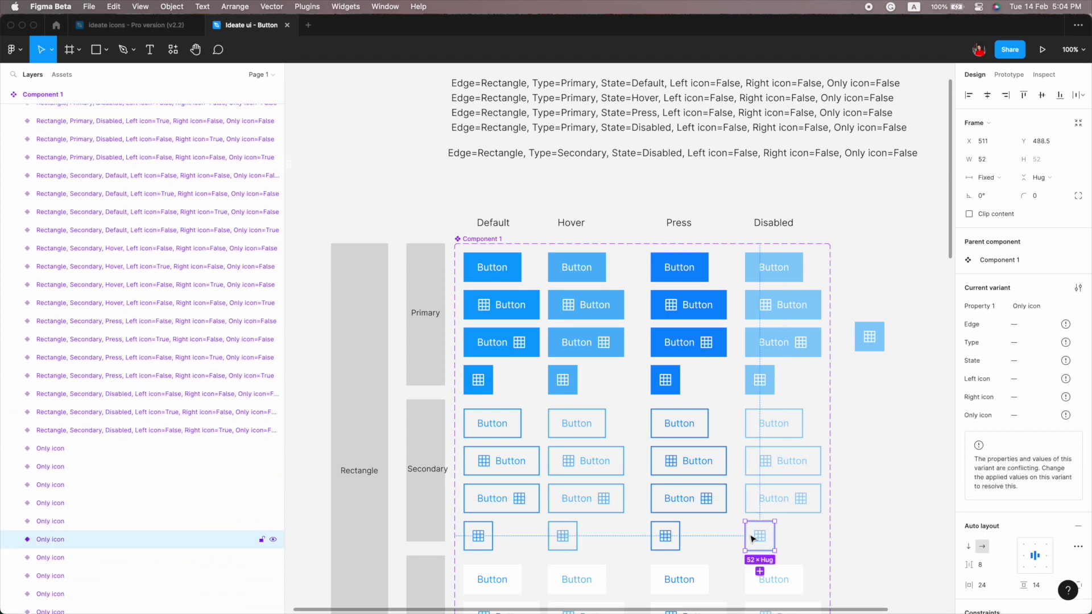
{"action": "double_click", "coordinate": [131, 449]}
{"action": "key", "text": "ctrl+v"}
{"action": "scroll", "coordinate": [399, 439], "scroll_direction": "down", "scroll_amount": 4}
- Name the Third Default variants with the property string, setting Left icon=True on the second
{"action": "left_click", "coordinate": [501, 347]}
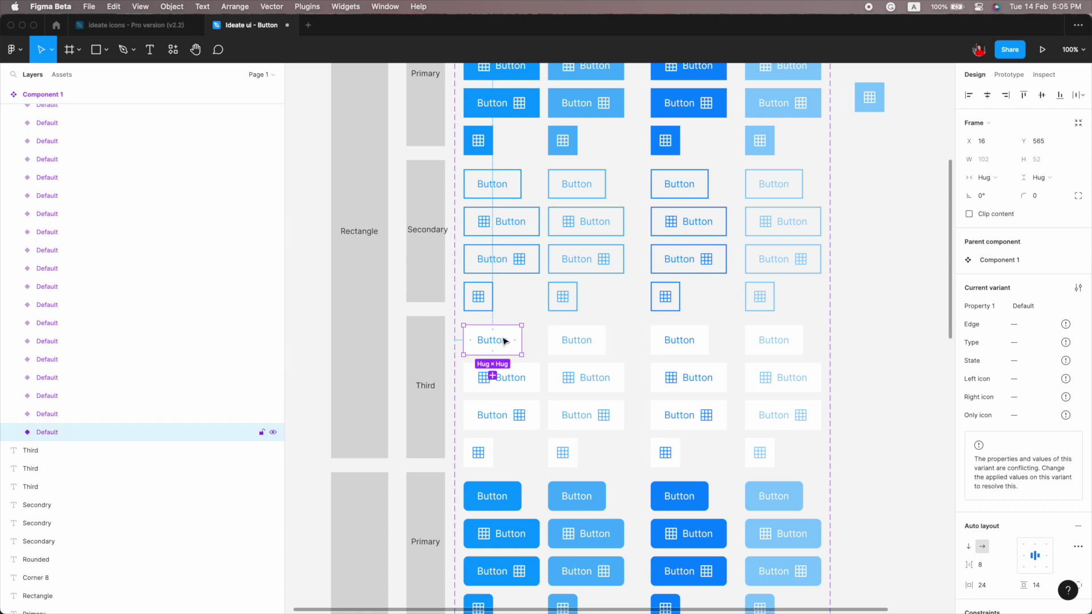
{"action": "double_click", "coordinate": [59, 446]}
{"action": "key", "text": "shift+Tab"}
{"action": "key", "text": "shift+Tab"}
{"action": "key", "text": "shift+Tab"}
{"action": "key", "text": "shift+Tab"}
{"action": "key", "text": "ctrl+c"}
{"action": "double_click", "coordinate": [59, 446]}
{"action": "key", "text": "ctrl+v"}
{"action": "double_click", "coordinate": [115, 444]}
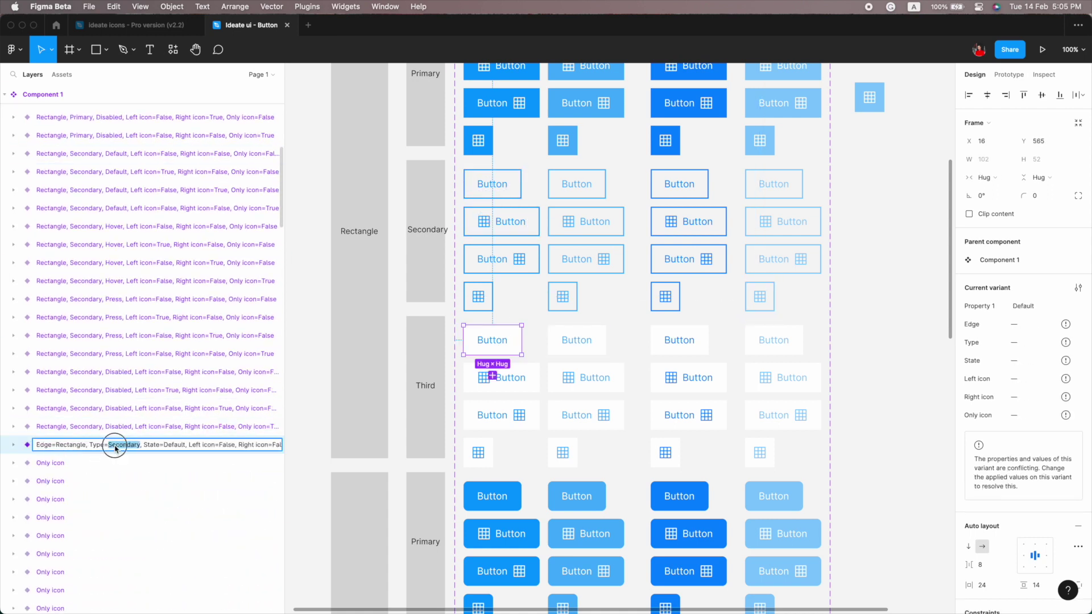
{"action": "key", "text": "Tab"}
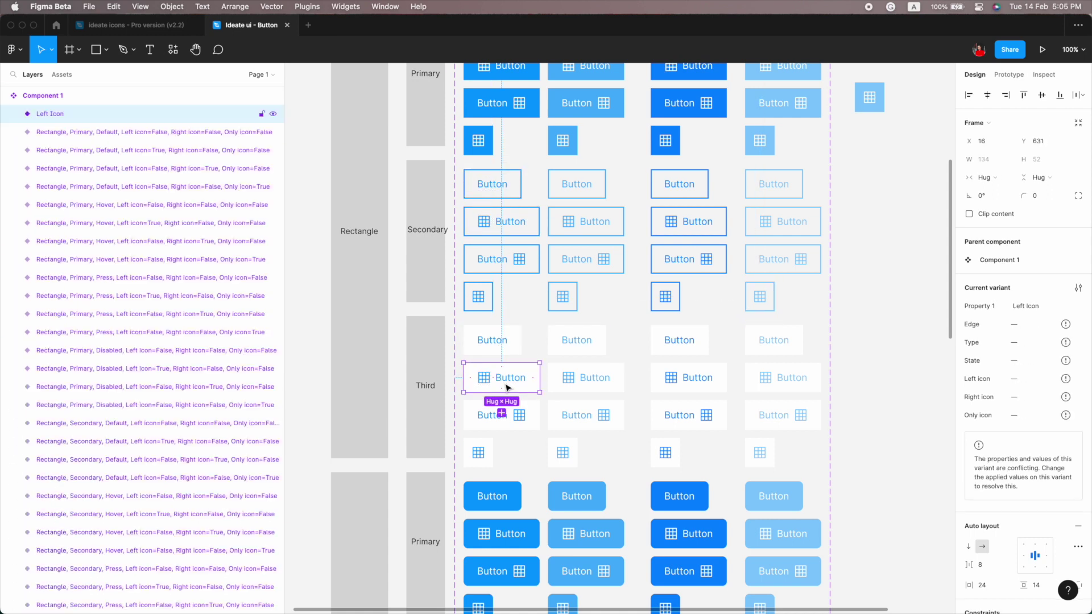
{"action": "double_click", "coordinate": [161, 423]}
{"action": "type", "text": "True"}
{"action": "key", "text": "Tab"}
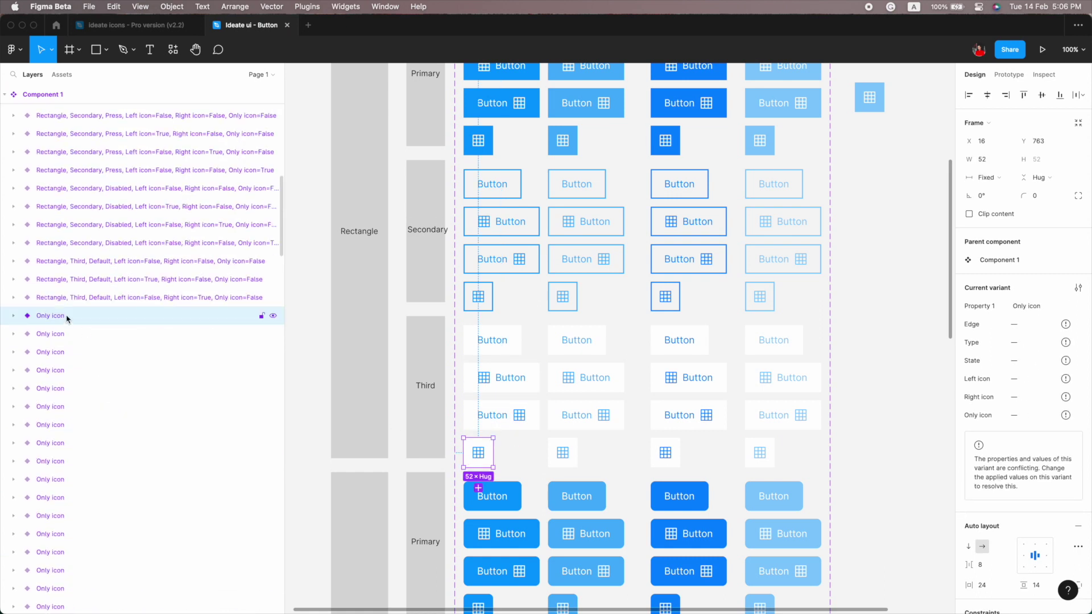
- Paste the full property string onto the Third Hover default layer
{"action": "left_click", "coordinate": [569, 340]}
{"action": "scroll", "coordinate": [122, 347], "scroll_direction": "up", "scroll_amount": 10}
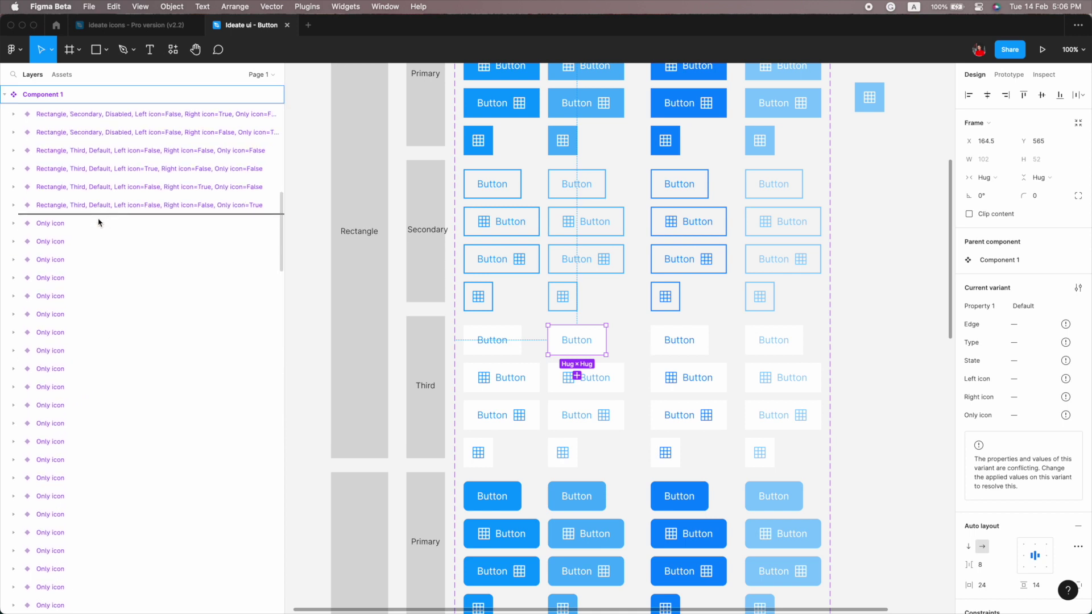
{"action": "double_click", "coordinate": [97, 158]}
{"action": "double_click", "coordinate": [86, 224]}
{"action": "key", "text": "ctrl+v"}
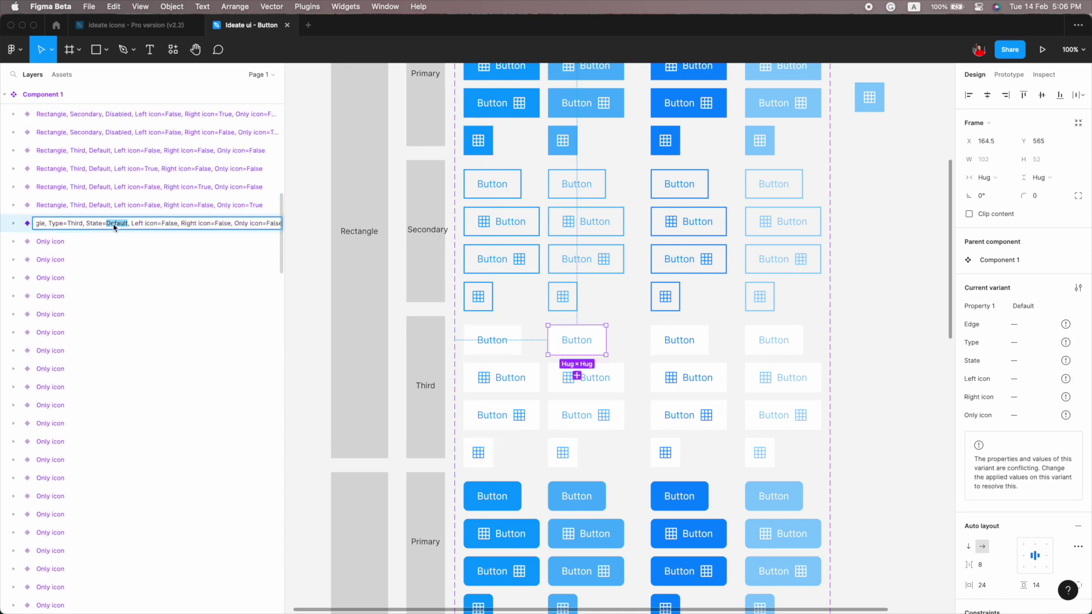
{"action": "key", "text": "Return"}
{"action": "key", "text": "Tab"}
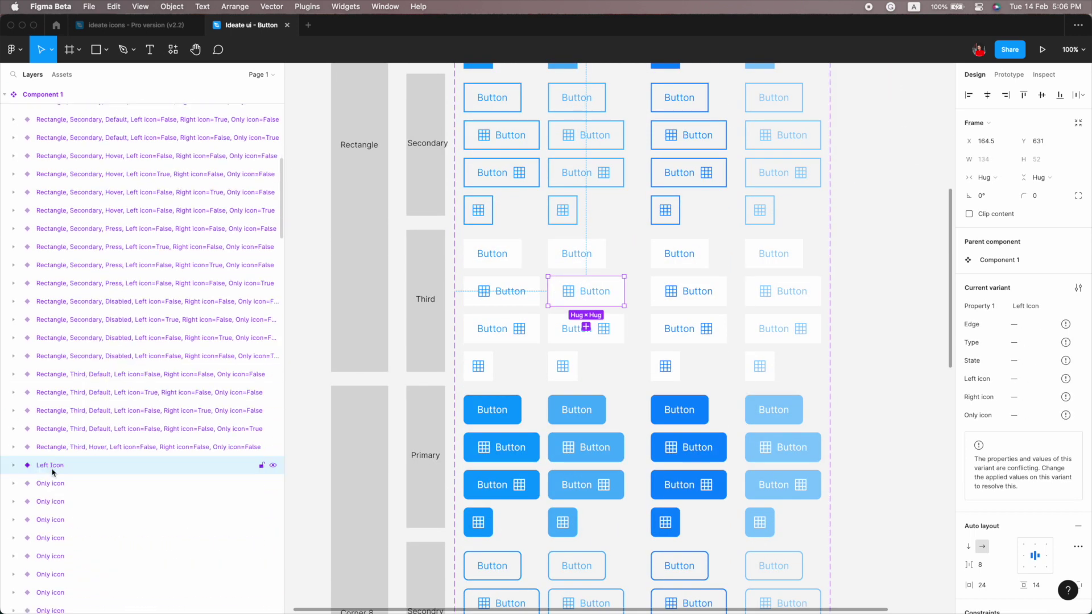
- Name the Third Hover Left icon and Right icon variants with their property strings
{"action": "double_click", "coordinate": [52, 465]}
{"action": "key", "text": "ctrl+v"}
{"action": "key", "text": "Return"}
{"action": "key", "text": "Tab"}
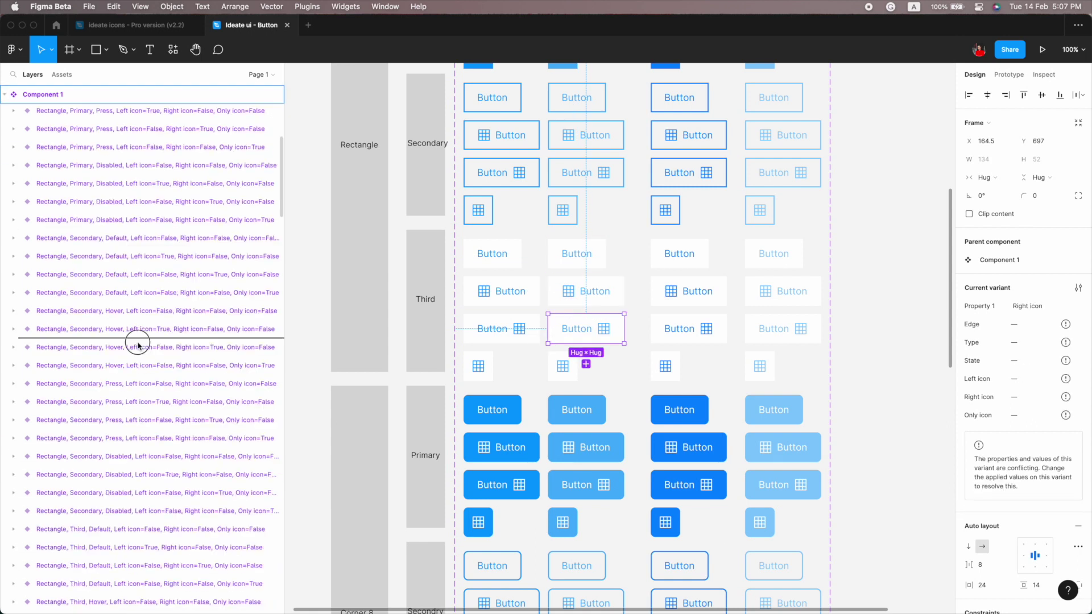
{"action": "double_click", "coordinate": [159, 387]}
{"action": "key", "text": "ctrl+v"}
{"action": "key", "text": "Return"}
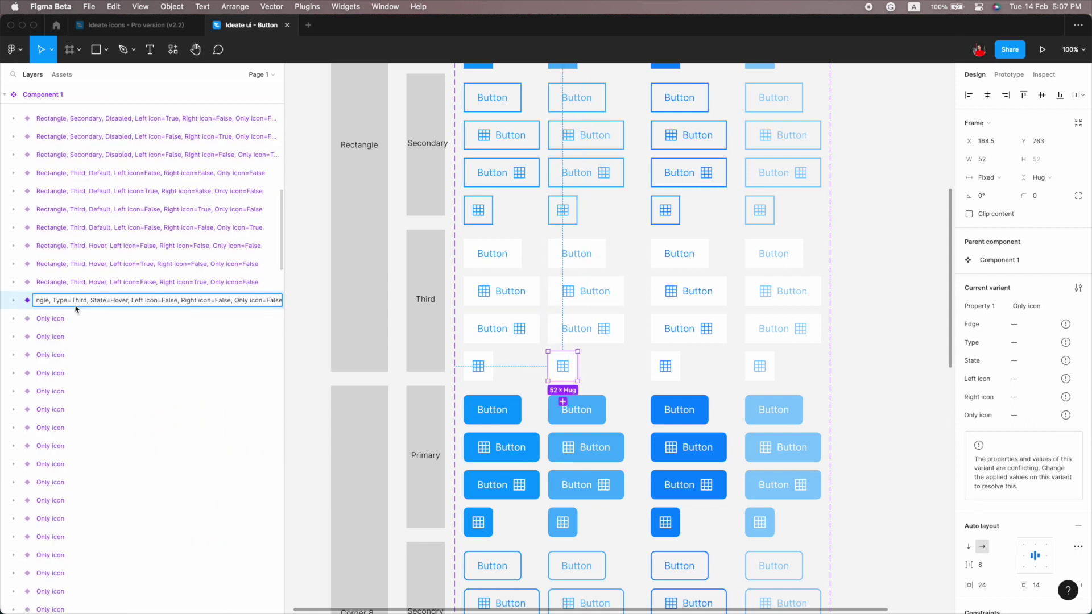
- Name the Third Press default and first icon variants, editing the State and icon values
{"action": "key", "text": "Tab"}
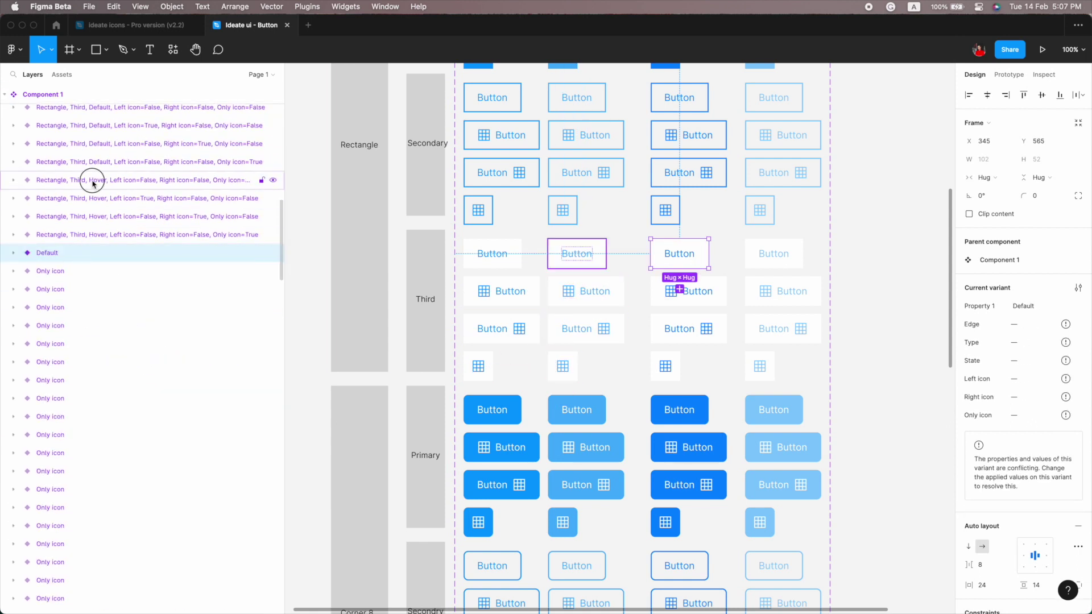
{"action": "double_click", "coordinate": [117, 251]}
{"action": "key", "text": "ctrl+v"}
{"action": "key", "text": "Return"}
{"action": "key", "text": "Tab"}
{"action": "double_click", "coordinate": [187, 267]}
{"action": "key", "text": "ctrl+v"}
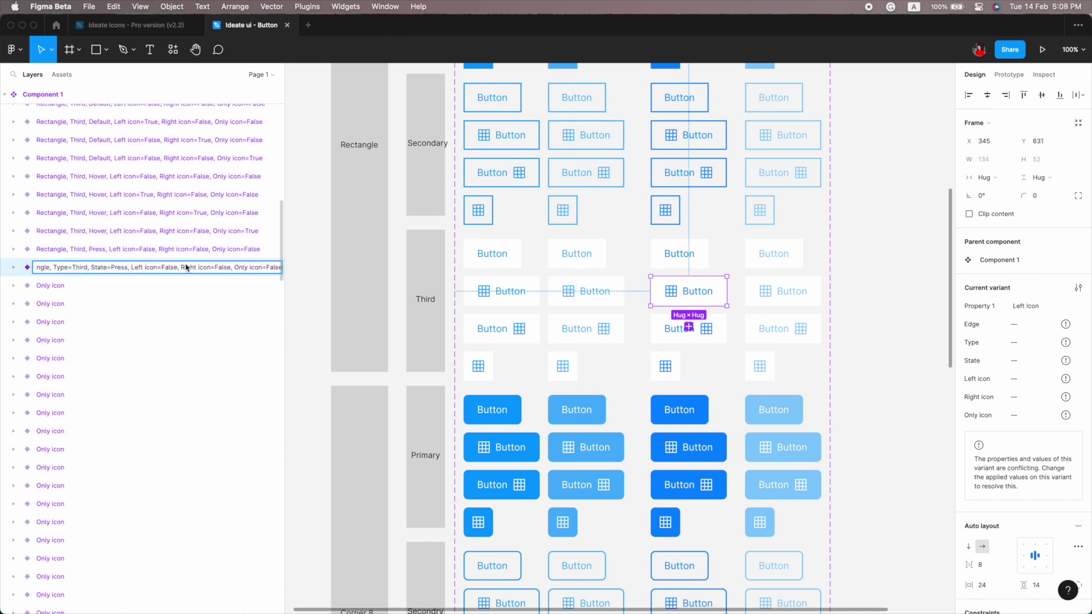
{"action": "key", "text": "Return"}
- Name the remaining Third Press variants and reorder the icon-only layer in the list
{"action": "key", "text": "Tab"}
{"action": "double_click", "coordinate": [219, 285]}
{"action": "key", "text": "ctrl+v"}
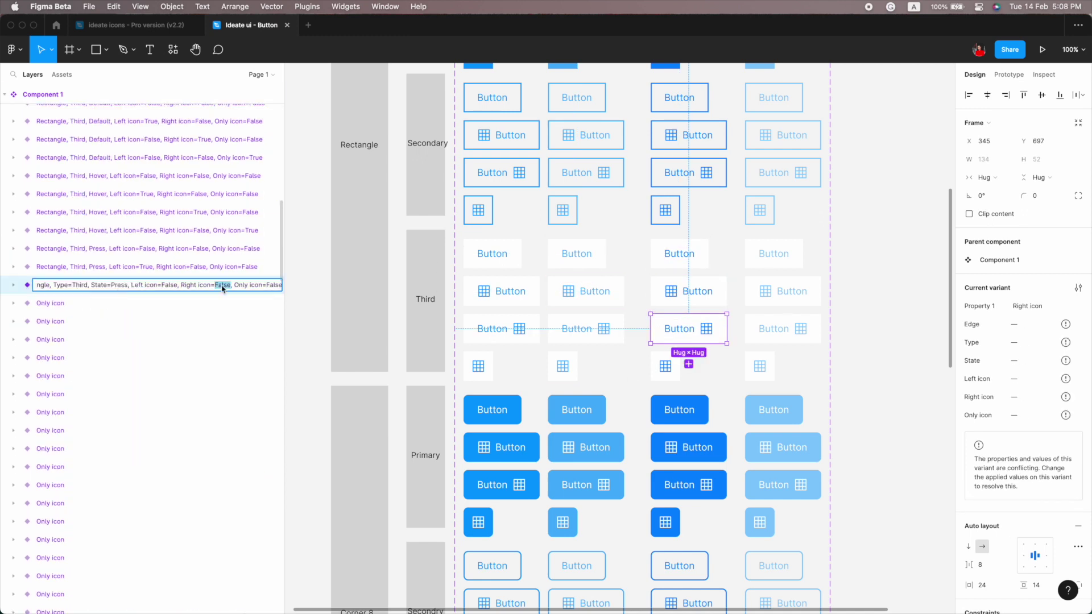
{"action": "key", "text": "Return"}
{"action": "key", "text": "Tab"}
{"action": "double_click", "coordinate": [92, 304]}
{"action": "key", "text": "ctrl+v"}
{"action": "left_click_drag", "start_coordinate": [154, 365], "coordinate": [143, 298]}
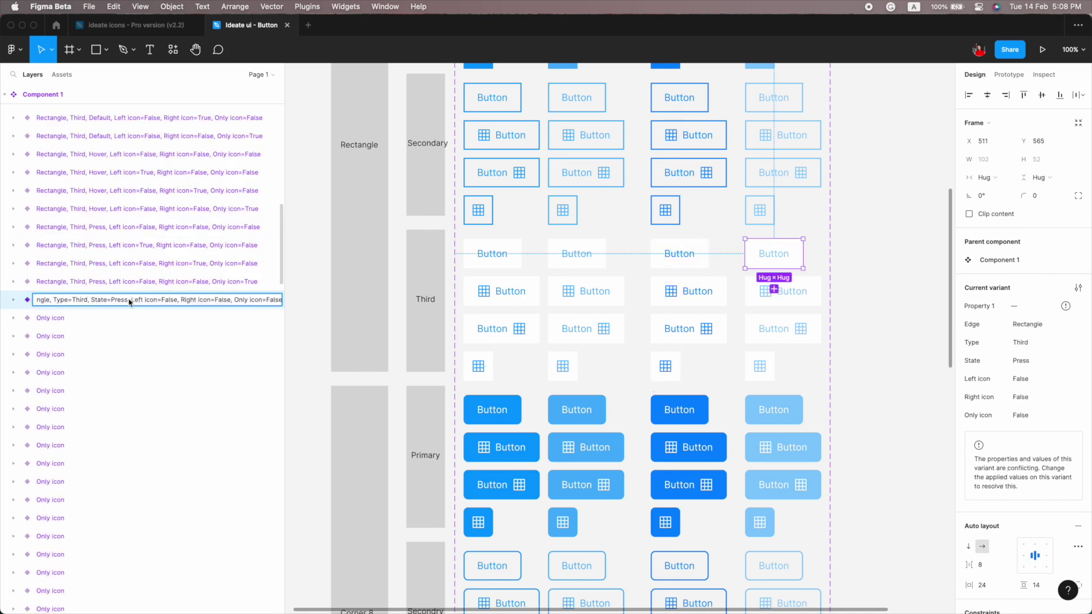
- Paste property names onto the Third Disabled variants, adjusting the icon value on the last
{"action": "key", "text": "Tab"}
{"action": "key", "text": "ctrl+v"}
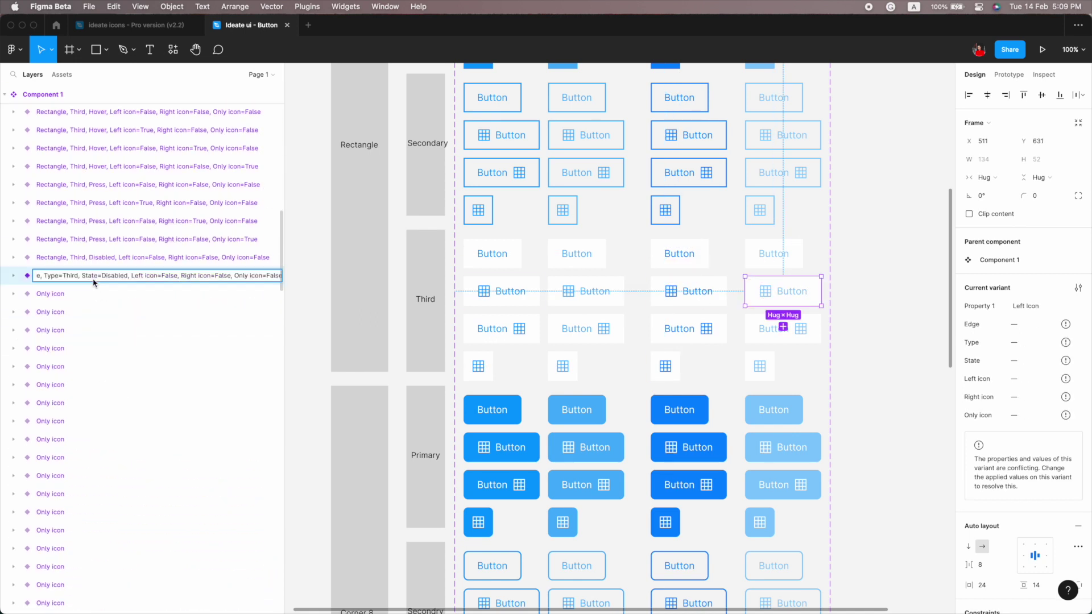
{"action": "key", "text": "Tab"}
{"action": "key", "text": "ctrl+v"}
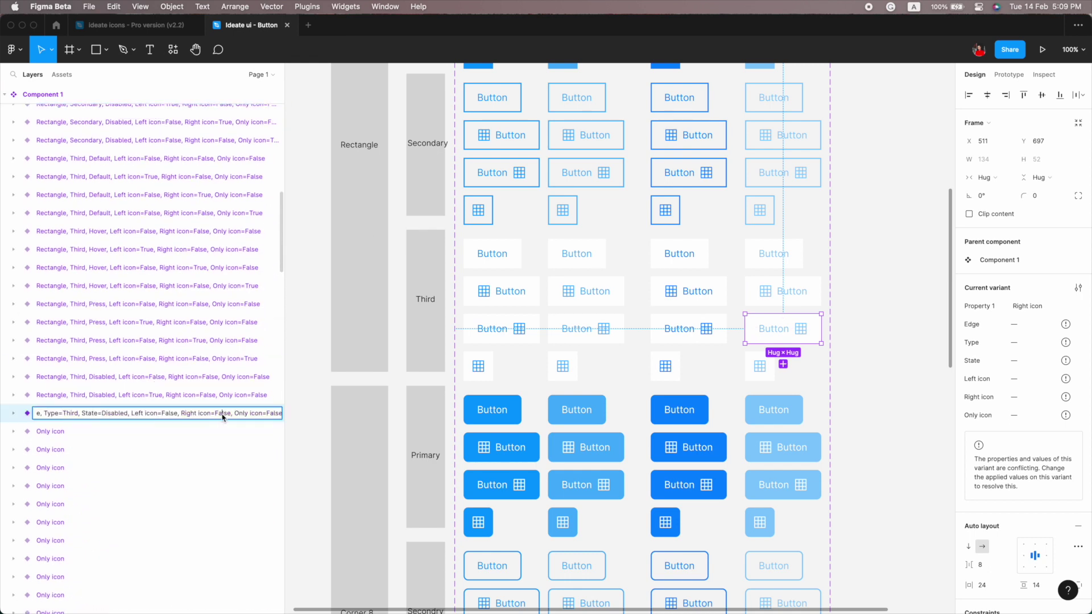
{"action": "double_click", "coordinate": [262, 436]}
{"action": "key", "text": "ctrl+v"}
{"action": "key", "text": "Tab"}
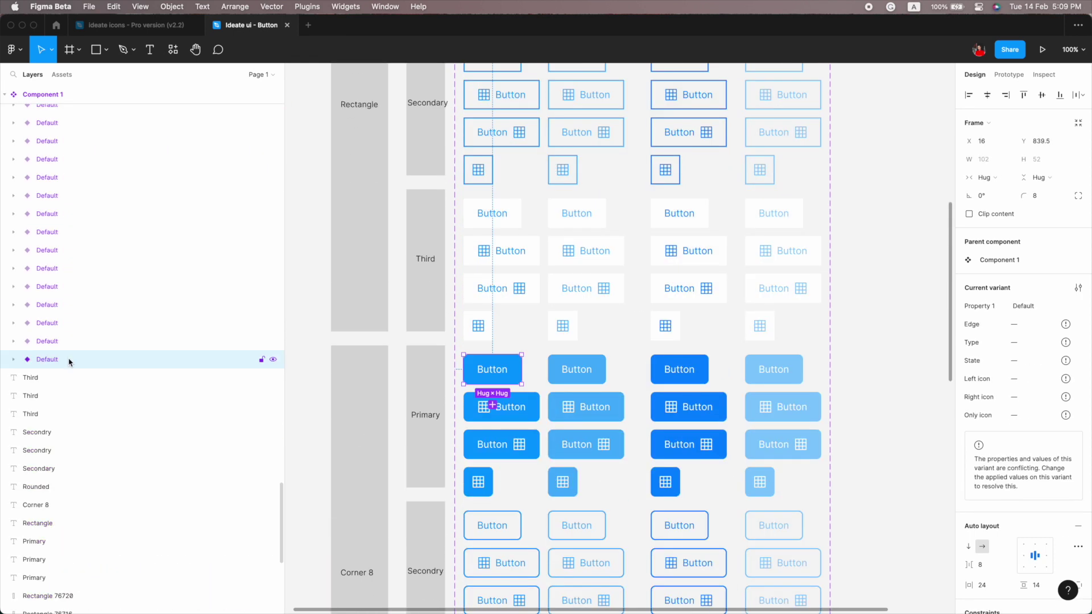
- Reorder the Corner 8 Primary layers and paste their variant names, undoing two renames
{"action": "left_click_drag", "start_coordinate": [68, 361], "coordinate": [113, 344]}
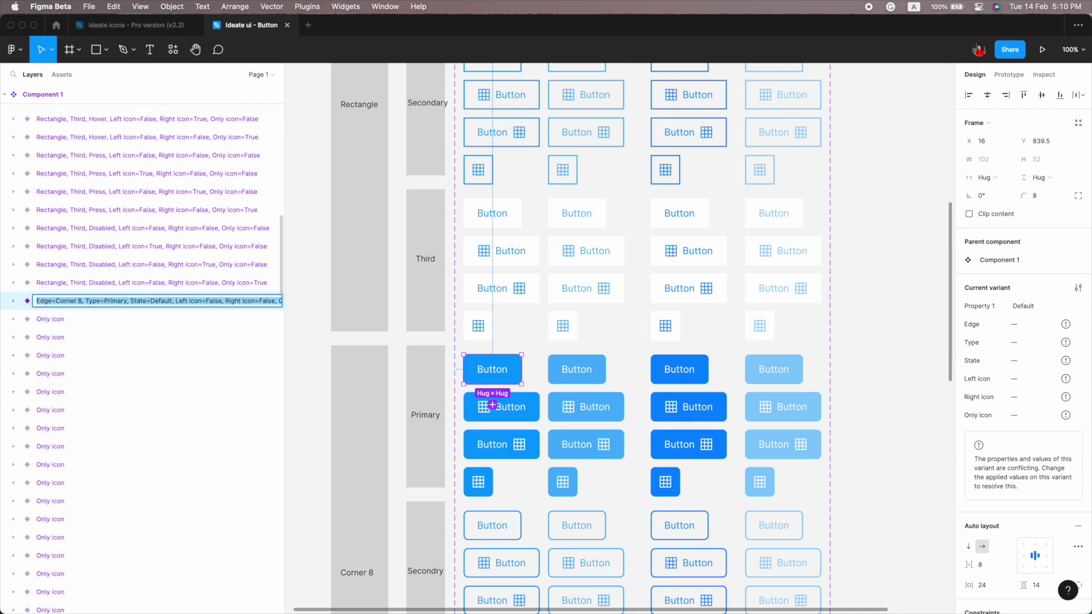
{"action": "key", "text": "Tab"}
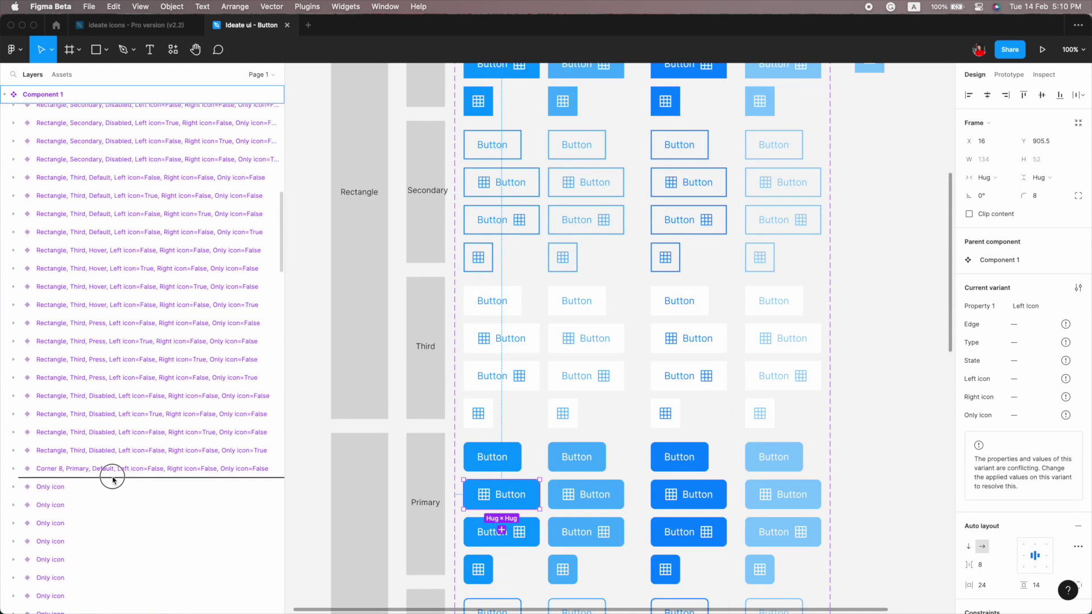
{"action": "key", "text": "ctrl+v"}
{"action": "key", "text": "Tab"}
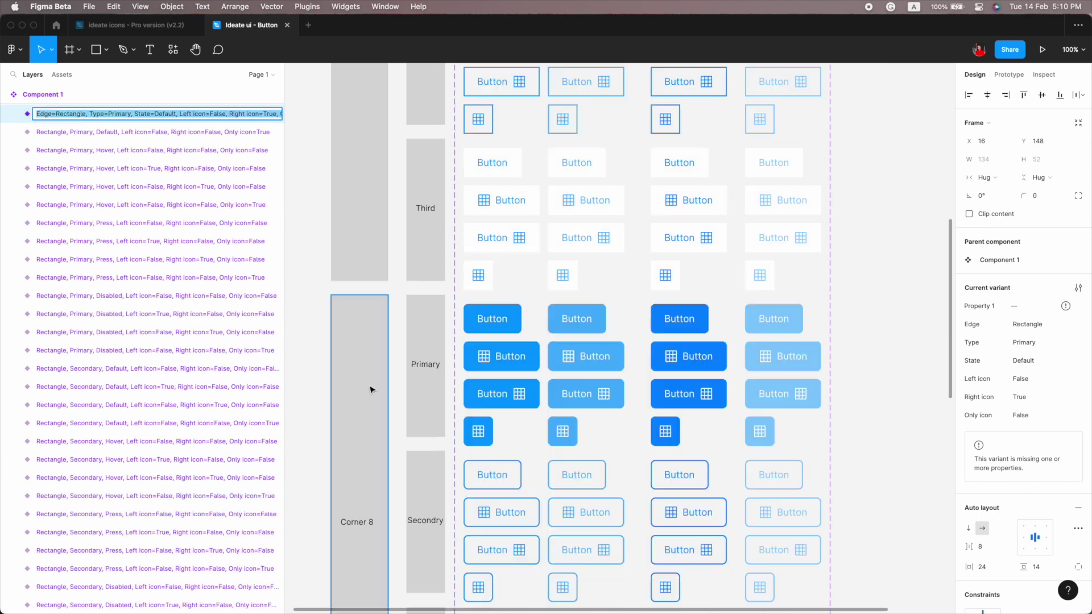
{"action": "key", "text": "ctrl+v"}
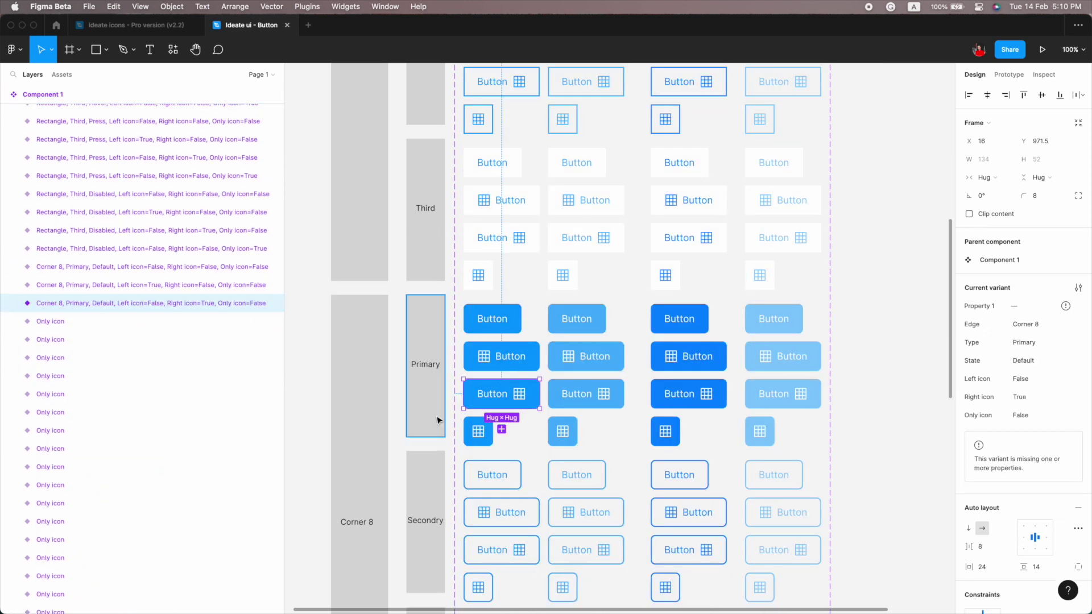
{"action": "left_click_drag", "start_coordinate": [50, 322], "coordinate": [67, 446]}
{"action": "double_click", "coordinate": [66, 439]}
{"action": "key", "text": "ctrl+z"}
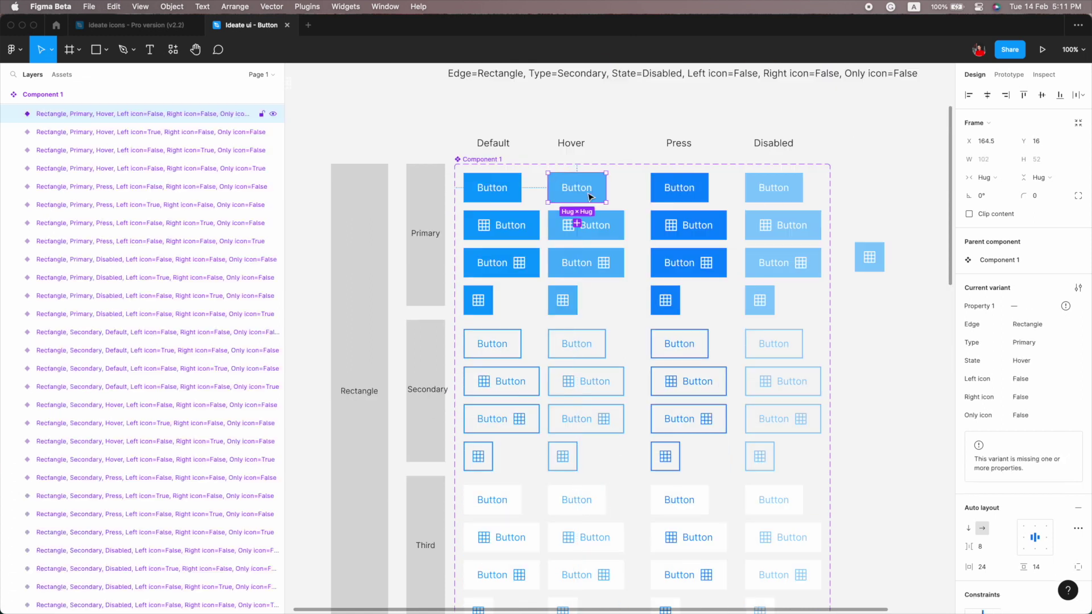
{"action": "key", "text": "ctrl+z"}
- Restore the reverted names and set the Edge value on the Corner 8 Hover variants
{"action": "scroll", "coordinate": [307, 427], "scroll_direction": "down", "scroll_amount": 3}
{"action": "left_click", "coordinate": [136, 363]}
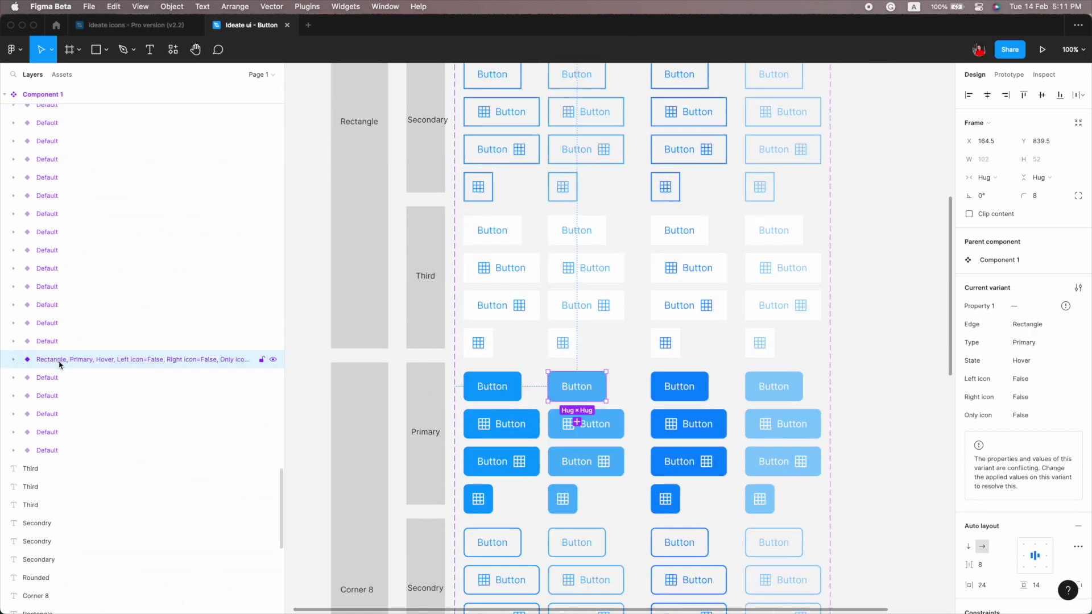
{"action": "key", "text": "ctrl+shift+z"}
{"action": "double_click", "coordinate": [67, 426]}
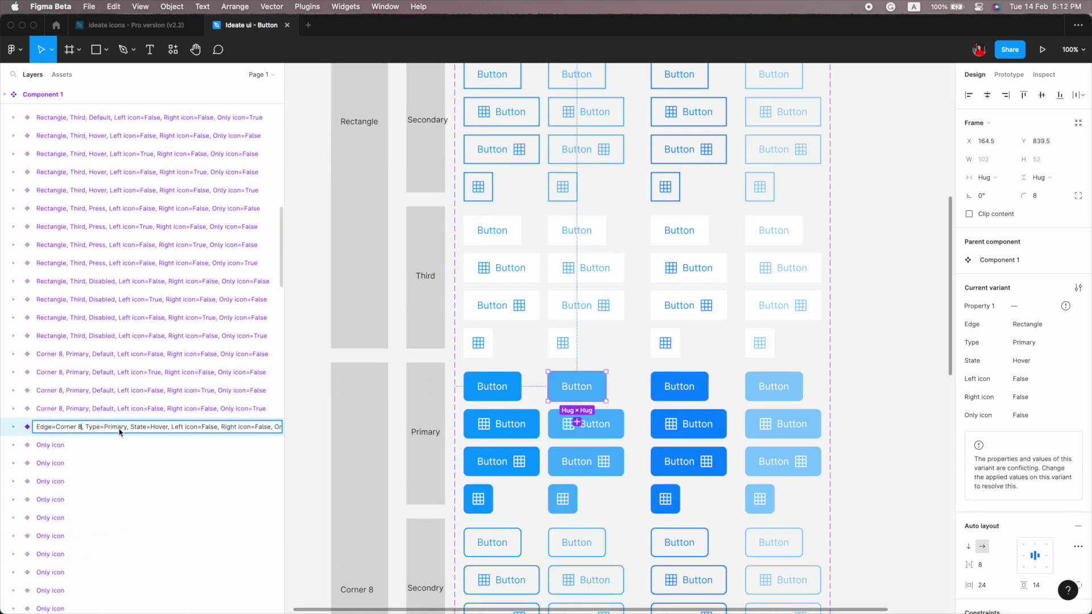
{"action": "key", "text": "Tab"}
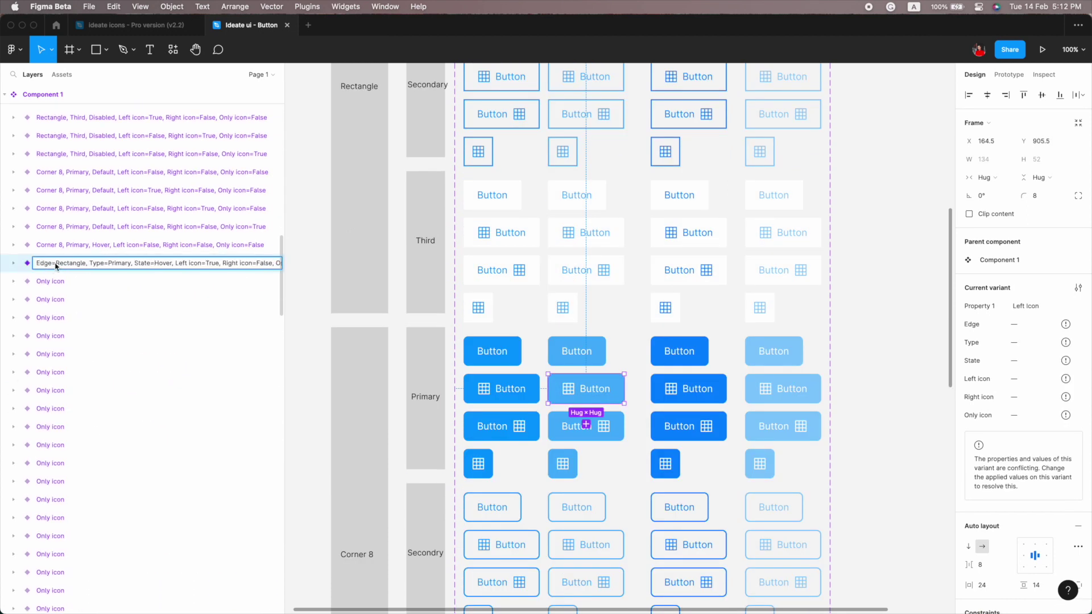
{"action": "key", "text": "Tab"}
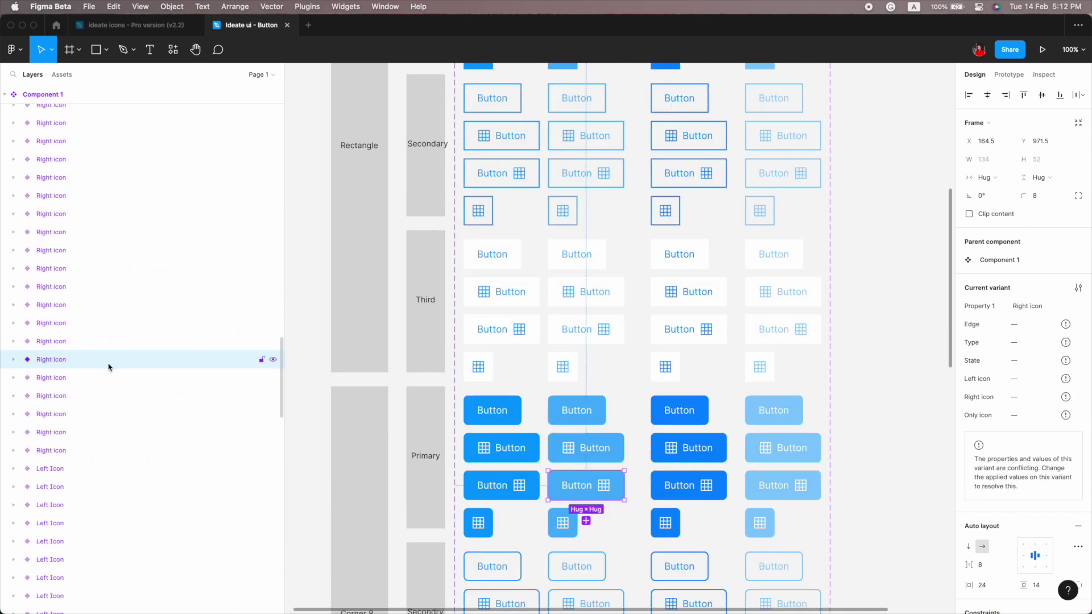
{"action": "key", "text": "ctrl+z"}
{"action": "double_click", "coordinate": [58, 351]}
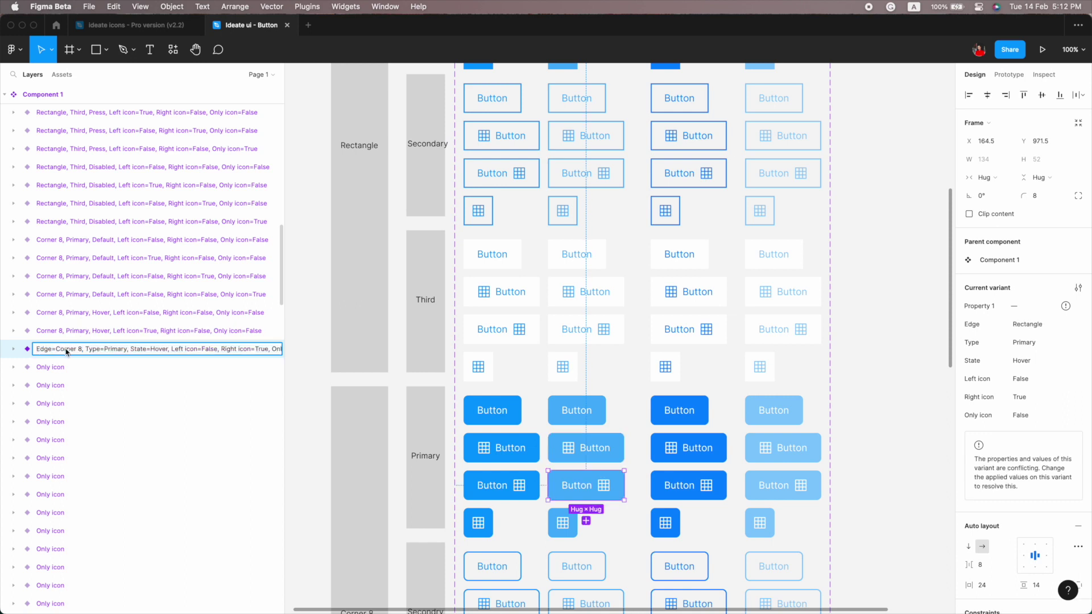
{"action": "key", "text": "Tab"}
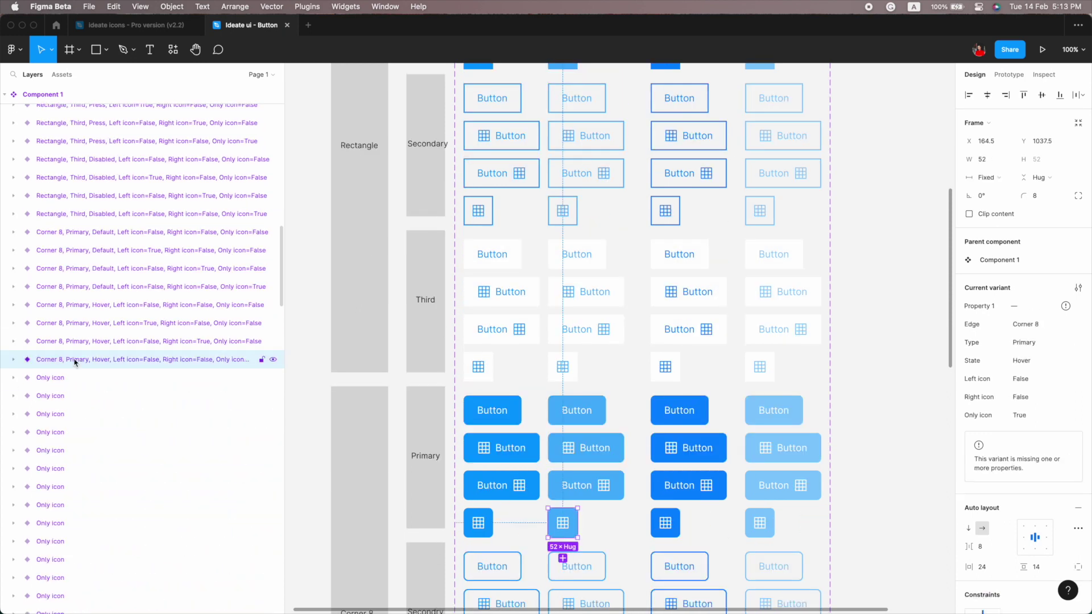
- Move the icon-only layer and name the Corner 8 Press variants, including Right icon
{"action": "left_click_drag", "start_coordinate": [74, 362], "coordinate": [104, 358]}
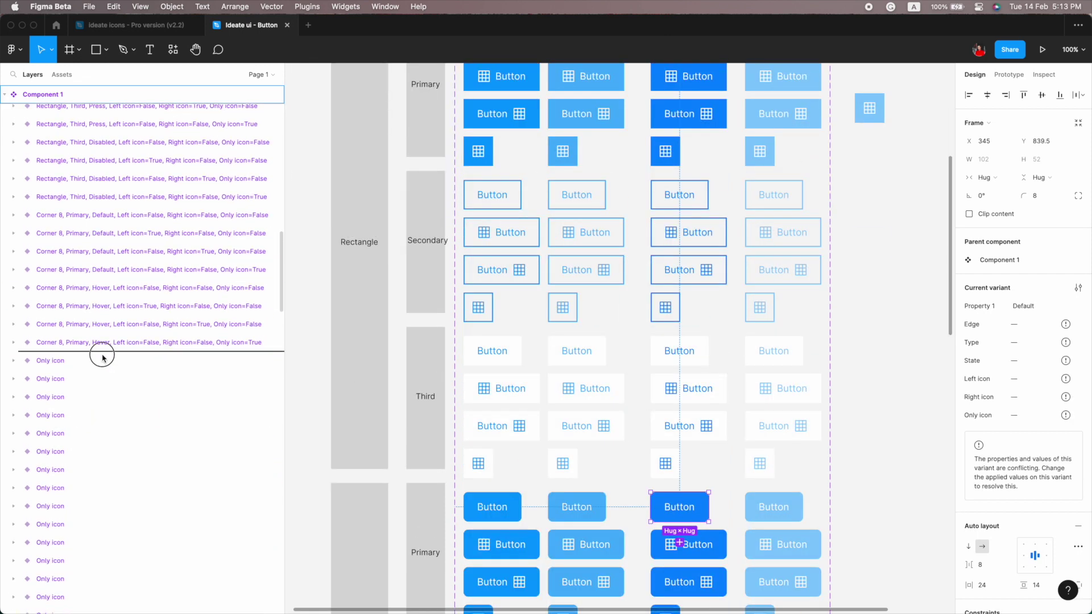
{"action": "key", "text": "Tab"}
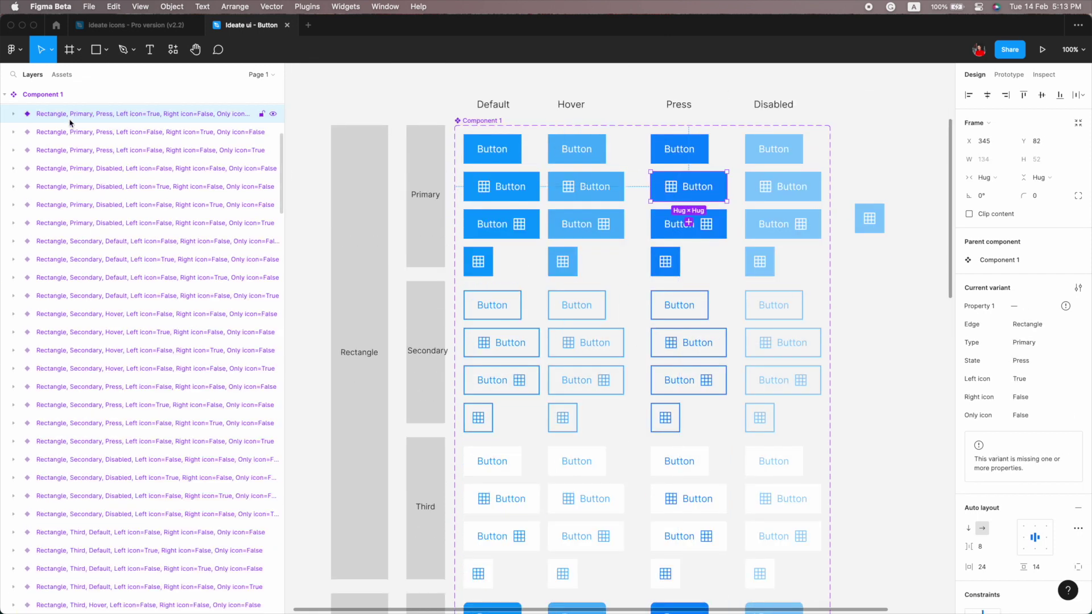
{"action": "double_click", "coordinate": [66, 292]}
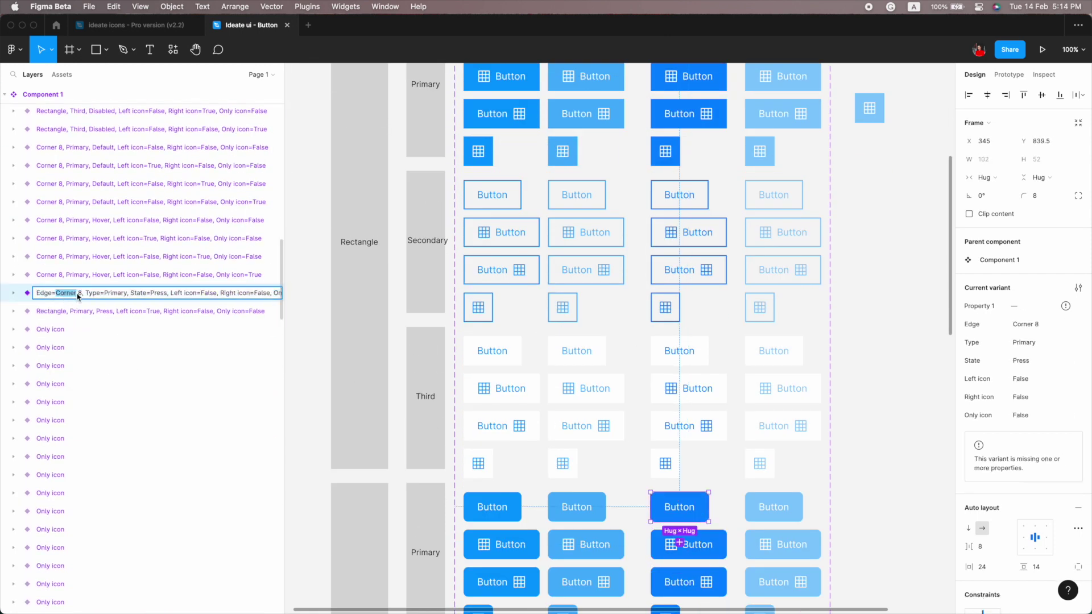
{"action": "left_click", "coordinate": [127, 117]}
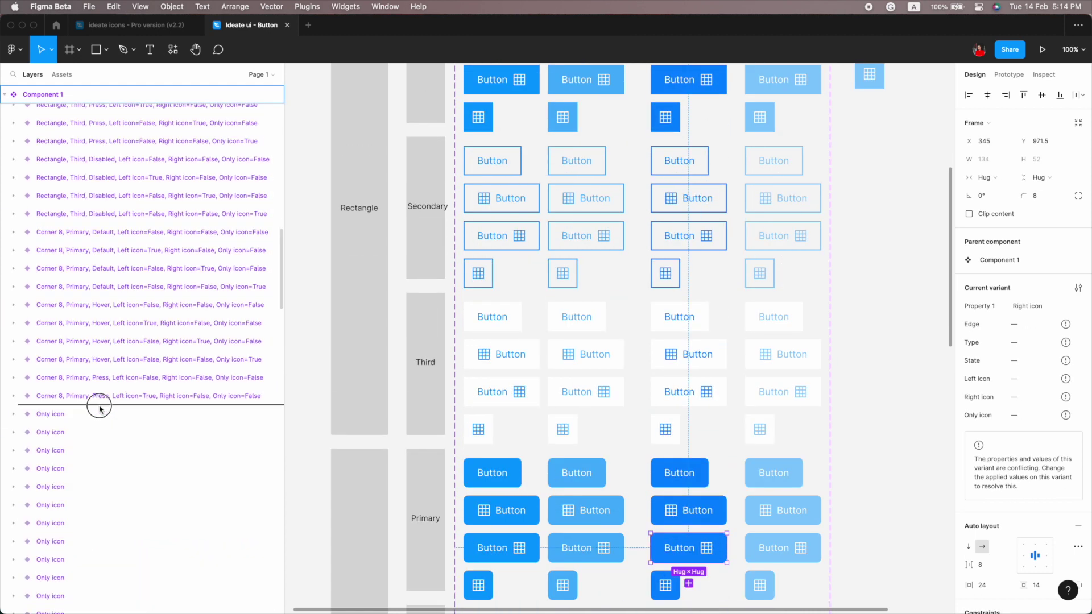
{"action": "double_click", "coordinate": [113, 363]}
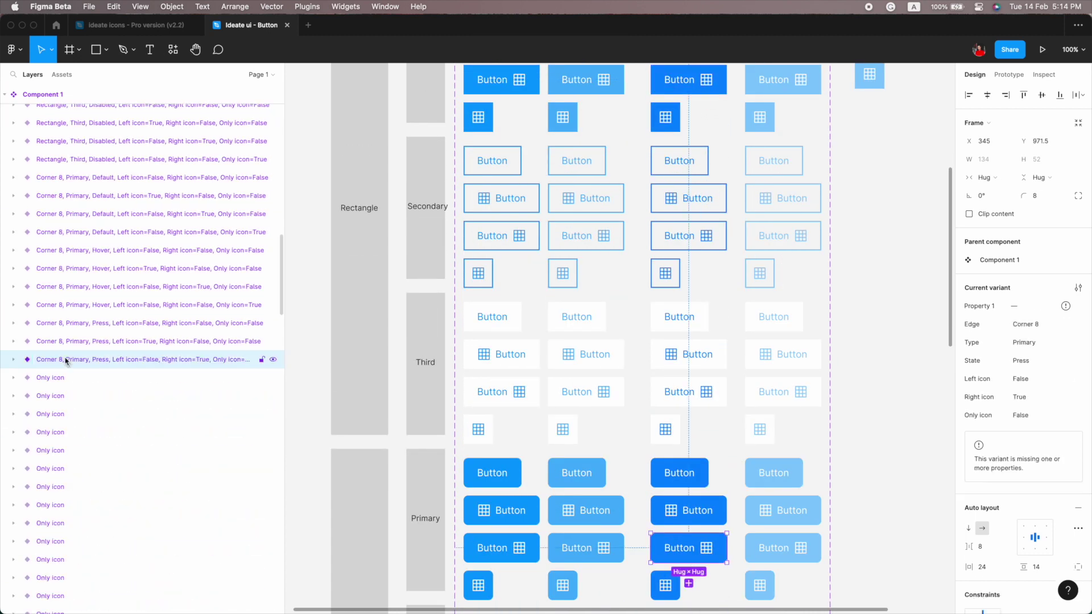
{"action": "left_click", "coordinate": [59, 314]}
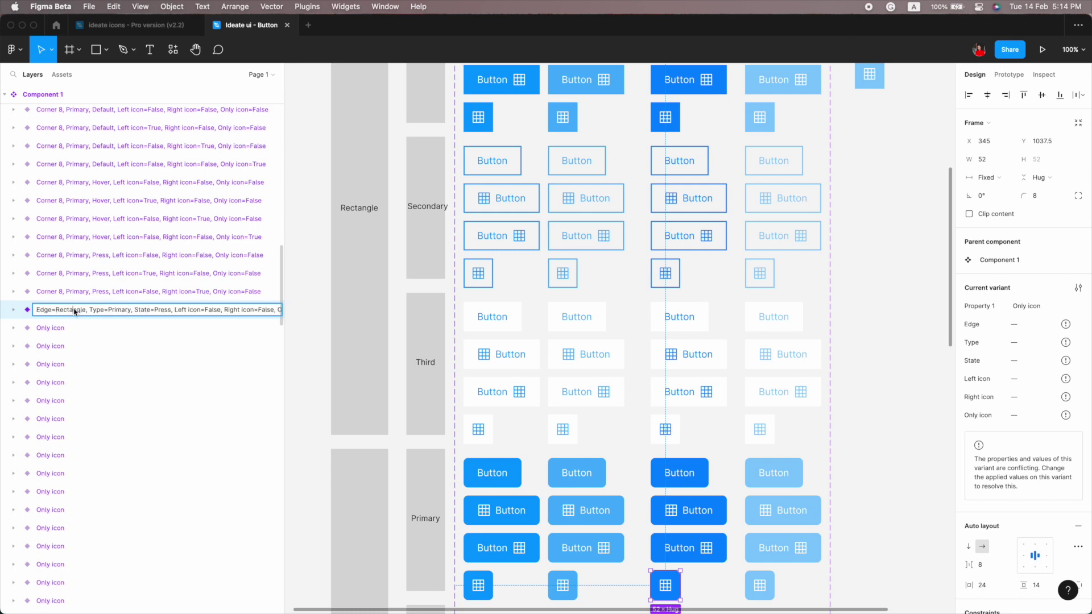
- Move the four Disabled Primary variant layers under the Corner 8 rows
{"action": "left_click_drag", "start_coordinate": [828, 452], "coordinate": [755, 585]}
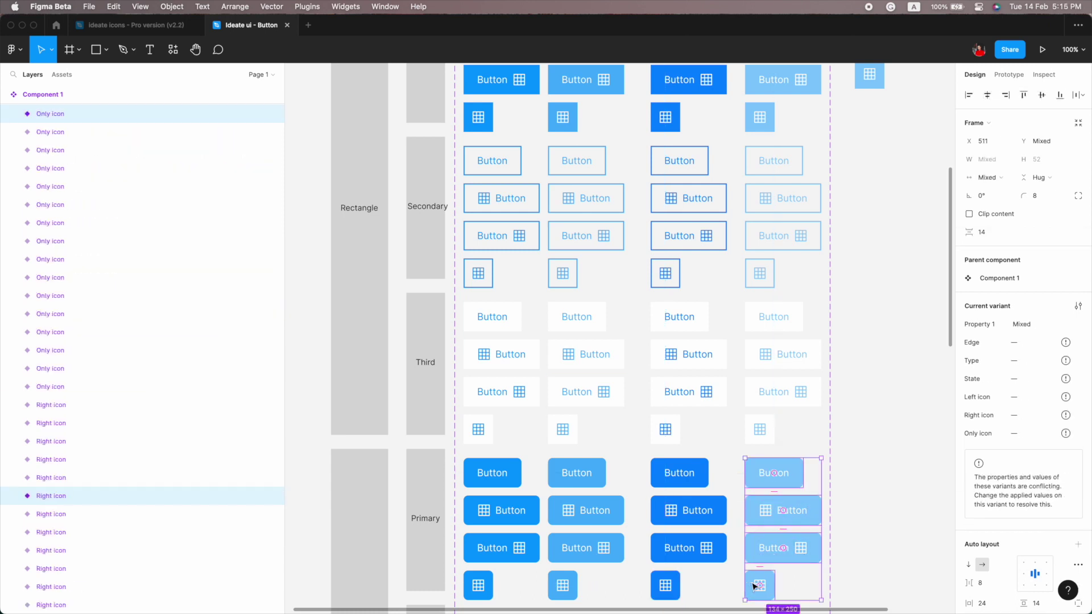
{"action": "left_click_drag", "start_coordinate": [50, 303], "coordinate": [61, 318]}
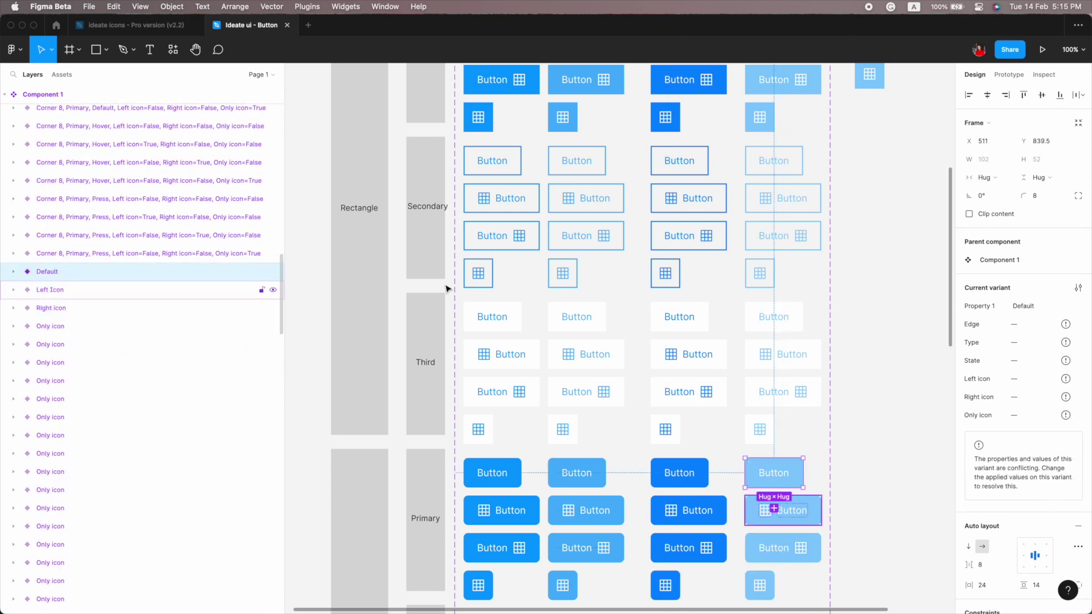
{"action": "left_click", "coordinate": [782, 510]}
{"action": "scroll", "coordinate": [783, 488], "scroll_direction": "down", "scroll_amount": 2}
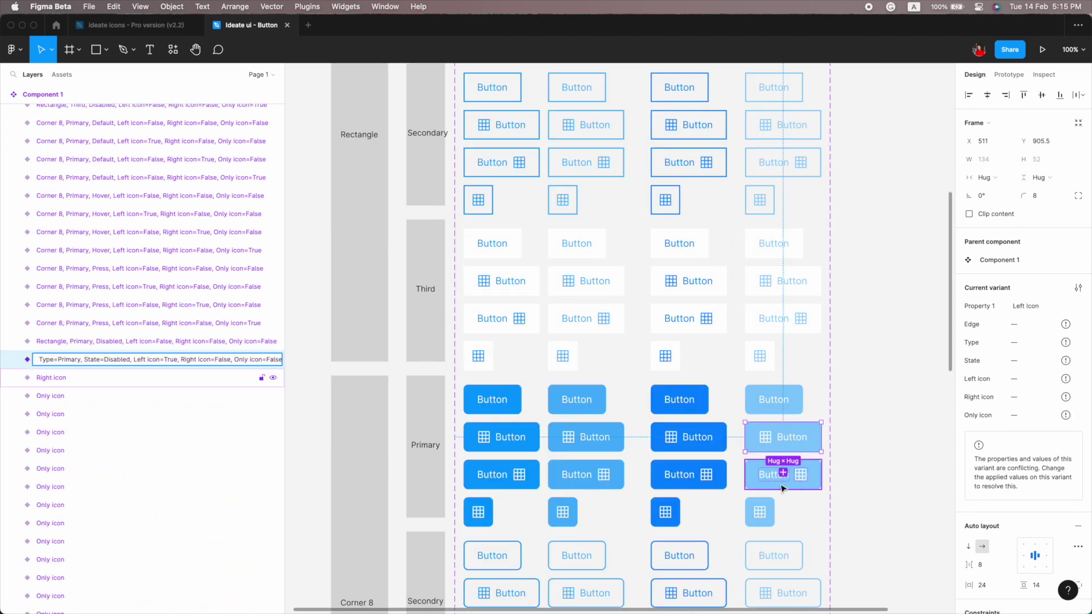
{"action": "scroll", "coordinate": [782, 488], "scroll_direction": "up", "scroll_amount": 2}
- Move the four Secondary variant layers after the Corner 8 rows
{"action": "scroll", "coordinate": [353, 568], "scroll_direction": "down", "scroll_amount": 3}
{"action": "double_click", "coordinate": [354, 567]}
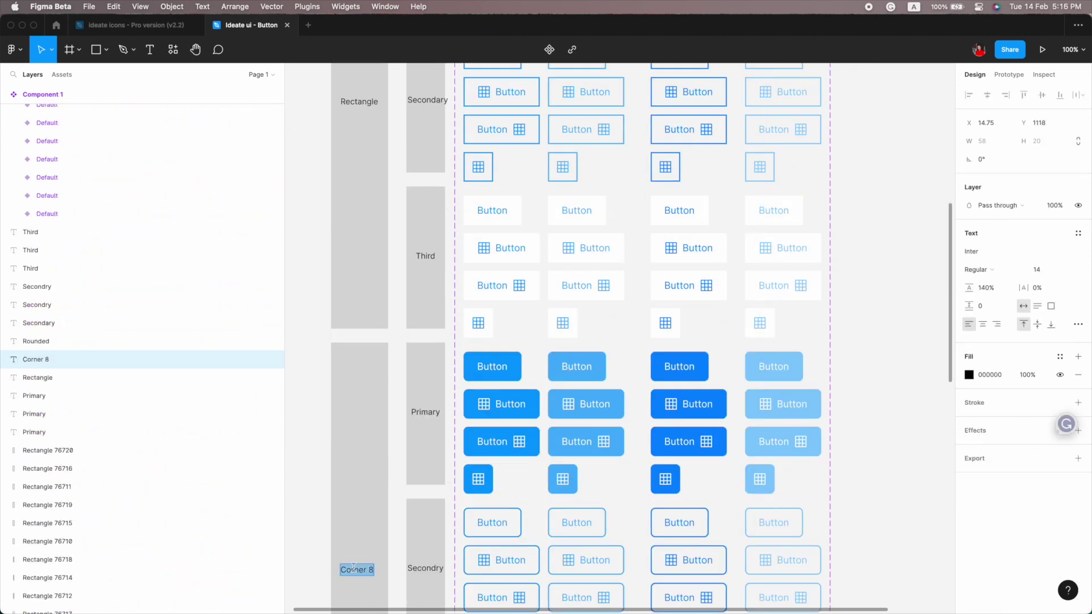
{"action": "left_click", "coordinate": [59, 180]}
{"action": "left_click", "coordinate": [65, 213]}
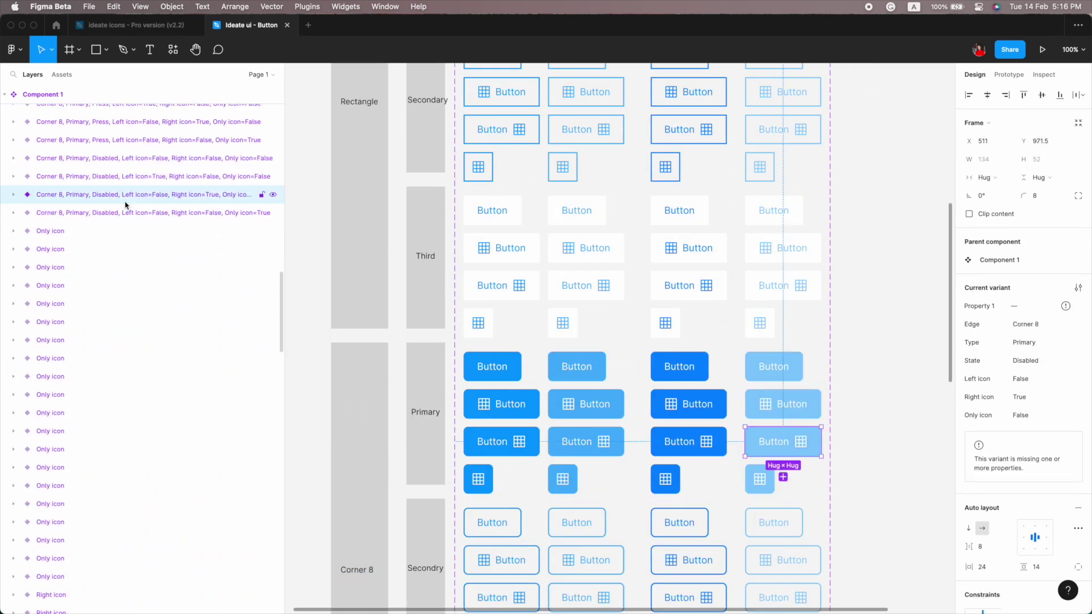
{"action": "mouse_move", "coordinate": [57, 168]}
{"action": "left_mouse_down"}
{"action": "mouse_move", "coordinate": [126, 190]}
{"action": "mouse_move", "coordinate": [93, 214]}
{"action": "left_mouse_up"}
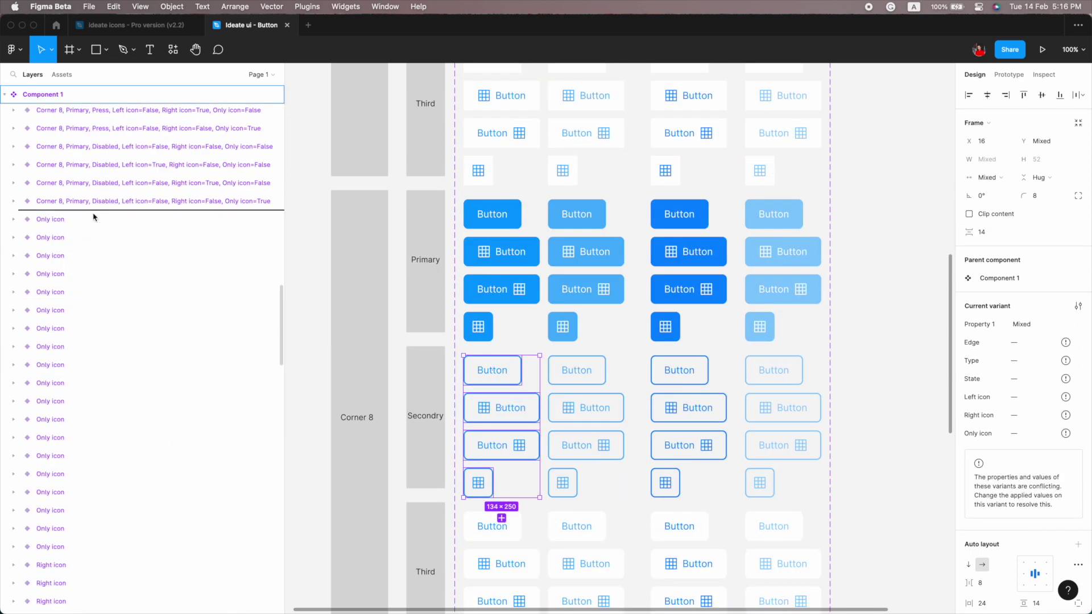
- Copy the top Secondary variant's property name onto the Corner 8 Secondary Default layer
{"action": "left_click", "coordinate": [68, 203]}
{"action": "double_click", "coordinate": [103, 118]}
{"action": "key", "text": "cmd+c"}
{"action": "double_click", "coordinate": [82, 359]}
{"action": "key", "text": "cmd+v"}
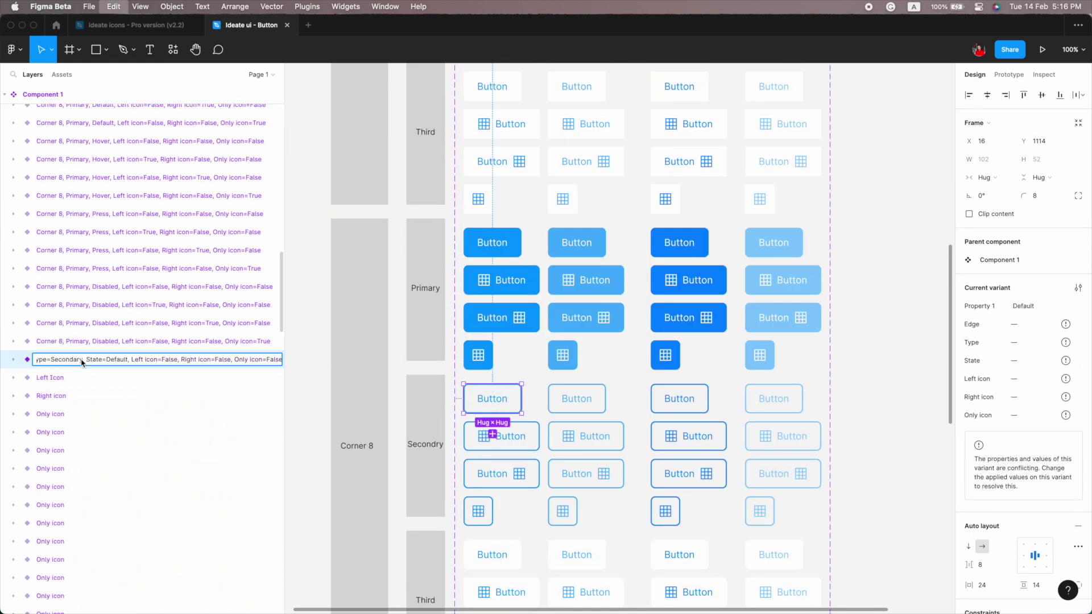
{"action": "key", "text": "Return"}
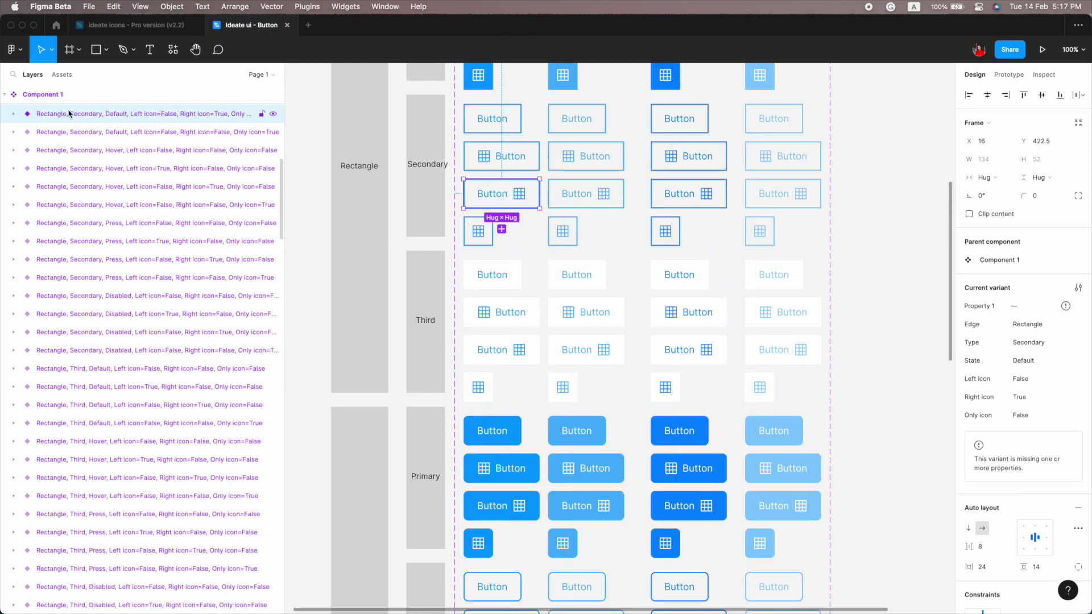
- Paste the copied variant name onto the next Corner 8 Secondary variant layers
{"action": "double_click", "coordinate": [83, 359]}
{"action": "key", "text": "cmd+v"}
{"action": "key", "text": "Return"}
{"action": "double_click", "coordinate": [82, 359]}
{"action": "key", "text": "cmd+v"}
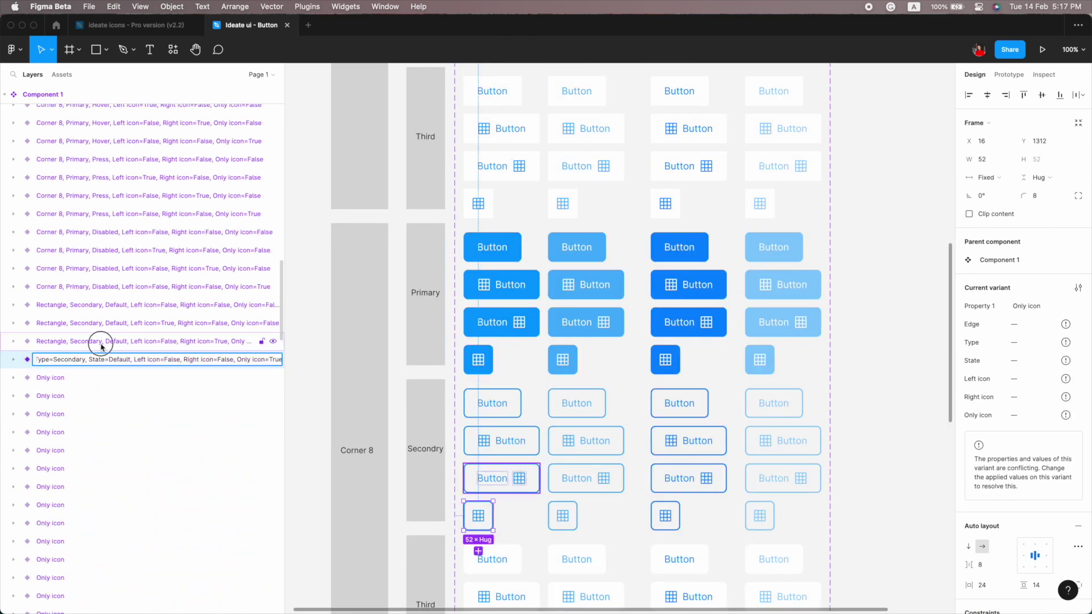
{"action": "key", "text": "Return"}
{"action": "left_click", "coordinate": [357, 449]}
{"action": "double_click", "coordinate": [60, 132]}
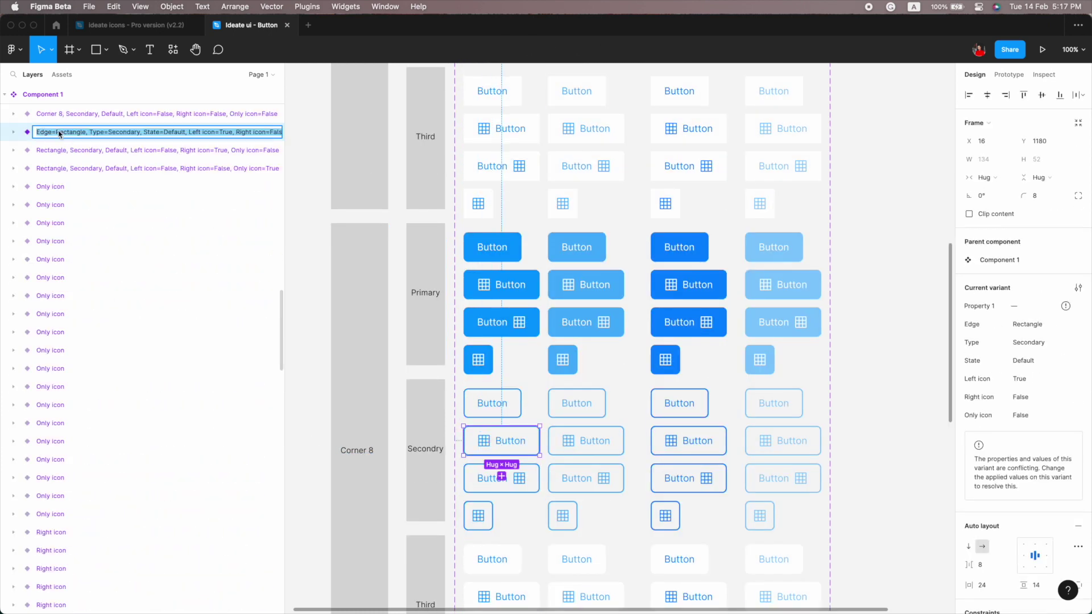
- Select the four Hover Secondary buttons, then narrow to the left-icon button's layer
{"action": "left_click", "coordinate": [604, 404]}
{"action": "left_click", "coordinate": [586, 441], "text": "shift"}
{"action": "left_click", "coordinate": [585, 478], "text": "shift"}
{"action": "left_click", "coordinate": [562, 515], "text": "shift"}
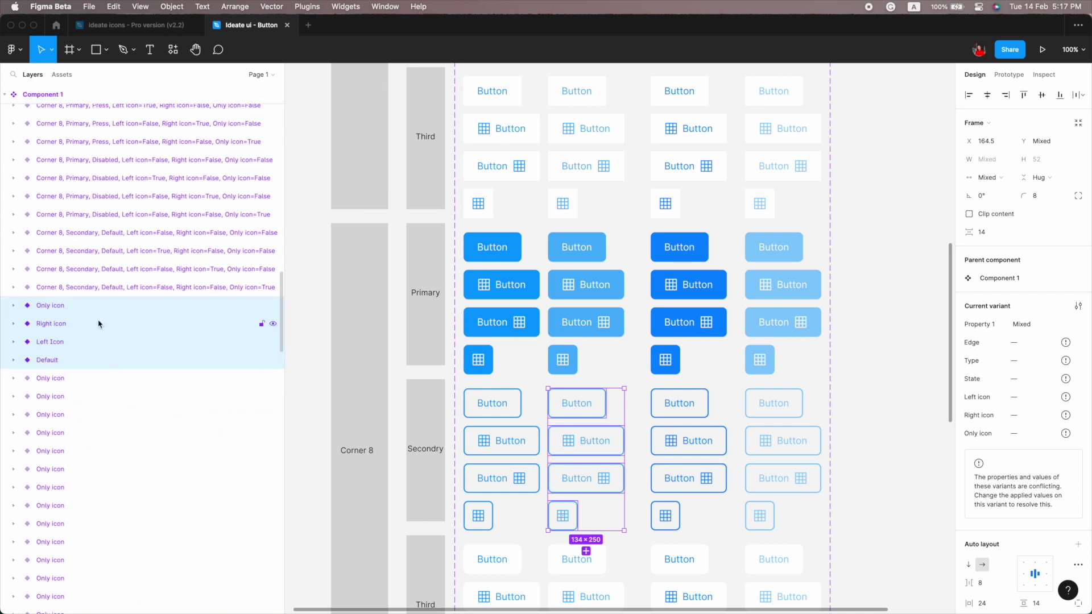
{"action": "left_click", "coordinate": [72, 361]}
- Paste property-string names onto the Default, Left icon, Right icon and Only icon Hover layers
{"action": "key", "text": "super+r"}
{"action": "key", "text": "super+v"}
{"action": "key", "text": "Tab"}
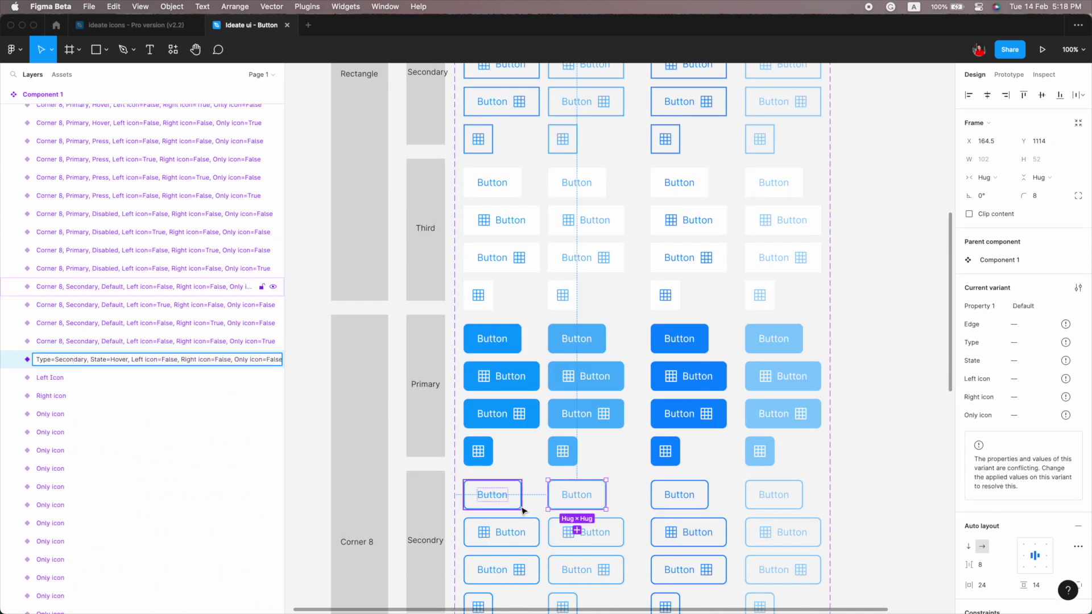
{"action": "key", "text": "super+v"}
{"action": "key", "text": "Tab"}
{"action": "key", "text": "super+v"}
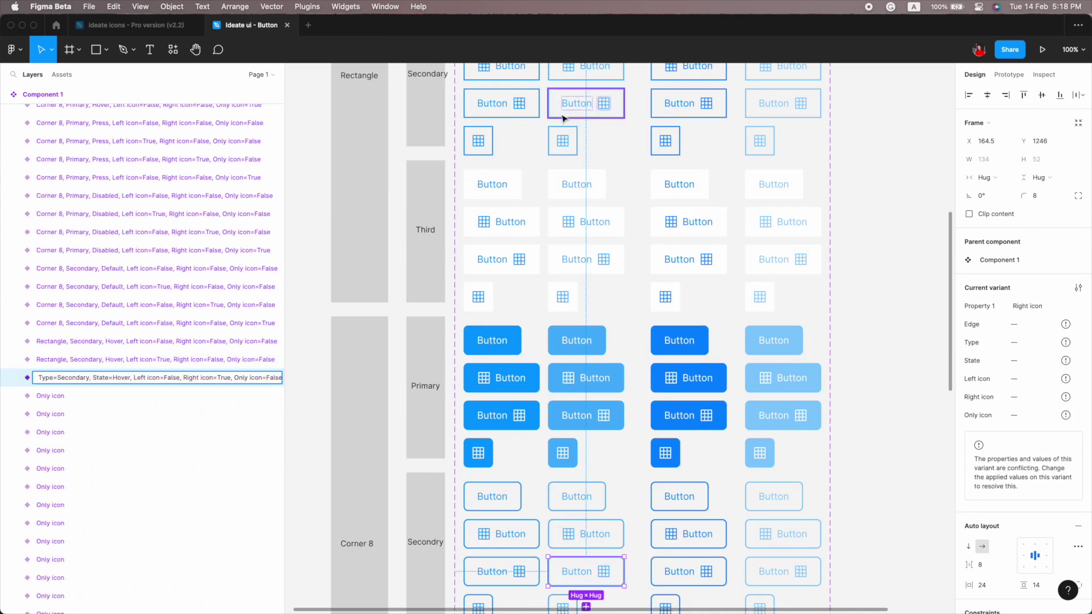
{"action": "key", "text": "Tab"}
{"action": "key", "text": "super+v"}
- Reorder the Secondary Press variant layers to match their canvas order
{"action": "left_click", "coordinate": [78, 213]}
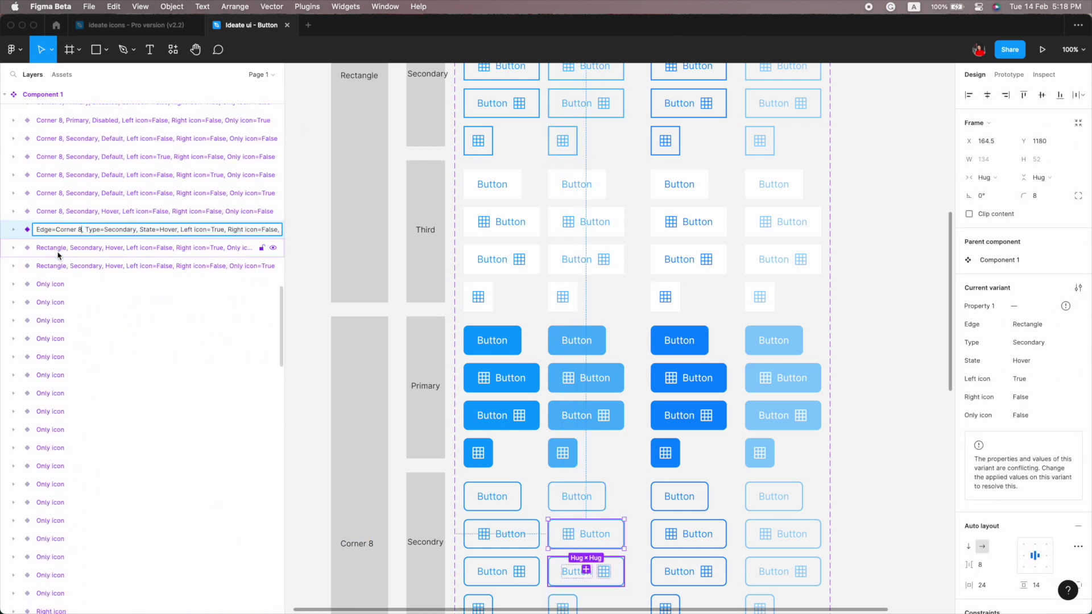
{"action": "left_click_drag", "start_coordinate": [723, 487], "coordinate": [682, 603]}
{"action": "left_click_drag", "start_coordinate": [85, 441], "coordinate": [71, 333]}
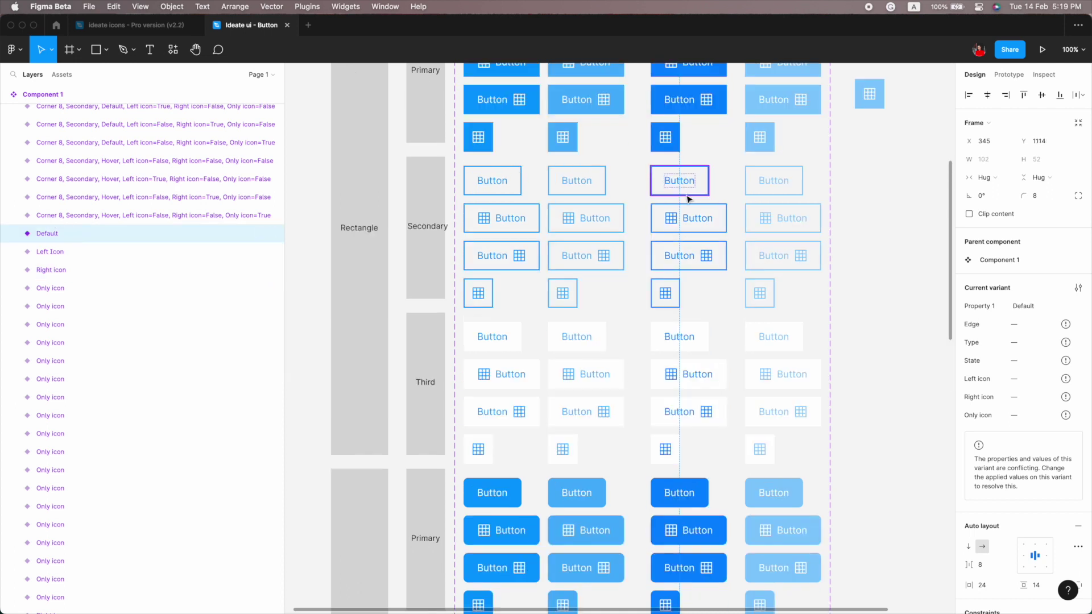
{"action": "key", "text": "Tab"}
{"action": "key", "text": "Tab"}
{"action": "left_click", "coordinate": [679, 530]}
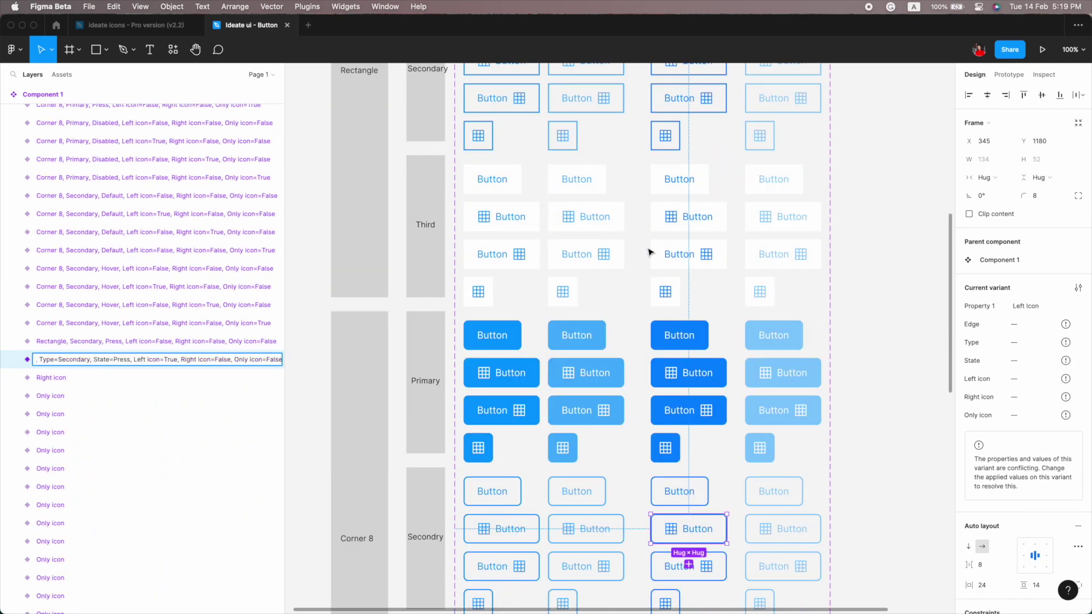
{"action": "left_click", "coordinate": [72, 360]}
{"action": "left_click", "coordinate": [51, 415], "text": "shift"}
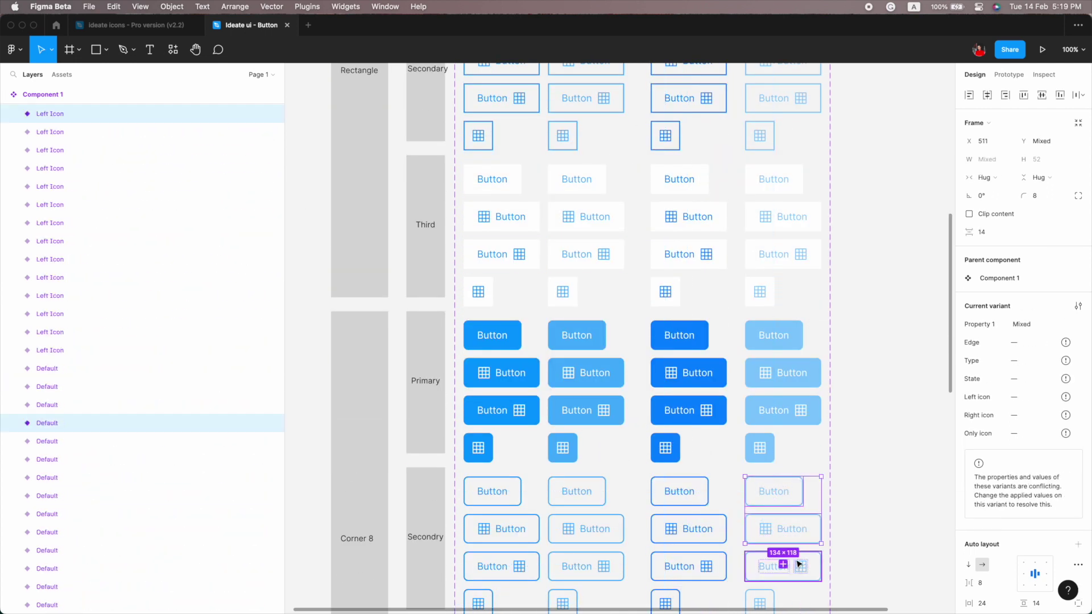
{"action": "scroll", "coordinate": [109, 349], "scroll_direction": "down", "scroll_amount": 2}
{"action": "mouse_move", "coordinate": [71, 266]}
{"action": "left_mouse_down"}
{"action": "mouse_move", "coordinate": [66, 291]}
{"action": "mouse_move", "coordinate": [106, 359]}
{"action": "left_mouse_up"}
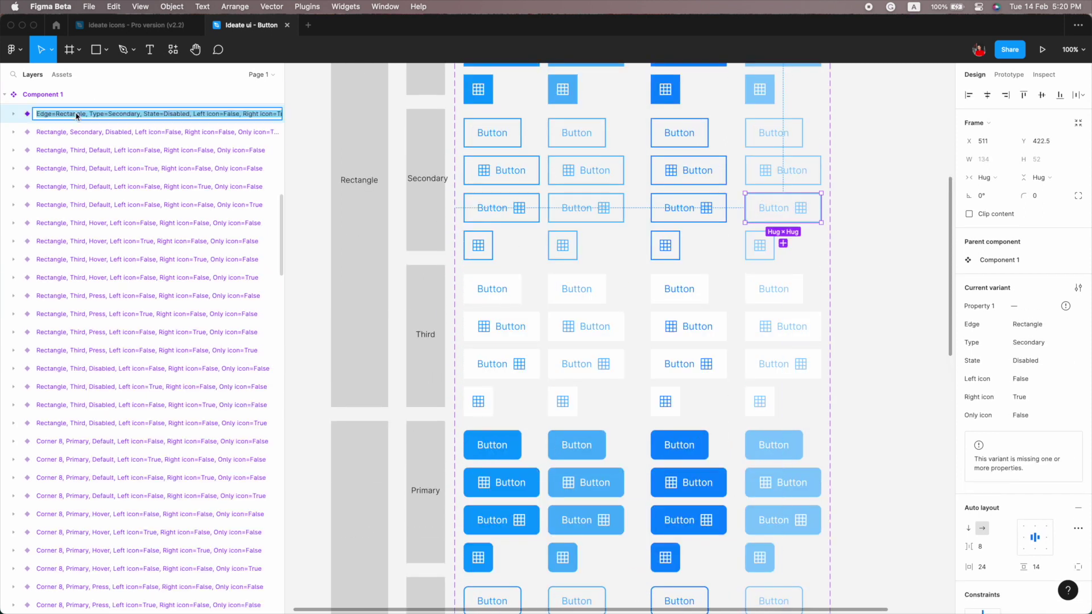
- Select the next Secondary button variant and begin renaming its Default layer
{"action": "left_click", "coordinate": [353, 534]}
{"action": "left_click", "coordinate": [688, 523]}
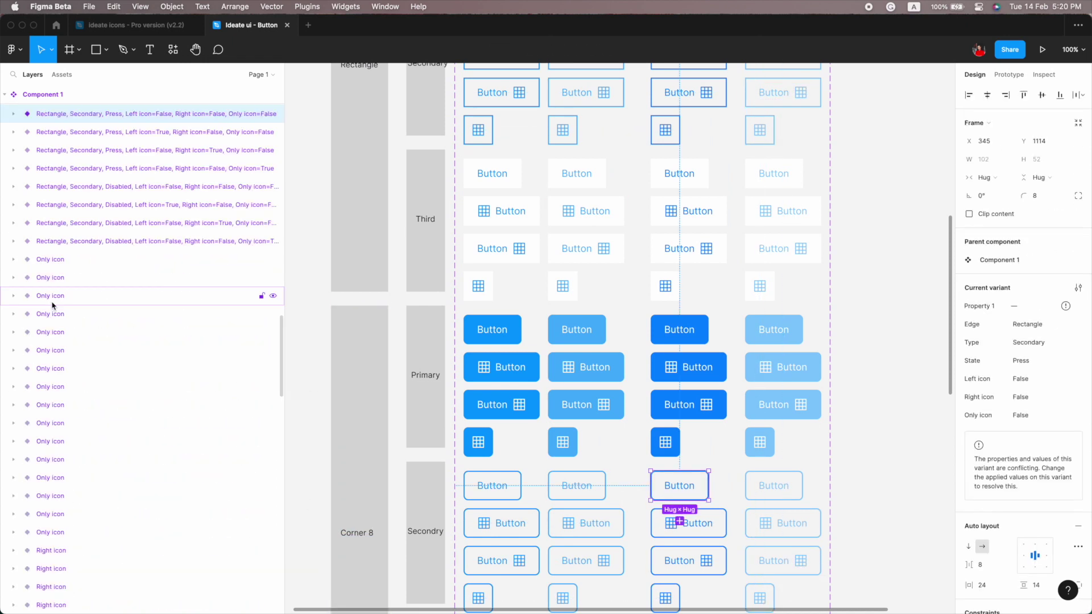
{"action": "double_click", "coordinate": [60, 255]}
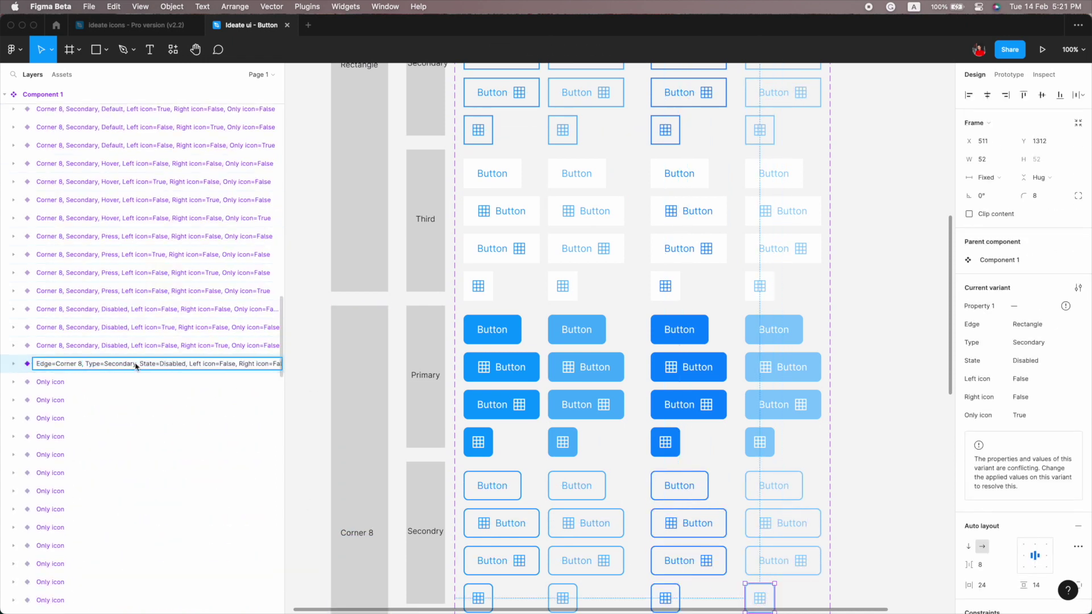
{"action": "scroll", "coordinate": [297, 373], "scroll_direction": "down", "scroll_amount": 5}
{"action": "scroll", "coordinate": [297, 373], "scroll_direction": "down", "scroll_amount": 5}
{"action": "left_click_drag", "start_coordinate": [459, 355], "coordinate": [543, 503]}
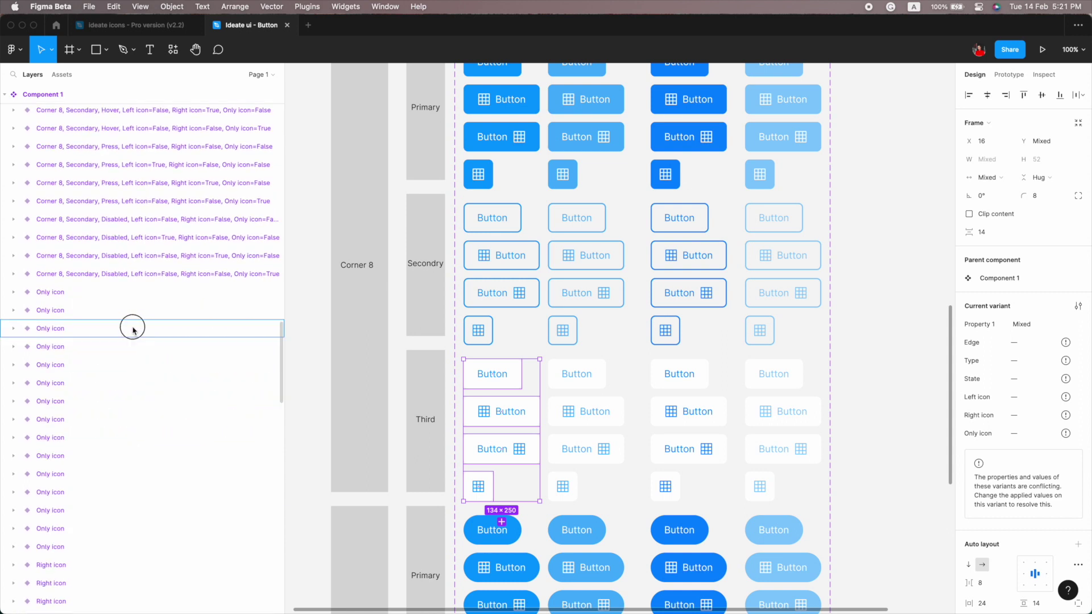
{"action": "double_click", "coordinate": [47, 219]}
- Paste property-string names onto the four Third variant layers in sequence
{"action": "key", "text": "ctrl+v"}
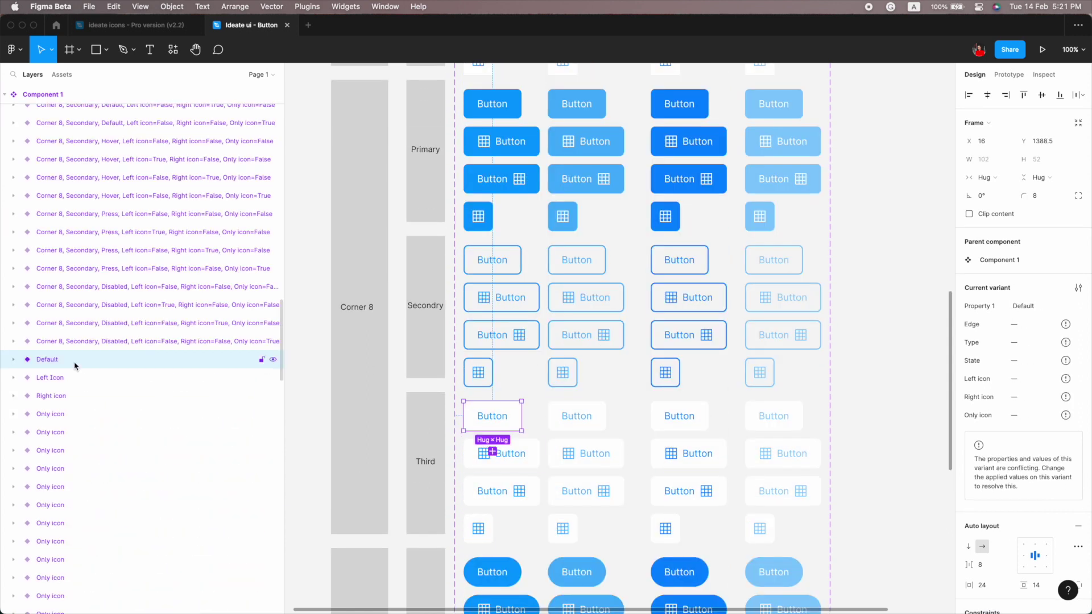
{"action": "key", "text": "Tab"}
{"action": "key", "text": "ctrl+v"}
{"action": "key", "text": "Tab"}
{"action": "key", "text": "ctrl+v"}
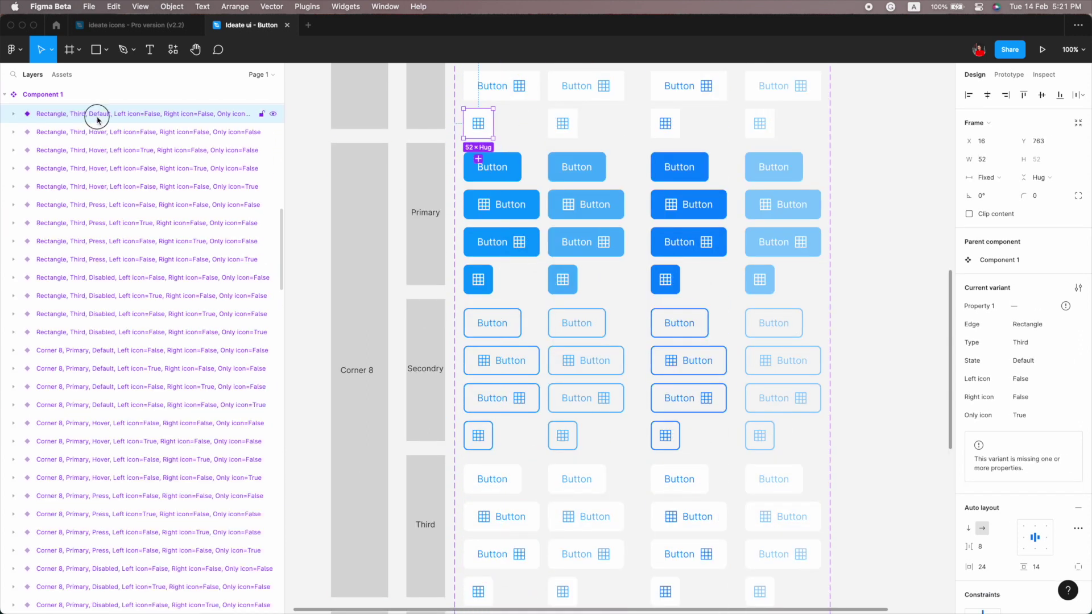
{"action": "key", "text": "Tab"}
{"action": "key", "text": "ctrl+v"}
{"action": "key", "text": "Return"}
- Reorder the Third variant layers so Default, Left icon, Right icon and Only icon match the canvas
{"action": "scroll", "coordinate": [623, 267], "scroll_direction": "down", "scroll_amount": 3}
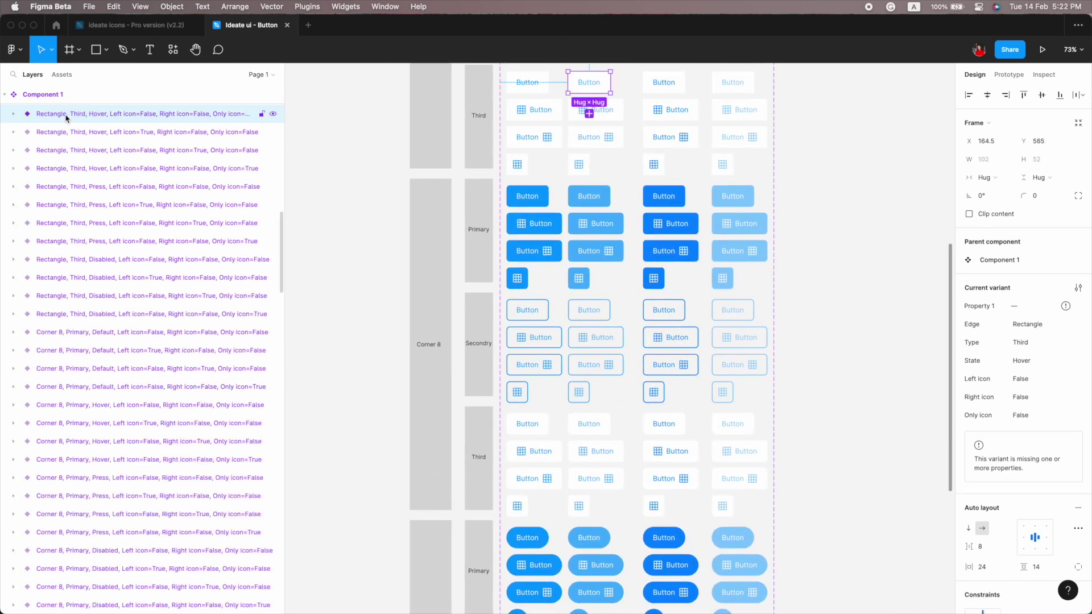
{"action": "left_click_drag", "start_coordinate": [85, 398], "coordinate": [135, 410]}
{"action": "left_click", "coordinate": [61, 348]}
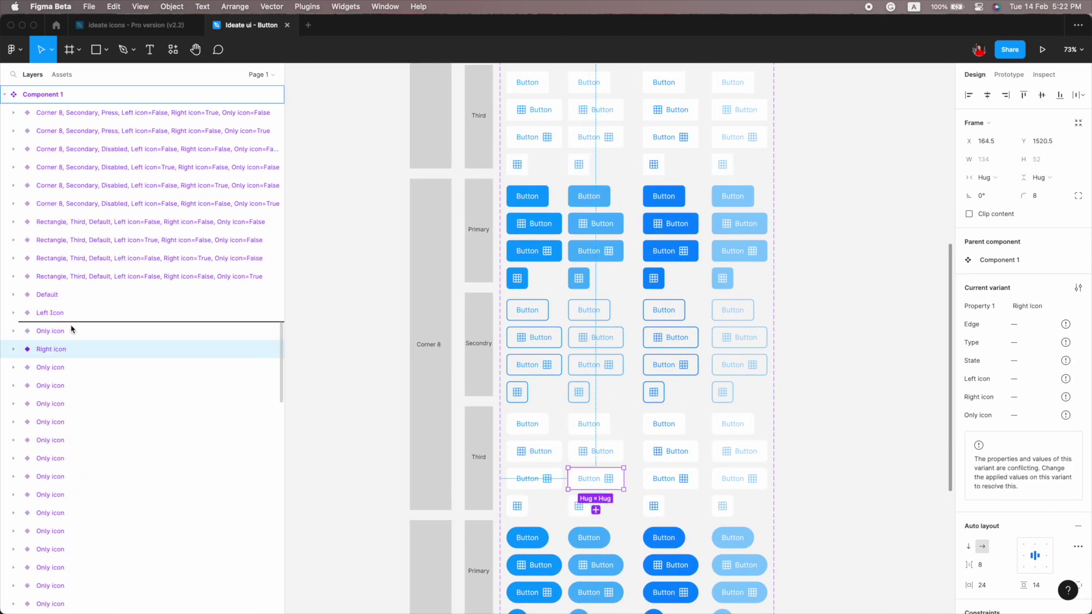
{"action": "left_click_drag", "start_coordinate": [72, 329], "coordinate": [93, 358]}
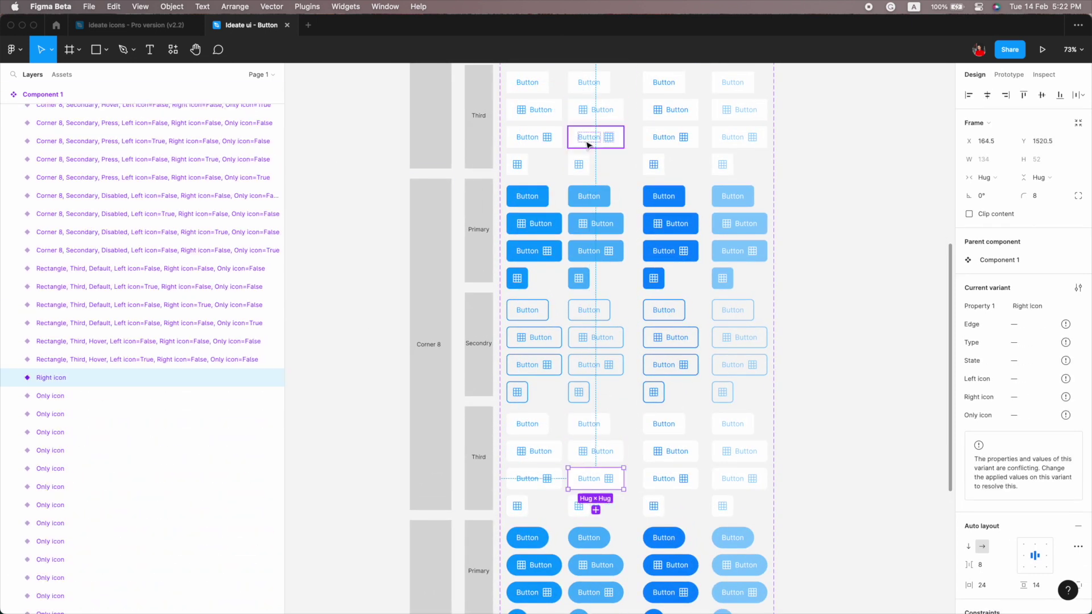
{"action": "left_click", "coordinate": [96, 366]}
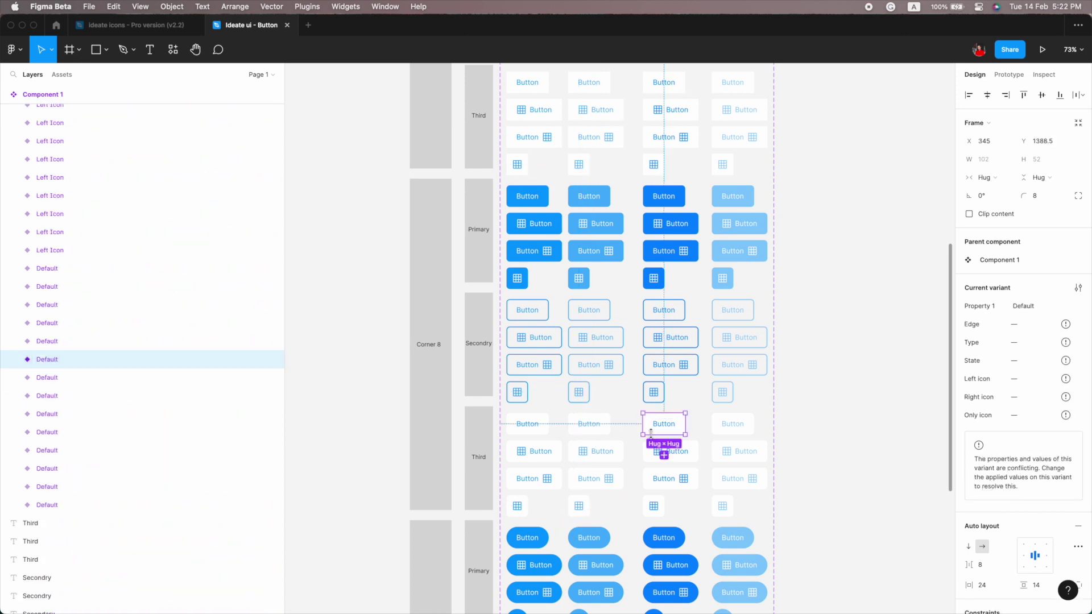
{"action": "left_click_drag", "start_coordinate": [93, 361], "coordinate": [62, 183]}
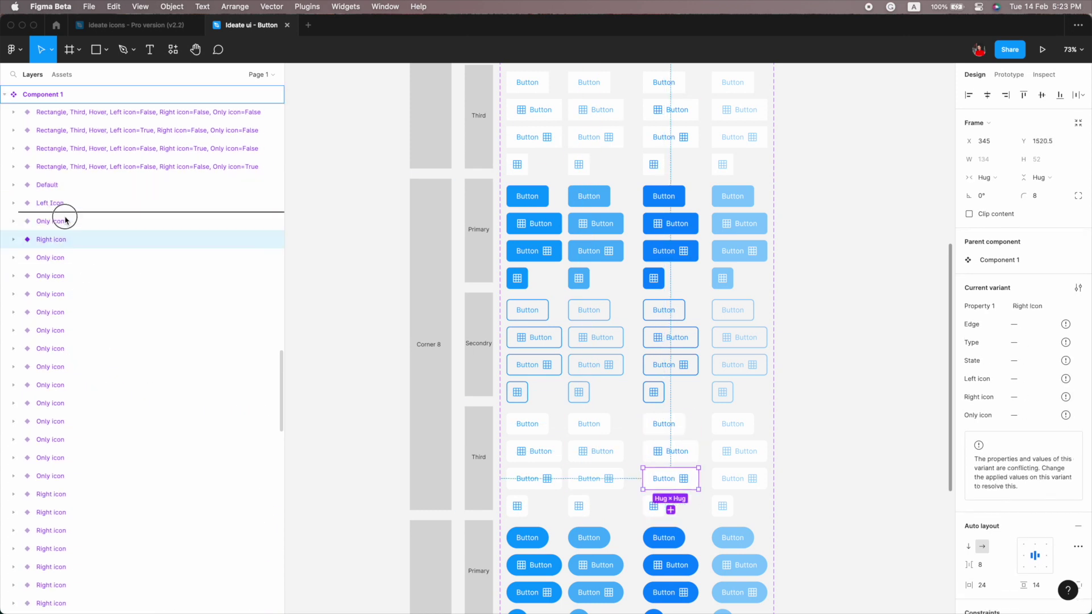
{"action": "left_click", "coordinate": [159, 187]}
{"action": "scroll", "coordinate": [50, 358], "scroll_direction": "up", "scroll_amount": 3}
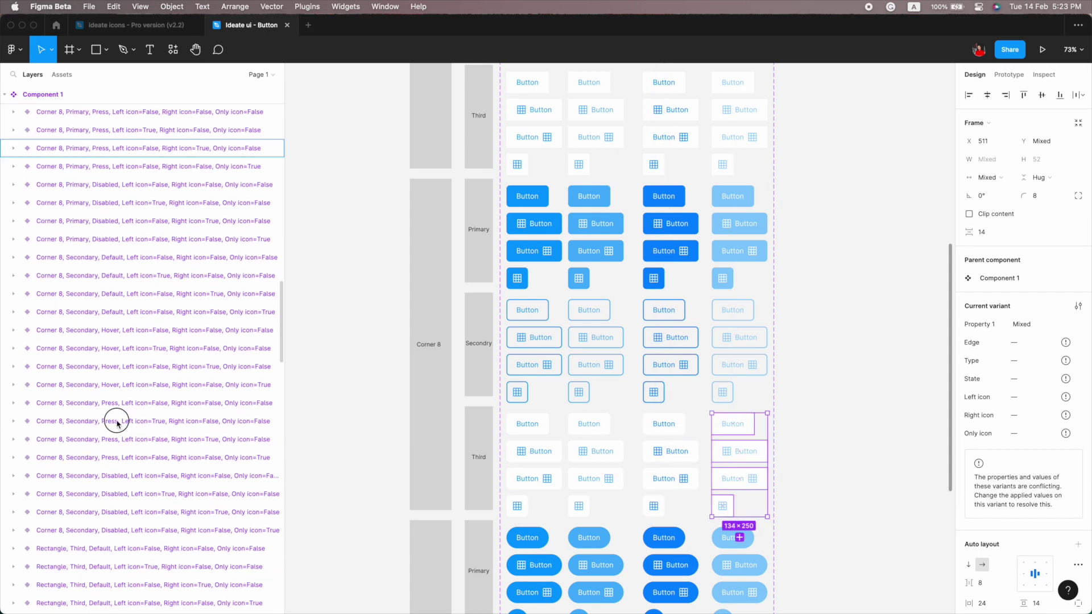
{"action": "mouse_move", "coordinate": [56, 364]}
{"action": "left_mouse_down"}
{"action": "mouse_move", "coordinate": [150, 115]}
{"action": "mouse_move", "coordinate": [134, 360]}
{"action": "mouse_move", "coordinate": [77, 115]}
{"action": "mouse_move", "coordinate": [142, 361]}
{"action": "left_mouse_up"}
{"action": "left_click", "coordinate": [120, 164]}
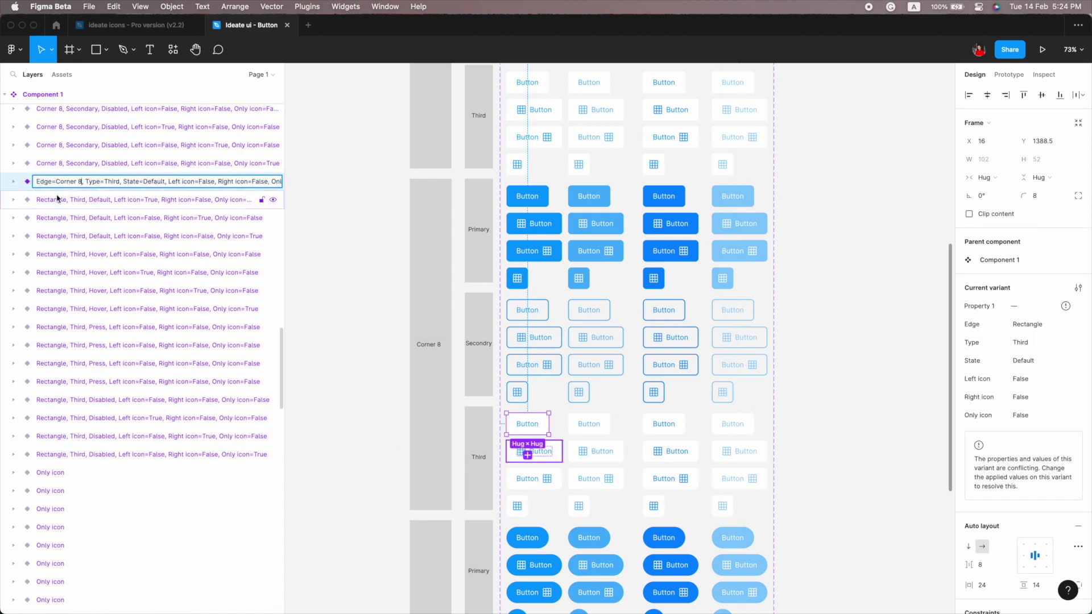
- Open the icon-only Third layer's name, then select the first rounded Primary button
{"action": "double_click", "coordinate": [55, 236]}
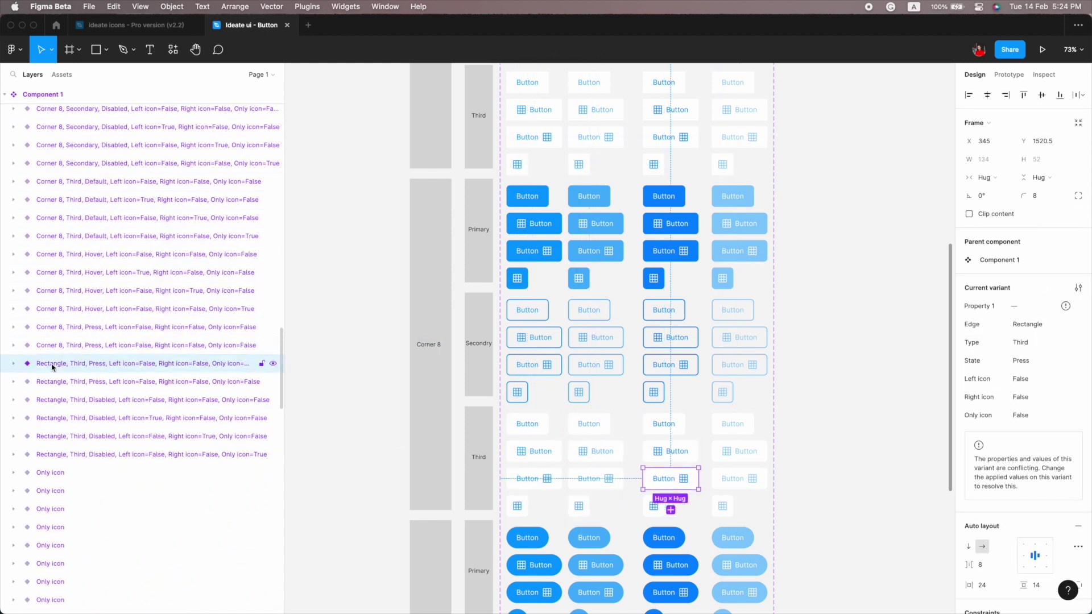
{"action": "left_click_drag", "start_coordinate": [55, 400], "coordinate": [175, 438]}
{"action": "left_click", "coordinate": [349, 456]}
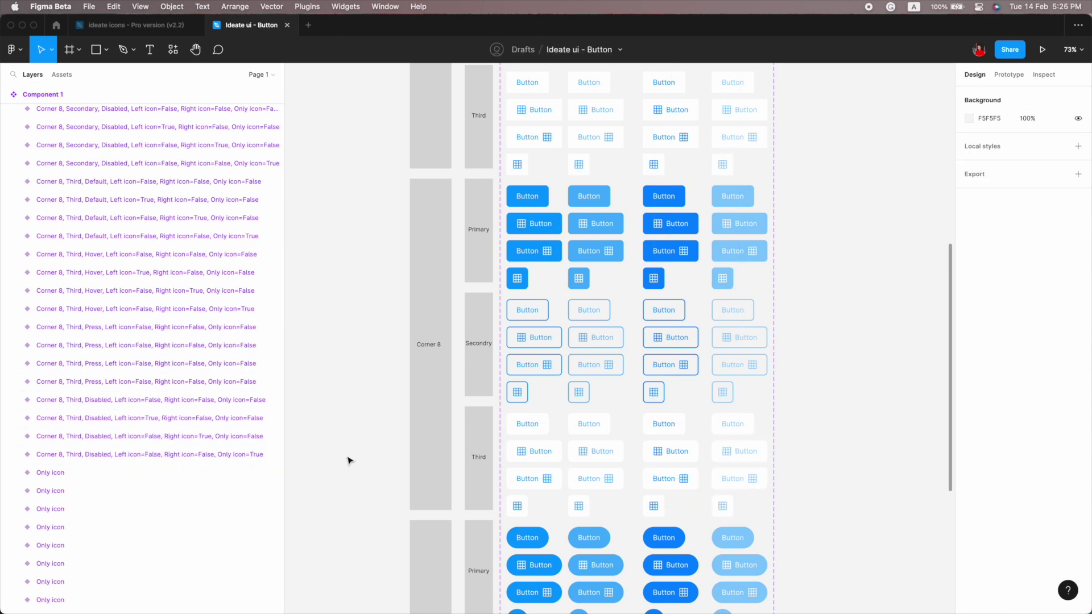
{"action": "scroll", "coordinate": [524, 327], "scroll_direction": "down", "scroll_amount": 4}
{"action": "left_click", "coordinate": [524, 327]}
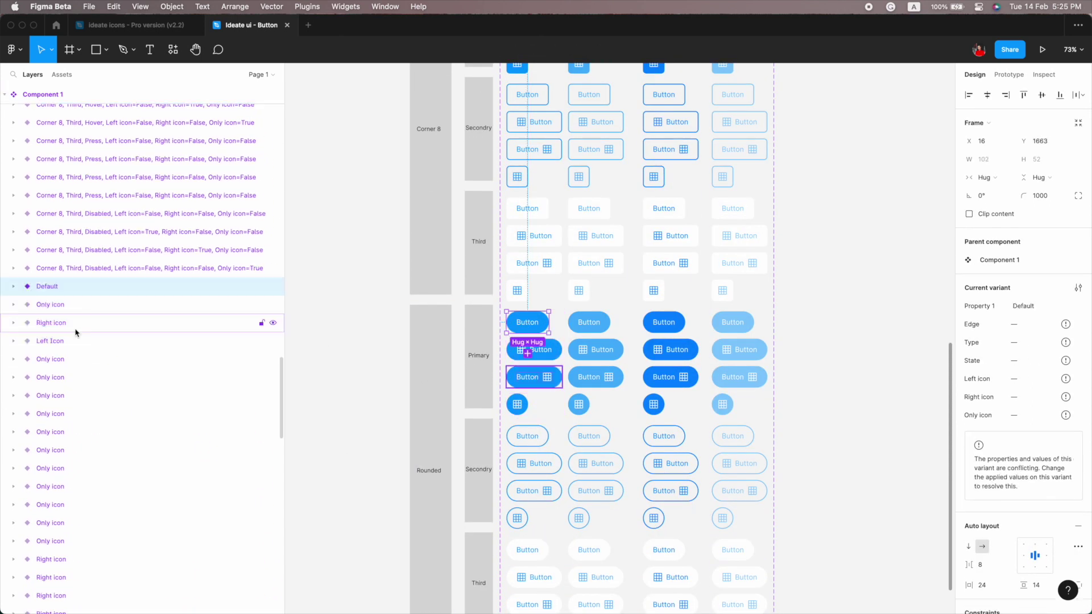
- Step through the Rounded Primary variant layer names starting from Default
{"action": "left_click", "coordinate": [116, 114]}
{"action": "key", "text": "Tab"}
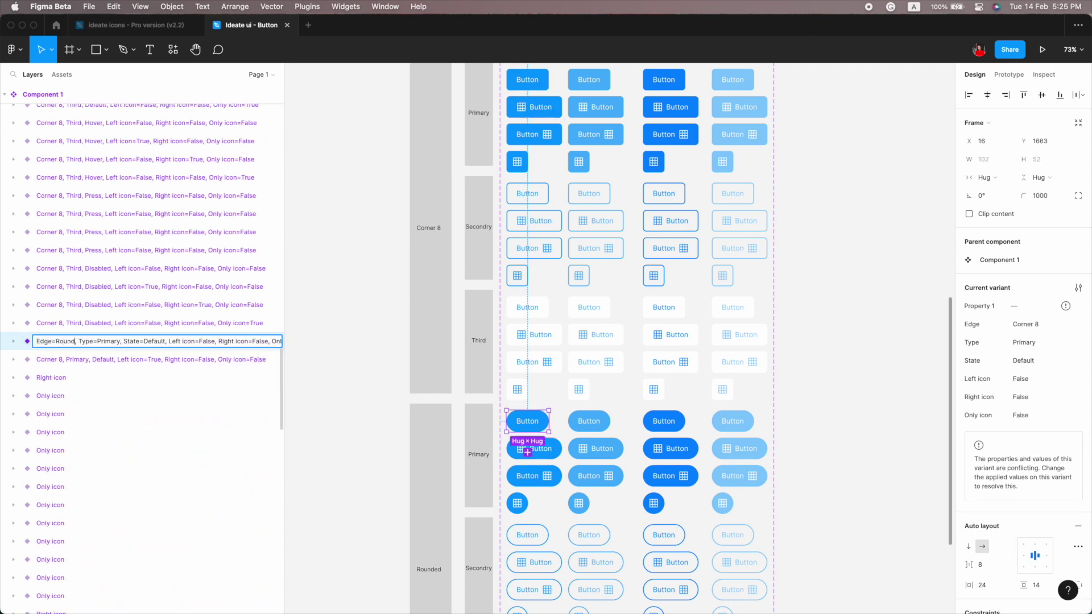
{"action": "key", "text": "Tab"}
{"action": "key", "text": "Tab"}
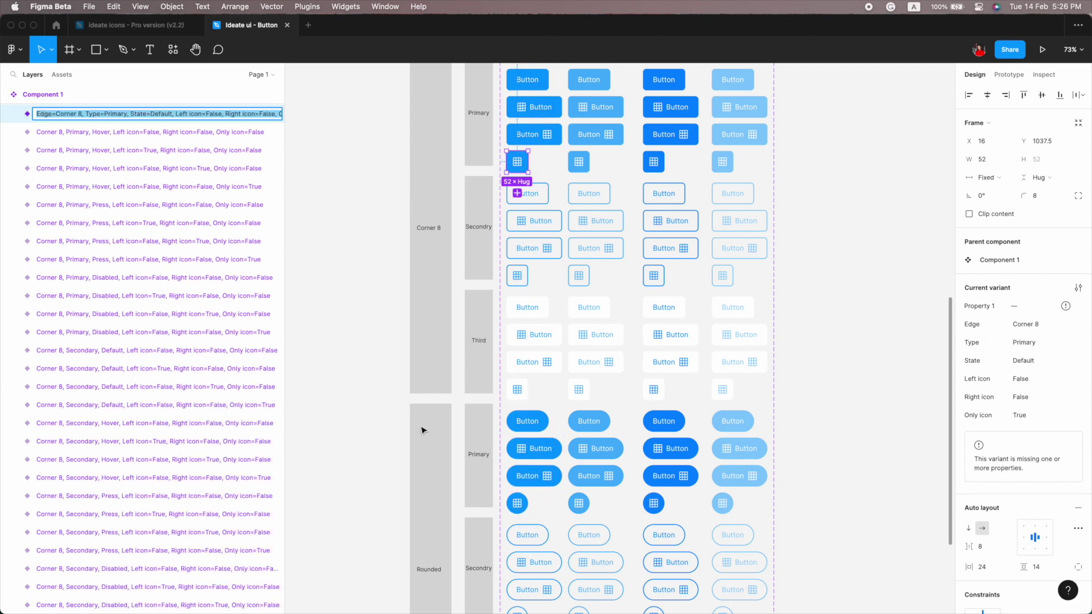
{"action": "key", "text": "Tab"}
{"action": "scroll", "coordinate": [137, 392], "scroll_direction": "down", "scroll_amount": 10}
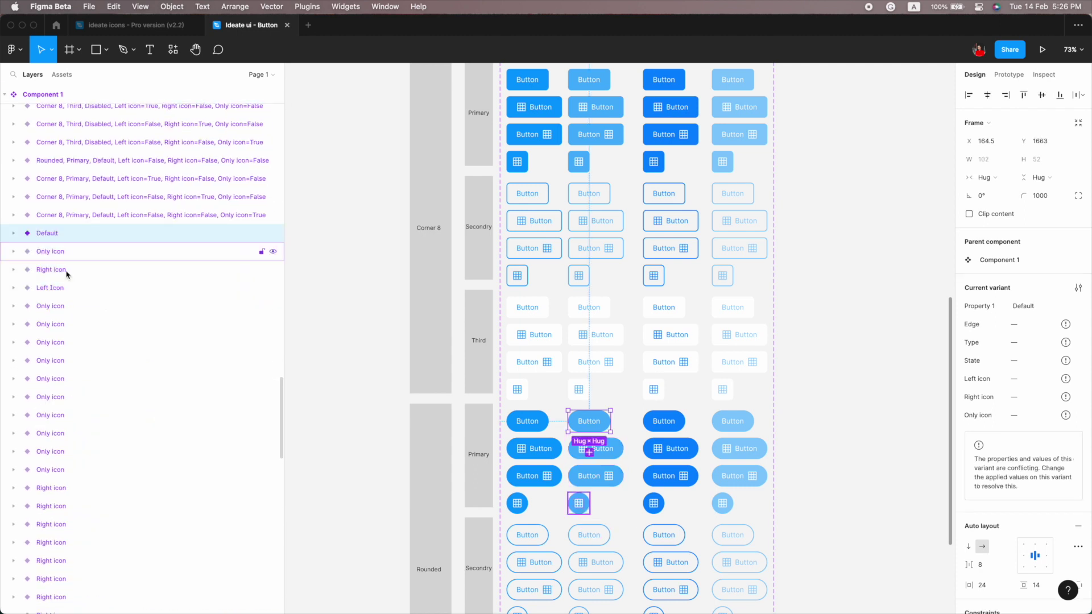
{"action": "key", "text": "Tab"}
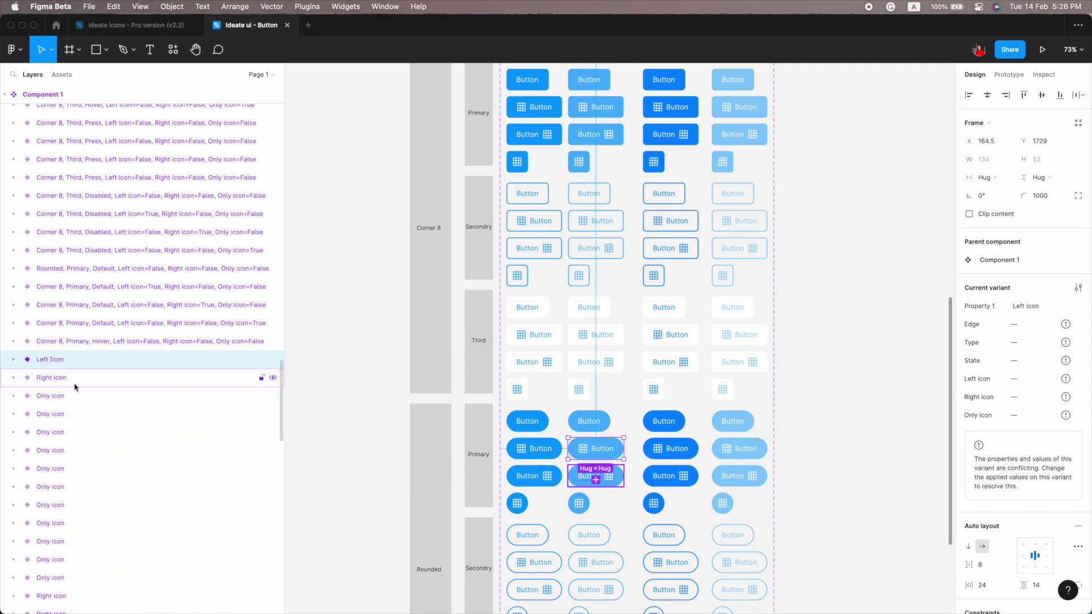
{"action": "key", "text": "Tab"}
{"action": "key", "text": "Tab"}
{"action": "key", "text": "Tab"}
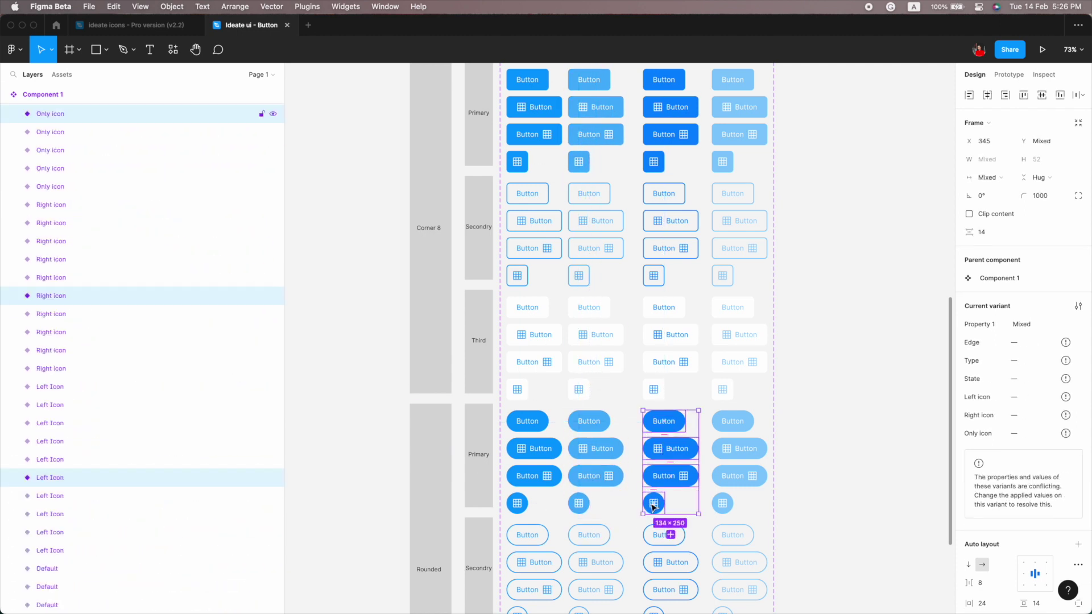
{"action": "scroll", "coordinate": [130, 366], "scroll_direction": "down", "scroll_amount": 2}
{"action": "scroll", "coordinate": [90, 341], "scroll_direction": "down", "scroll_amount": 5}
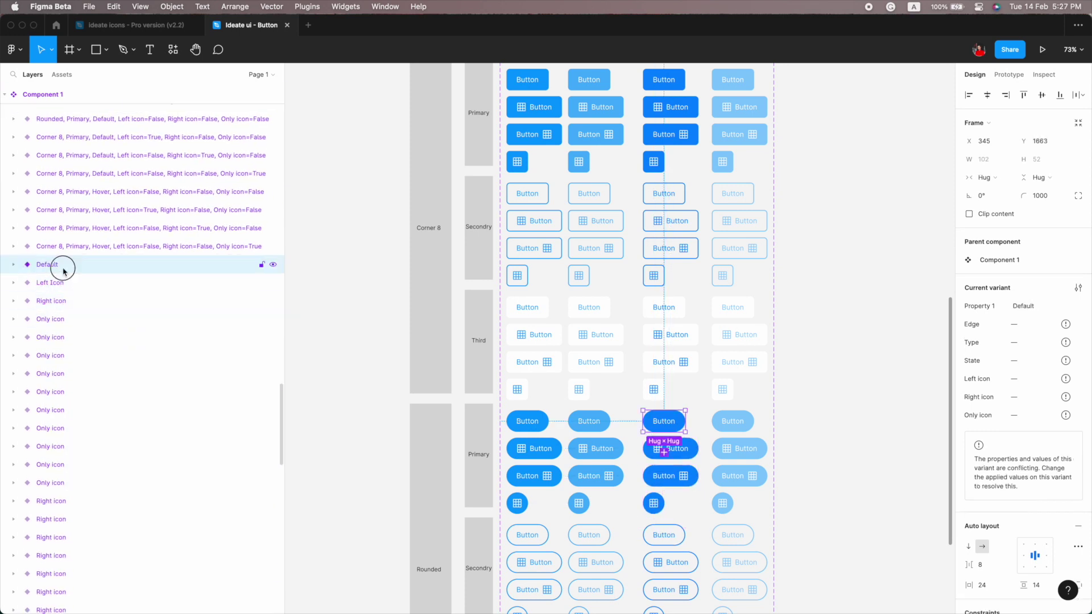
- Paste property-string names onto the Primary Default and following variant layers
{"action": "double_click", "coordinate": [64, 266]}
{"action": "key", "text": "ctrl+v"}
{"action": "key", "text": "Tab"}
{"action": "key", "text": "ctrl+v"}
{"action": "key", "text": "Tab"}
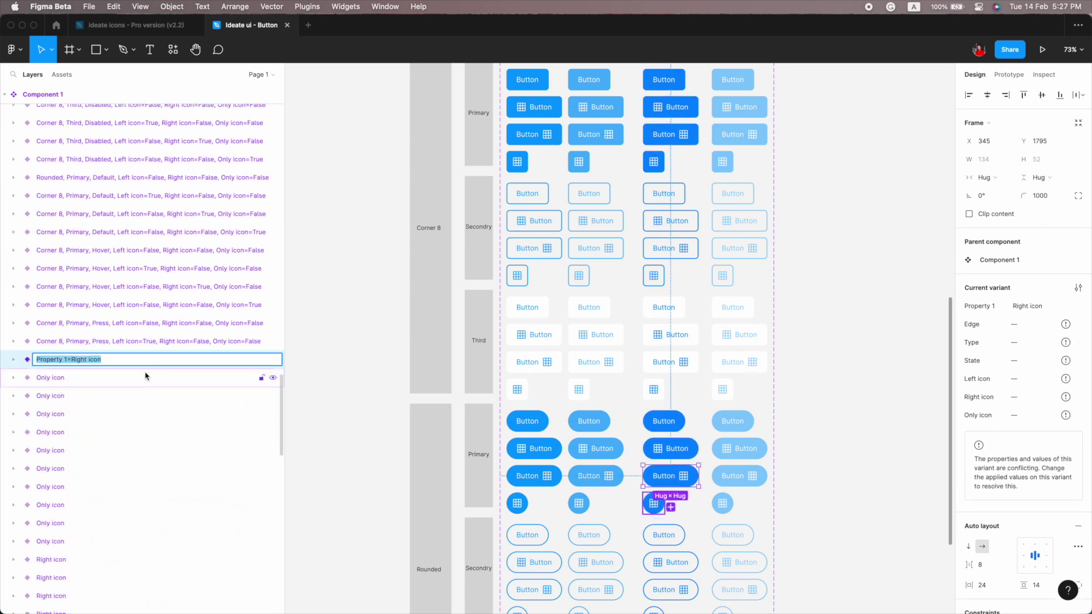
- Select the fourth-column Rounded Primary buttons and paste variant names onto their layers
{"action": "left_click", "coordinate": [733, 421]}
{"action": "left_click", "coordinate": [740, 448], "text": "shift"}
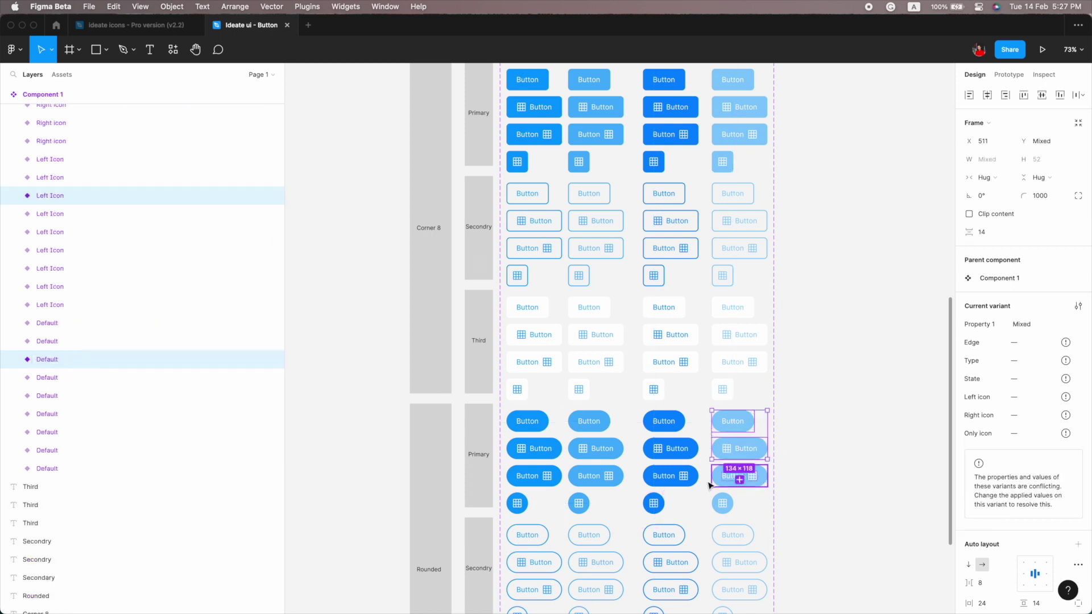
{"action": "scroll", "coordinate": [110, 377], "scroll_direction": "up", "scroll_amount": 5}
{"action": "double_click", "coordinate": [61, 359]}
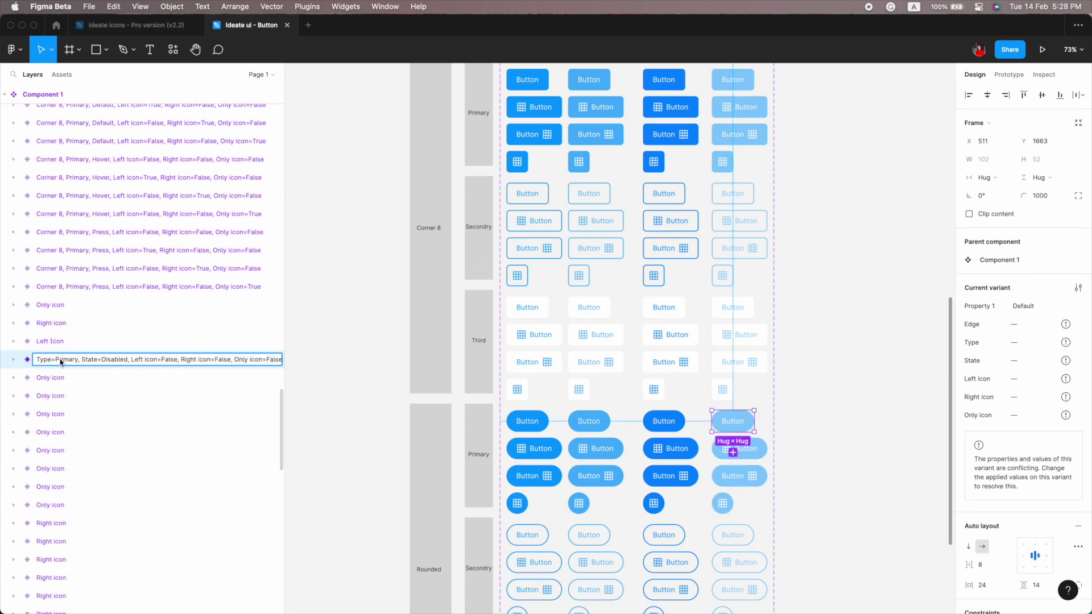
{"action": "key", "text": "Tab"}
{"action": "key", "text": "ctrl+v"}
{"action": "key", "text": "Tab"}
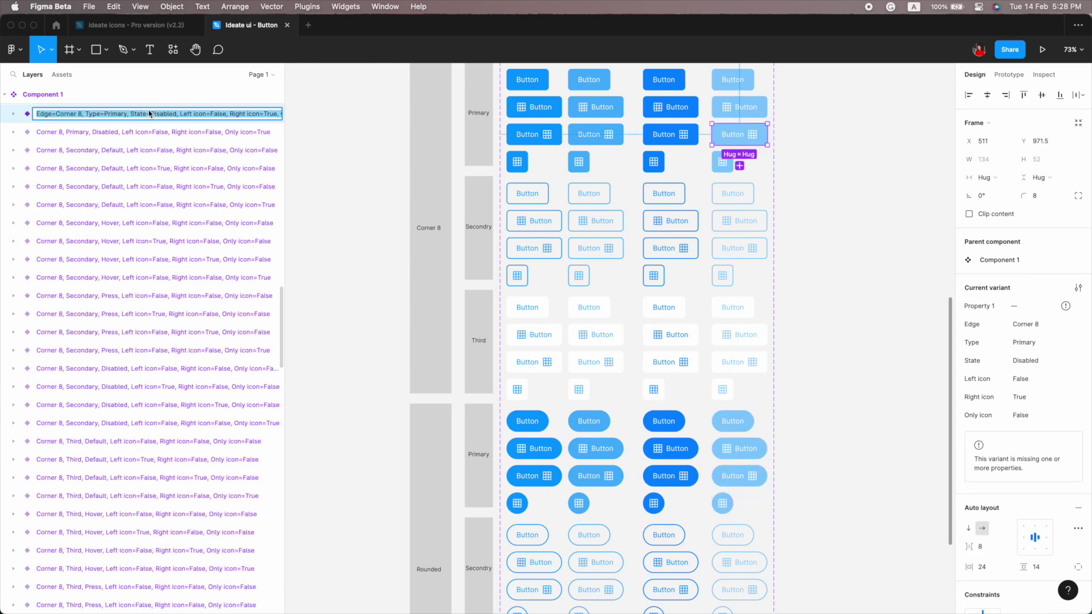
{"action": "key", "text": "ctrl+v"}
{"action": "key", "text": "Return"}
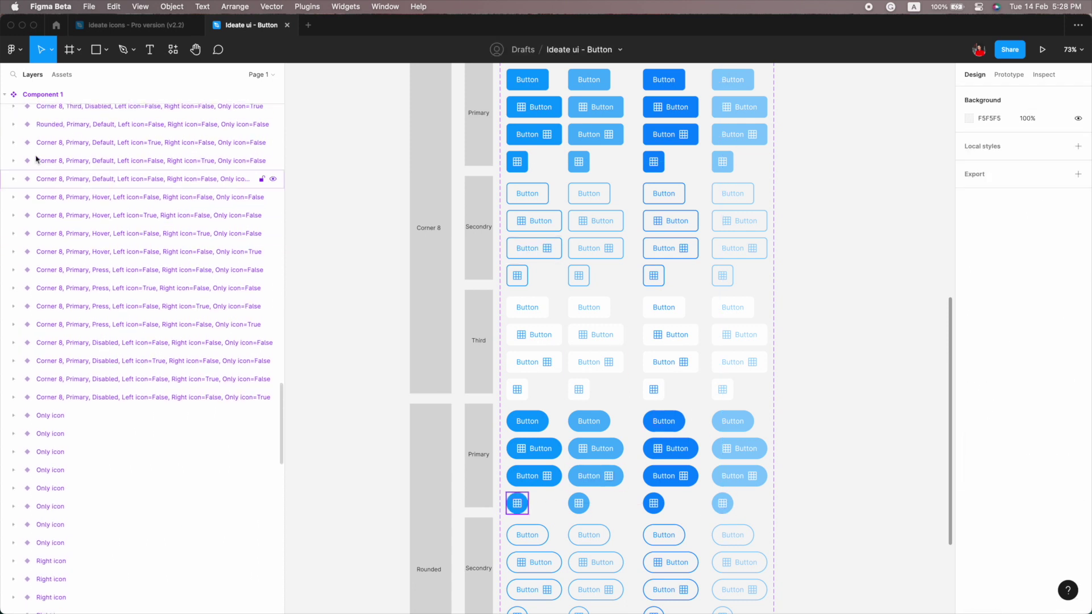
- Edit a layer name to start with Rounded, then select the first Rounded Secondary buttons
{"action": "double_click", "coordinate": [64, 146]}
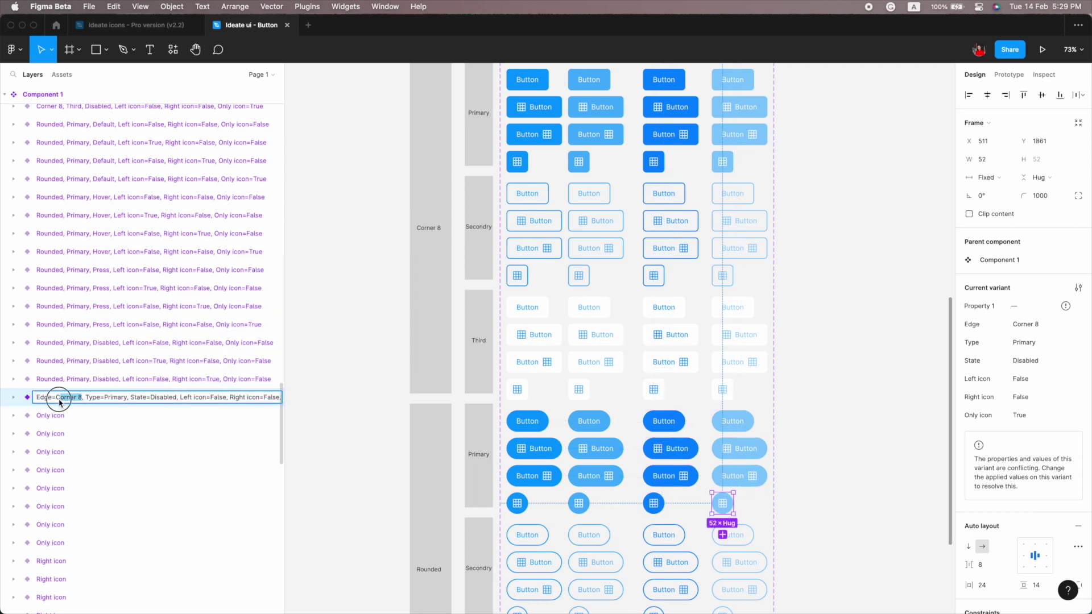
{"action": "key", "text": "Escape"}
{"action": "scroll", "coordinate": [523, 454], "scroll_direction": "down", "scroll_amount": 3}
{"action": "left_click", "coordinate": [527, 421]}
{"action": "left_click", "coordinate": [533, 448], "text": "shift"}
- Name the first Rounded Secondary column's Default, Left icon, Right icon and Only icon layers
{"action": "left_click", "coordinate": [533, 475], "text": "shift"}
{"action": "left_click", "coordinate": [517, 503], "text": "shift"}
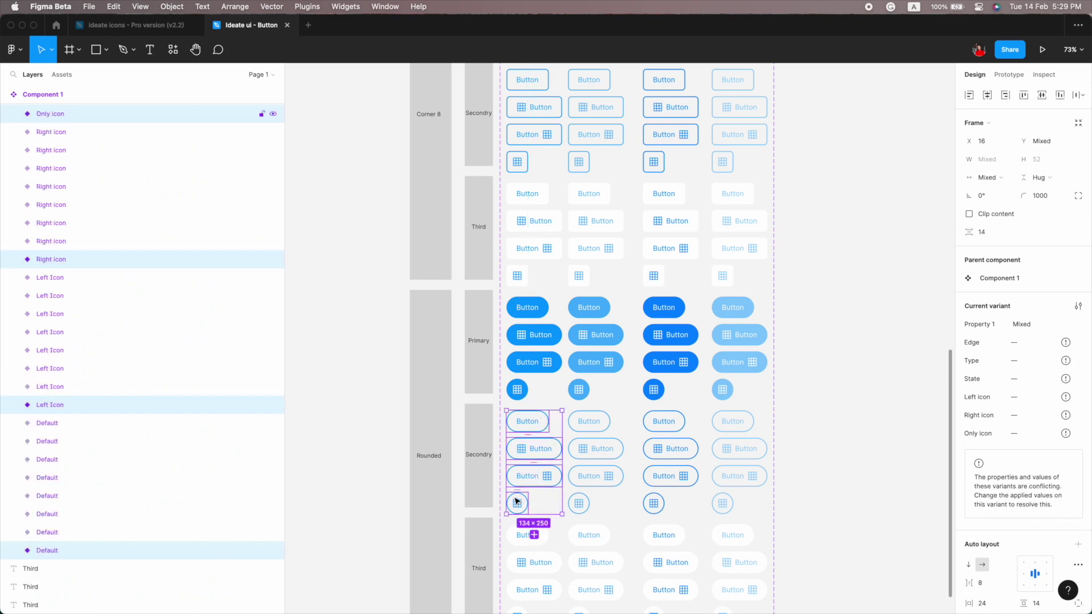
{"action": "left_click_drag", "start_coordinate": [139, 390], "coordinate": [73, 316]}
{"action": "double_click", "coordinate": [70, 321]}
{"action": "key", "text": "super+v"}
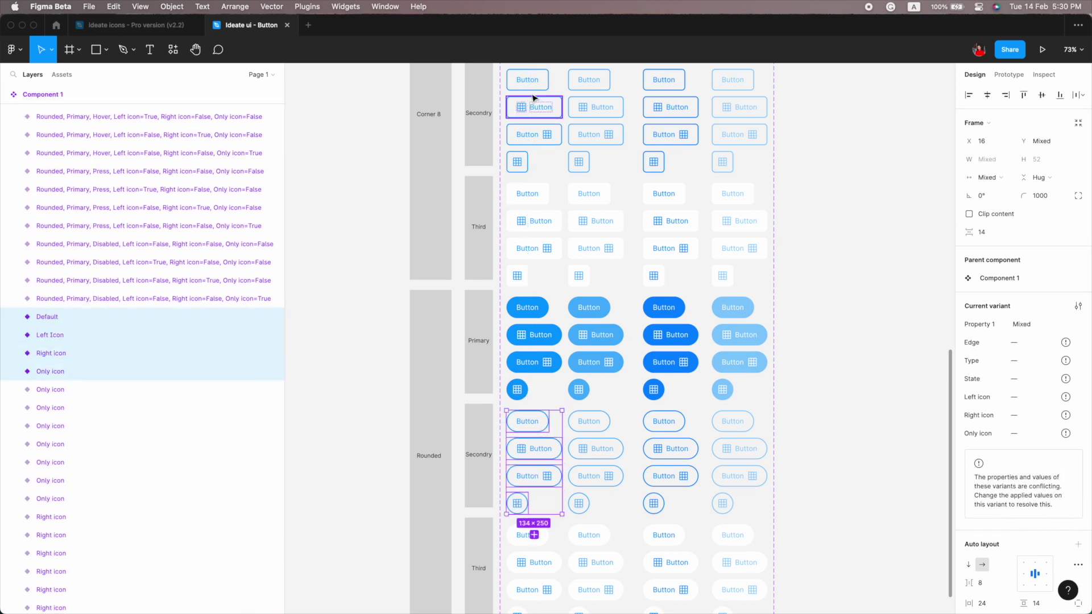
{"action": "key", "text": "Tab"}
{"action": "type", "text": "Edge=Corner 8, Type=Secondary, State=Default, Left icon=True, Right icon=False, Only icon=False"}
{"action": "key", "text": "Tab"}
{"action": "key", "text": "super+v"}
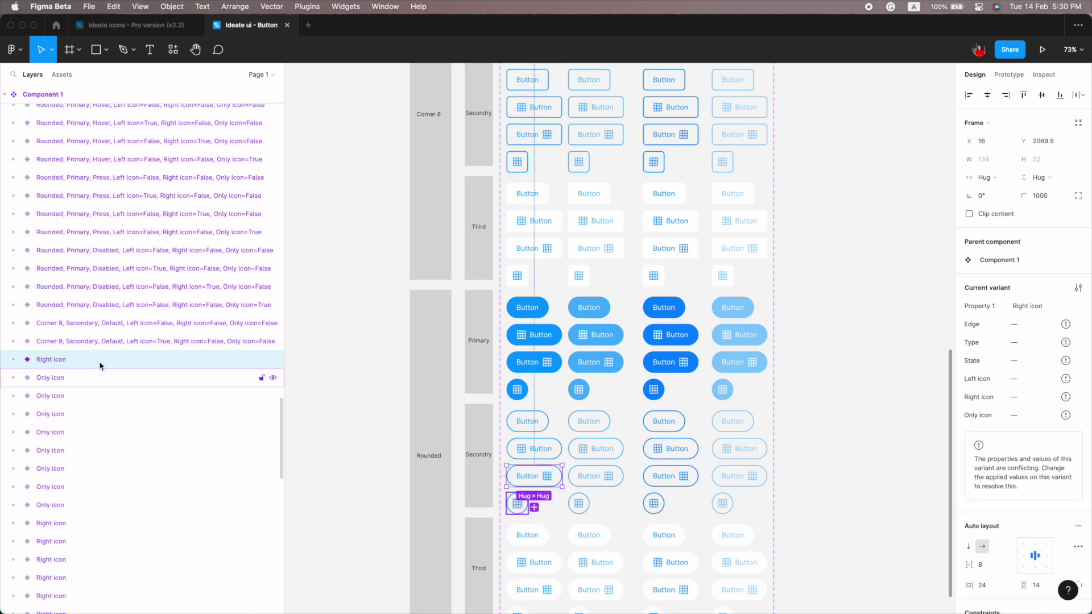
{"action": "key", "text": "Tab"}
{"action": "key", "text": "super+v"}
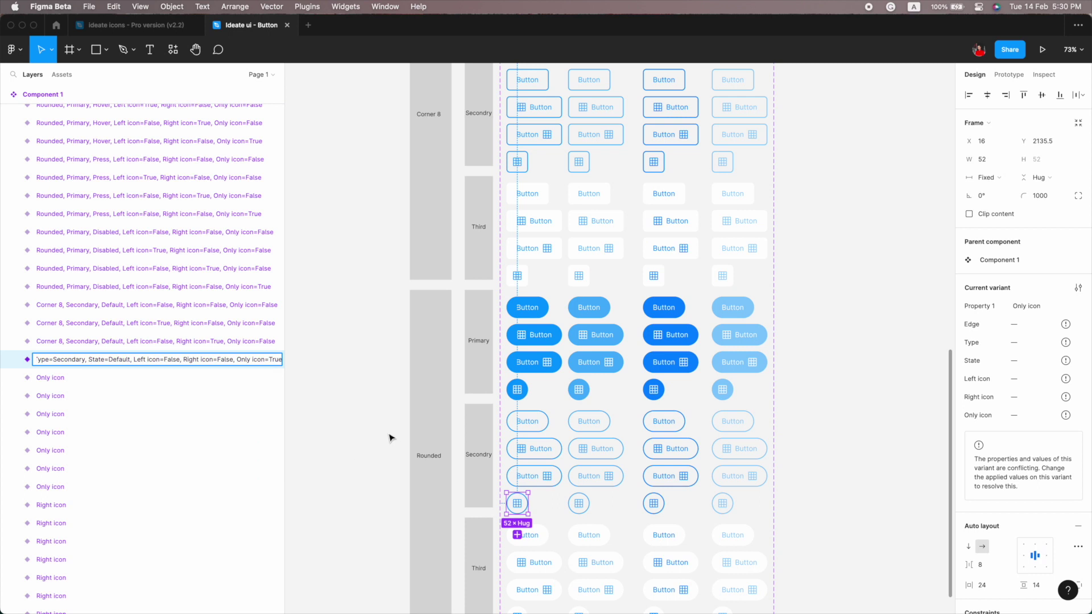
{"action": "key", "text": "Return"}
- Select the third-column Rounded Secondary buttons and move their layers into order
{"action": "scroll", "coordinate": [113, 336], "scroll_direction": "down", "scroll_amount": 5}
{"action": "left_click", "coordinate": [68, 170]}
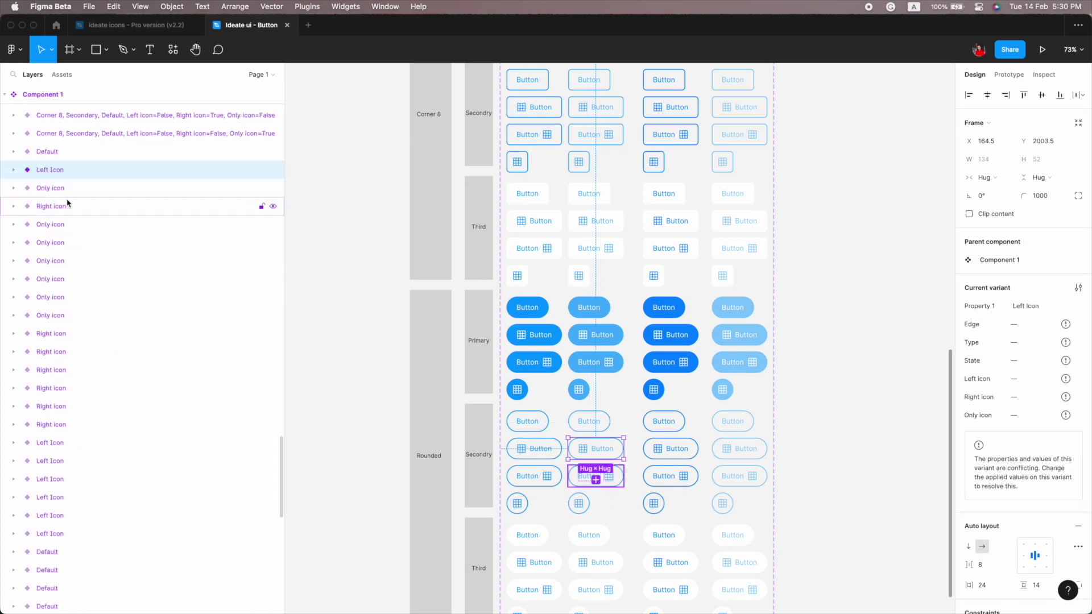
{"action": "left_click", "coordinate": [68, 358]}
{"action": "left_click", "coordinate": [591, 108]}
{"action": "left_click", "coordinate": [581, 137]}
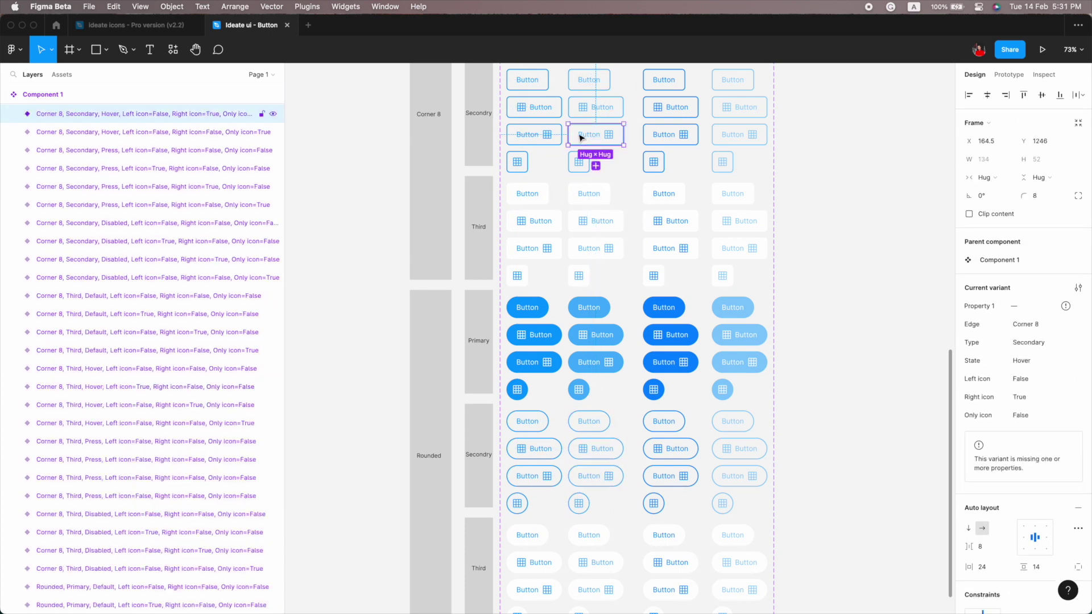
{"action": "left_click", "coordinate": [664, 421]}
{"action": "left_click", "coordinate": [646, 453], "text": "shift"}
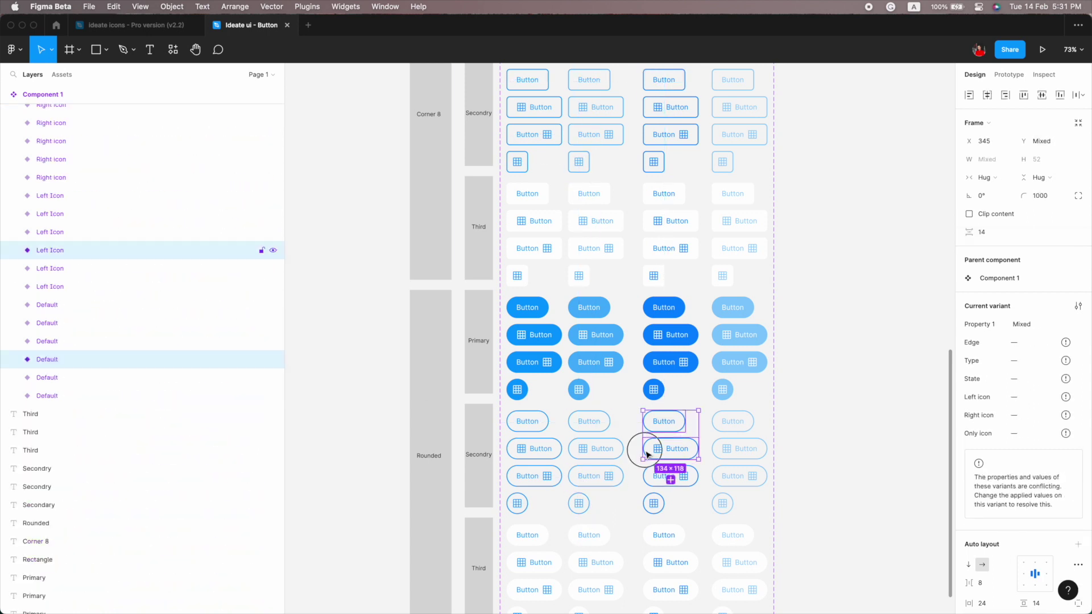
{"action": "left_click", "coordinate": [142, 390], "text": "shift"}
{"action": "left_click_drag", "start_coordinate": [141, 390], "coordinate": [98, 316]}
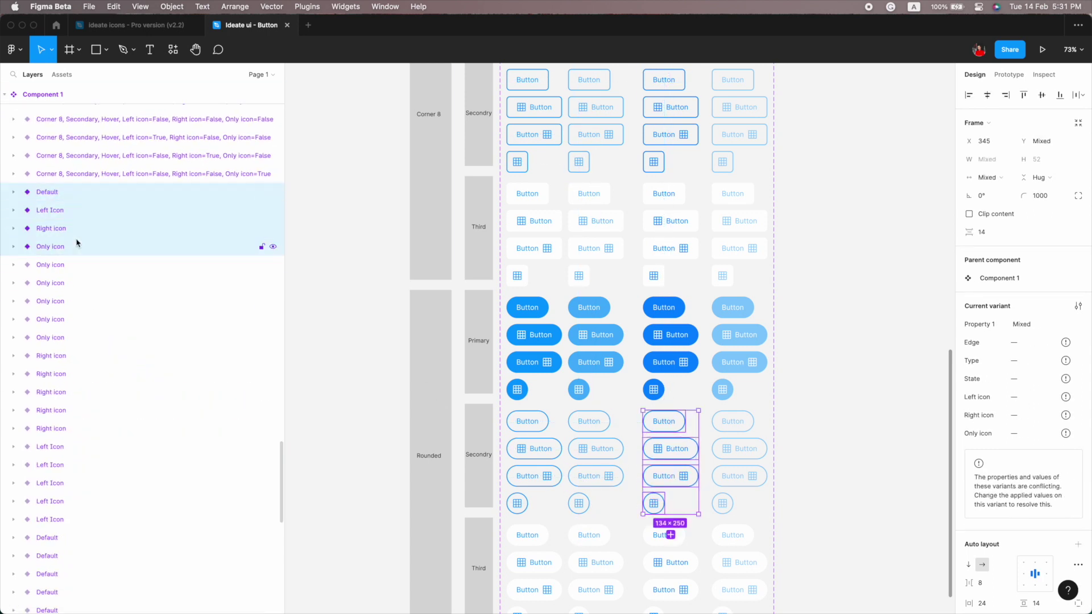
- Order the fourth-column layers, name its Default layer, then open options for all 16 layers
{"action": "left_click", "coordinate": [88, 114]}
{"action": "scroll", "coordinate": [88, 227], "scroll_direction": "down", "scroll_amount": 10}
{"action": "left_click", "coordinate": [49, 359]}
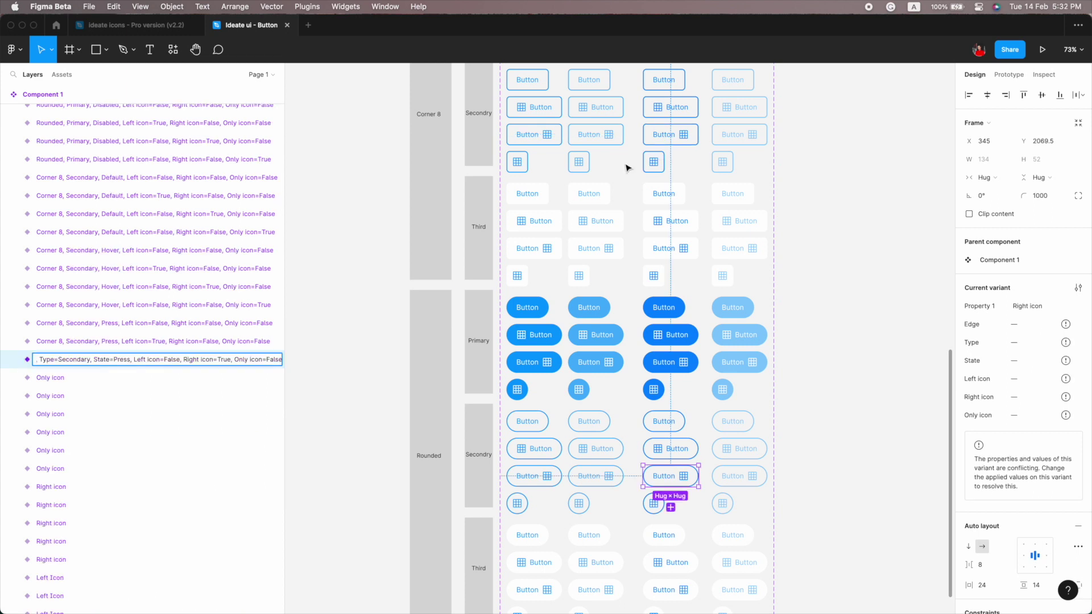
{"action": "left_click", "coordinate": [742, 431]}
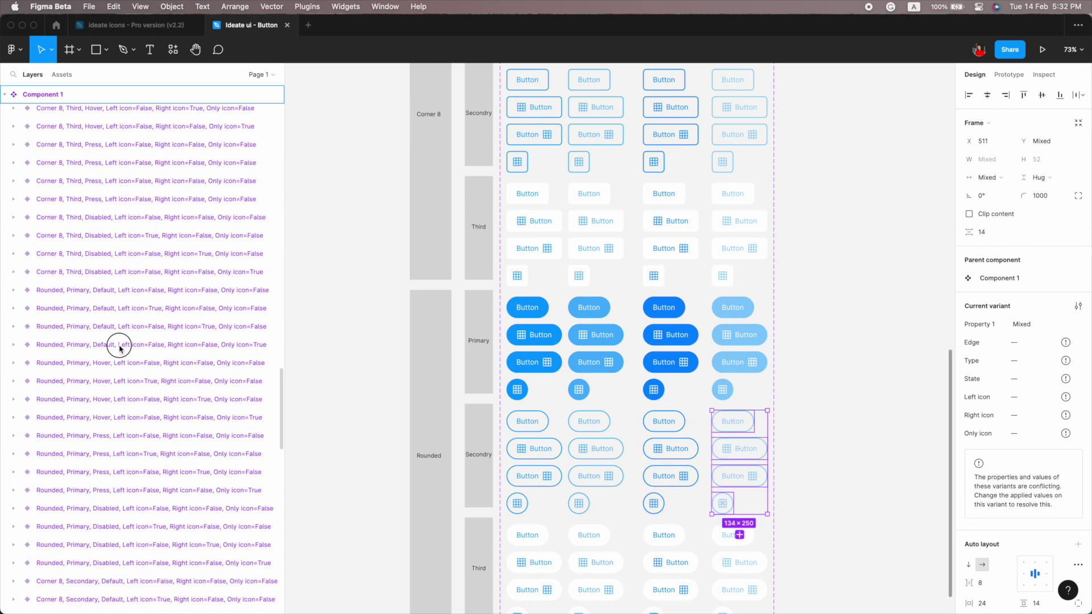
{"action": "left_click_drag", "start_coordinate": [117, 343], "coordinate": [68, 170]}
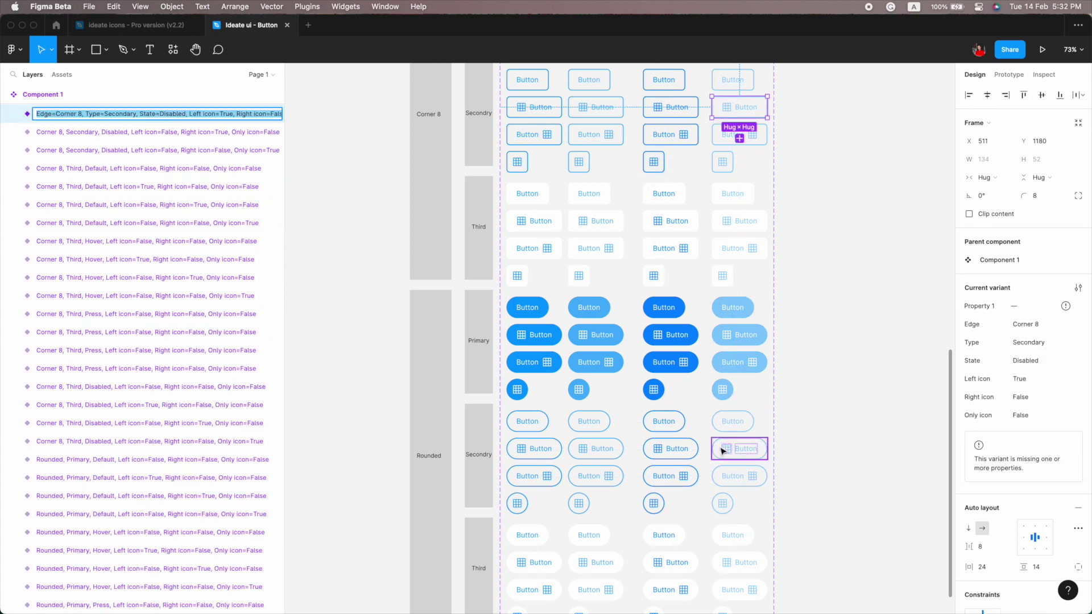
{"action": "double_click", "coordinate": [99, 359]}
{"action": "key", "text": "super+v"}
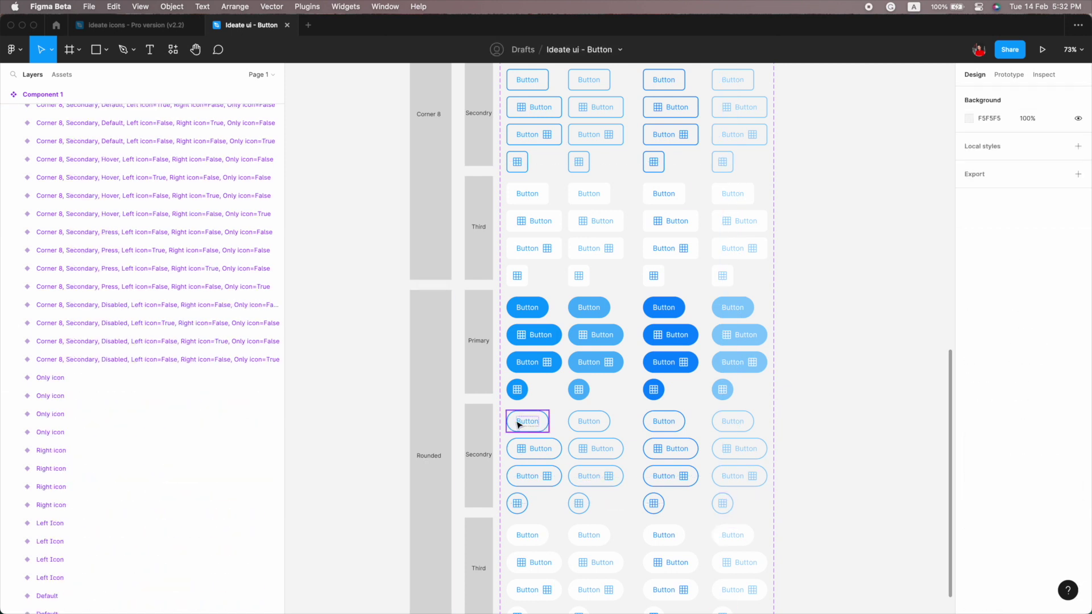
{"action": "left_click_drag", "start_coordinate": [502, 406], "coordinate": [769, 516]}
{"action": "right_click", "coordinate": [264, 230]}
- Cancel the batch rename and change Corner 8 to Rounded in each Secondary layer name
{"action": "left_click", "coordinate": [319, 353]}
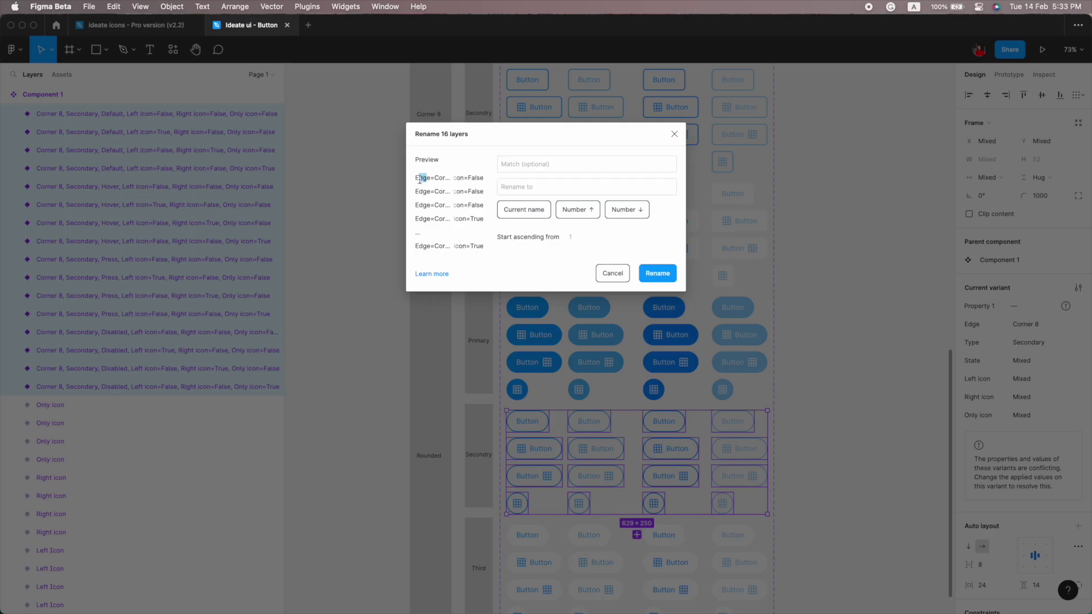
{"action": "key", "text": "Escape"}
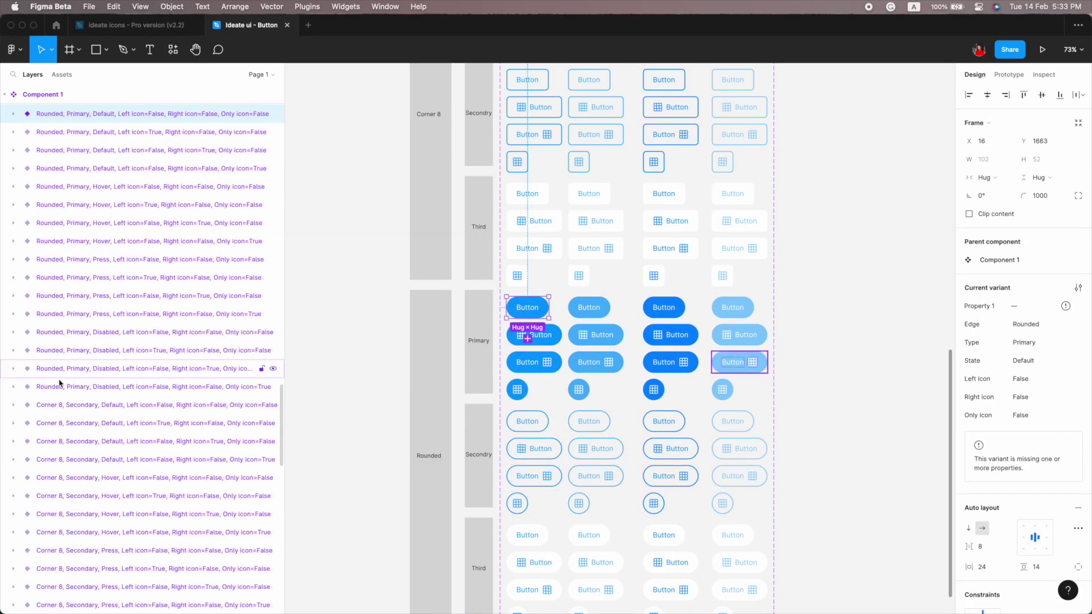
{"action": "double_click", "coordinate": [55, 405]}
{"action": "key", "text": "Tab"}
{"action": "key", "text": "Tab"}
{"action": "key", "text": "Tab"}
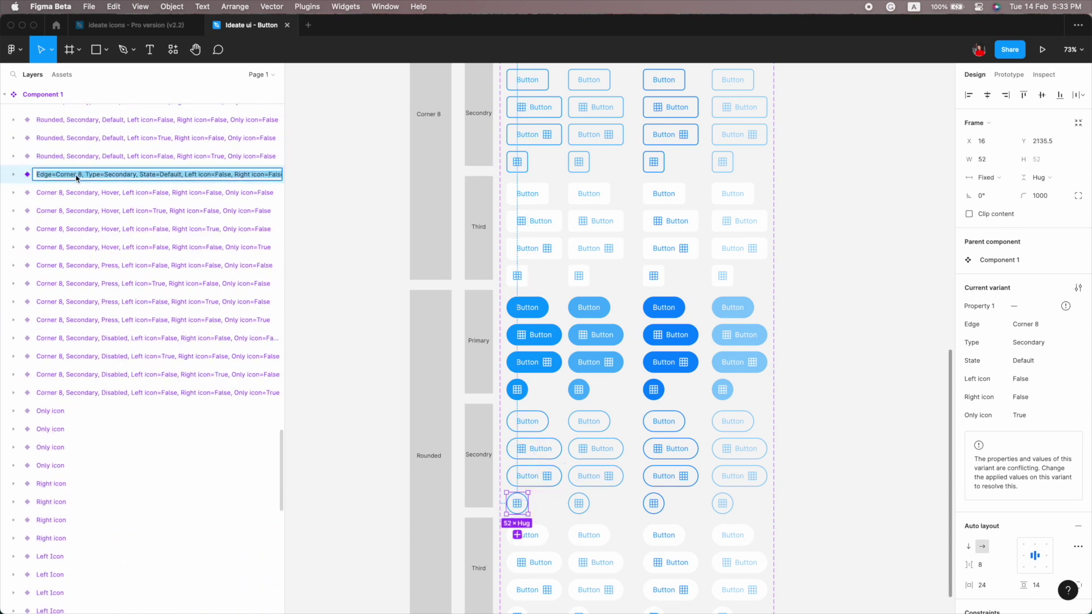
{"action": "type", "text": "Rounded"}
{"action": "key", "text": "Tab"}
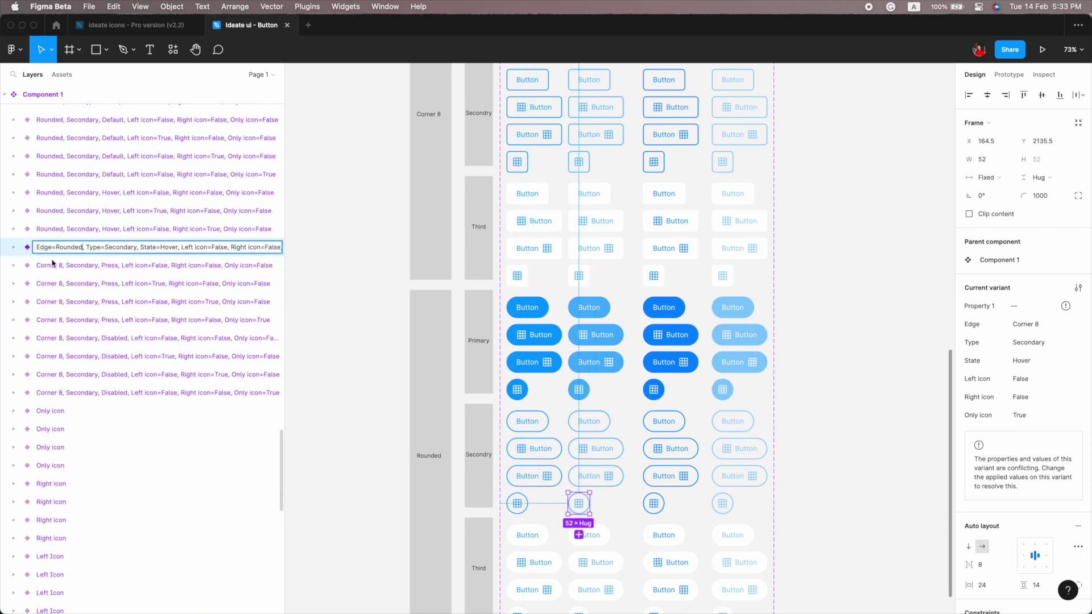
{"action": "key", "text": "Tab"}
{"action": "type", "text": "Rounded"}
{"action": "key", "text": "Tab"}
{"action": "type", "text": "Rounded"}
{"action": "key", "text": "Tab"}
{"action": "key", "text": "ctrl+v"}
{"action": "key", "text": "Tab"}
{"action": "type", "text": "Rounded, Secondary, Press, Left icon=False, Right icon=False, Only icon=True"}
{"action": "key", "text": "Tab"}
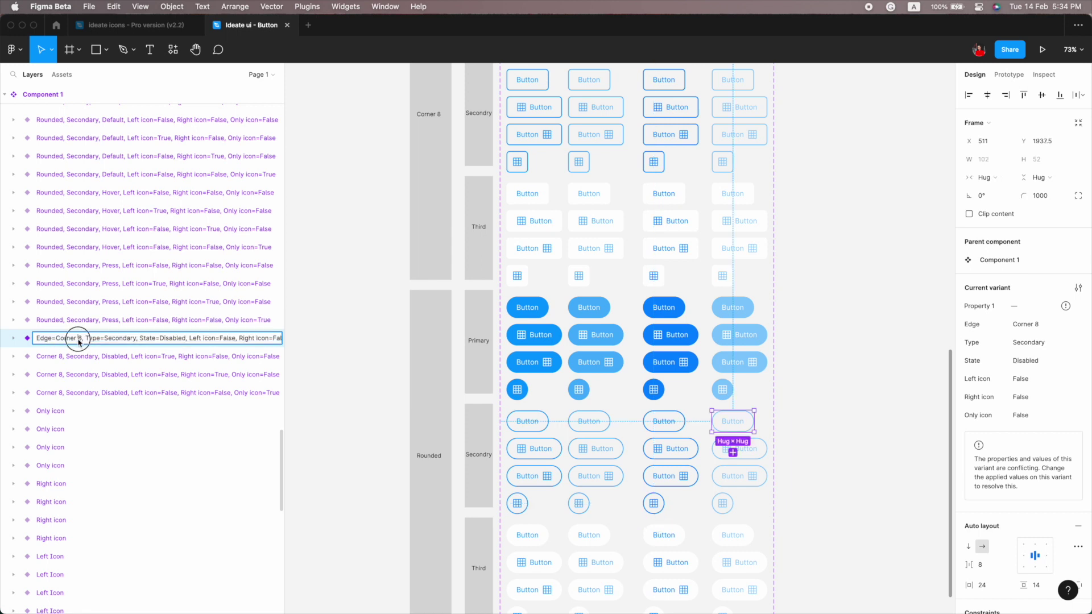
{"action": "type", "text": "Rounded"}
{"action": "key", "text": "Tab"}
{"action": "type", "text": "Rounded"}
{"action": "key", "text": "Tab"}
{"action": "key", "text": "ctrl+v"}
{"action": "key", "text": "Tab"}
{"action": "type", "text": "Rounded"}
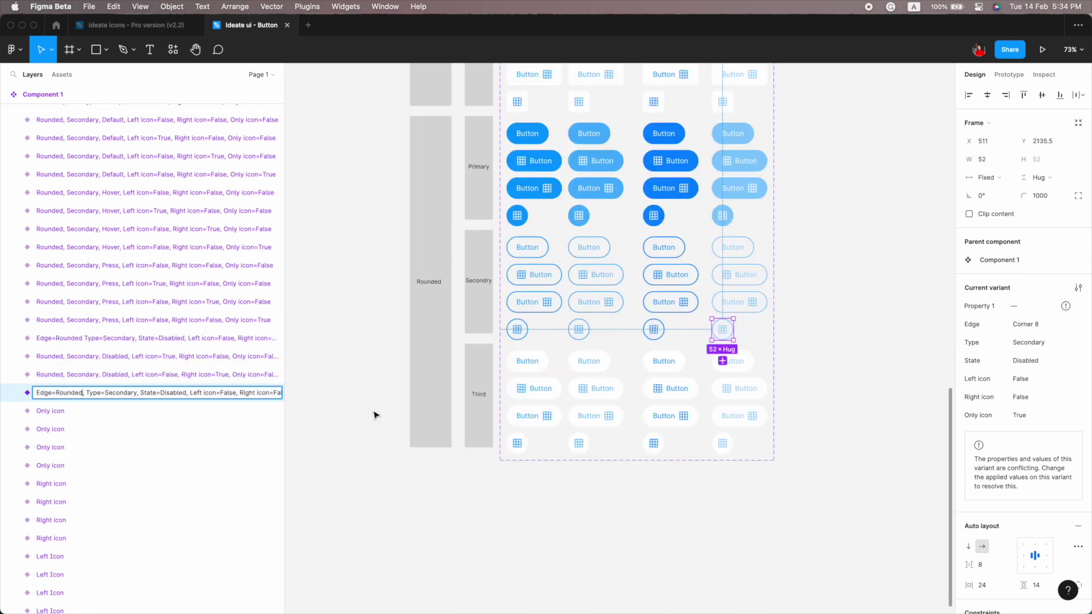
- Reorder the first Third group and give its Default, Left icon and Right icon layers full Corner 8 Third names
{"action": "left_click", "coordinate": [72, 356], "text": "shift"}
{"action": "left_click_drag", "start_coordinate": [73, 356], "coordinate": [90, 246]}
{"action": "left_click", "coordinate": [64, 351]}
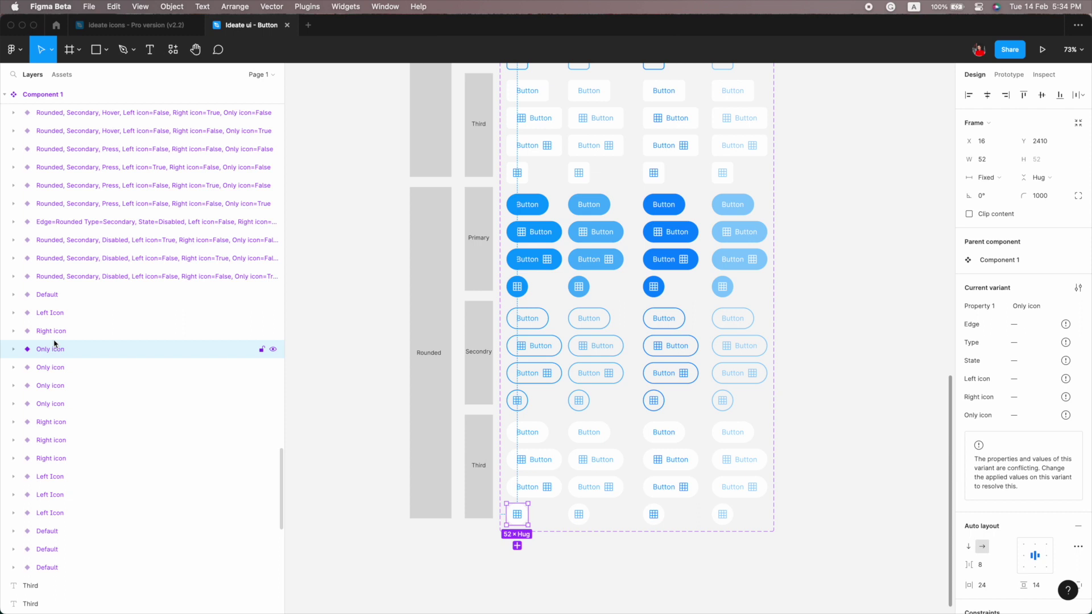
{"action": "left_click", "coordinate": [51, 294]}
{"action": "double_click", "coordinate": [106, 360]}
{"action": "key", "text": "super+v"}
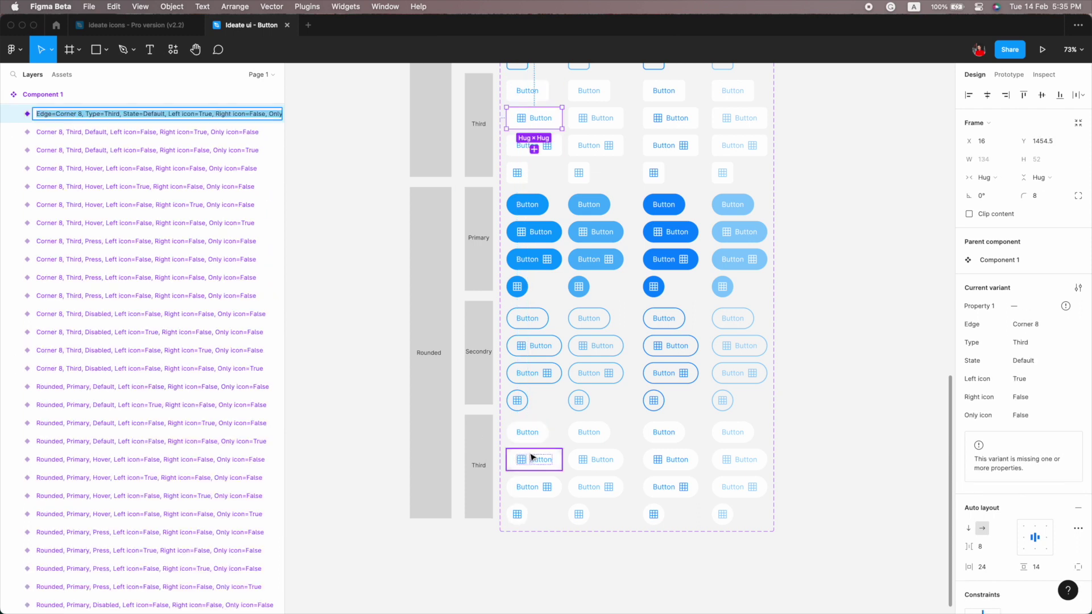
{"action": "key", "text": "Tab"}
{"action": "key", "text": "super+v"}
{"action": "key", "text": "Tab"}
{"action": "key", "text": "super+v"}
- Reorder the next Third group and give its Default, Left icon and Right icon layers full variant names
{"action": "left_click", "coordinate": [578, 511]}
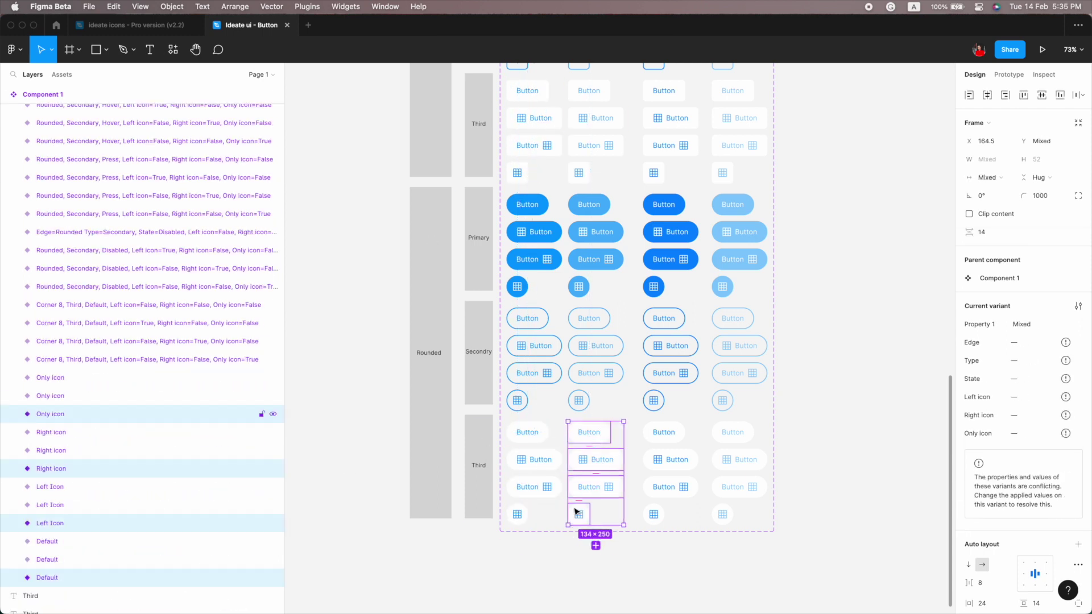
{"action": "left_click_drag", "start_coordinate": [54, 373], "coordinate": [66, 385]}
{"action": "double_click", "coordinate": [134, 359]}
{"action": "key", "text": "super+v"}
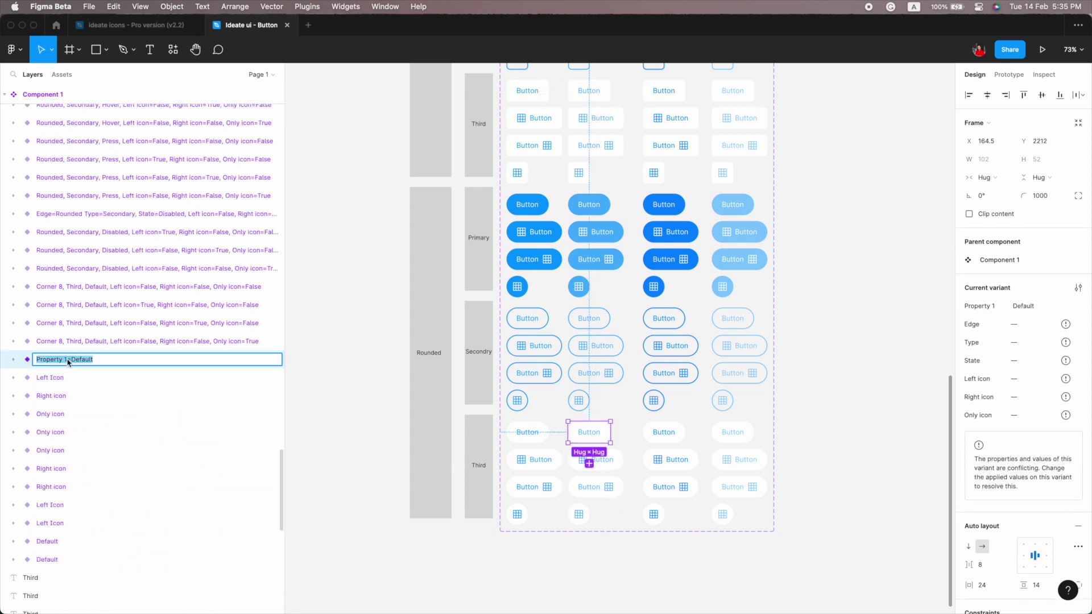
{"action": "key", "text": "Tab"}
{"action": "key", "text": "super+v"}
{"action": "key", "text": "Tab"}
{"action": "key", "text": "super+v"}
{"action": "key", "text": "Return"}
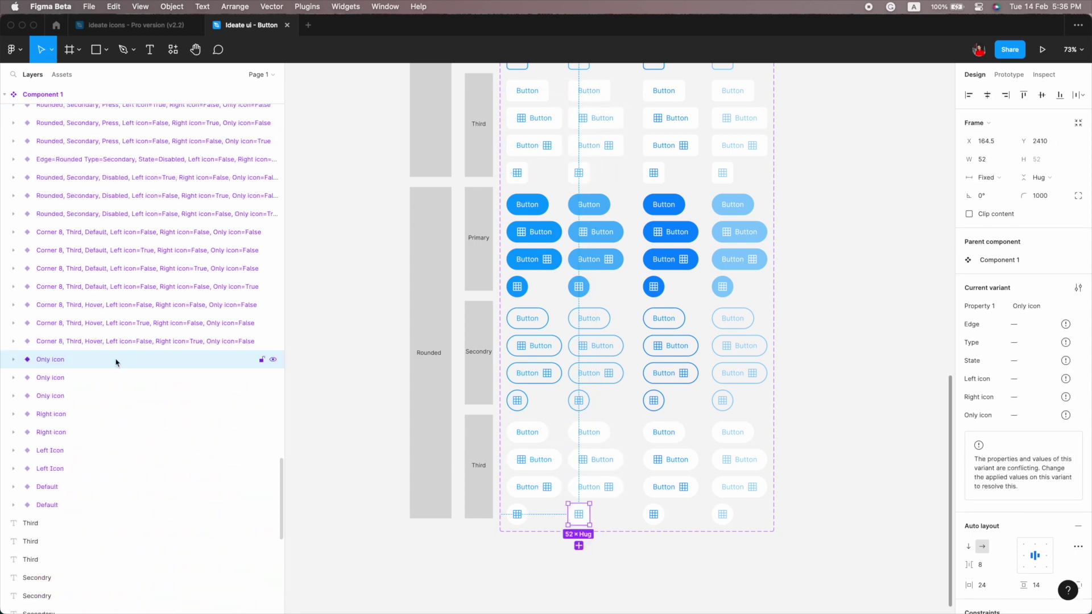
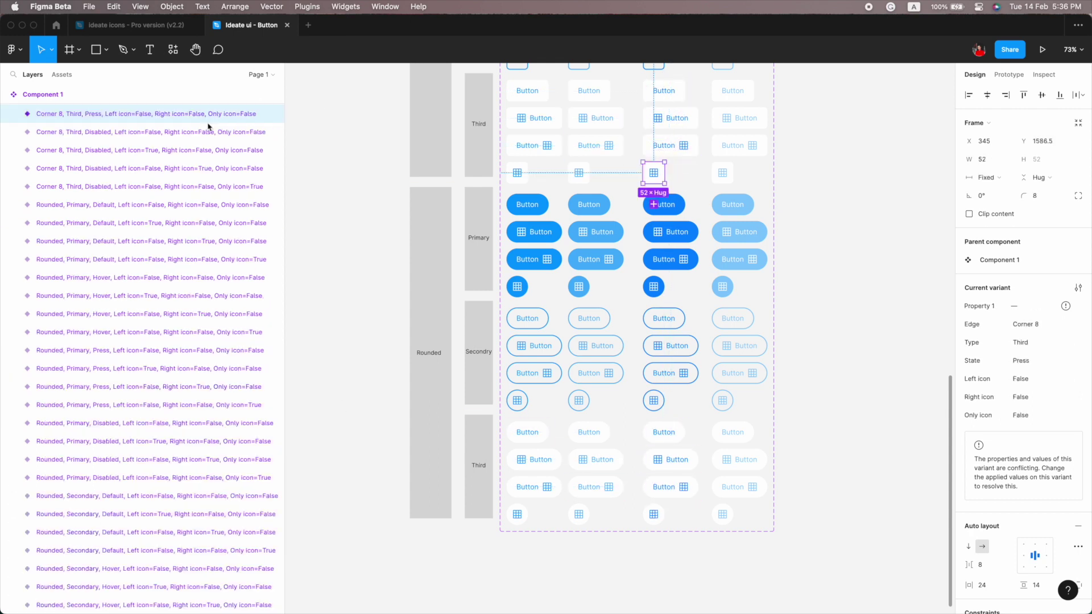
- Move the Right icon layer above Only icon and give the remaining variant layers full property-based names
{"action": "left_click_drag", "start_coordinate": [80, 387], "coordinate": [59, 427]}
{"action": "double_click", "coordinate": [47, 378]}
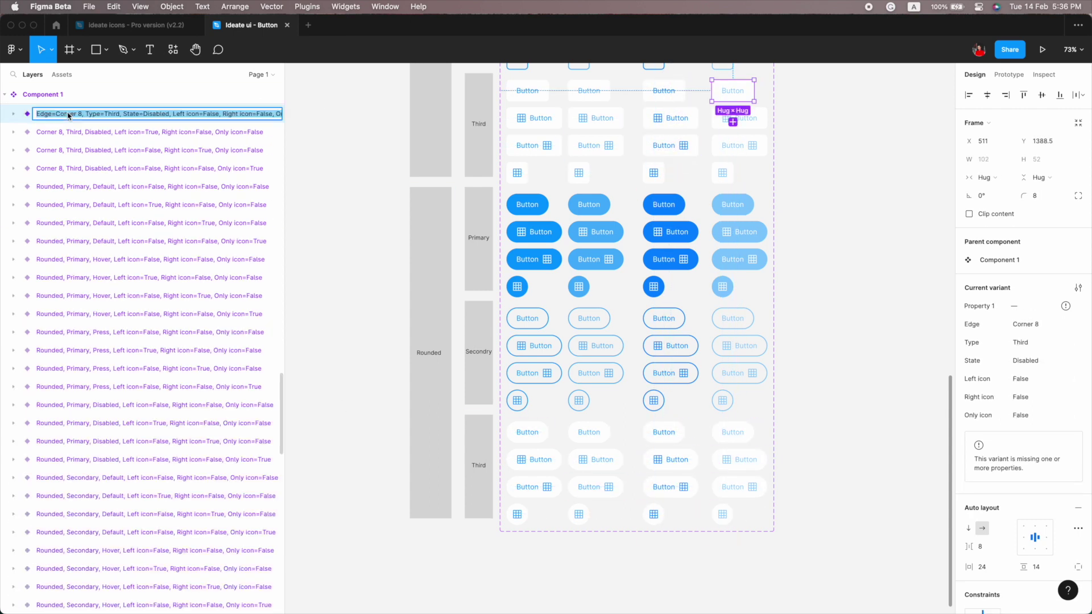
{"action": "key", "text": "super+v"}
{"action": "key", "text": "Tab"}
{"action": "key", "text": "super+v"}
{"action": "key", "text": "Tab"}
{"action": "key", "text": "super+v"}
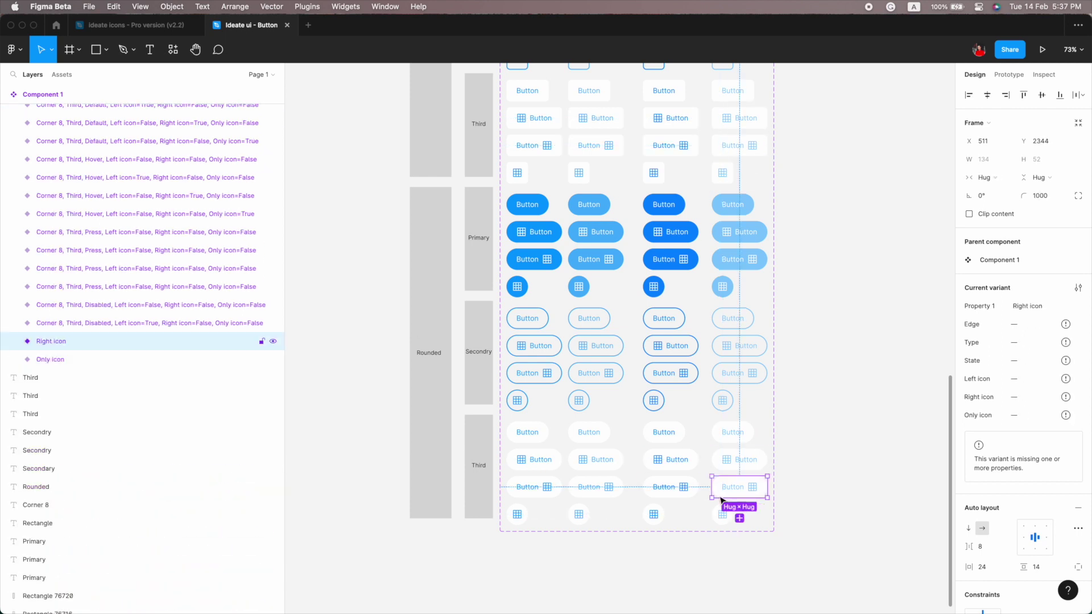
{"action": "key", "text": "Tab"}
{"action": "key", "text": "super+v"}
{"action": "left_click", "coordinate": [341, 385]}
{"action": "scroll", "coordinate": [715, 323], "scroll_direction": "down", "scroll_amount": 3}
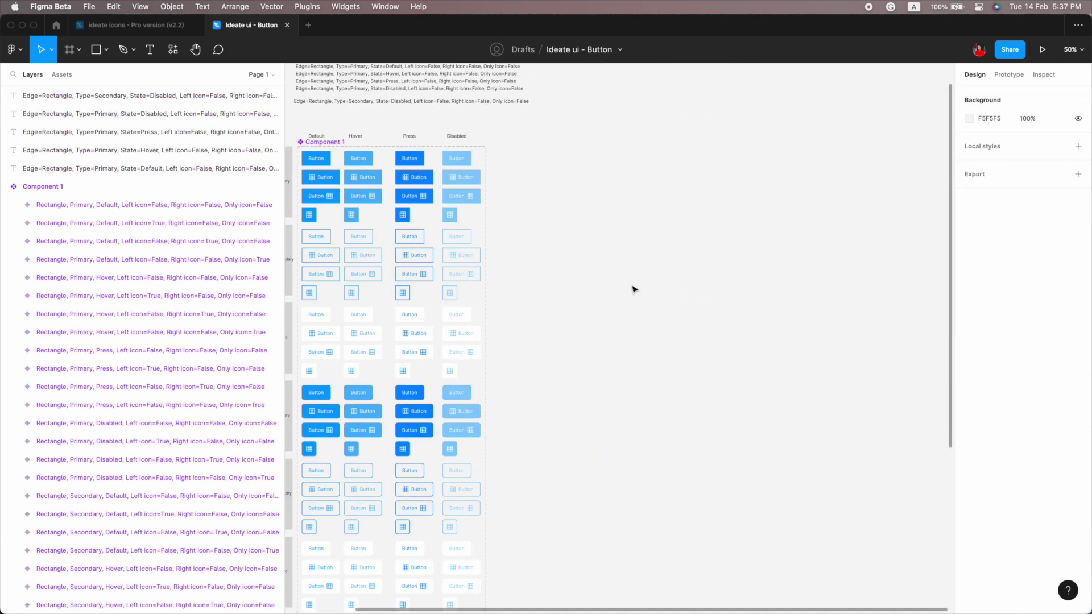
- Select the standalone Button instance and try its state, left icon, right icon and edge settings
{"action": "left_click", "coordinate": [806, 254]}
{"action": "key", "text": "shift+2"}
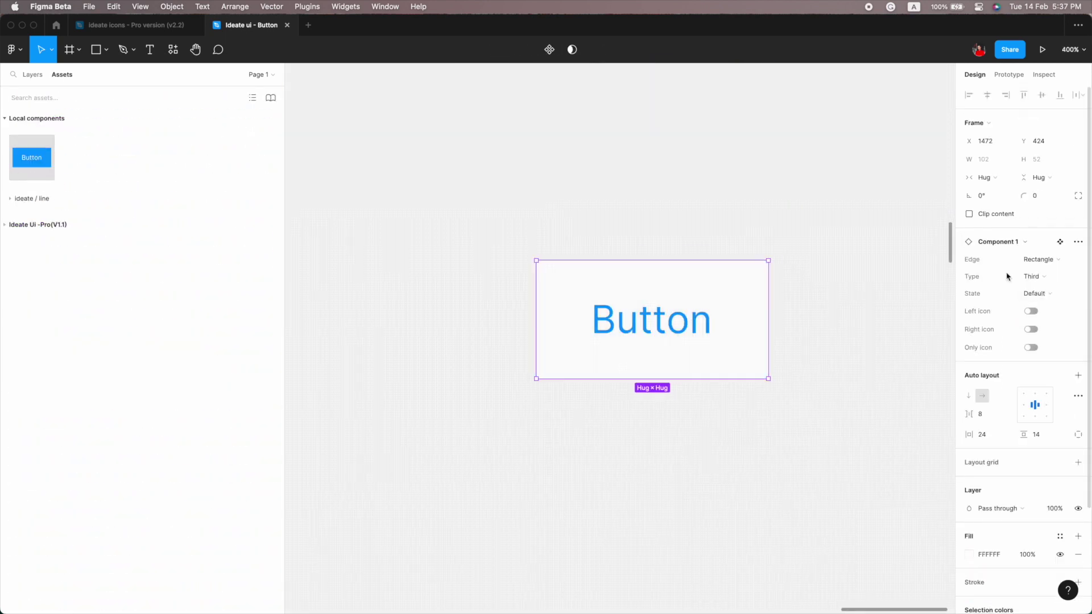
{"action": "left_click", "coordinate": [1034, 293]}
{"action": "left_click", "coordinate": [1030, 311]}
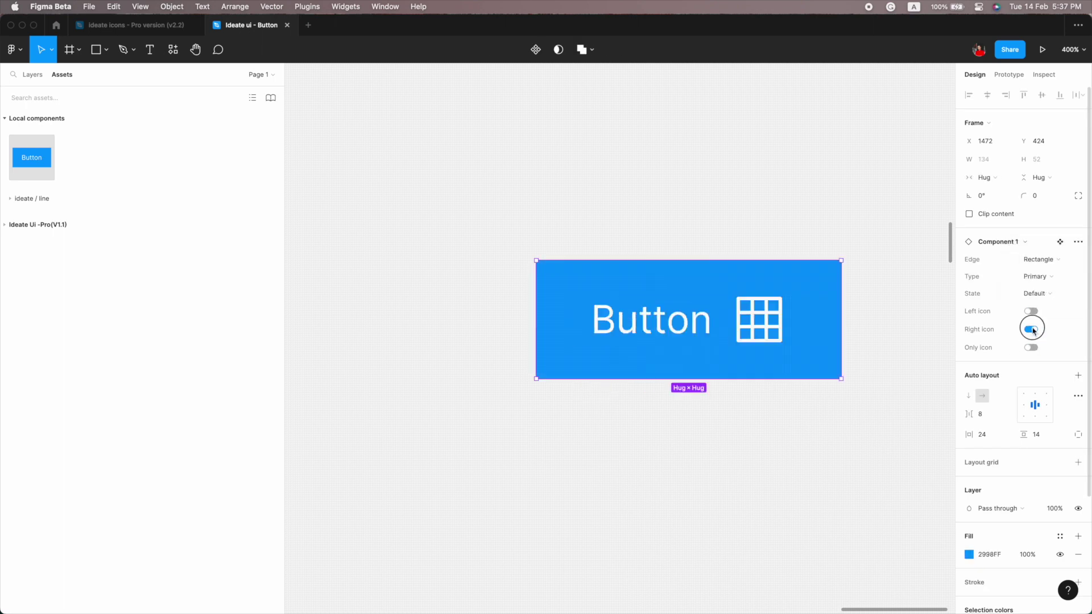
{"action": "left_click", "coordinate": [1038, 259]}
{"action": "left_click", "coordinate": [1038, 273]}
- Change the instance type to Third, undo another type, and set Edge to Rounded
{"action": "left_click", "coordinate": [1035, 303]}
{"action": "left_click", "coordinate": [1034, 277]}
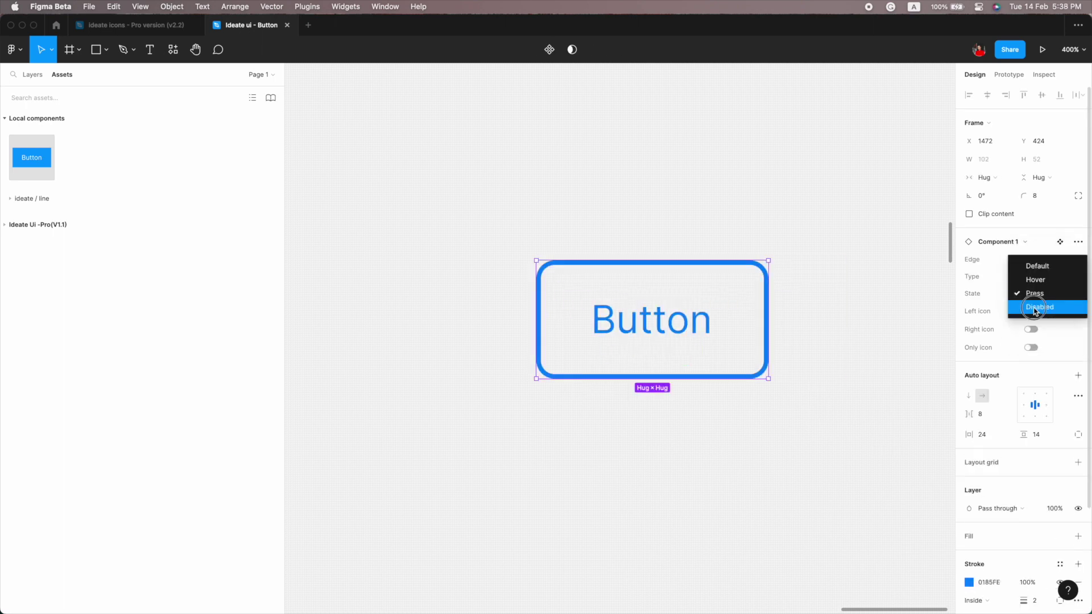
{"action": "left_click", "coordinate": [1035, 307]}
{"action": "key", "text": "ctrl+z"}
{"action": "left_click", "coordinate": [1035, 277]}
{"action": "left_click", "coordinate": [1038, 259]}
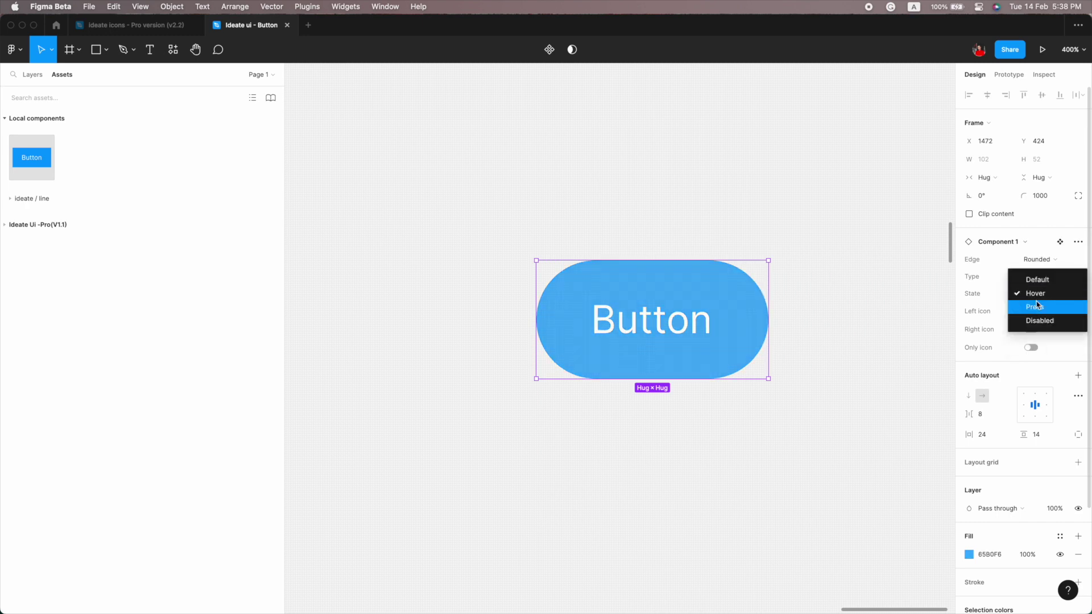
{"action": "left_click", "coordinate": [1031, 311]}
{"action": "left_click", "coordinate": [752, 386]}
{"action": "key", "text": "shift+1"}
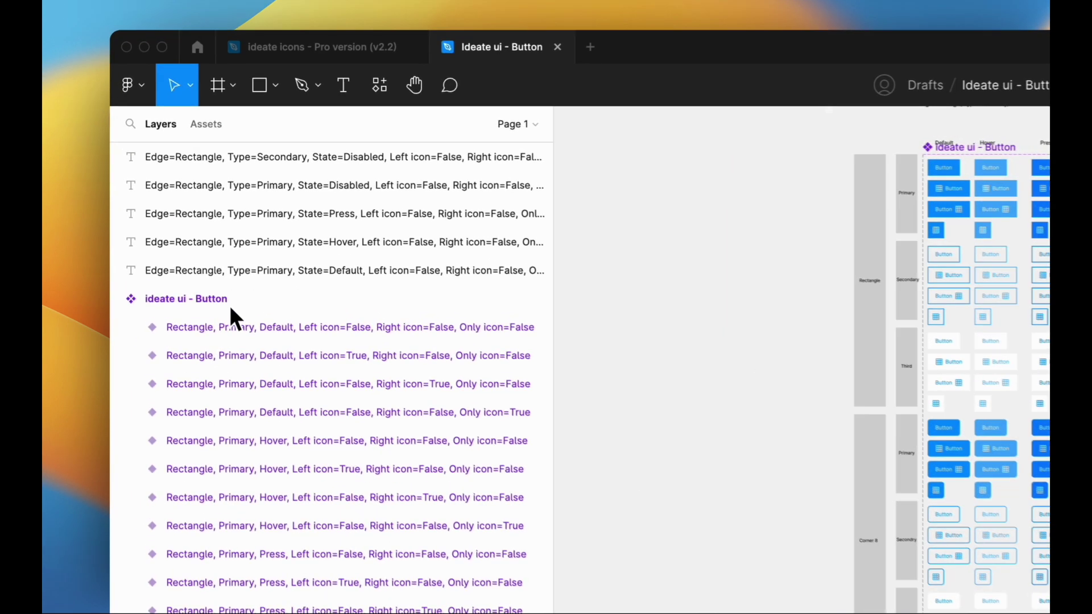
- Select the ideate ui - Button set, browse to the Default Primary rectangle variant, and list local components
{"action": "left_click", "coordinate": [233, 305]}
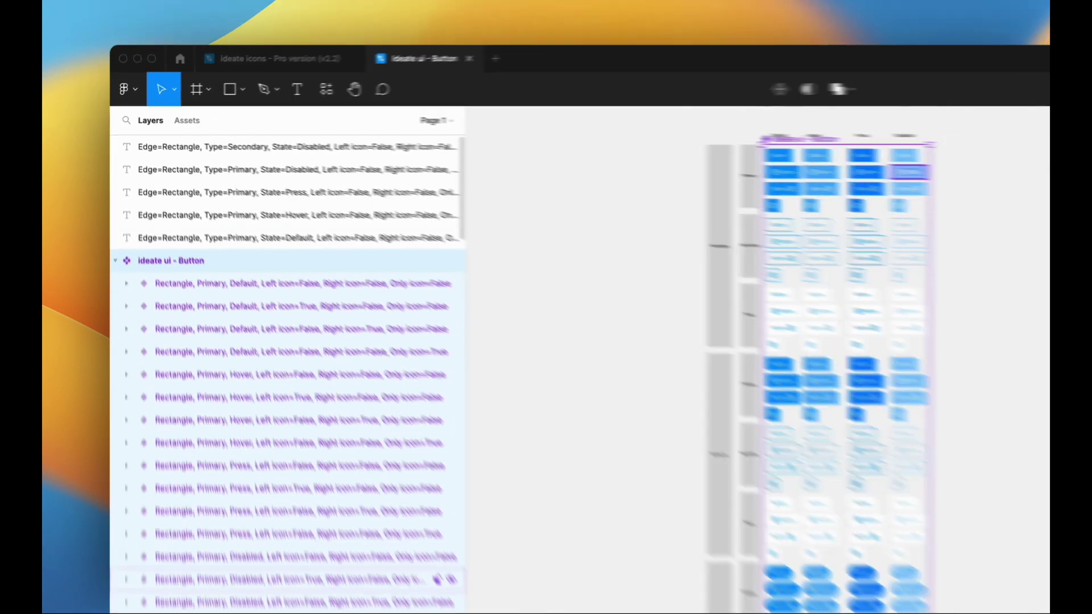
{"action": "scroll", "coordinate": [215, 459], "scroll_direction": "down", "scroll_amount": 5}
{"action": "scroll", "coordinate": [216, 459], "scroll_direction": "down", "scroll_amount": 5}
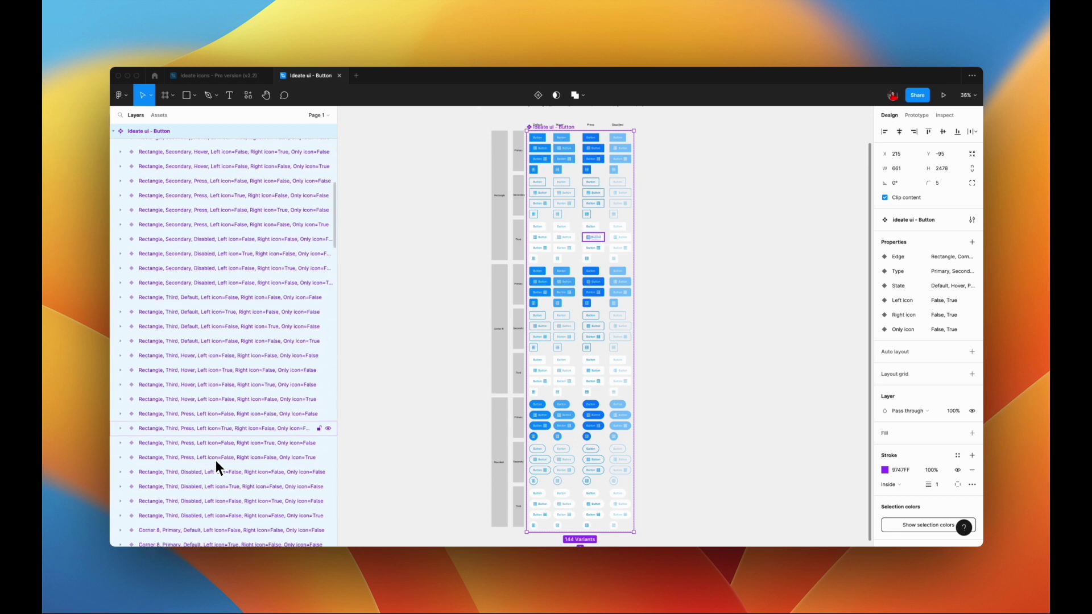
{"action": "scroll", "coordinate": [216, 462], "scroll_direction": "down", "scroll_amount": 5}
{"action": "scroll", "coordinate": [216, 462], "scroll_direction": "down", "scroll_amount": 5}
{"action": "scroll", "coordinate": [216, 462], "scroll_direction": "down", "scroll_amount": 3}
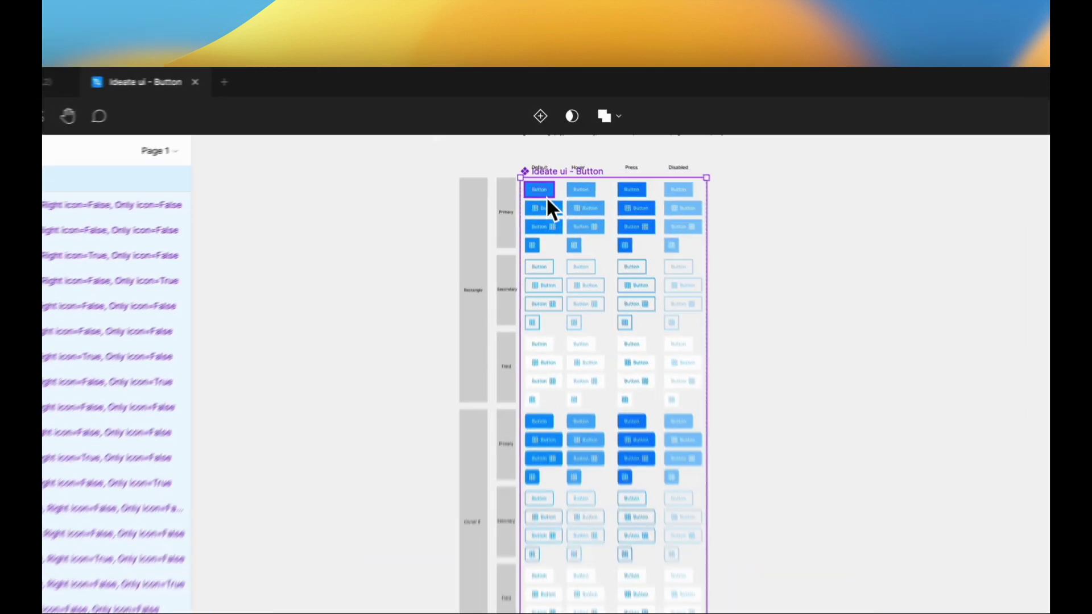
{"action": "left_click", "coordinate": [537, 138]}
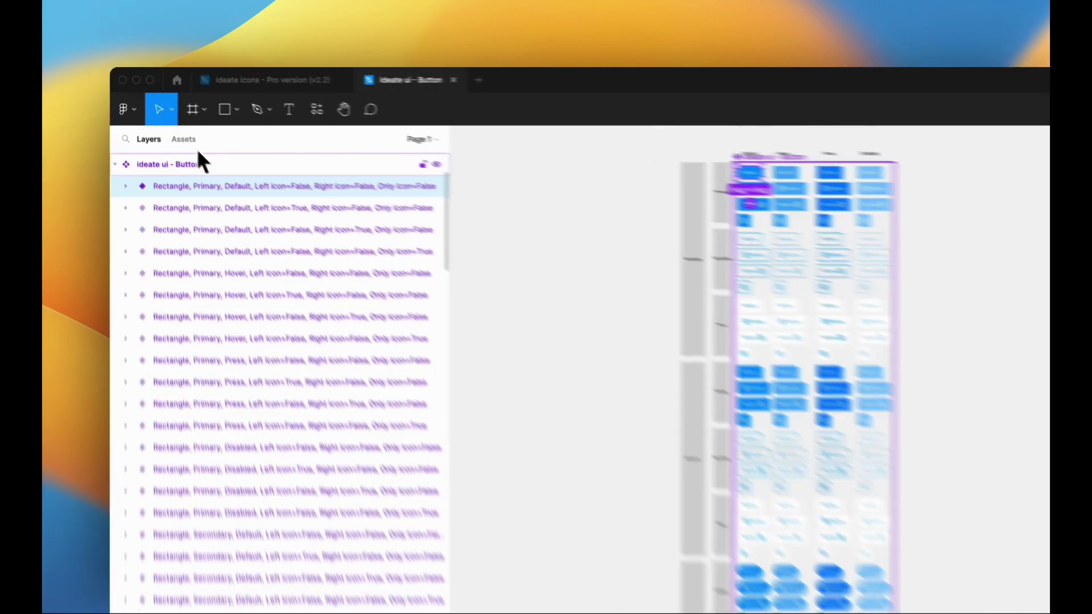
{"action": "left_click", "coordinate": [159, 115]}
- Place a Button instance on the canvas and keep its Rectangle edge
{"action": "mouse_move", "coordinate": [162, 297]}
{"action": "left_mouse_down"}
{"action": "mouse_move", "coordinate": [739, 390]}
{"action": "mouse_move", "coordinate": [575, 318]}
{"action": "left_mouse_up"}
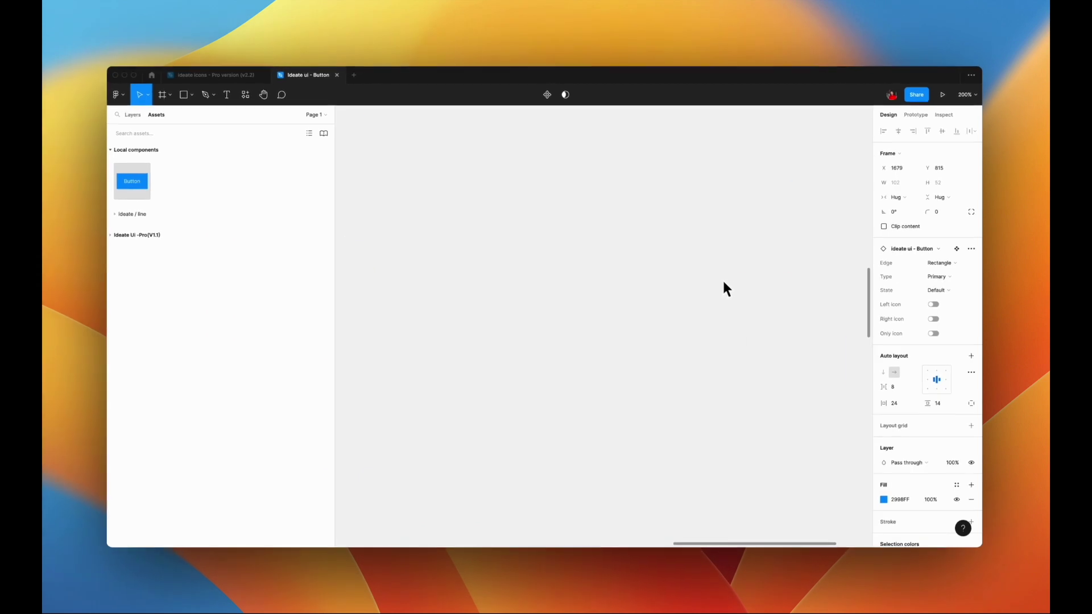
{"action": "scroll", "coordinate": [723, 289], "scroll_direction": "right", "scroll_amount": 3}
{"action": "scroll", "coordinate": [723, 289], "scroll_direction": "up", "scroll_amount": 2}
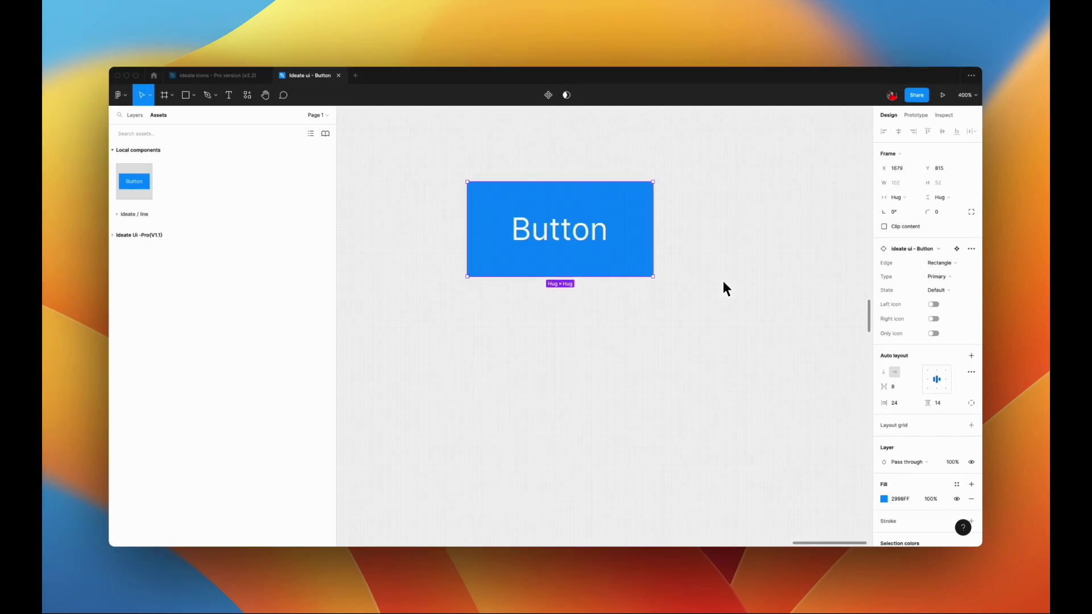
{"action": "scroll", "coordinate": [723, 288], "scroll_direction": "left", "scroll_amount": 5}
{"action": "scroll", "coordinate": [724, 283], "scroll_direction": "right", "scroll_amount": 3}
{"action": "scroll", "coordinate": [723, 283], "scroll_direction": "up", "scroll_amount": 1}
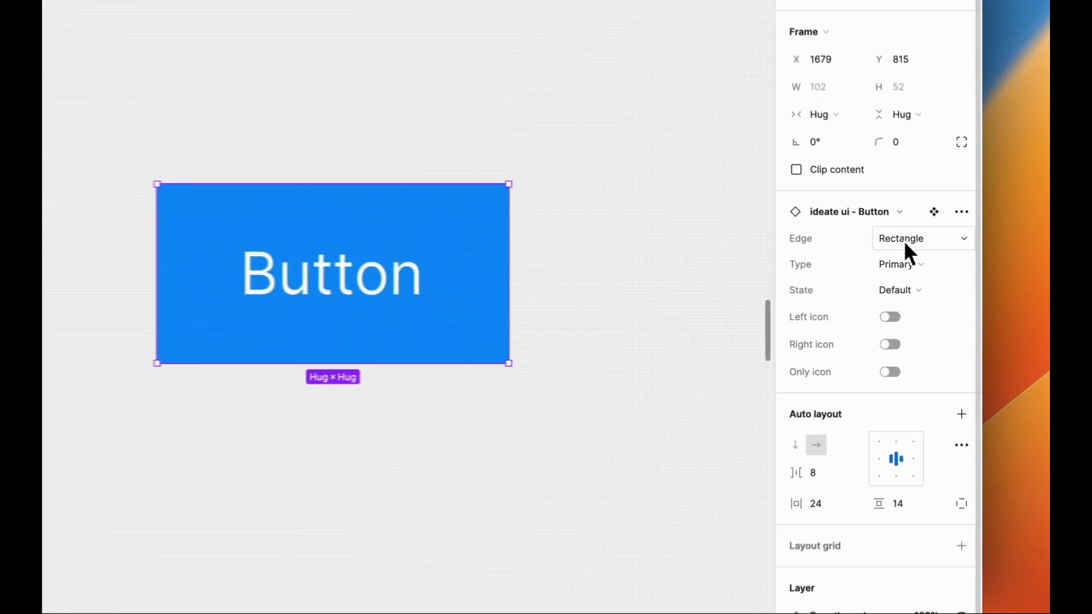
{"action": "left_click", "coordinate": [939, 262]}
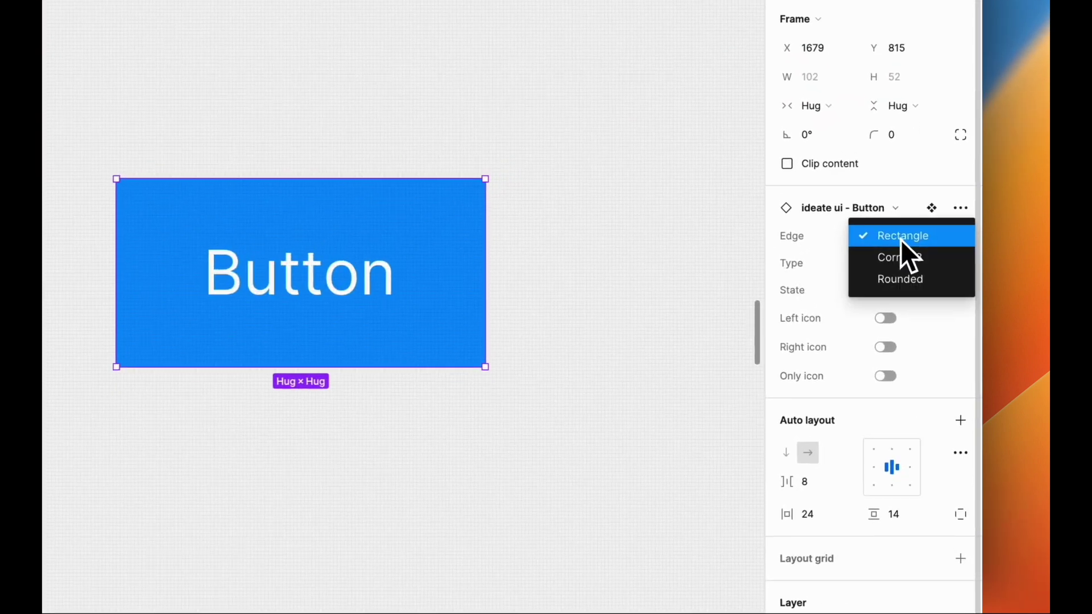
{"action": "left_click", "coordinate": [899, 237]}
- Keep Primary type and Default state, toggling left icon, right icon and icon-only on and off
{"action": "left_click", "coordinate": [904, 263]}
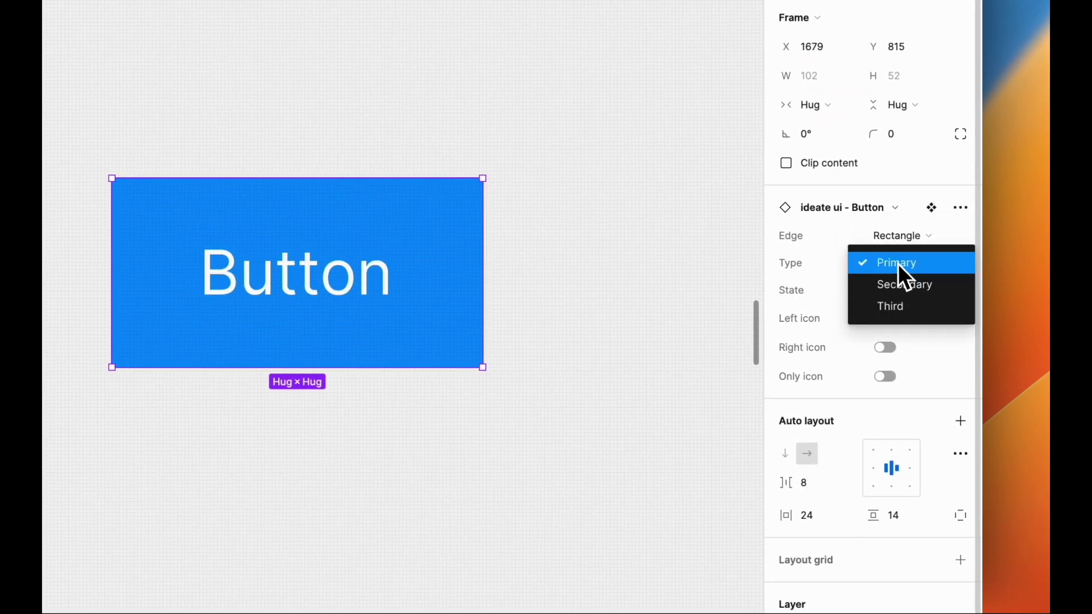
{"action": "left_click", "coordinate": [898, 264]}
{"action": "left_click", "coordinate": [895, 287]}
{"action": "left_click", "coordinate": [895, 288]}
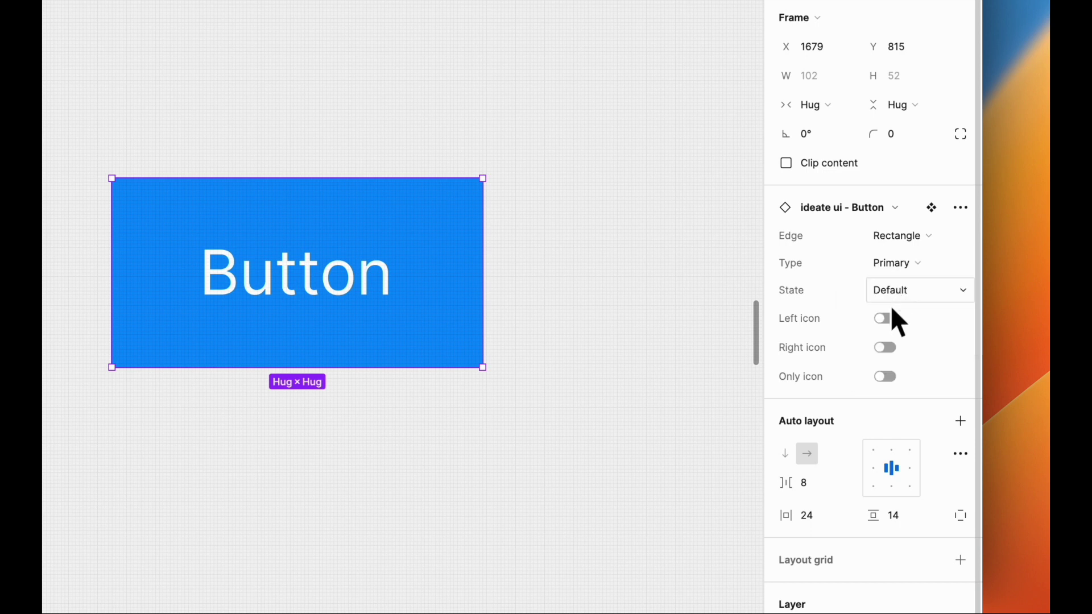
{"action": "left_click", "coordinate": [888, 319]}
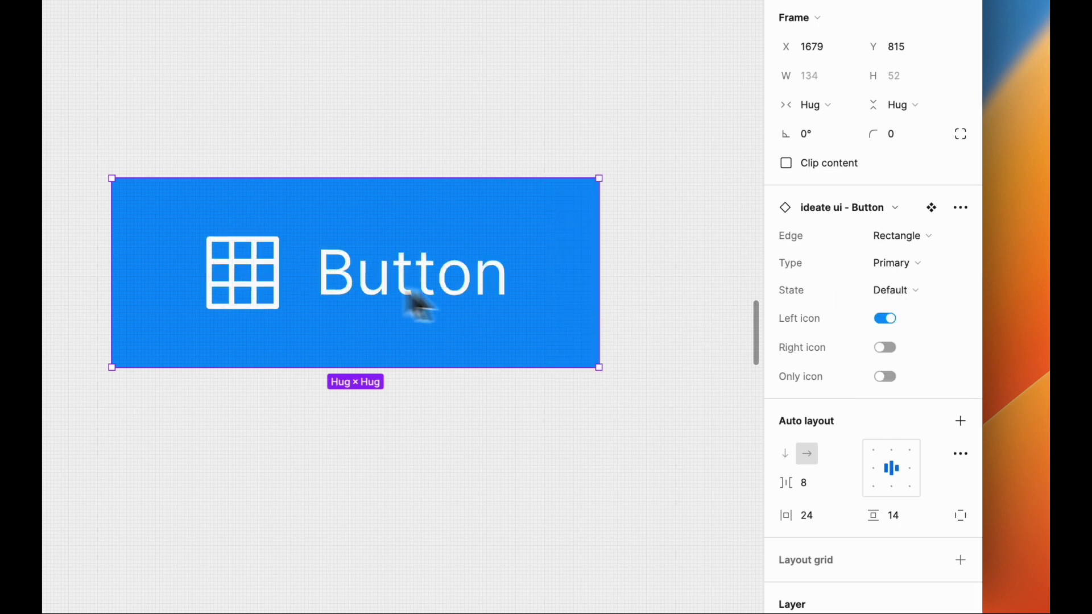
{"action": "left_click", "coordinate": [884, 319]}
{"action": "left_click", "coordinate": [888, 349]}
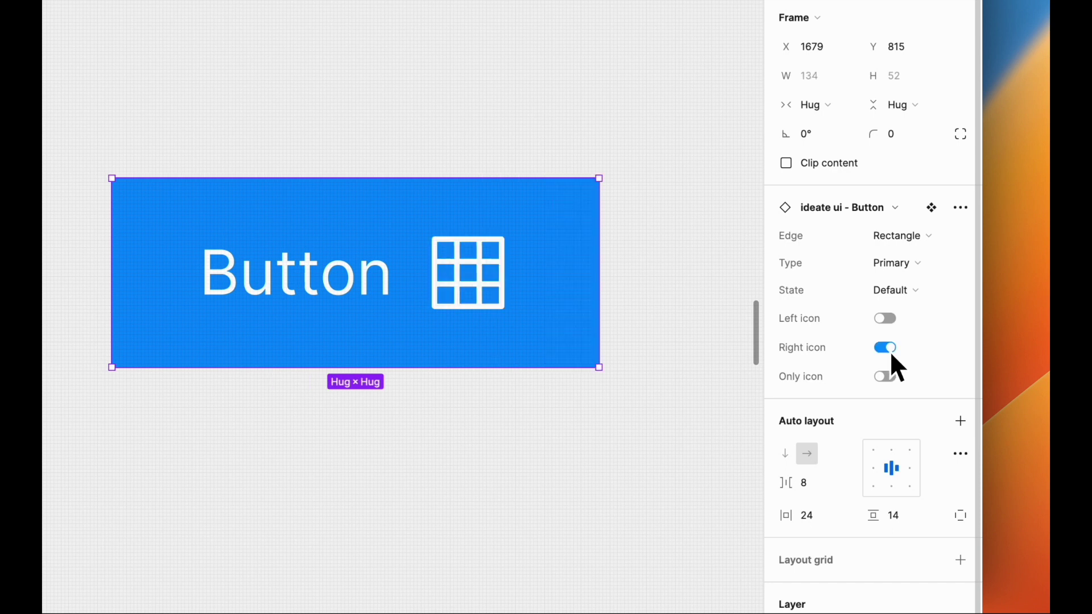
{"action": "left_click", "coordinate": [888, 349]}
{"action": "left_click", "coordinate": [887, 378]}
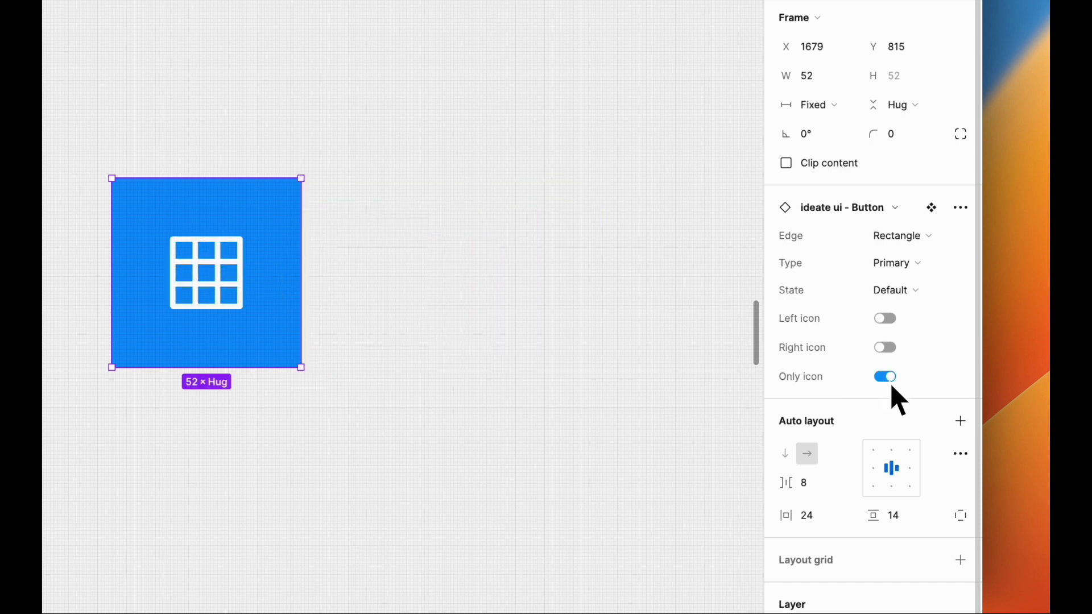
{"action": "left_click", "coordinate": [889, 379]}
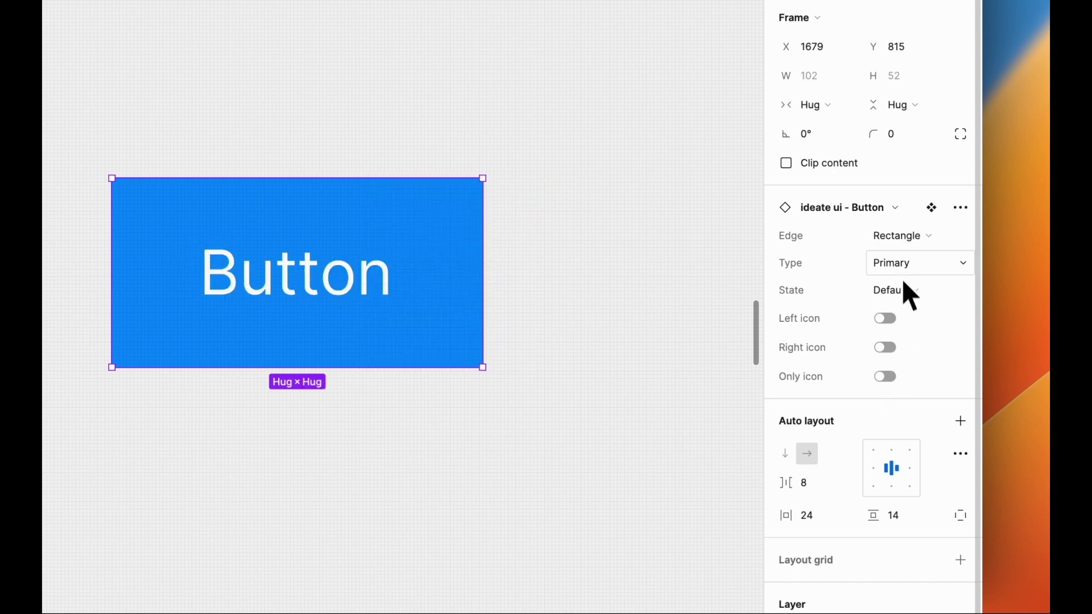
- Cycle the state through Hover, Press and Disabled while previewing left, right and icon-only variants
{"action": "left_click", "coordinate": [903, 294]}
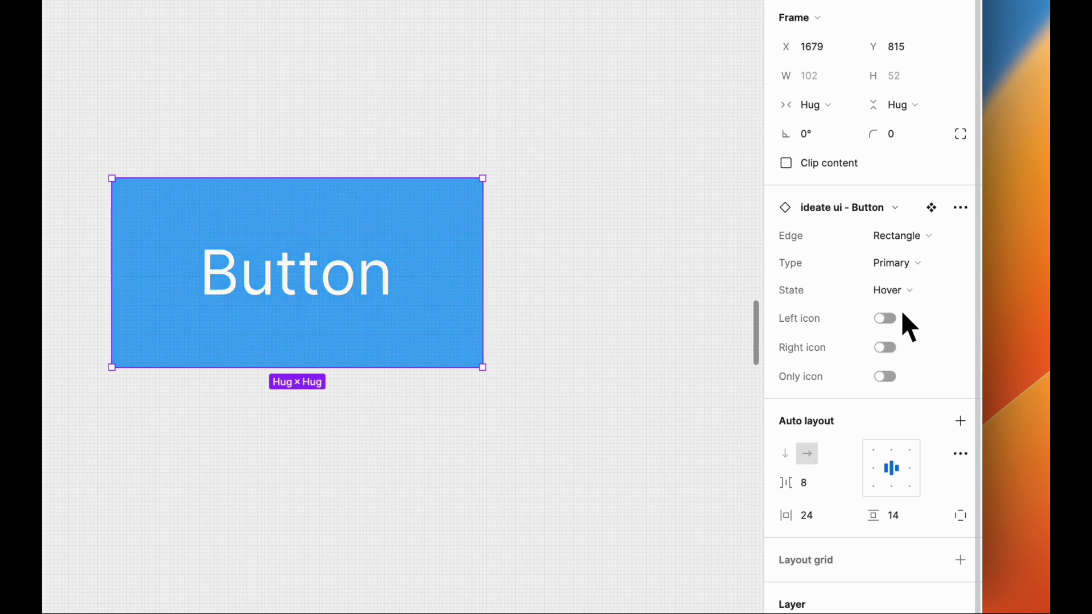
{"action": "left_click", "coordinate": [898, 297]}
{"action": "left_click", "coordinate": [898, 297]}
{"action": "left_click", "coordinate": [894, 316]}
{"action": "left_click", "coordinate": [899, 299]}
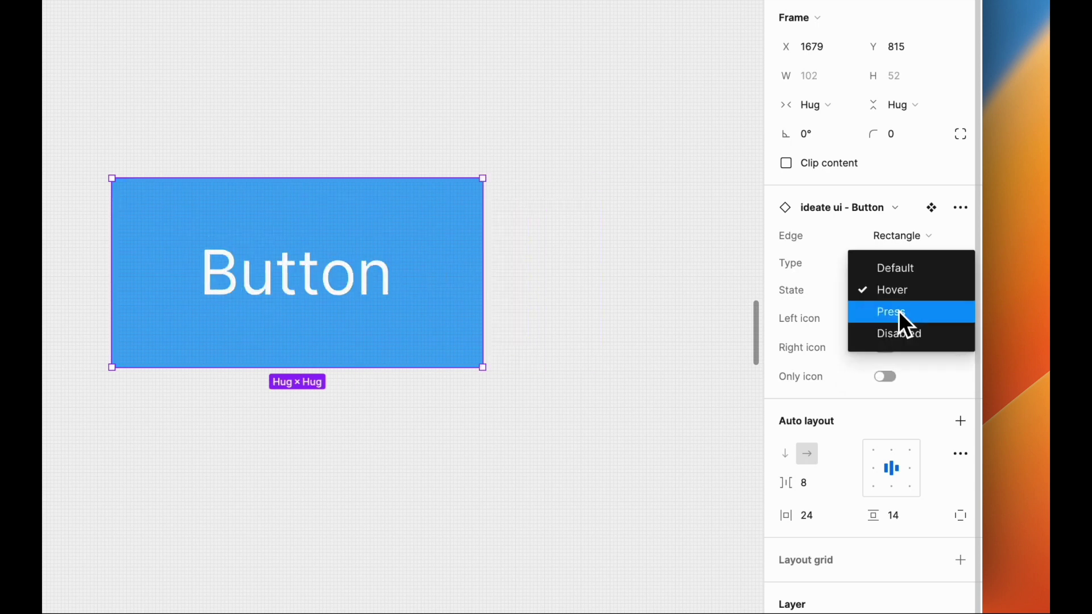
{"action": "left_click", "coordinate": [892, 347]}
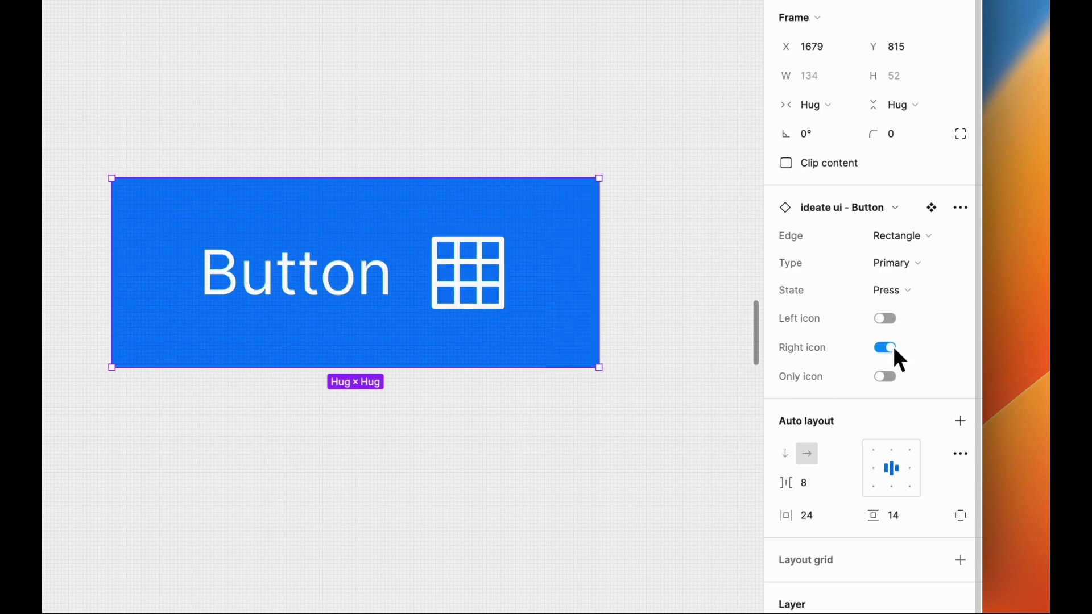
{"action": "left_click", "coordinate": [892, 346]}
{"action": "left_click", "coordinate": [899, 292]}
{"action": "left_click", "coordinate": [900, 313]}
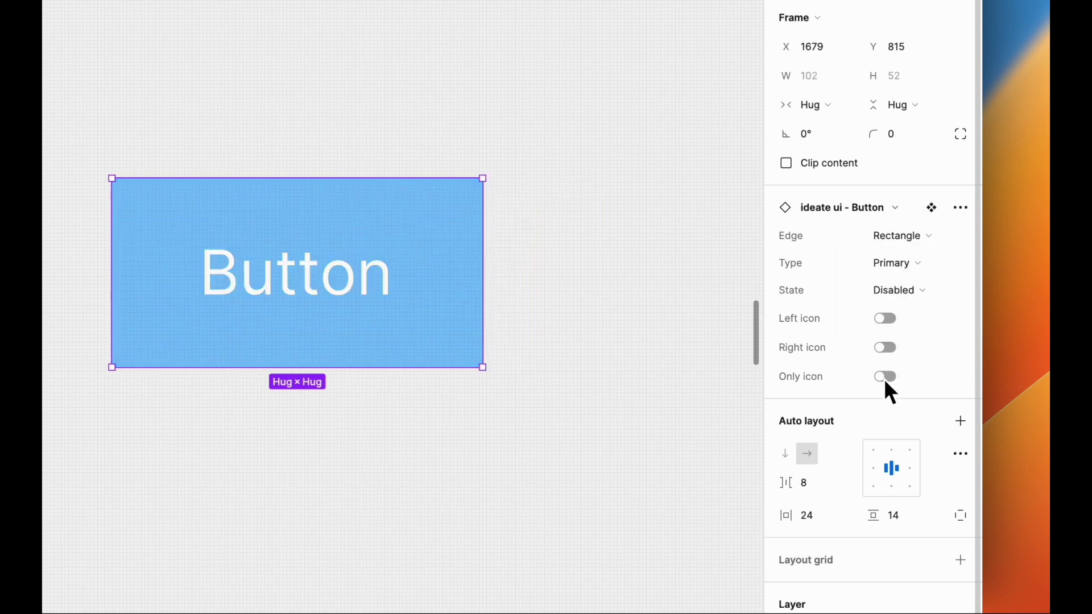
{"action": "left_click", "coordinate": [885, 378]}
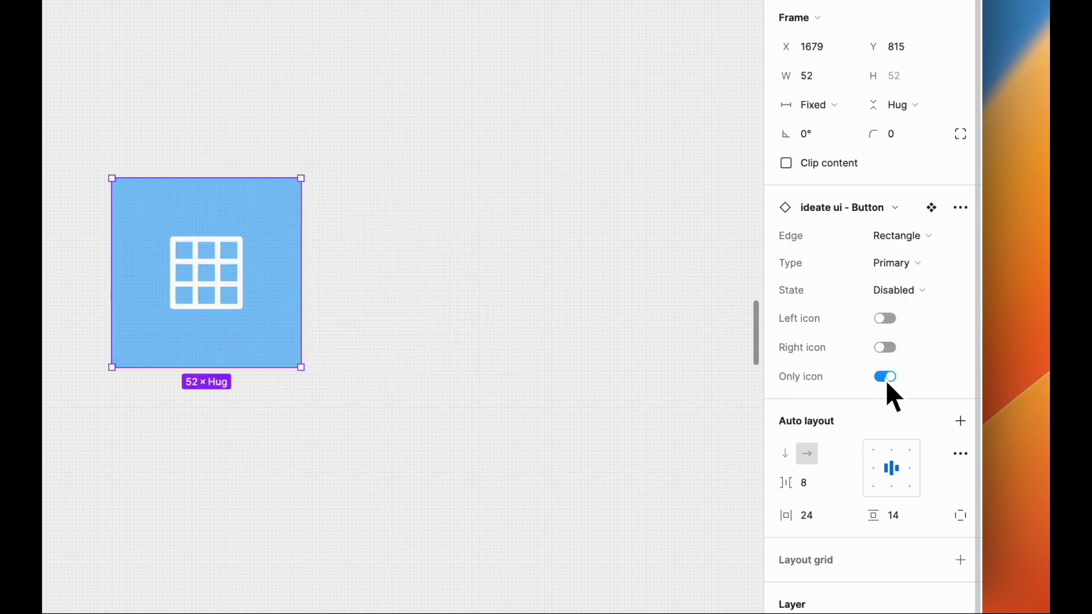
- Switch the type to Secondary in Default state and preview the icon options
{"action": "left_click", "coordinate": [898, 268]}
{"action": "left_click", "coordinate": [896, 285]}
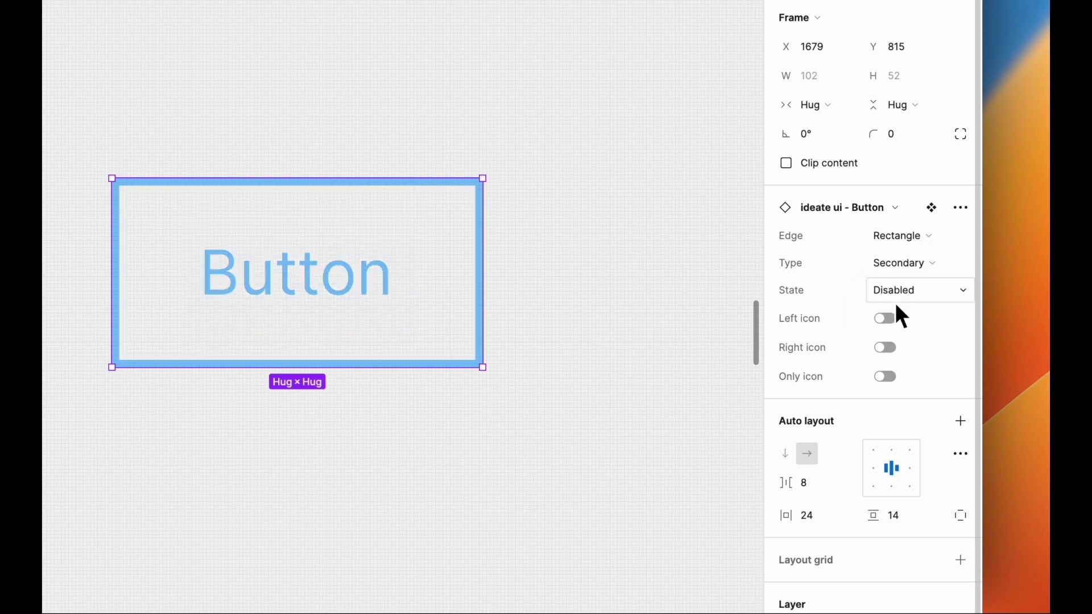
{"action": "left_click", "coordinate": [897, 293]}
{"action": "left_click", "coordinate": [897, 225]}
{"action": "left_click", "coordinate": [887, 319]}
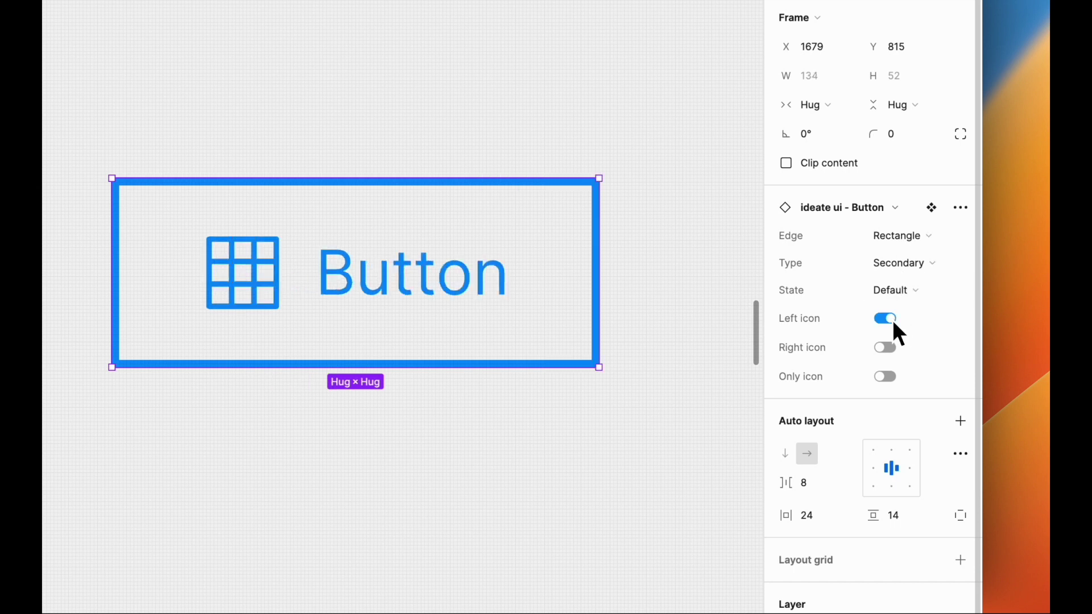
{"action": "left_click", "coordinate": [889, 348]}
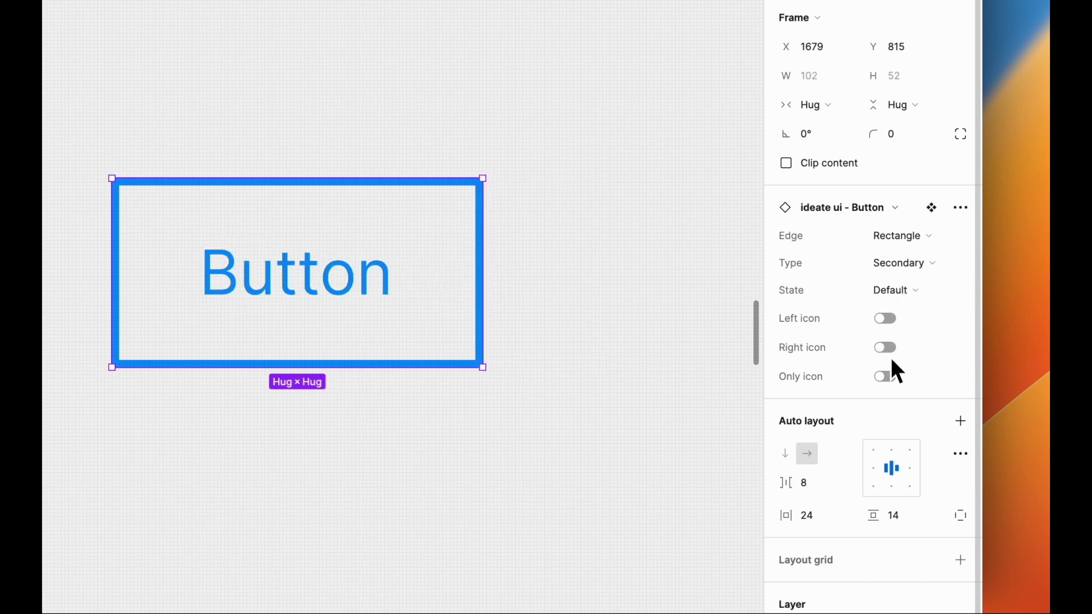
{"action": "left_click", "coordinate": [889, 378]}
- Set the type to Third and state to Default, with left and right icons off
{"action": "left_click", "coordinate": [910, 264]}
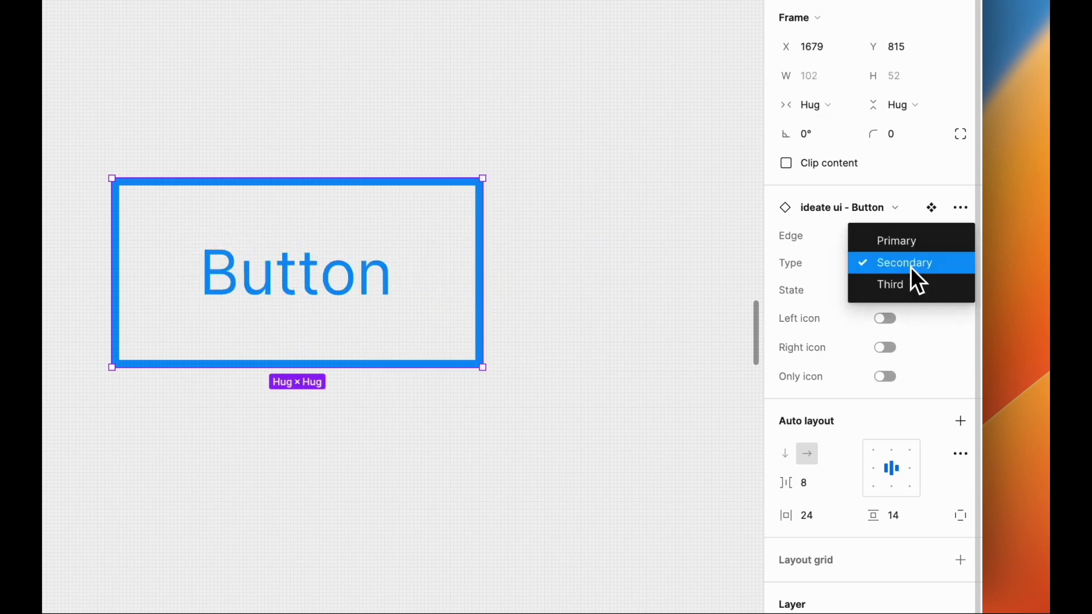
{"action": "left_click", "coordinate": [907, 282]}
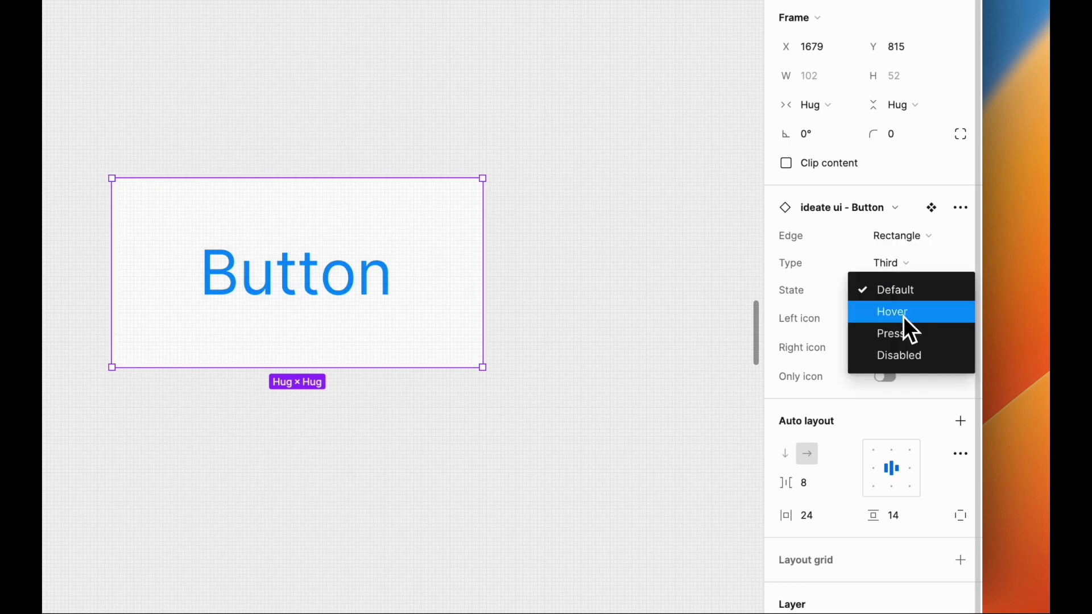
{"action": "left_click", "coordinate": [904, 317]}
{"action": "left_click", "coordinate": [902, 290]}
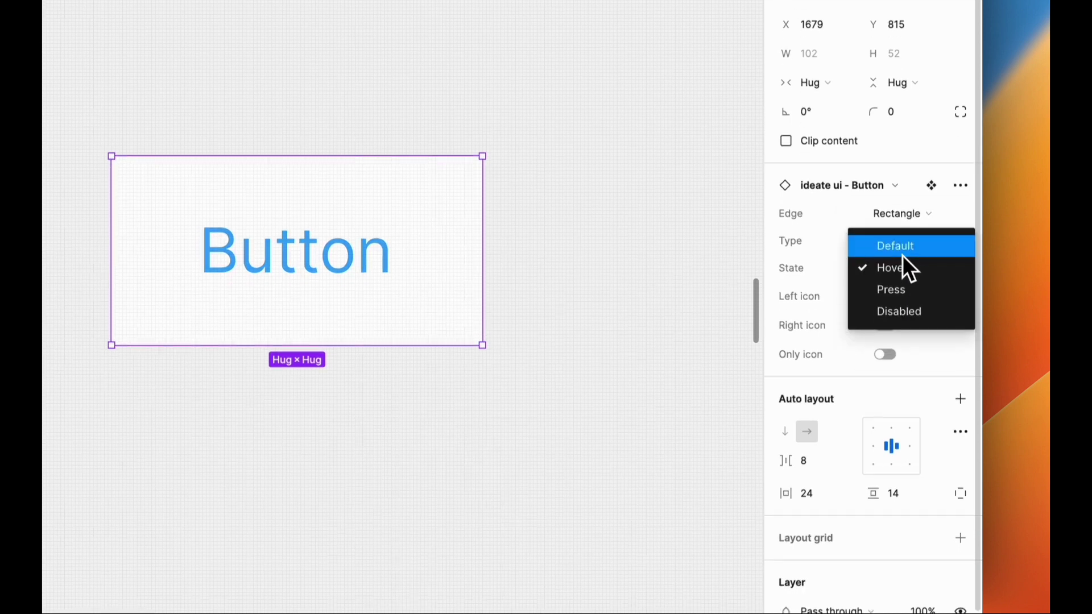
{"action": "left_click", "coordinate": [904, 262]}
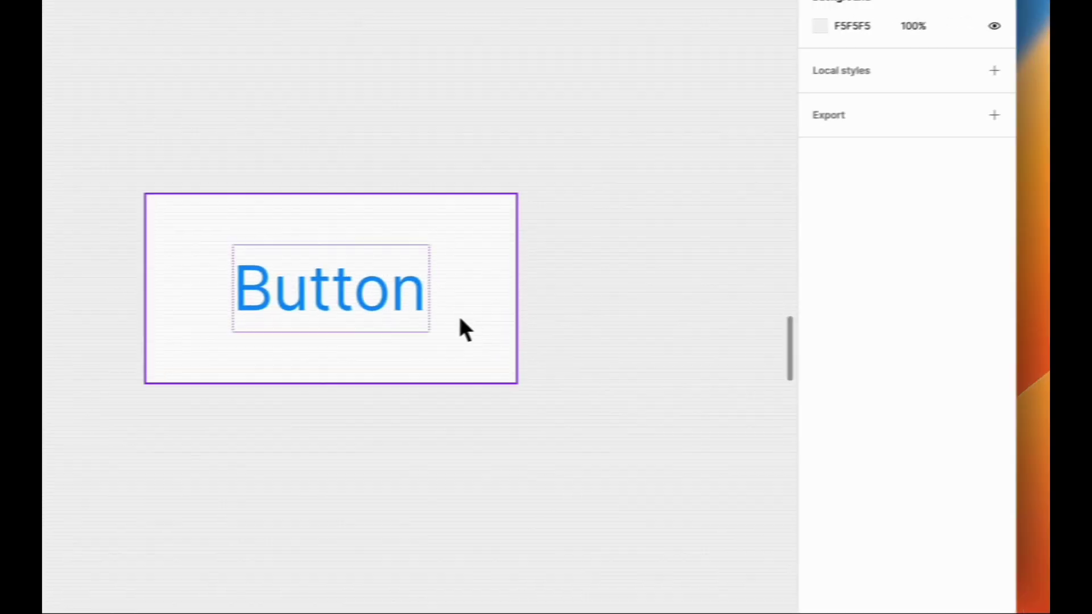
{"action": "left_click", "coordinate": [892, 338]}
{"action": "left_click", "coordinate": [891, 339]}
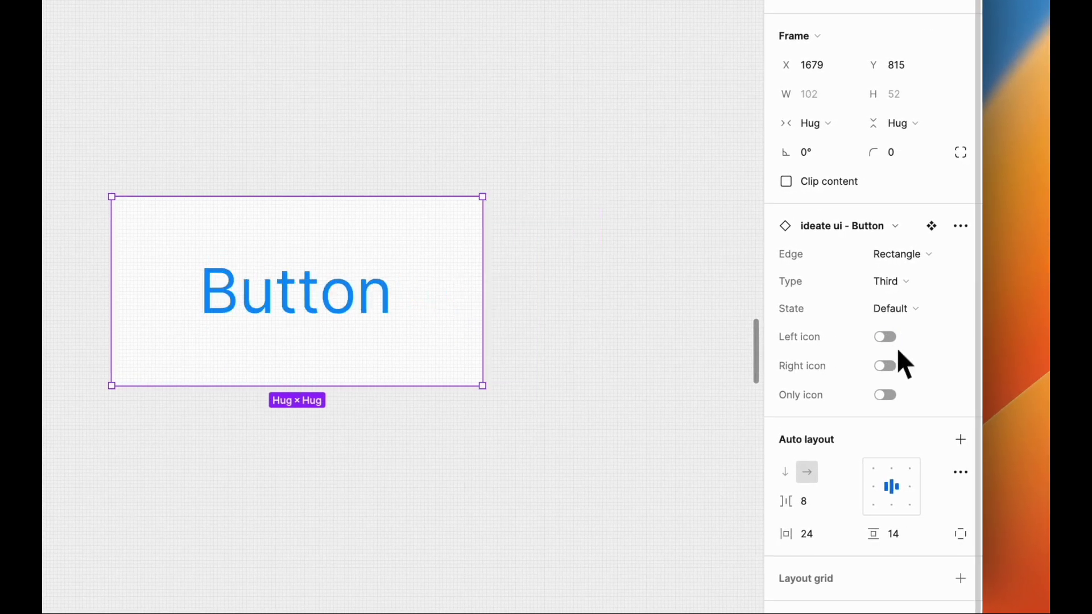
{"action": "left_click", "coordinate": [888, 366]}
{"action": "left_click", "coordinate": [891, 366]}
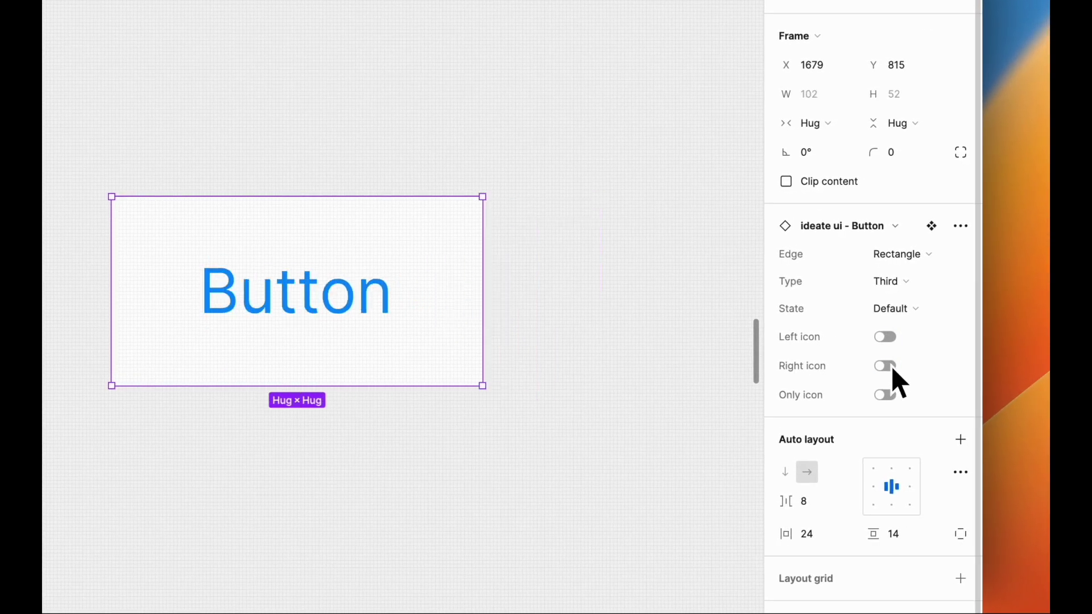
{"action": "left_click", "coordinate": [895, 263]}
- Give the instance Corner 8 edges and Primary type, cycling states through Hover, Press, Disabled and back to Default
{"action": "left_click", "coordinate": [897, 276]}
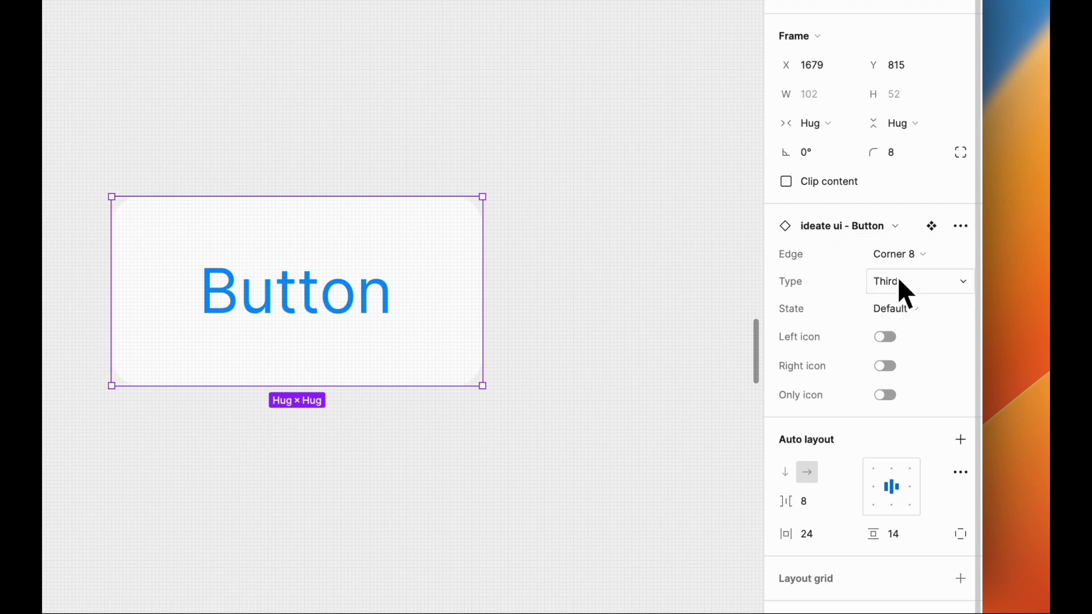
{"action": "left_click", "coordinate": [895, 284]}
{"action": "left_click", "coordinate": [896, 240]}
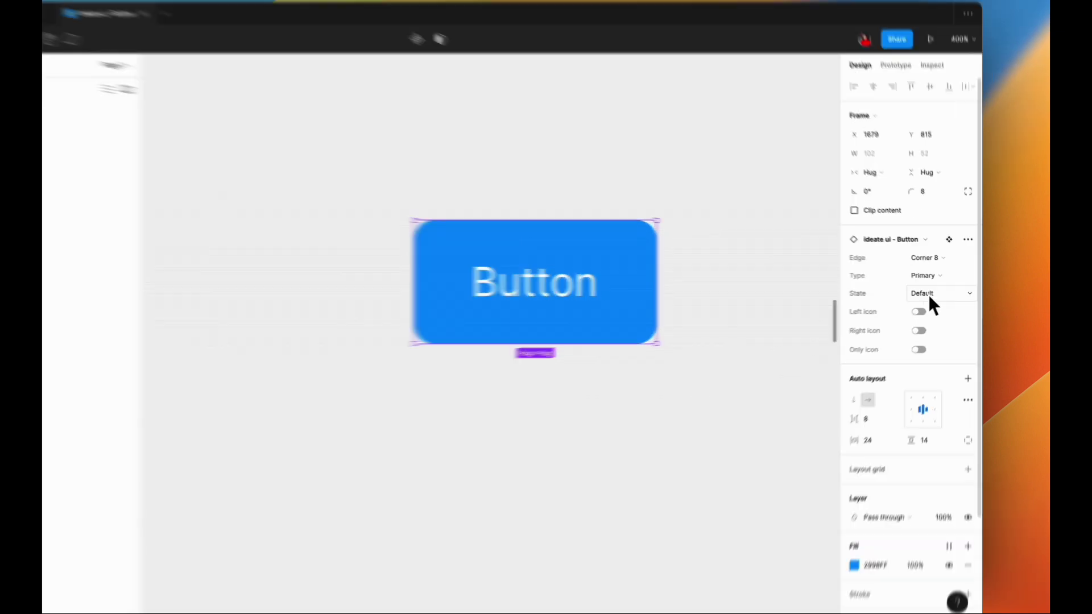
{"action": "left_click", "coordinate": [928, 295]}
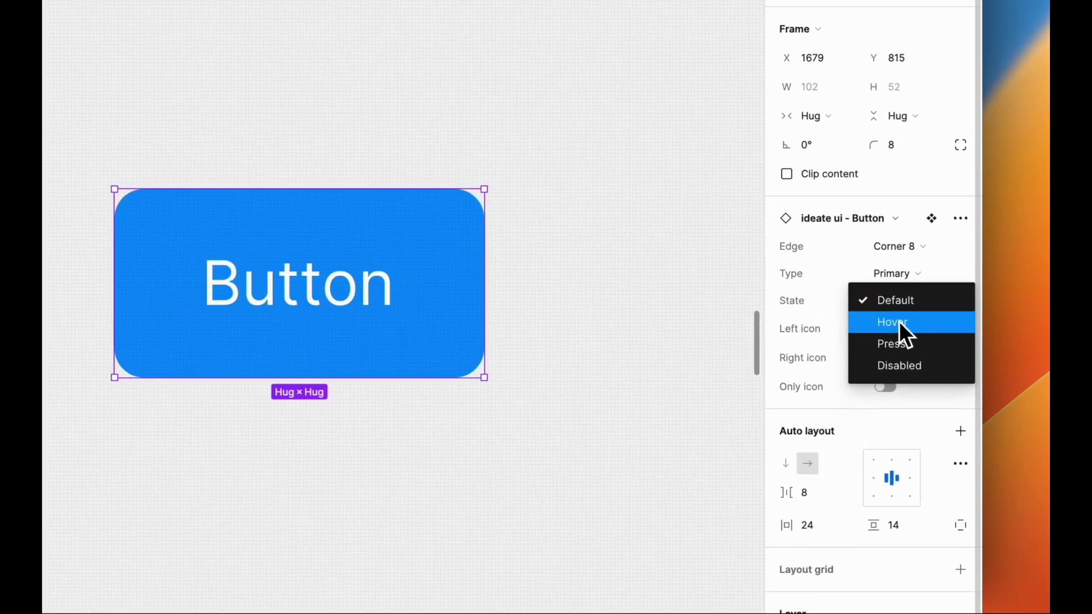
{"action": "left_click", "coordinate": [899, 320]}
{"action": "left_click", "coordinate": [899, 322]}
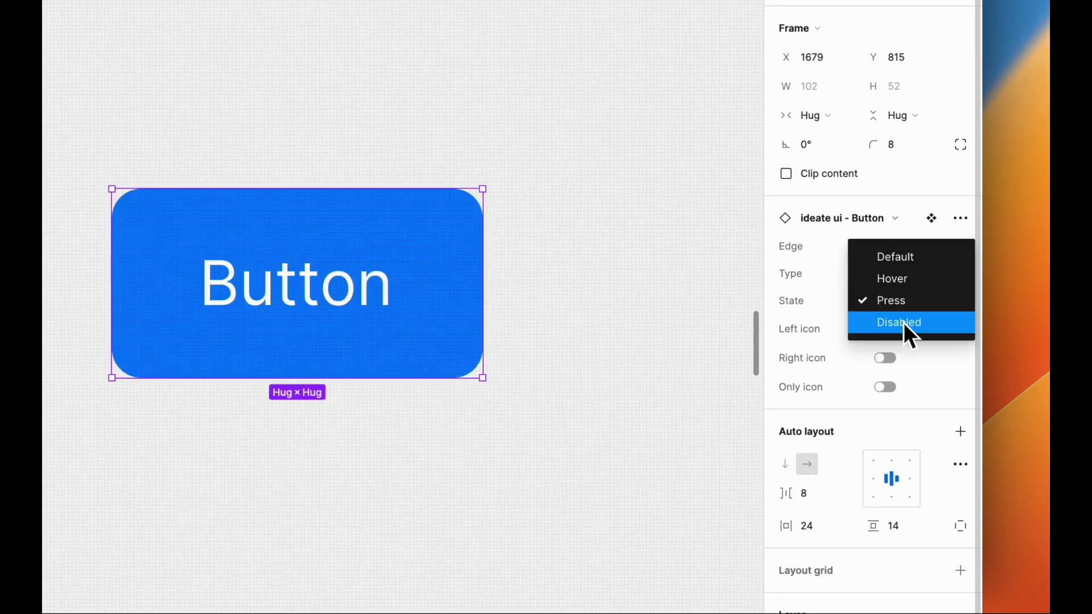
{"action": "left_click", "coordinate": [903, 323]}
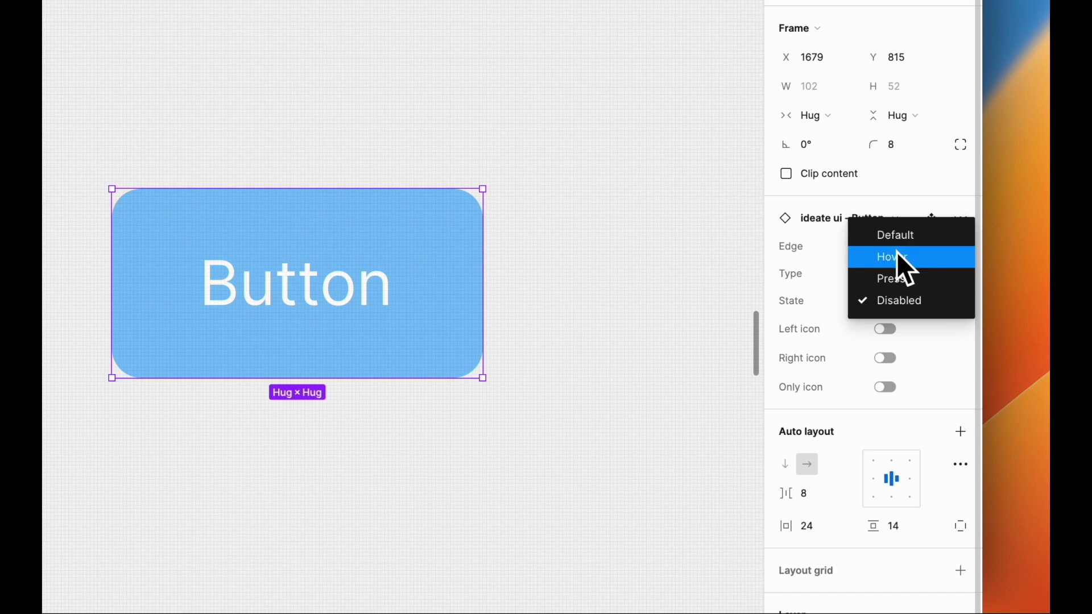
{"action": "left_click", "coordinate": [896, 235]}
- Turn on the left grid icon and step the state through Hover and Press to Disabled
{"action": "left_click", "coordinate": [887, 330]}
{"action": "left_click", "coordinate": [902, 301]}
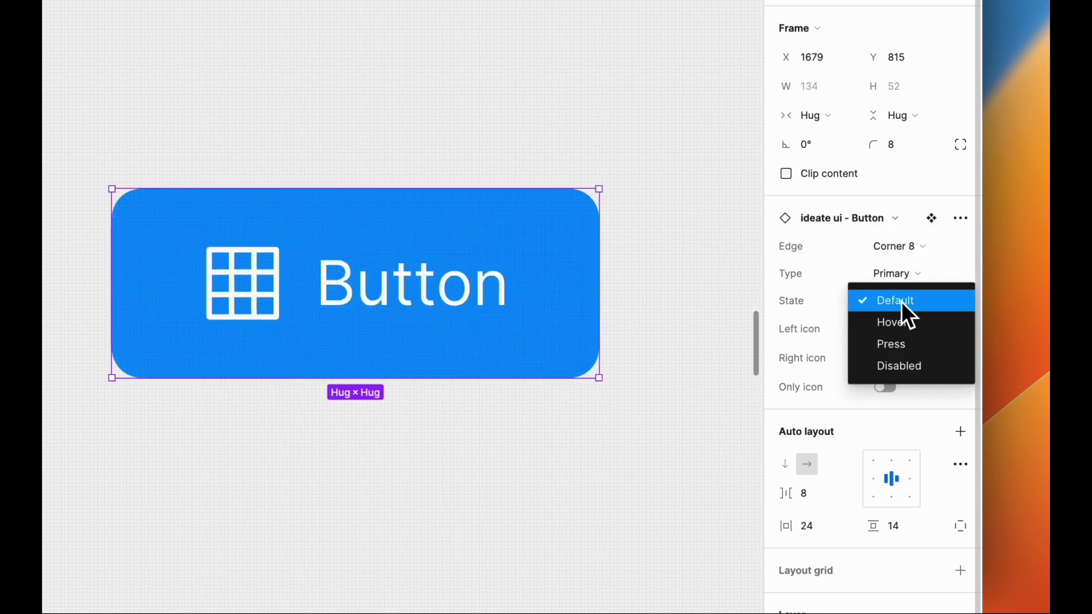
{"action": "left_click", "coordinate": [902, 324]}
{"action": "left_click", "coordinate": [902, 323]}
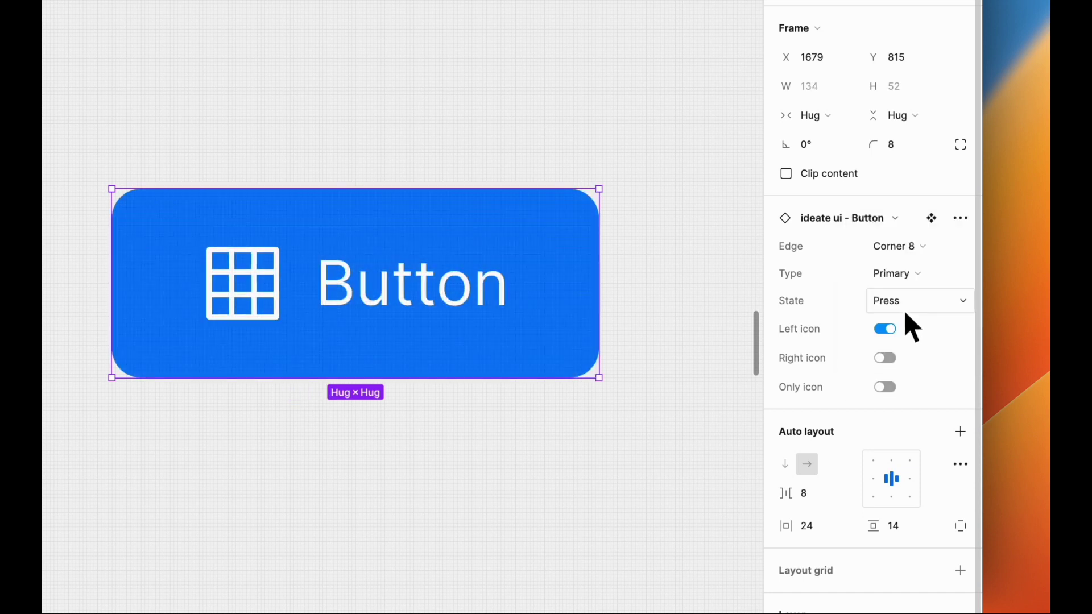
{"action": "left_click", "coordinate": [902, 323]}
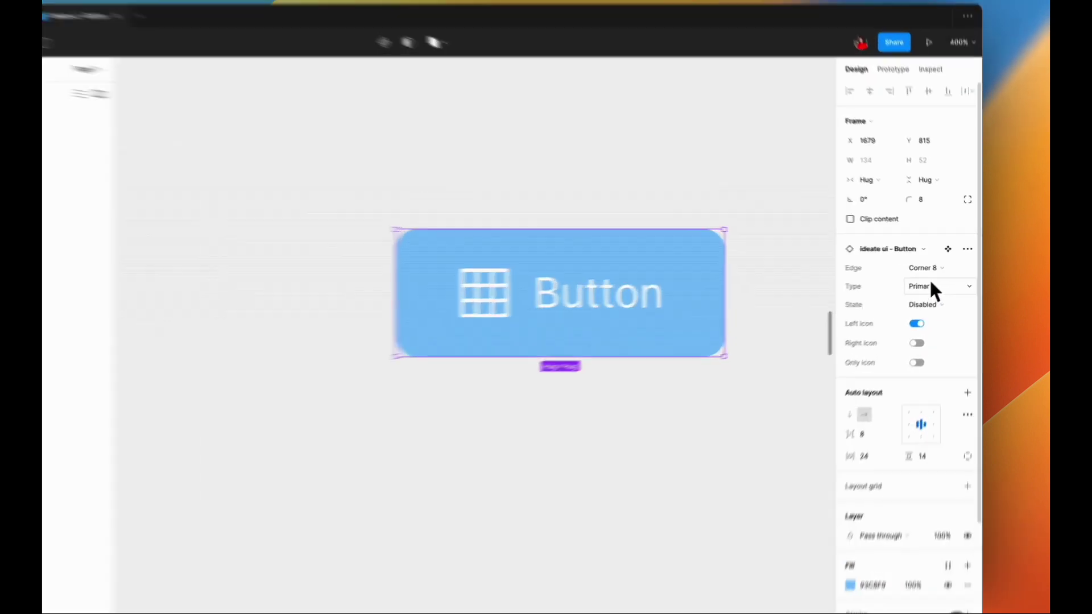
{"action": "left_click", "coordinate": [937, 262]}
- Set Edge to Rounded, swap the left icon for a right icon, and cycle states to Disabled
{"action": "left_click", "coordinate": [904, 298]}
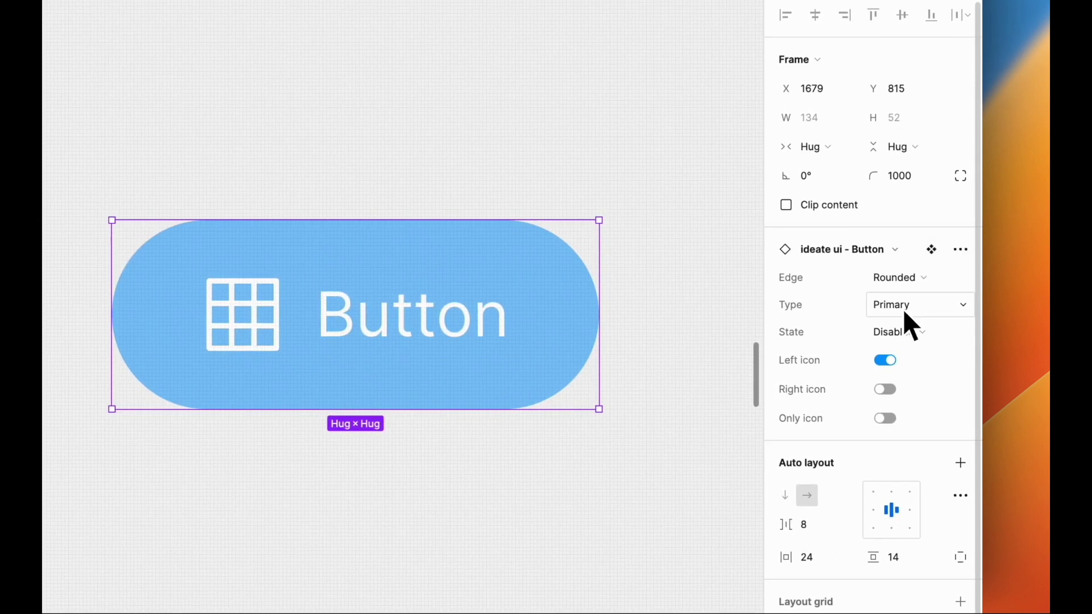
{"action": "left_click", "coordinate": [903, 330]}
{"action": "left_click", "coordinate": [896, 273]}
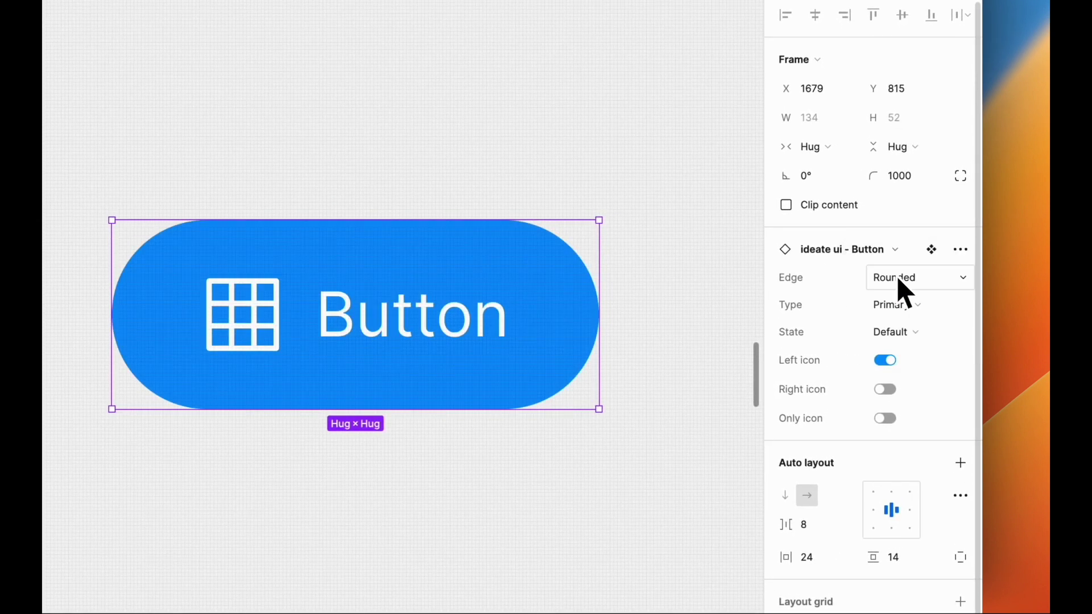
{"action": "left_click", "coordinate": [886, 320]}
{"action": "left_click", "coordinate": [889, 345]}
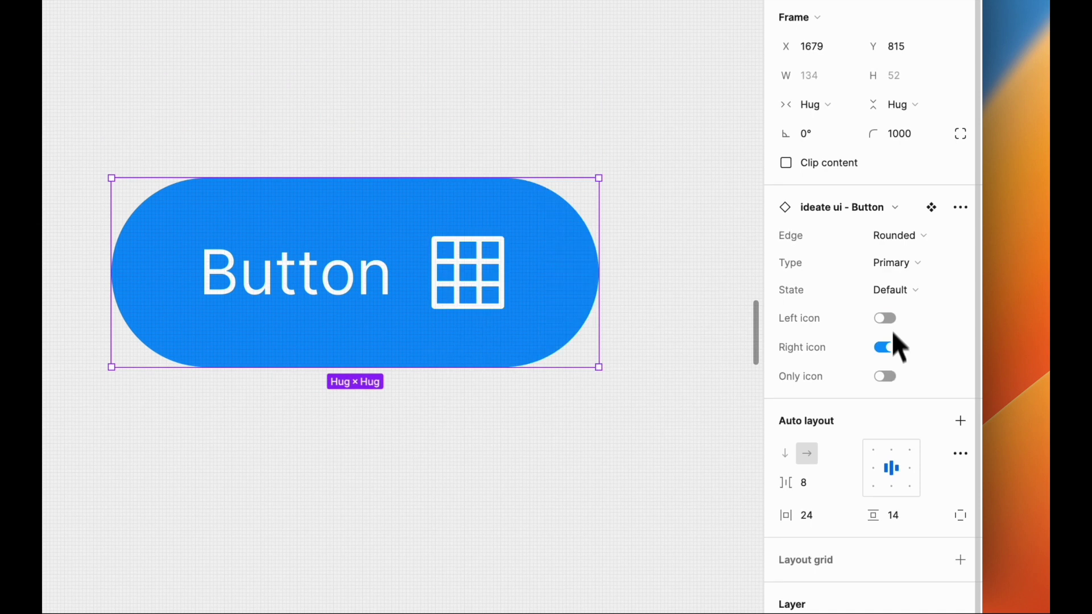
{"action": "left_click", "coordinate": [891, 293]}
{"action": "left_click", "coordinate": [887, 311]}
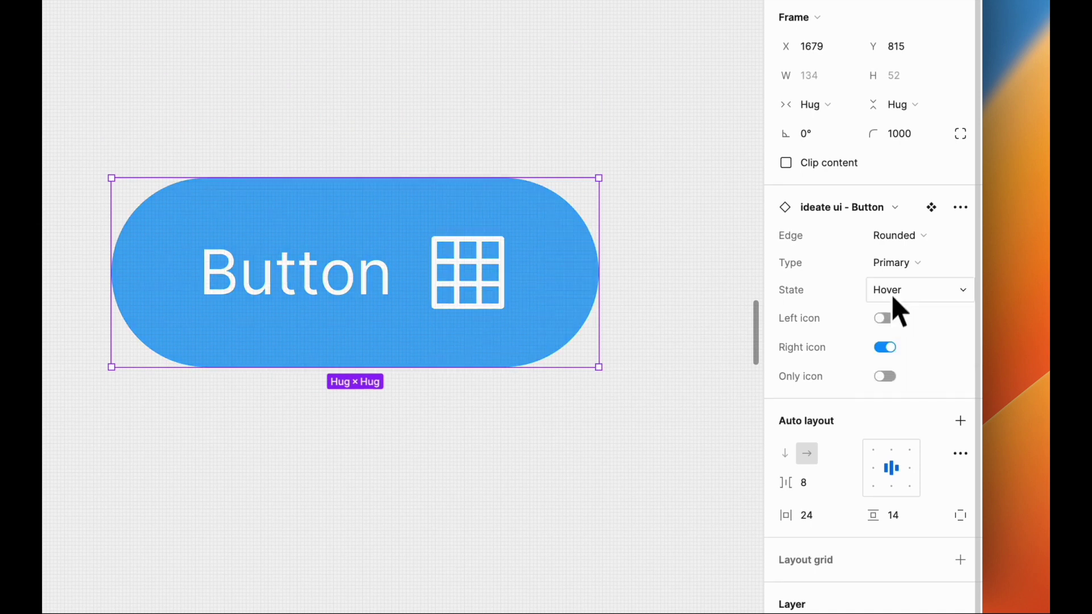
{"action": "left_click", "coordinate": [892, 310]}
{"action": "left_click", "coordinate": [890, 295]}
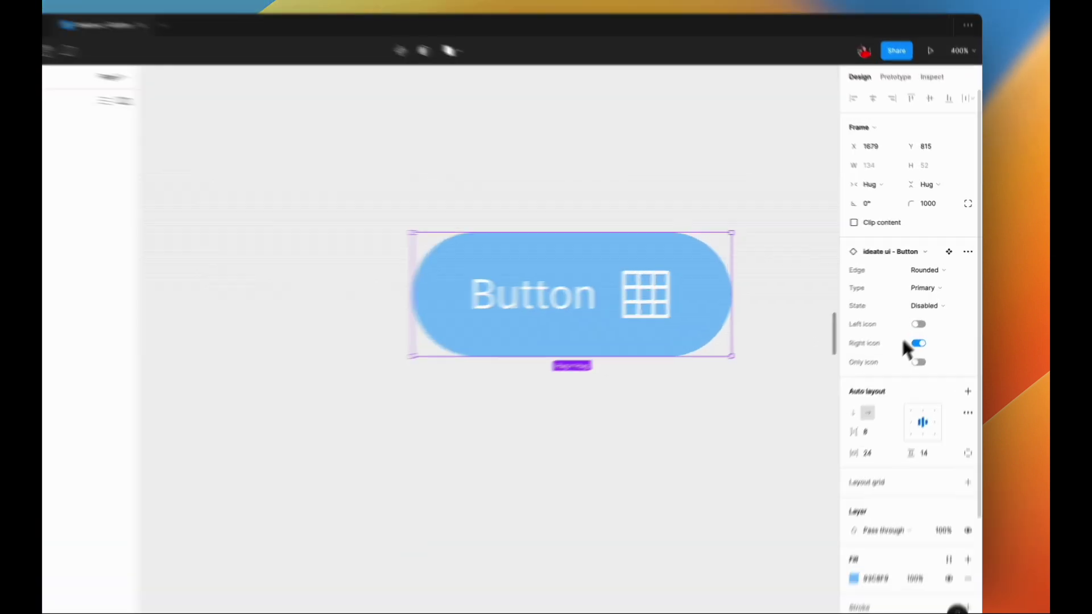
- Reset the state to Default, turn off the right icon, and return Edge to Rectangle
{"action": "left_click", "coordinate": [890, 290]}
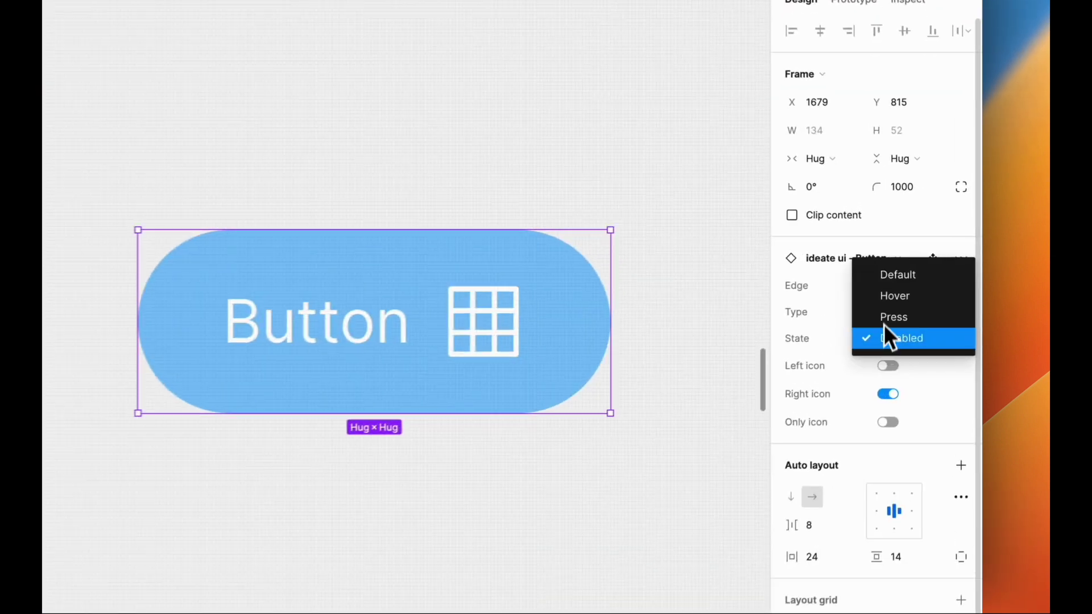
{"action": "left_click", "coordinate": [885, 278]}
{"action": "left_click", "coordinate": [887, 398]}
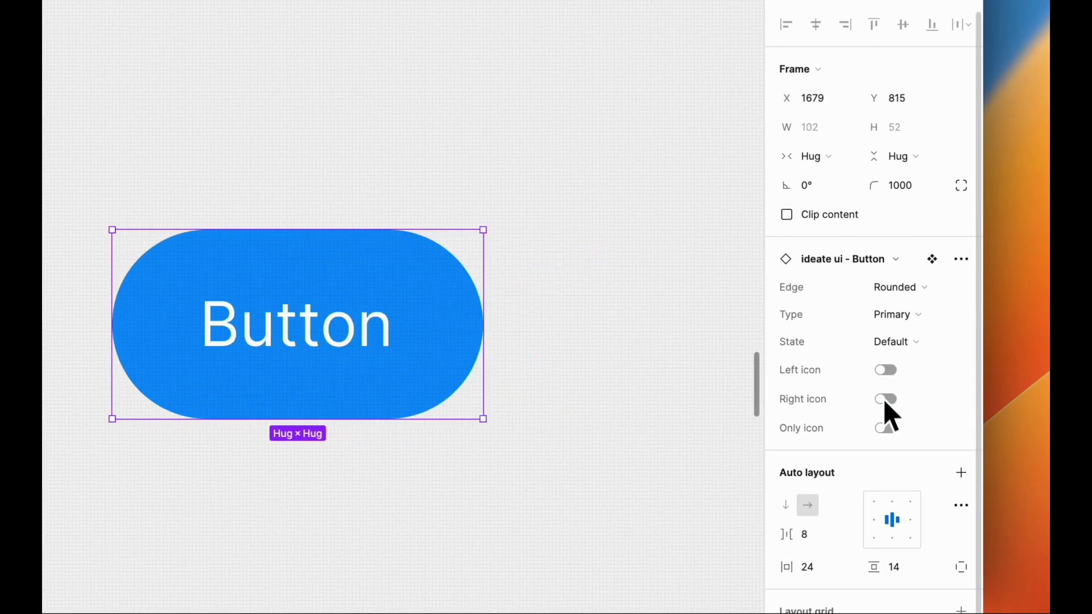
{"action": "left_click", "coordinate": [887, 290]}
{"action": "left_click", "coordinate": [893, 243]}
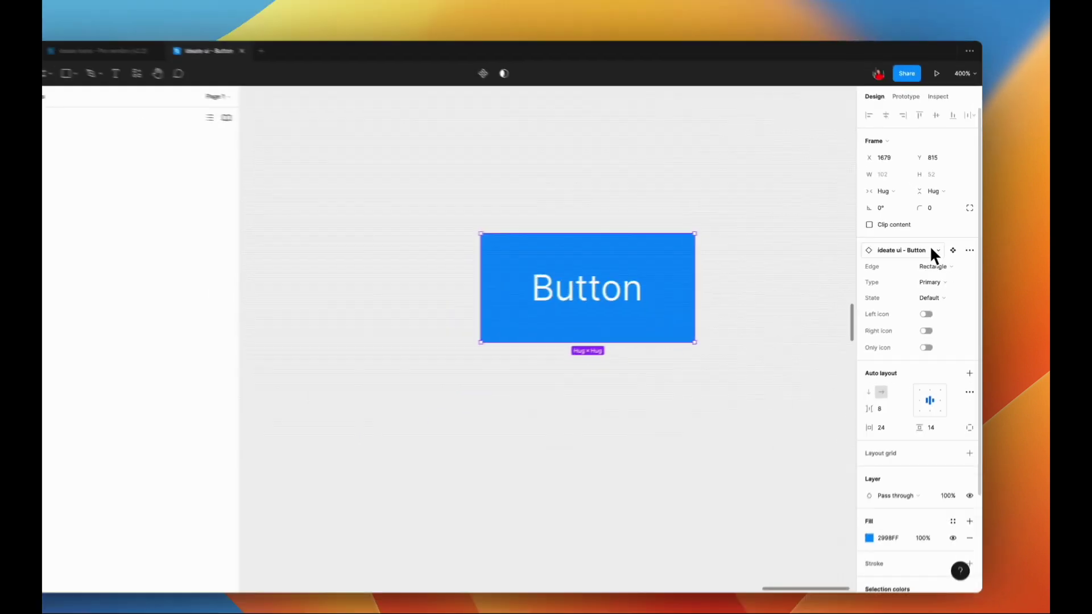